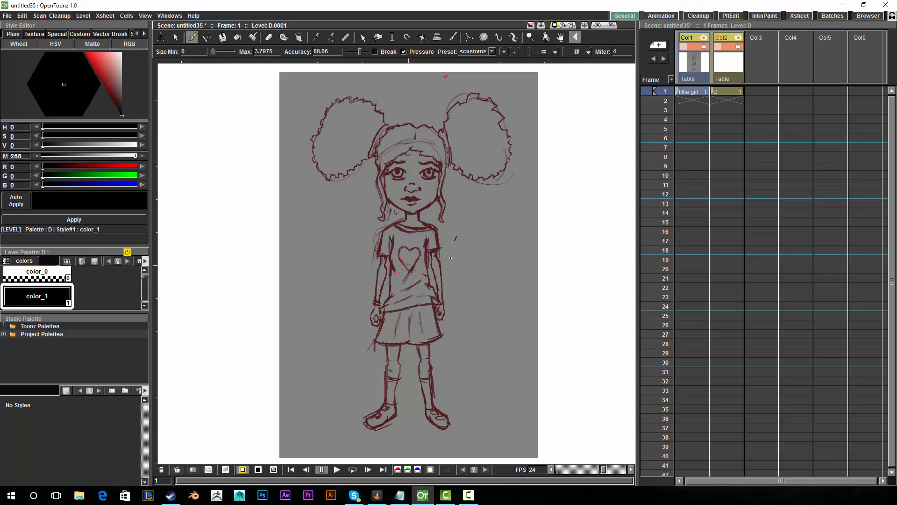
# - Clear the existing level from column 2 and draw a circle beside the girl sketch in frame 1 of that column
pyautogui.click(724, 57)
pyautogui.press('Delete')
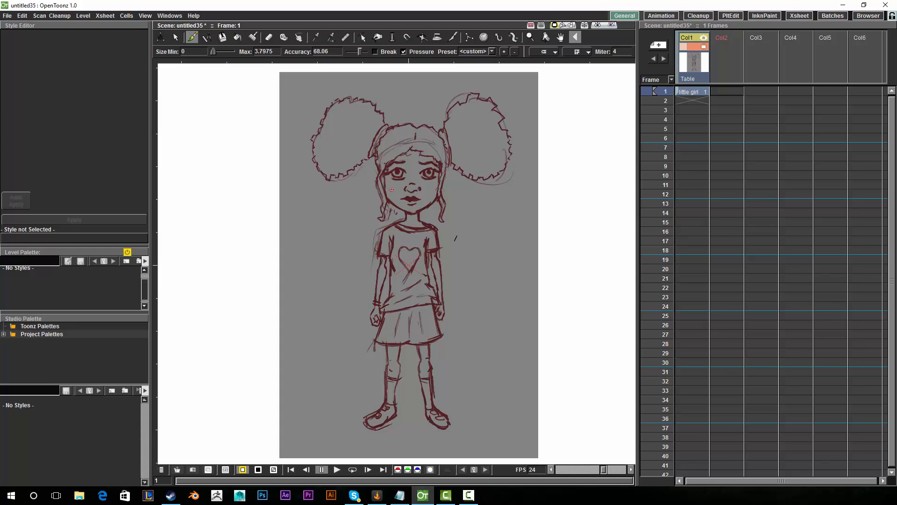
pyautogui.click(718, 91)
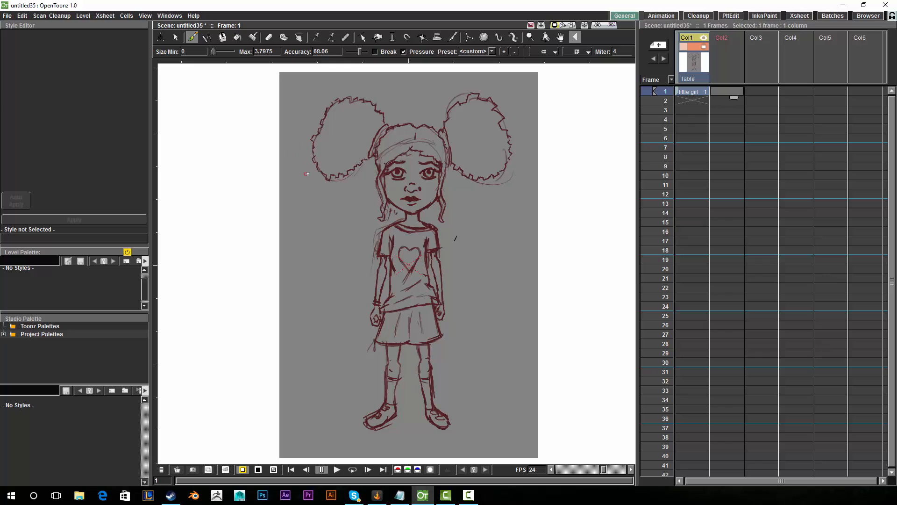
pyautogui.moveTo(260, 184)
pyautogui.mouseDown()
pyautogui.moveTo(266, 126)
pyautogui.moveTo(262, 189)
pyautogui.mouseUp()
# - Activate onion skin for frame 2 of column 2
pyautogui.click(716, 100)
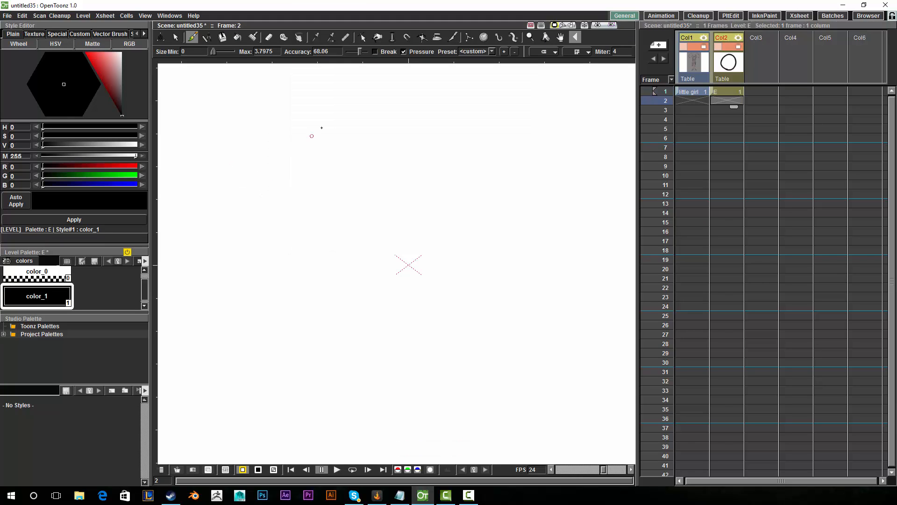
pyautogui.rightClick(727, 102)
pyautogui.rightClick(547, 171)
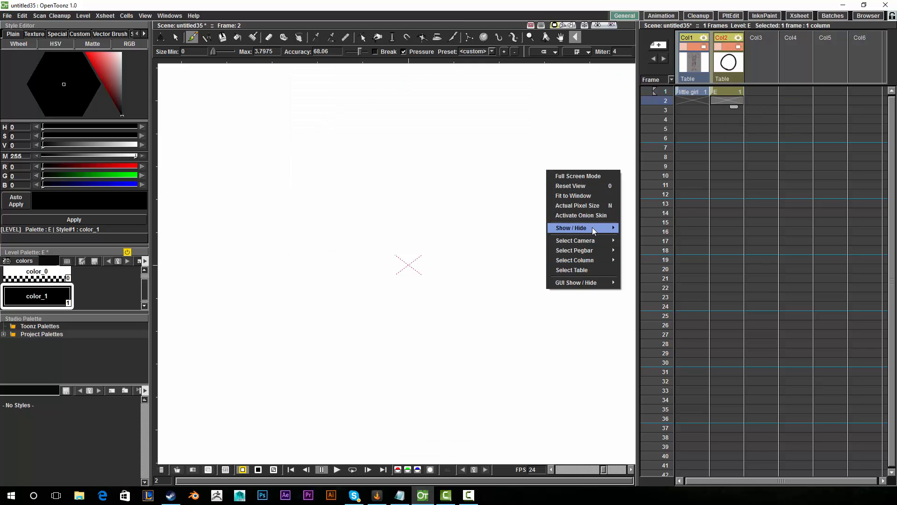
pyautogui.click(598, 216)
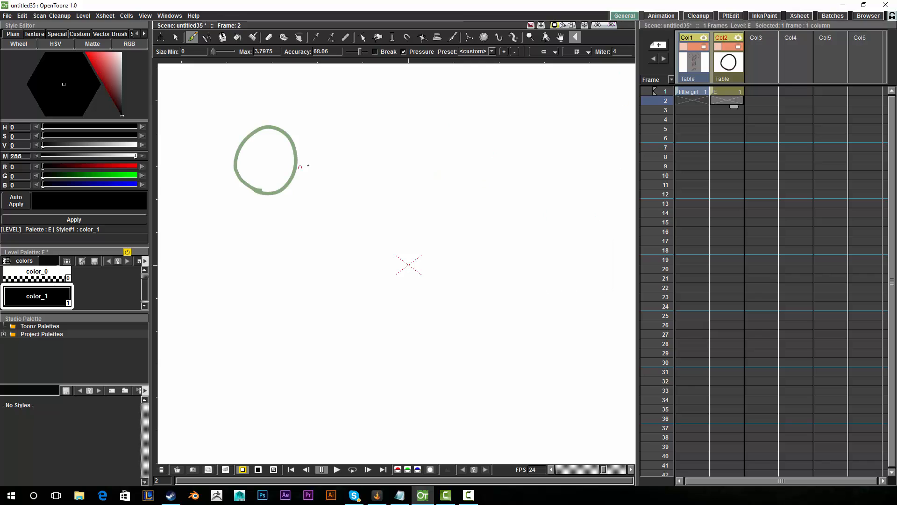
# - Draw a circle in each of frames 2 to 6 of column 2, shifting each one further right than the previous
pyautogui.moveTo(306, 190)
pyautogui.mouseDown()
pyautogui.moveTo(278, 147)
pyautogui.moveTo(337, 171)
pyautogui.moveTo(341, 189)
pyautogui.moveTo(383, 144)
pyautogui.moveTo(386, 195)
pyautogui.moveTo(408, 167)
pyautogui.moveTo(437, 187)
pyautogui.mouseUp()
pyautogui.click(723, 111)
pyautogui.click(723, 119)
pyautogui.click(719, 129)
pyautogui.click(723, 138)
pyautogui.moveTo(490, 194); pyautogui.dragTo(448, 183)
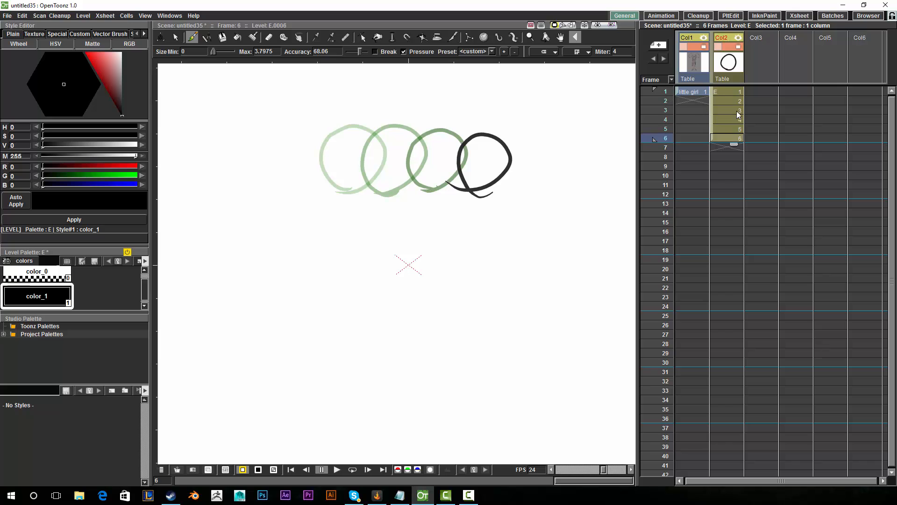
# - Step through the circle frames, deactivate onion skin, and return to frame 1
pyautogui.click(662, 99)
pyautogui.press('Down')
pyautogui.press('Down')
pyautogui.rightClick(544, 186)
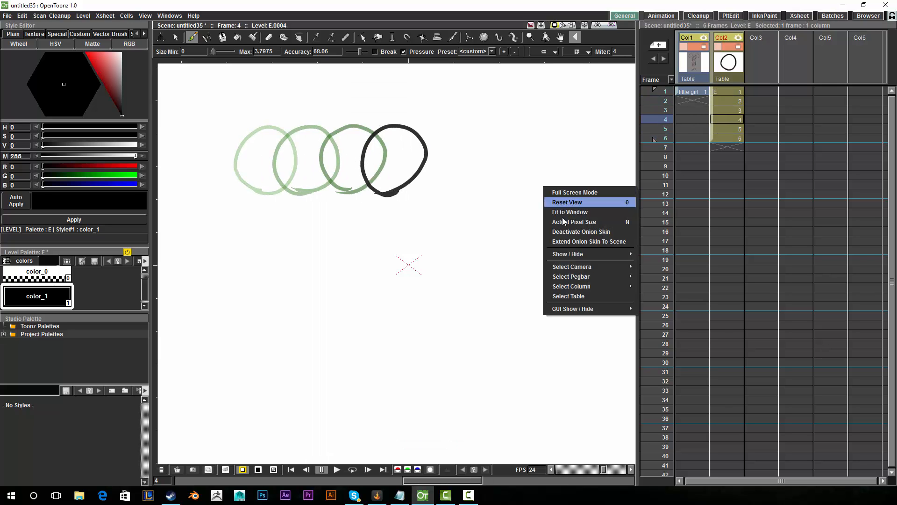
pyautogui.click(596, 232)
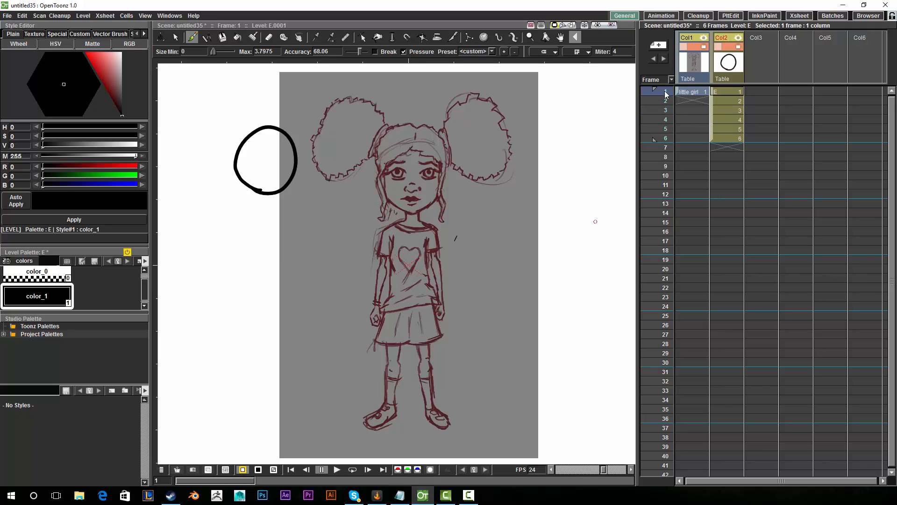
pyautogui.moveTo(666, 134)
pyautogui.mouseDown()
pyautogui.moveTo(665, 92)
pyautogui.moveTo(667, 141)
pyautogui.moveTo(666, 92)
pyautogui.mouseUp()
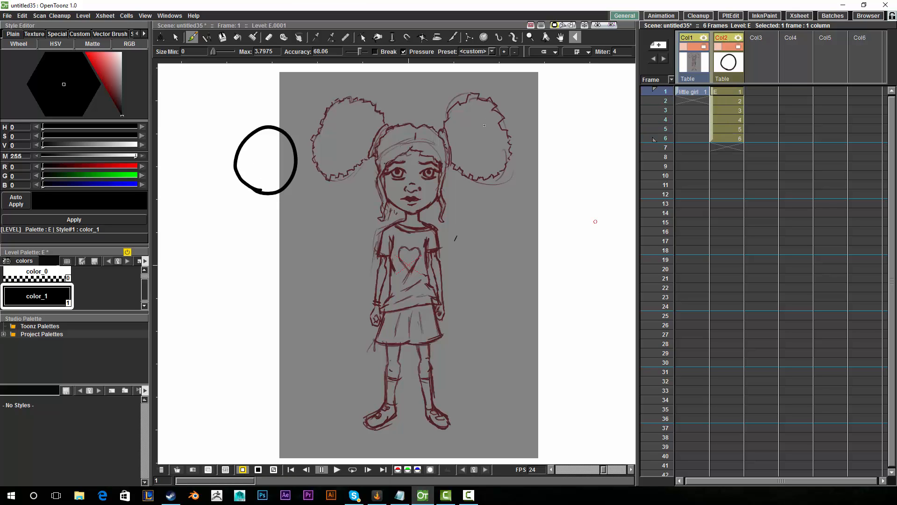
# - Hide column 2 in the viewer and try drawing another circle on its frame 1
pyautogui.click(756, 90)
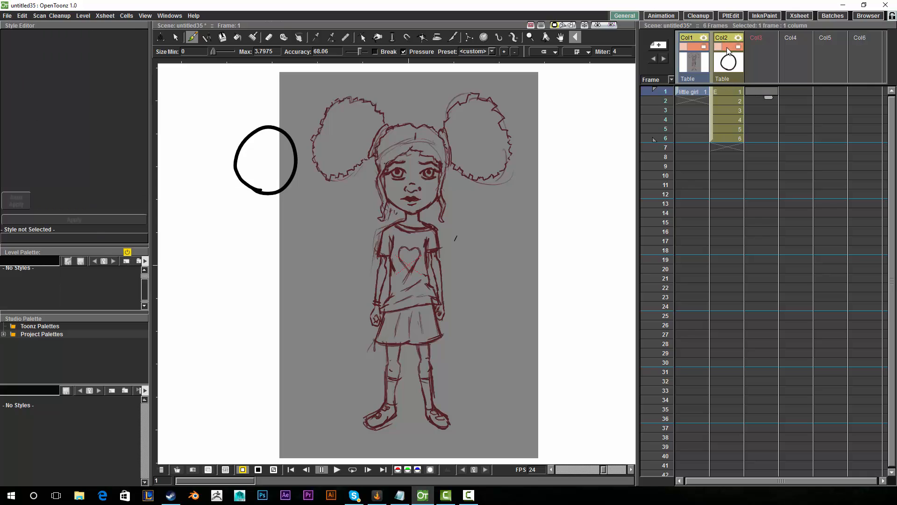
pyautogui.click(739, 59)
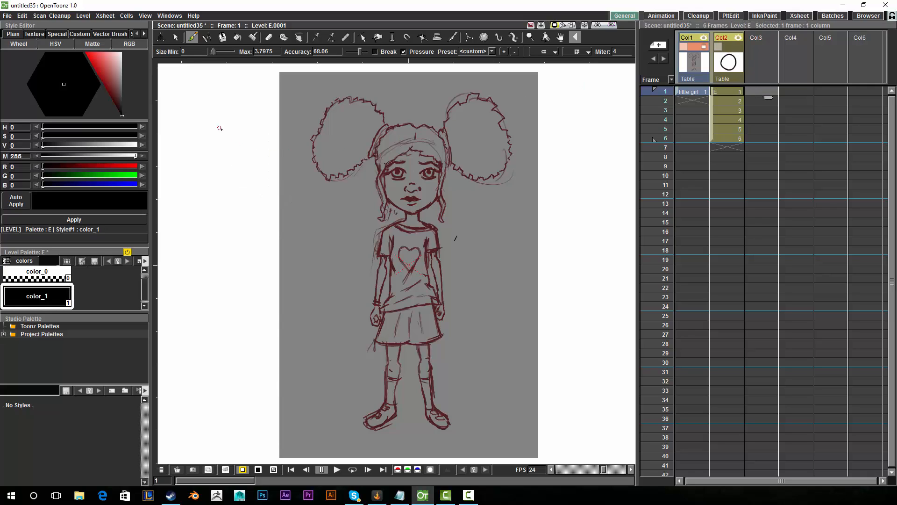
pyautogui.moveTo(251, 188)
pyautogui.mouseDown()
pyautogui.moveTo(229, 124)
pyautogui.moveTo(263, 187)
pyautogui.mouseUp()
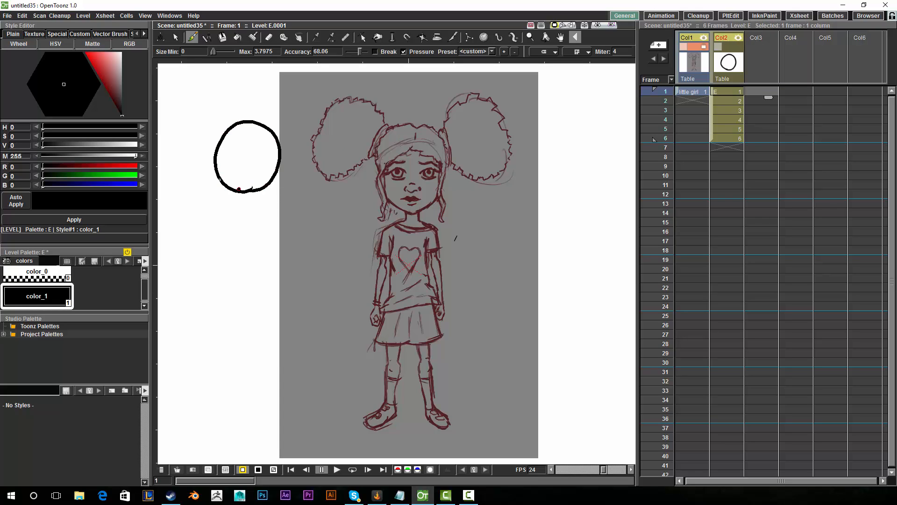
# - Draw a circle in frame 1 of column 3 and extend its exposure through frame 6
pyautogui.click(759, 89)
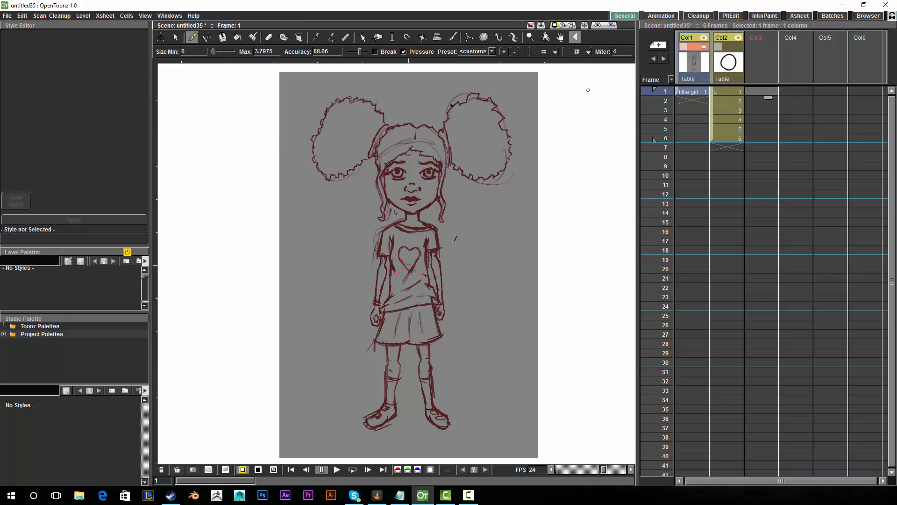
pyautogui.moveTo(235, 181)
pyautogui.mouseDown()
pyautogui.moveTo(243, 108)
pyautogui.moveTo(217, 165)
pyautogui.mouseUp()
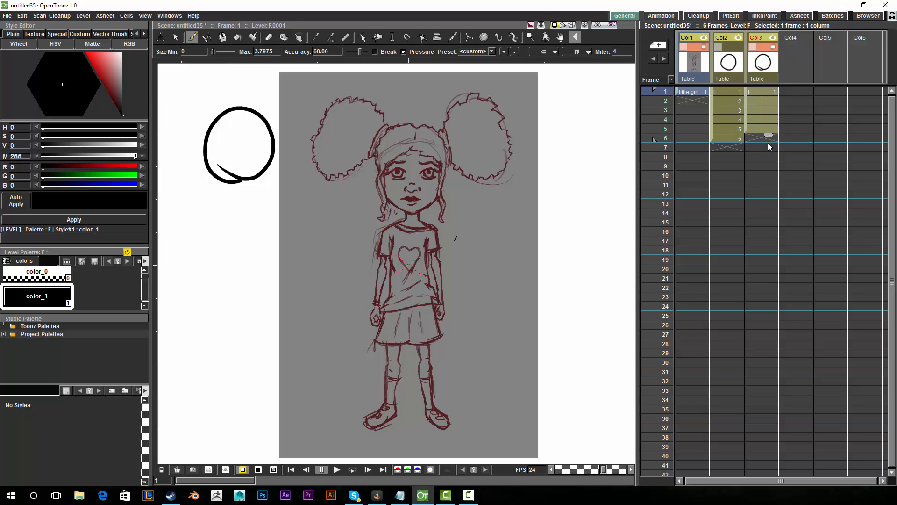
pyautogui.moveTo(769, 145); pyautogui.dragTo(761, 142)
# - Animate the column 3 circle with position keys at frames 1 and 6, moving it about 195 mm east, and scrub through the motion
pyautogui.click(164, 39)
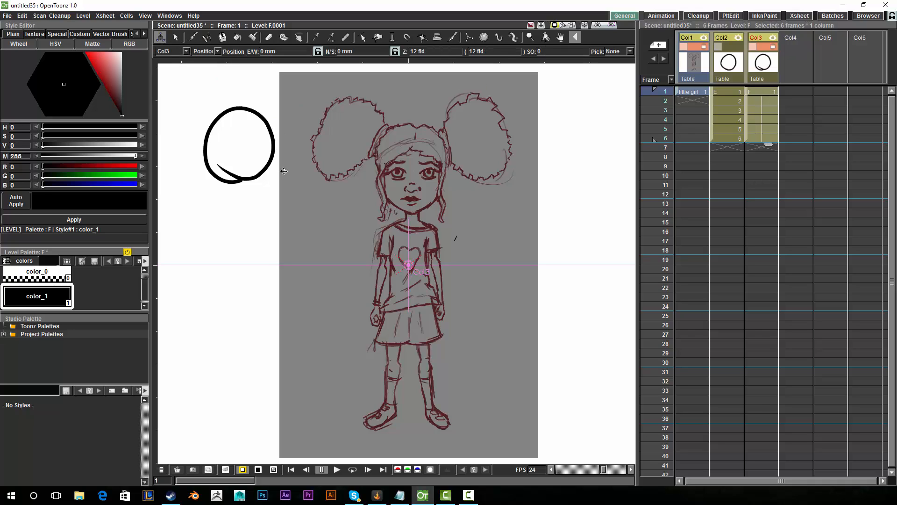
pyautogui.click(755, 91)
pyautogui.moveTo(244, 160); pyautogui.dragTo(246, 159)
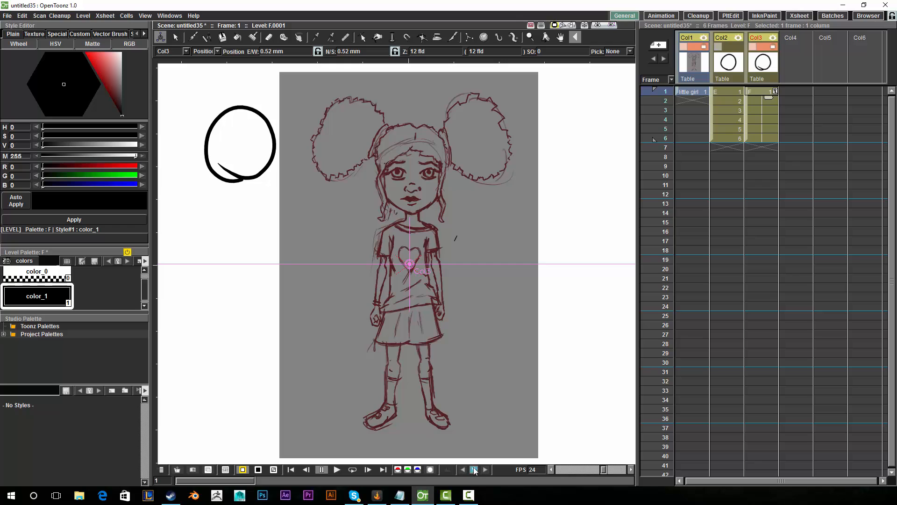
pyautogui.click(762, 138)
pyautogui.moveTo(249, 164); pyautogui.dragTo(597, 158)
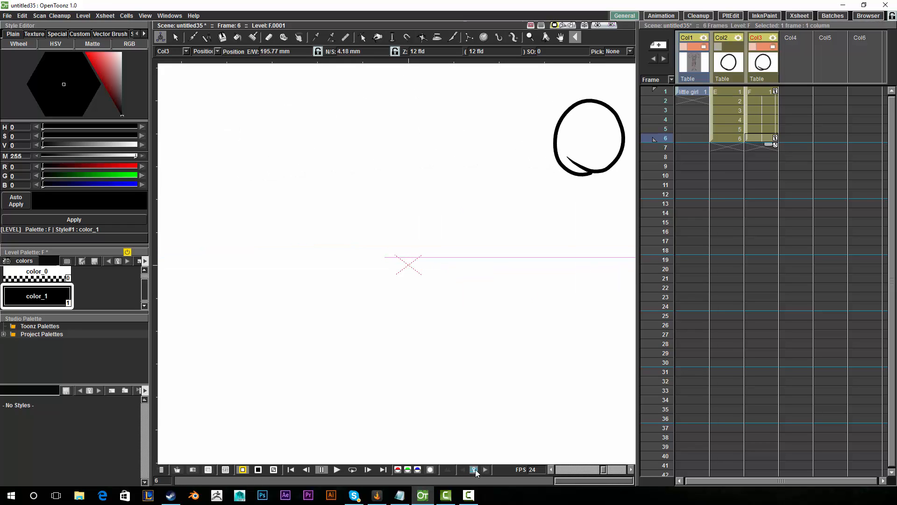
pyautogui.click(667, 110)
pyautogui.moveTo(668, 98)
pyautogui.mouseDown()
pyautogui.moveTo(668, 132)
pyautogui.moveTo(666, 91)
pyautogui.mouseUp()
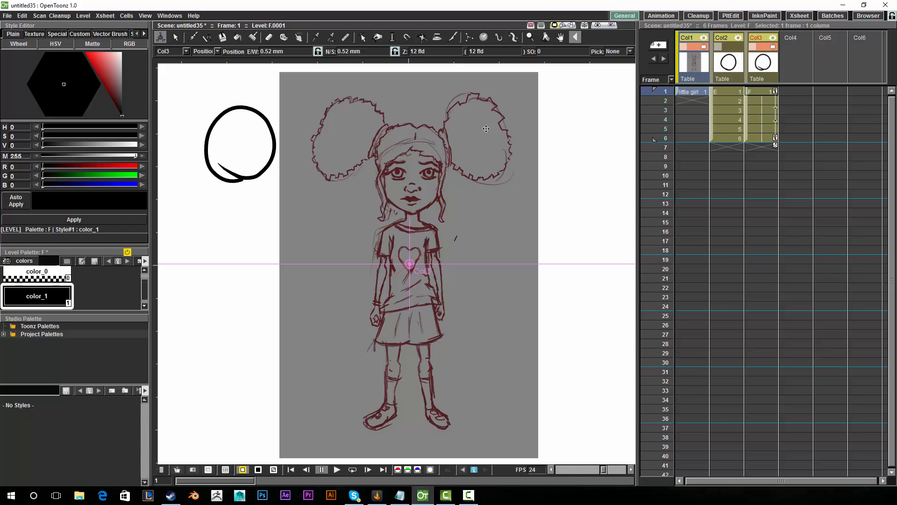
# - Dismiss the autosave warning and adjust the width of the Xsheet panel
pyautogui.moveTo(469, 235); pyautogui.dragTo(467, 234)
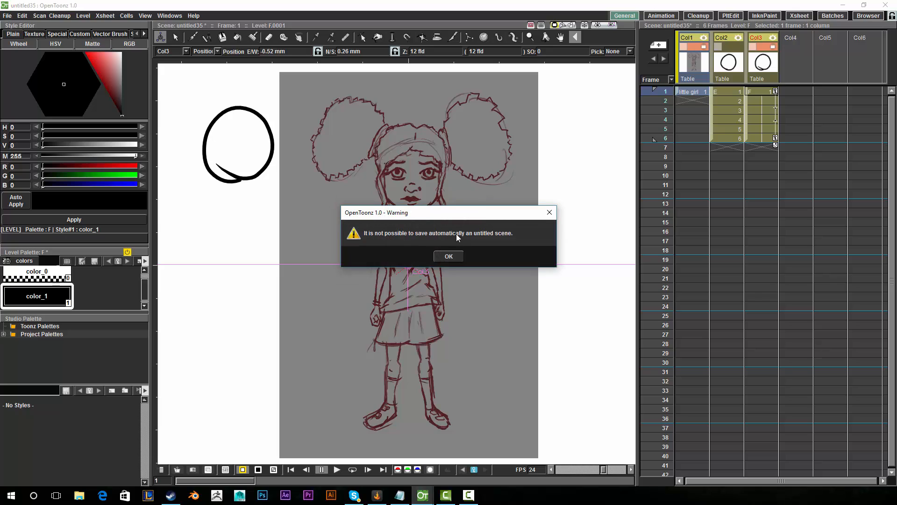
pyautogui.click(448, 257)
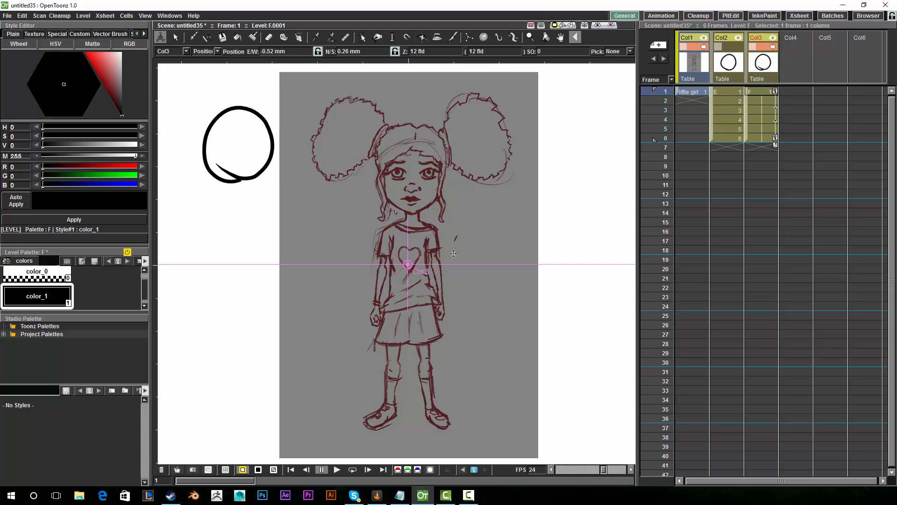
pyautogui.moveTo(638, 120); pyautogui.dragTo(602, 113)
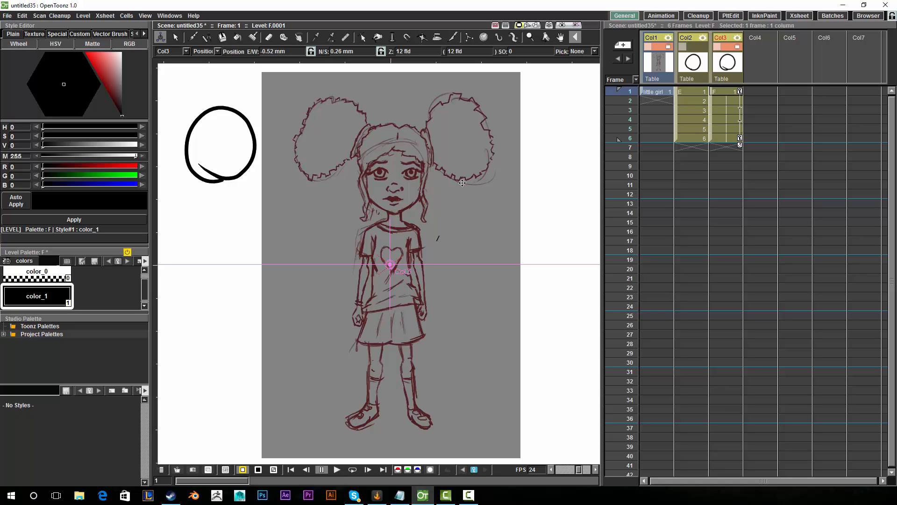
pyautogui.moveTo(600, 174); pyautogui.dragTo(642, 199)
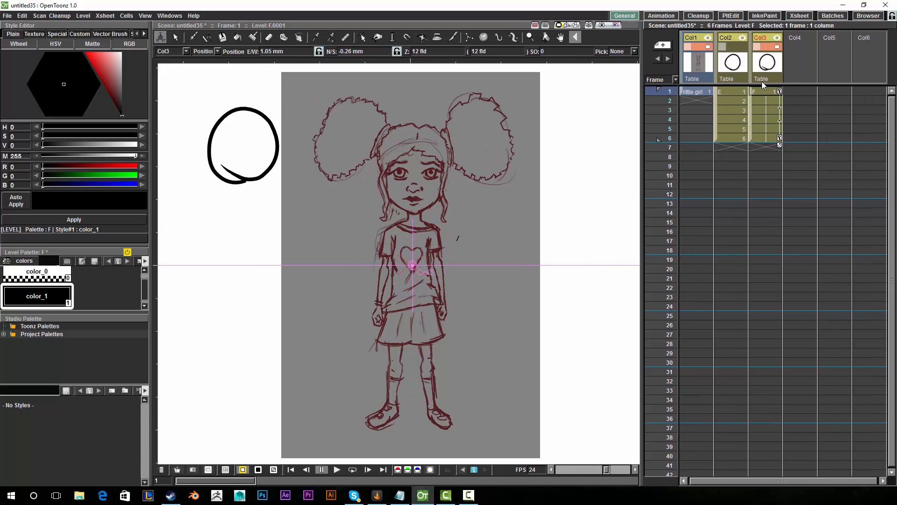
# - Delete the circle levels in columns 2 and 3 and widen the Xsheet panel
pyautogui.click(734, 65)
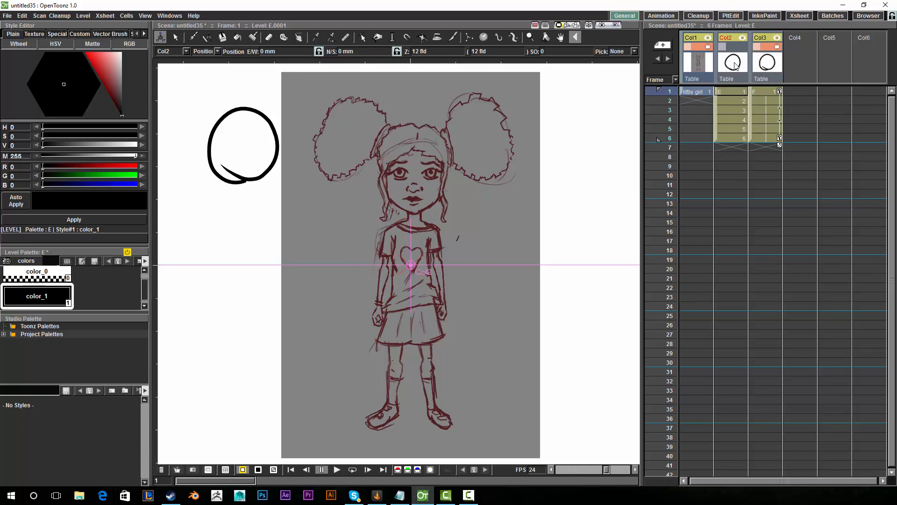
pyautogui.press('Delete')
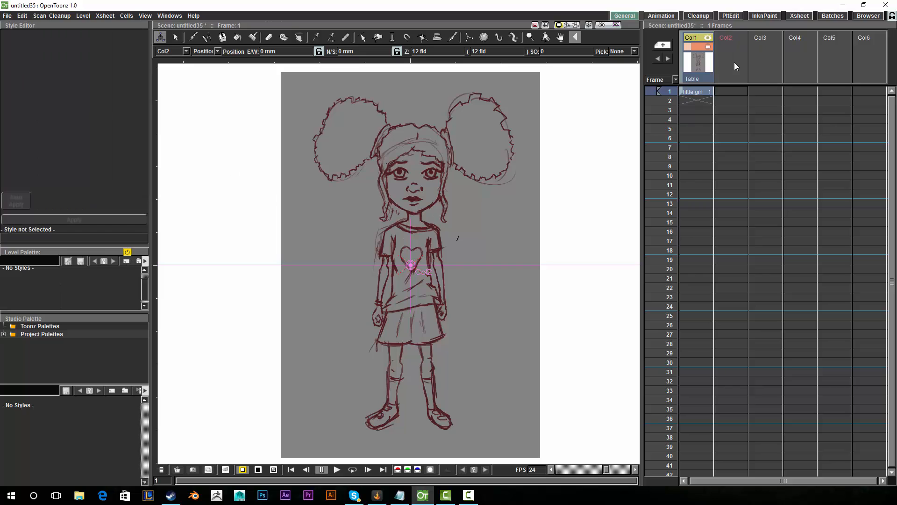
pyautogui.moveTo(639, 201); pyautogui.dragTo(638, 201)
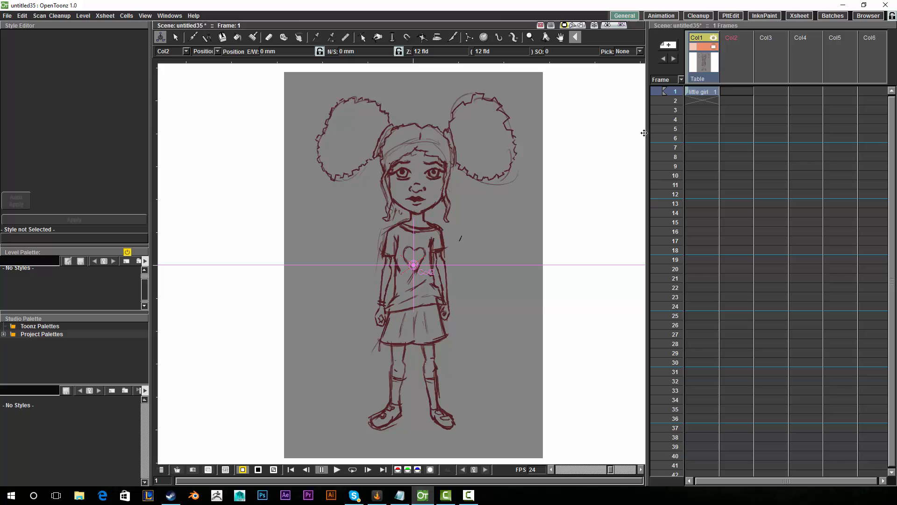
pyautogui.moveTo(646, 133); pyautogui.dragTo(588, 145)
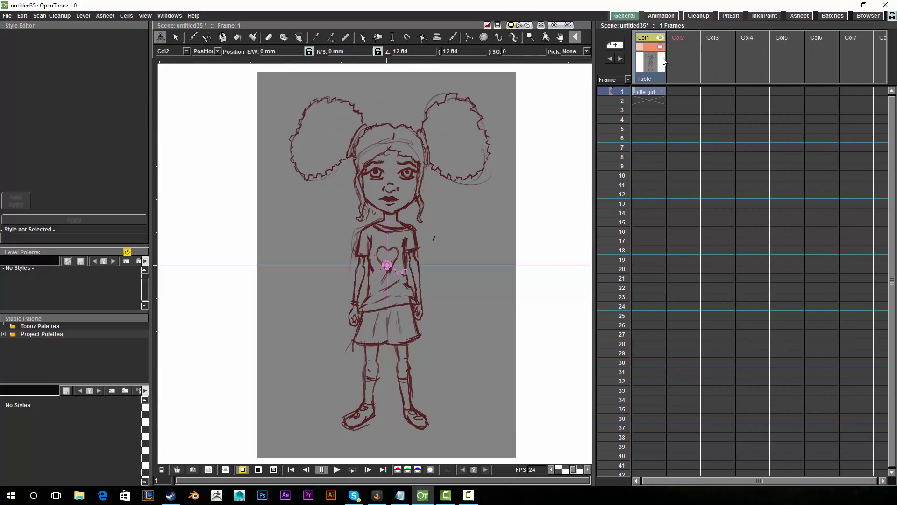
pyautogui.click(708, 58)
pyautogui.click(759, 60)
pyautogui.click(792, 63)
pyautogui.click(850, 60)
pyautogui.click(819, 60)
pyautogui.click(784, 60)
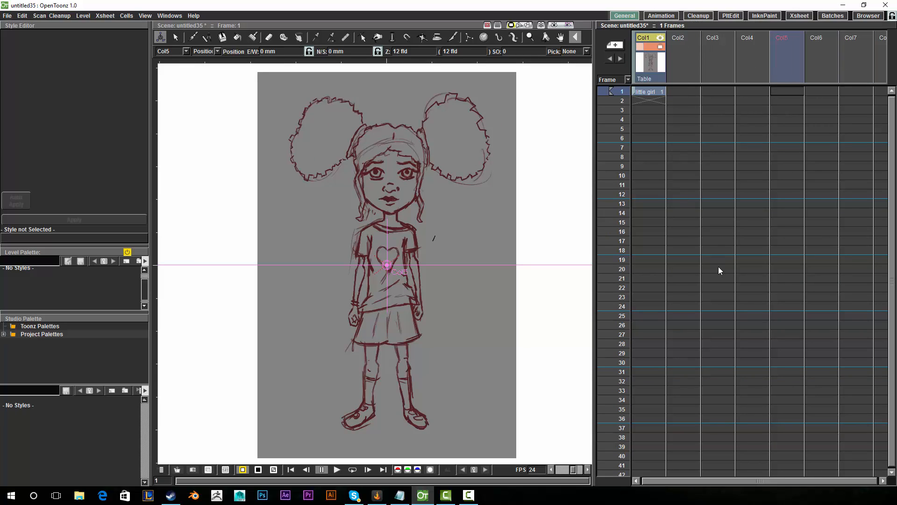
pyautogui.click(692, 68)
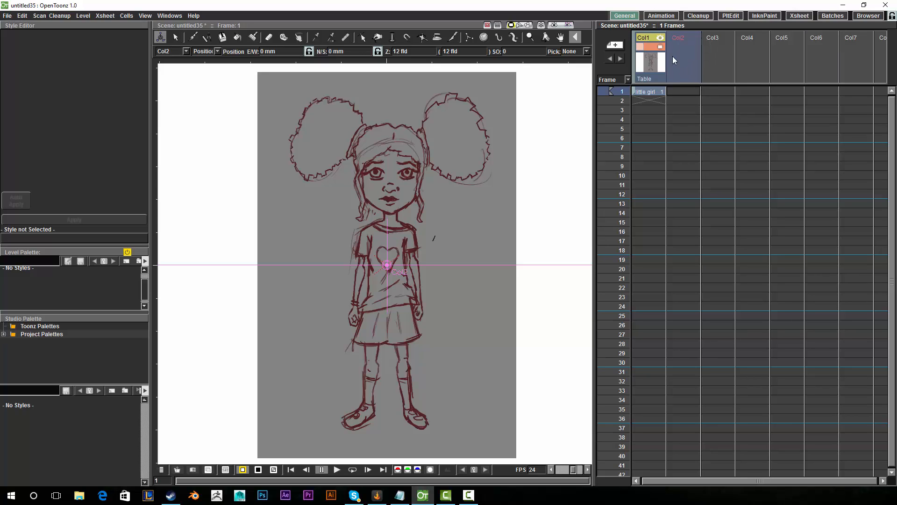
pyautogui.click(717, 55)
pyautogui.click(801, 57)
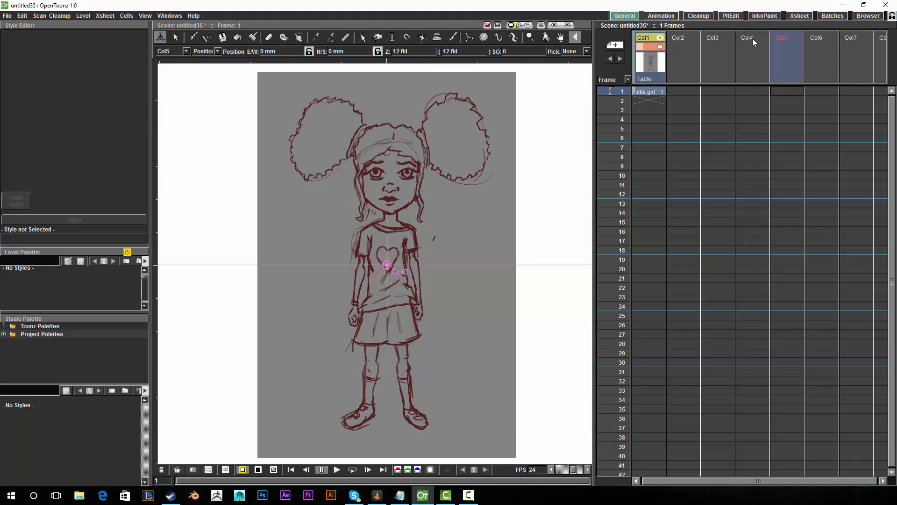
pyautogui.click(677, 53)
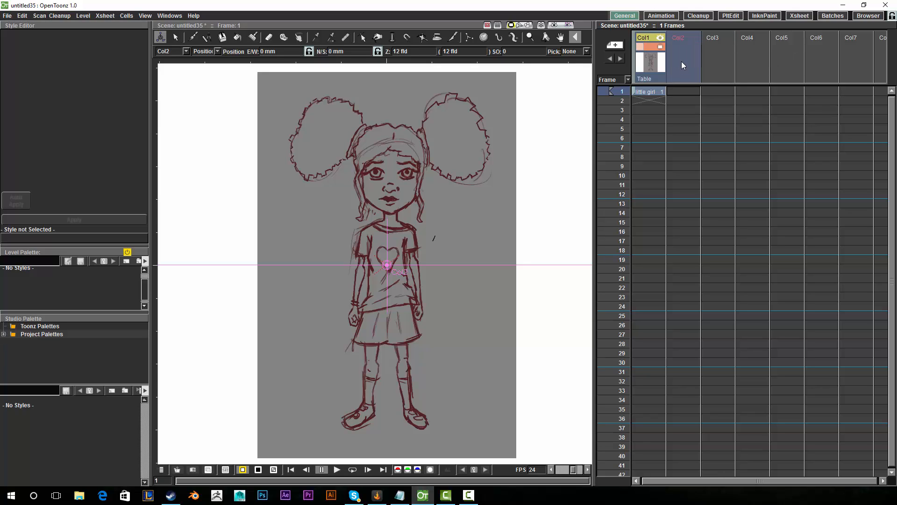
pyautogui.click(691, 92)
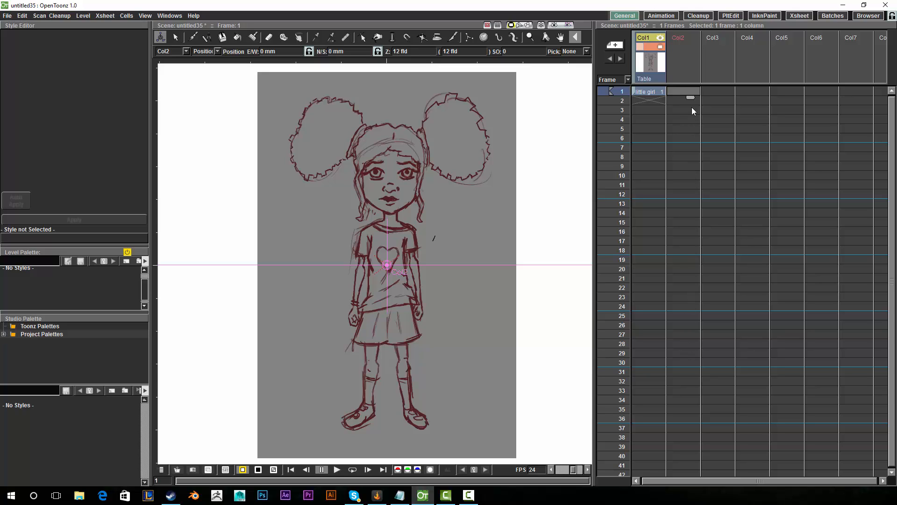
pyautogui.moveTo(684, 102); pyautogui.dragTo(684, 194)
pyautogui.click(686, 94)
pyautogui.moveTo(689, 90); pyautogui.dragTo(678, 100)
pyautogui.click(681, 90)
pyautogui.click(653, 93)
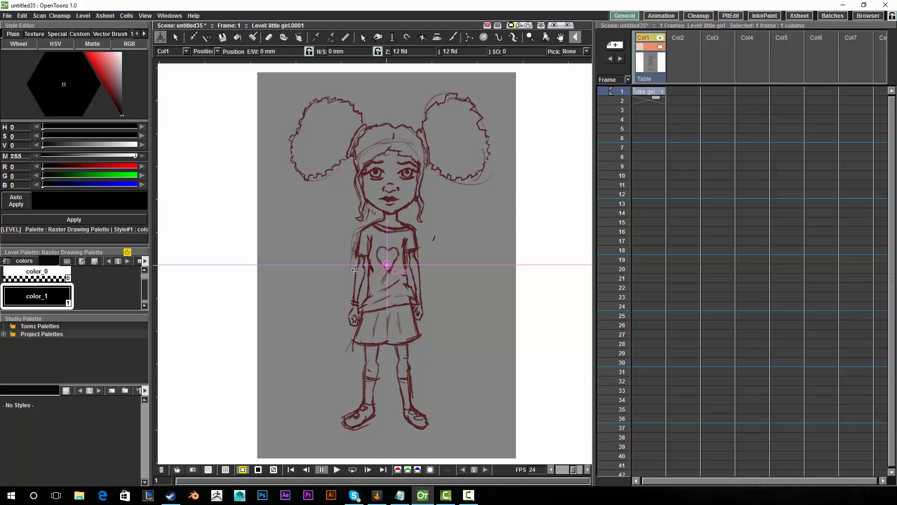
# - Shift the little girl sketch in column 1 to about 1.31 mm east and -2.88 mm north at frame 1
pyautogui.click(8, 16)
pyautogui.moveTo(51, 16)
pyautogui.moveTo(11, 14)
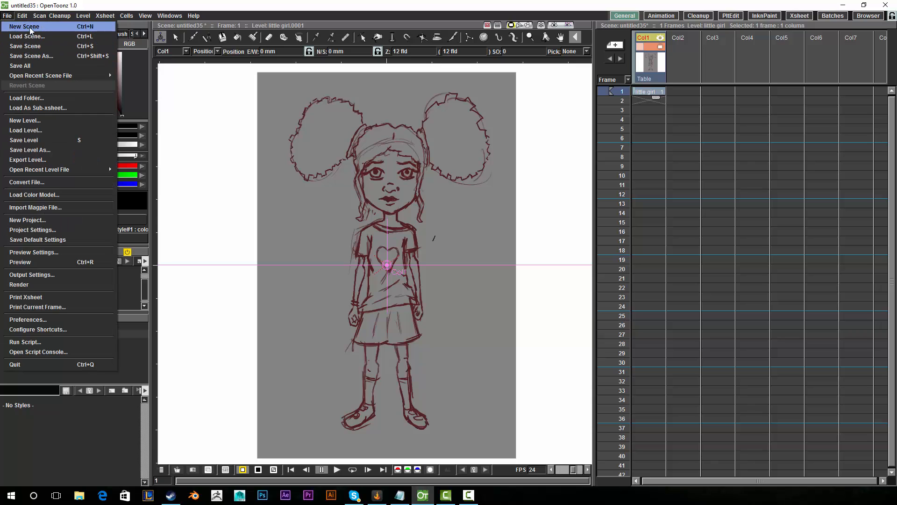
pyautogui.moveTo(207, 94); pyautogui.dragTo(210, 99)
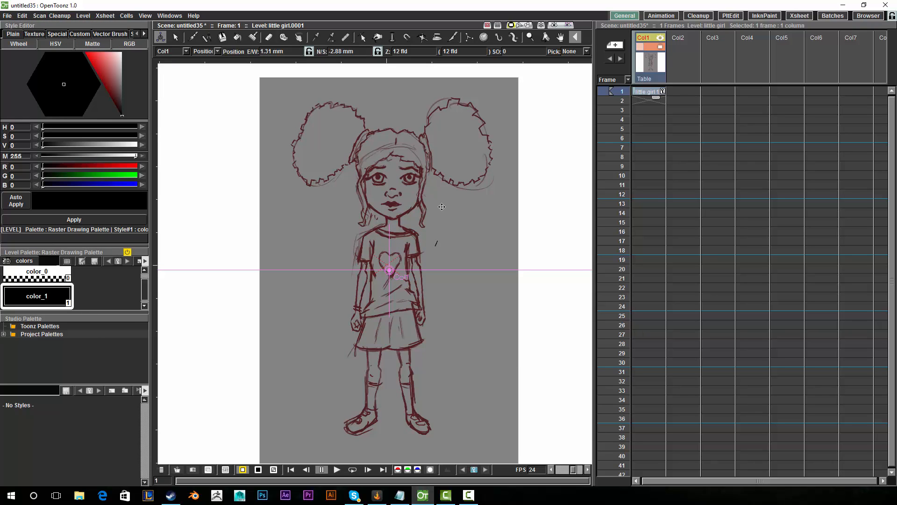
# - Save the scene as "little girl" in the sandbox scenes folder and dismiss the missing-disk error
pyautogui.hotkey('ctrl', 's')
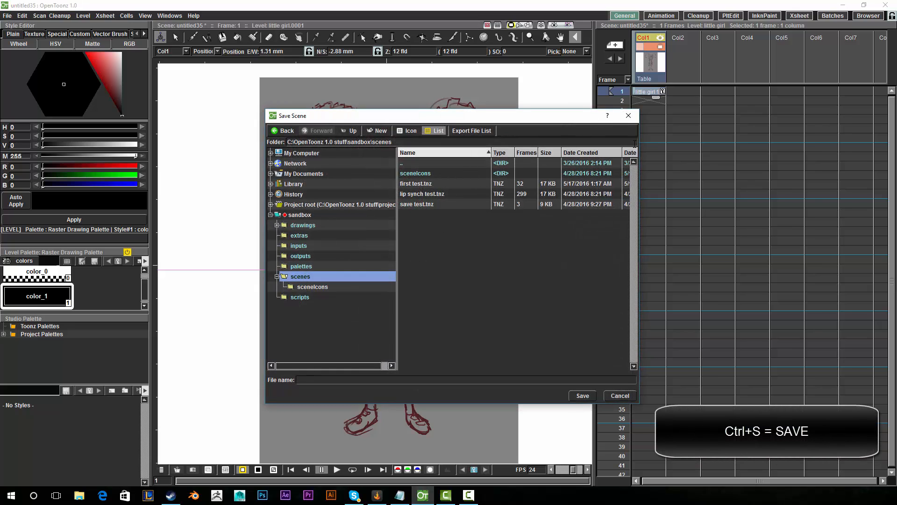
pyautogui.moveTo(616, 116); pyautogui.dragTo(571, 92)
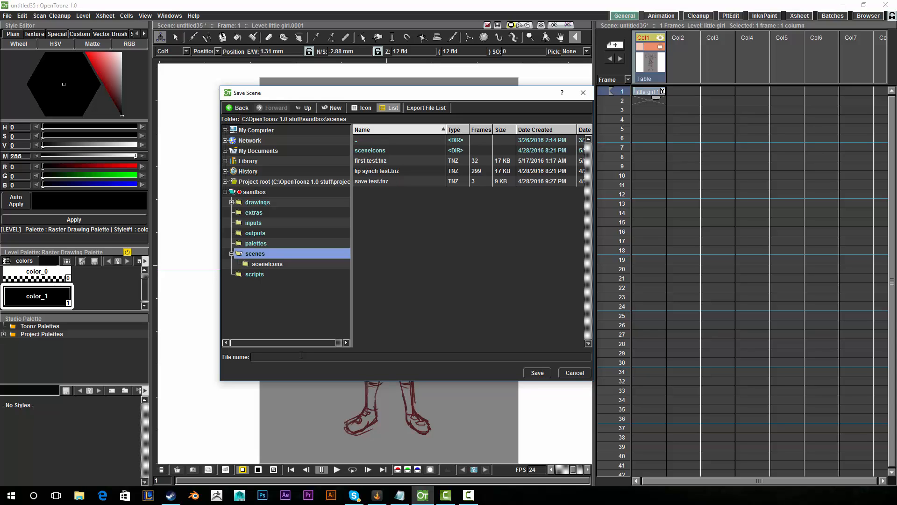
pyautogui.write('ttle girl')
pyautogui.click(536, 373)
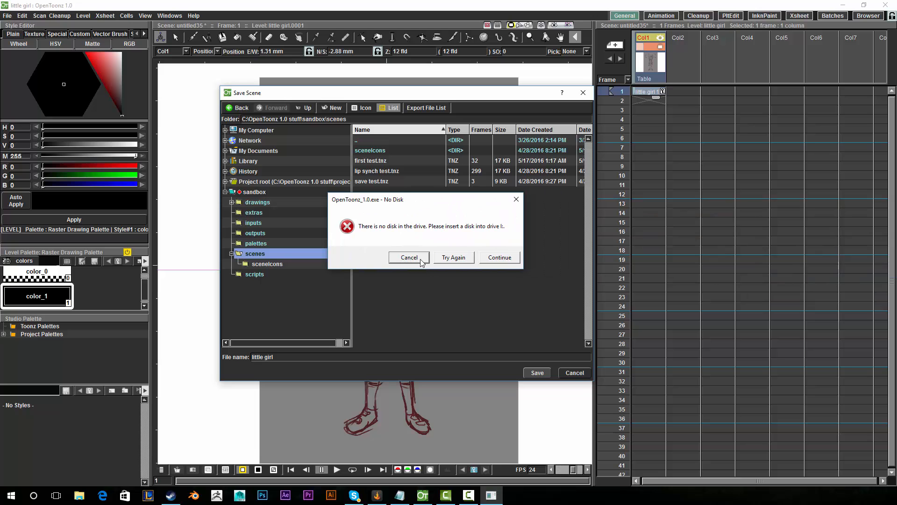
pyautogui.click(420, 260)
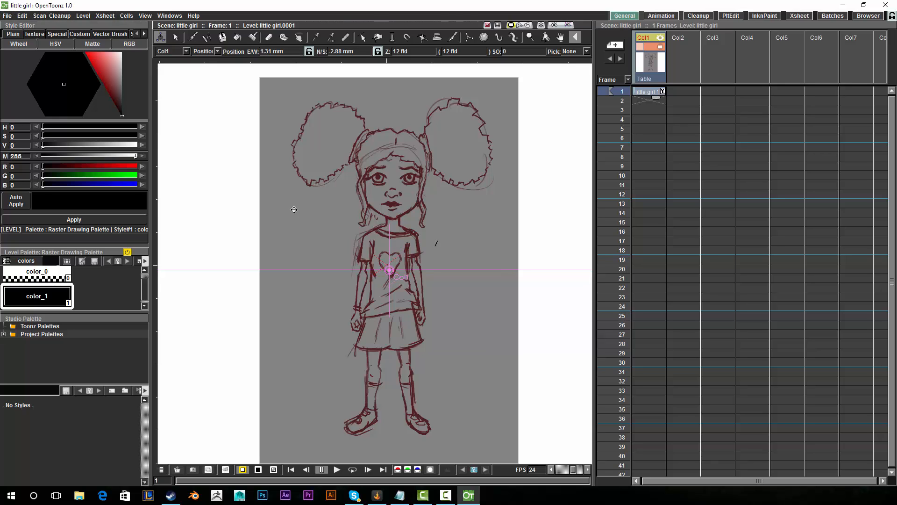
# - Examine the automatic saving option in the General preferences and close the preferences
pyautogui.moveTo(298, 211); pyautogui.dragTo(287, 204)
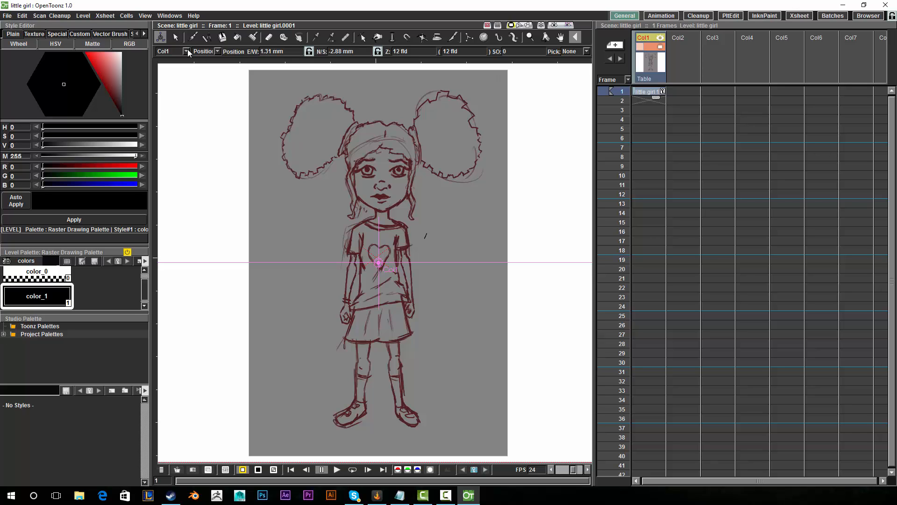
pyautogui.click(171, 16)
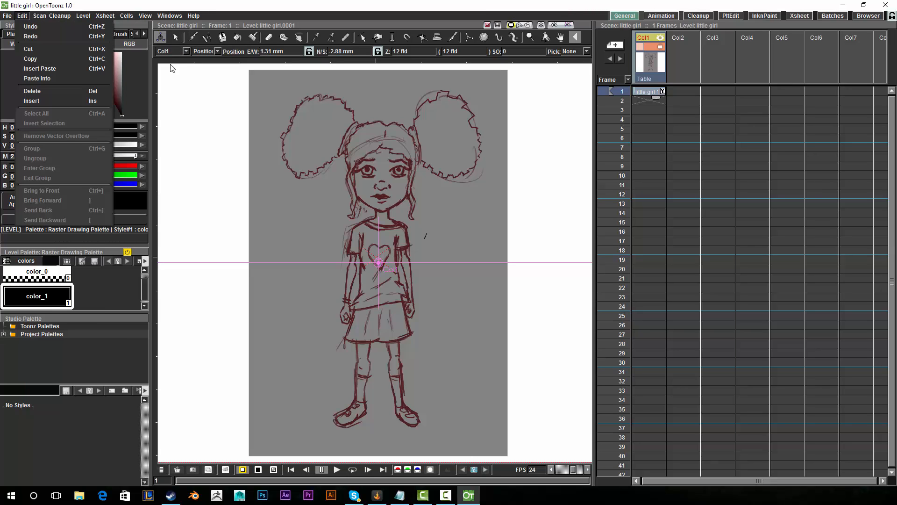
pyautogui.click(113, 7)
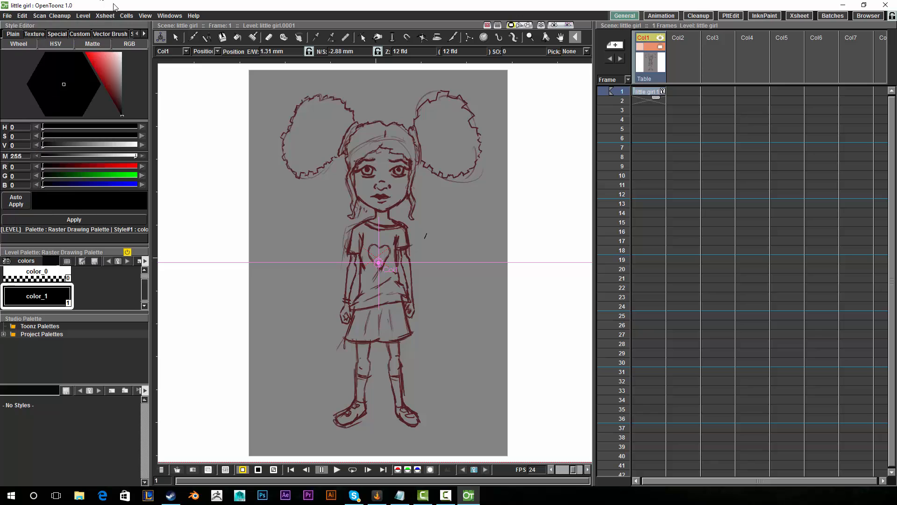
pyautogui.click(8, 16)
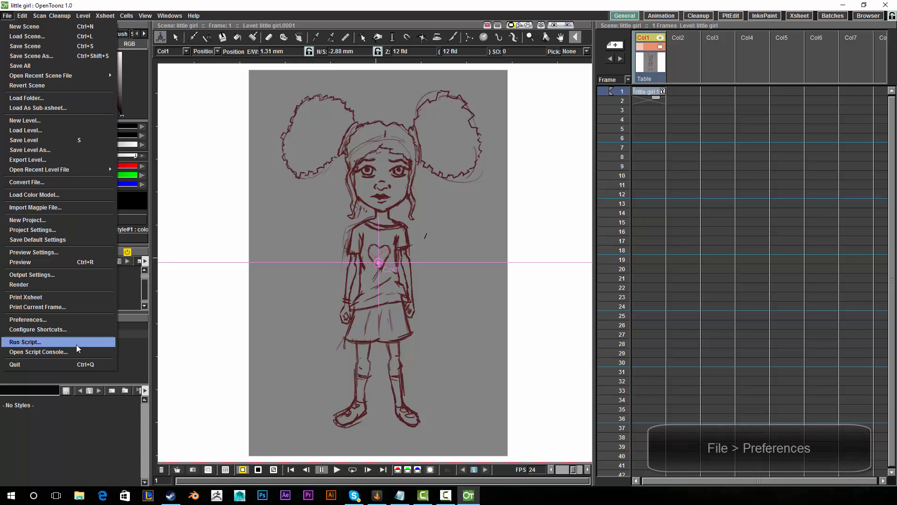
pyautogui.click(71, 319)
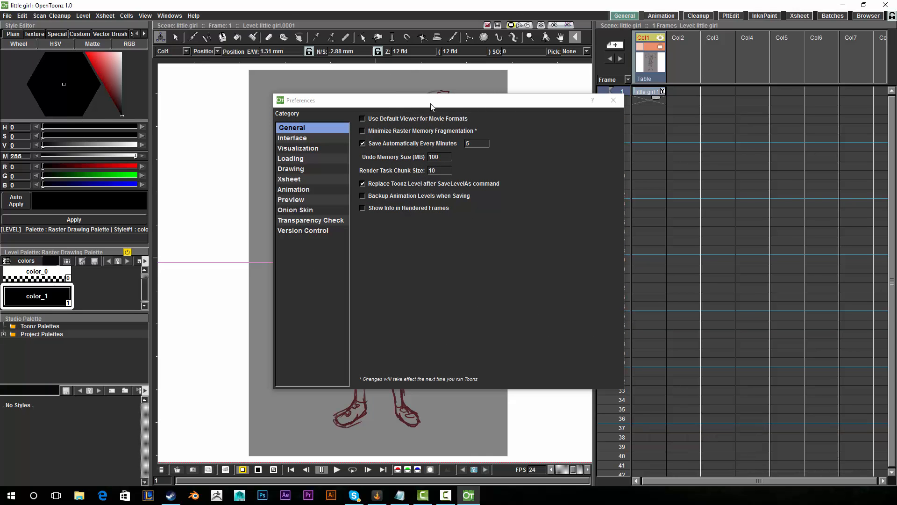
pyautogui.moveTo(428, 108); pyautogui.dragTo(404, 110)
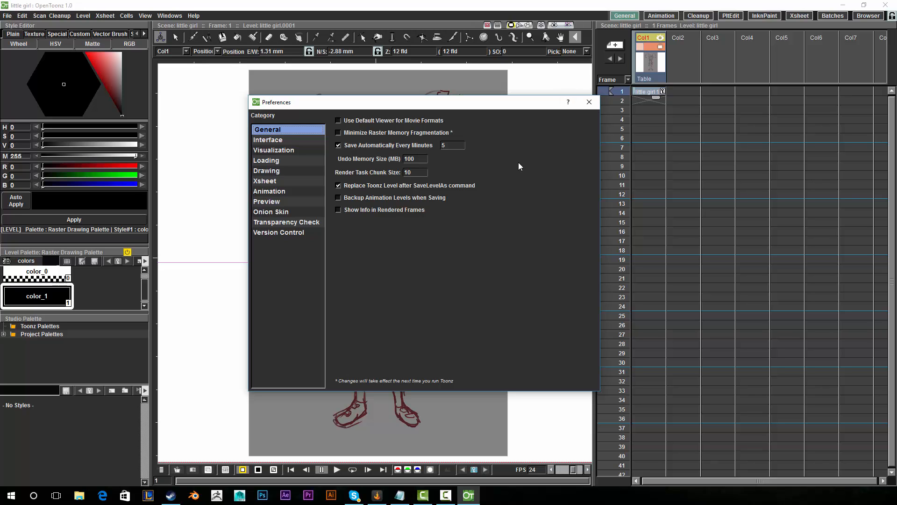
pyautogui.click(589, 102)
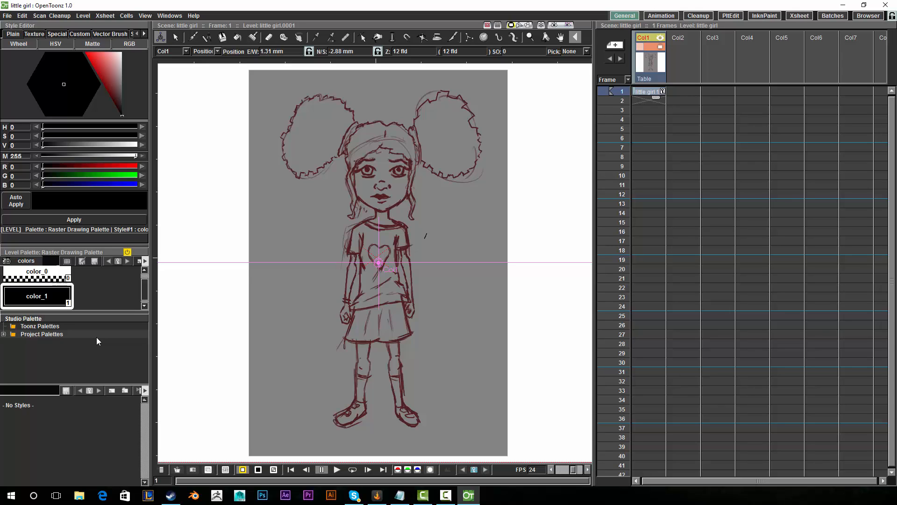
# - Try saving the scene with a freehand brush oval drawn in frame 1 of column 2
pyautogui.click(684, 89)
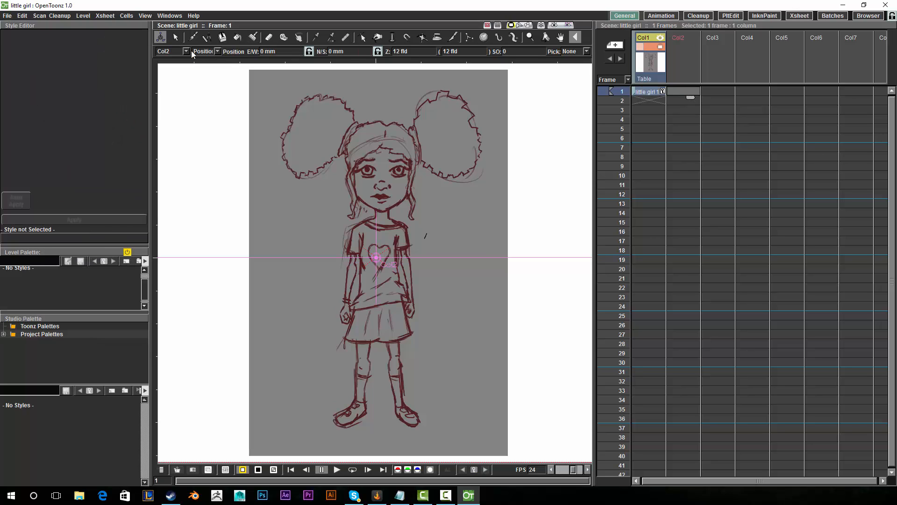
pyautogui.click(193, 38)
pyautogui.moveTo(227, 187)
pyautogui.mouseDown()
pyautogui.moveTo(225, 97)
pyautogui.moveTo(186, 189)
pyautogui.mouseUp()
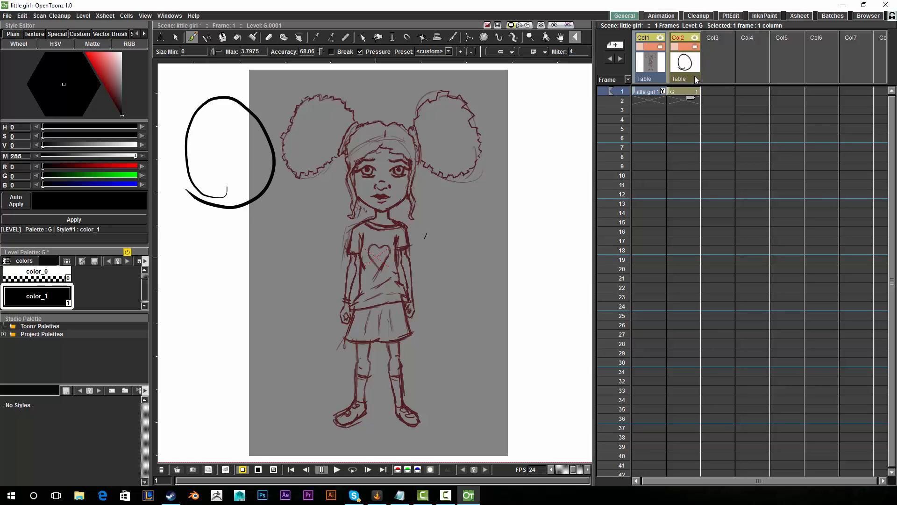
pyautogui.hotkey('ctrl', 's')
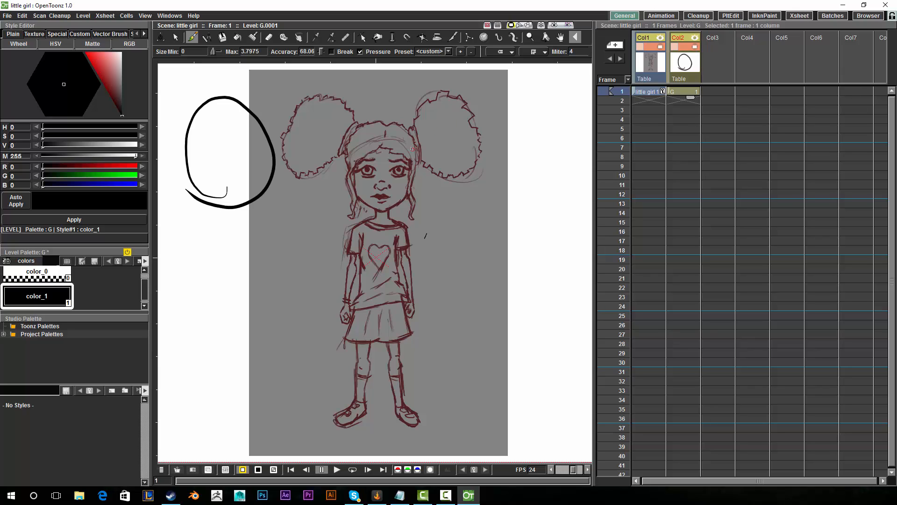
pyautogui.hotkey('ctrl', 'z')
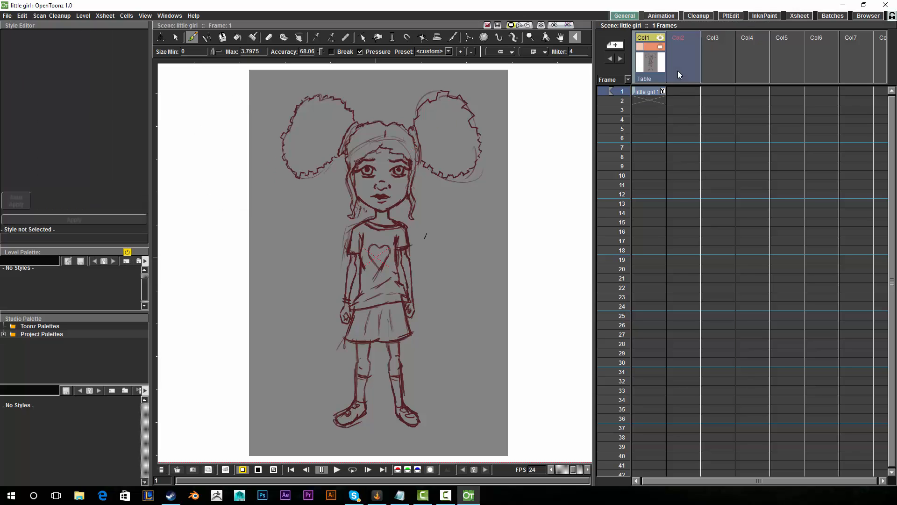
# - Place a brush dot in frame 1 of column 3 and delete that column's level
pyautogui.click(10, 16)
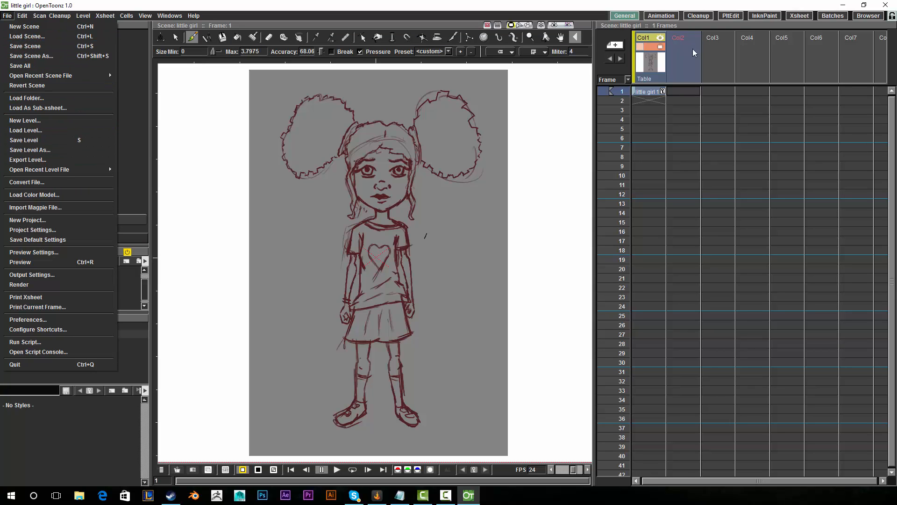
pyautogui.click(721, 62)
pyautogui.click(721, 91)
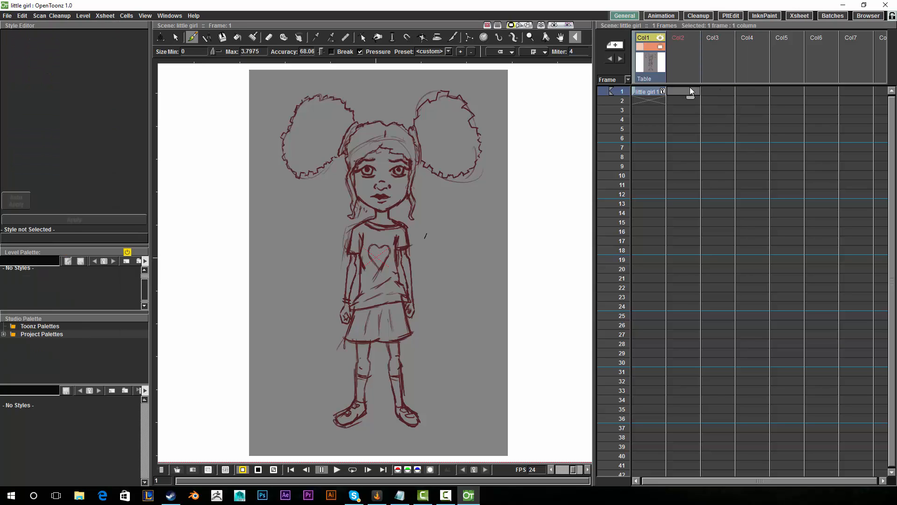
pyautogui.click(684, 99)
pyautogui.click(722, 94)
pyautogui.click(7, 16)
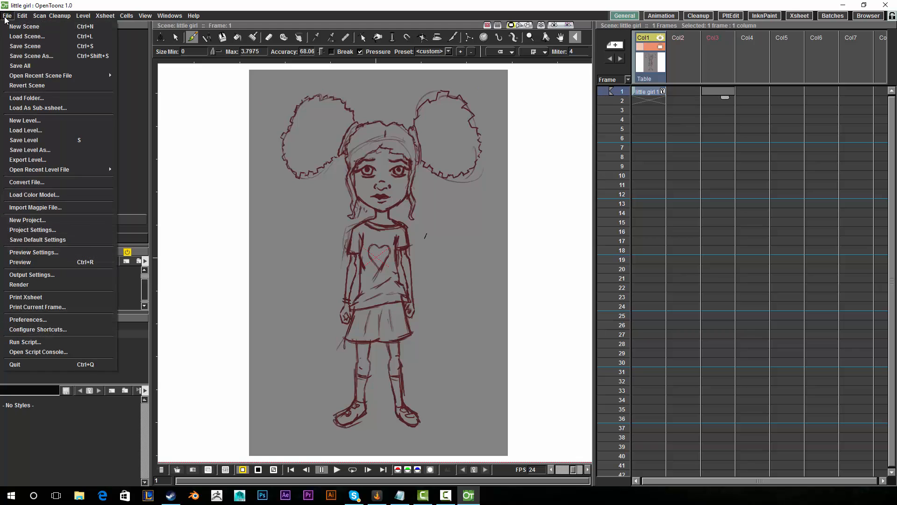
pyautogui.click(230, 115)
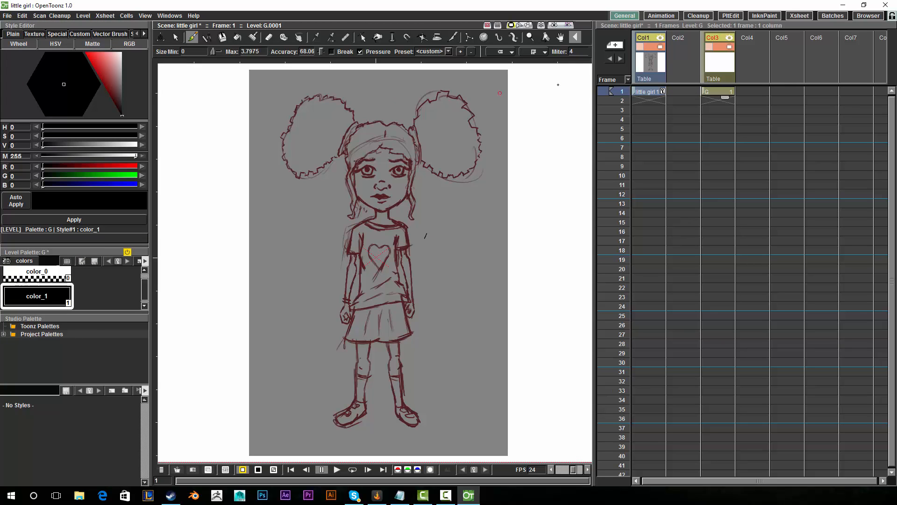
pyautogui.click(722, 56)
pyautogui.press('Delete')
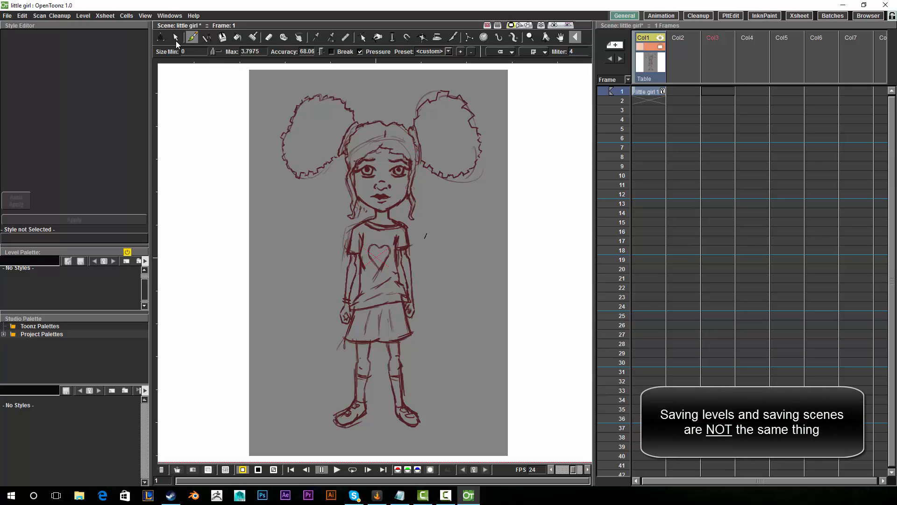
# - Look up the shortcut assigned to Save Level among the File commands in Configure Shortcuts and close the dialog
pyautogui.click(168, 16)
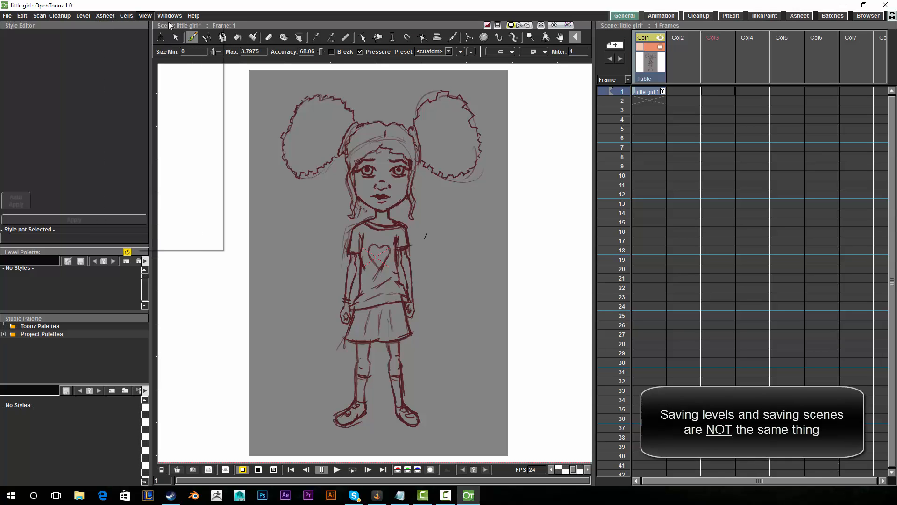
pyautogui.moveTo(41, 18)
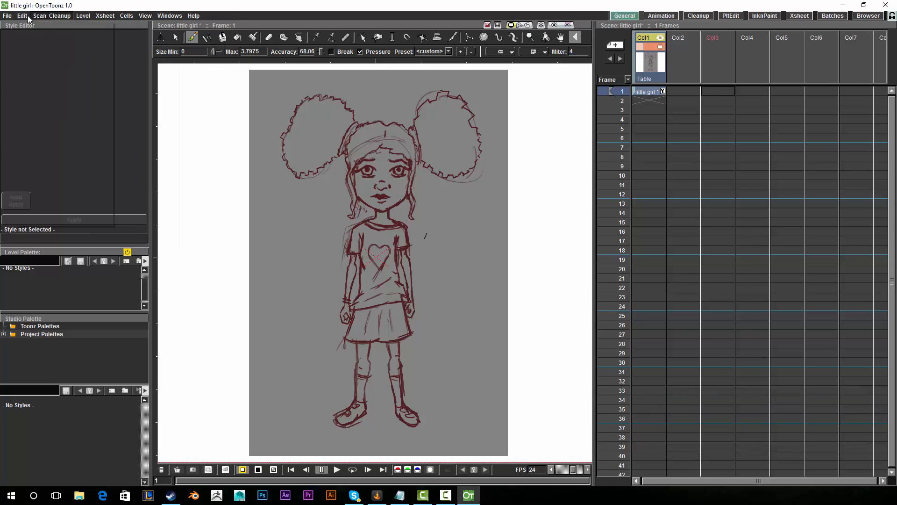
pyautogui.moveTo(7, 17)
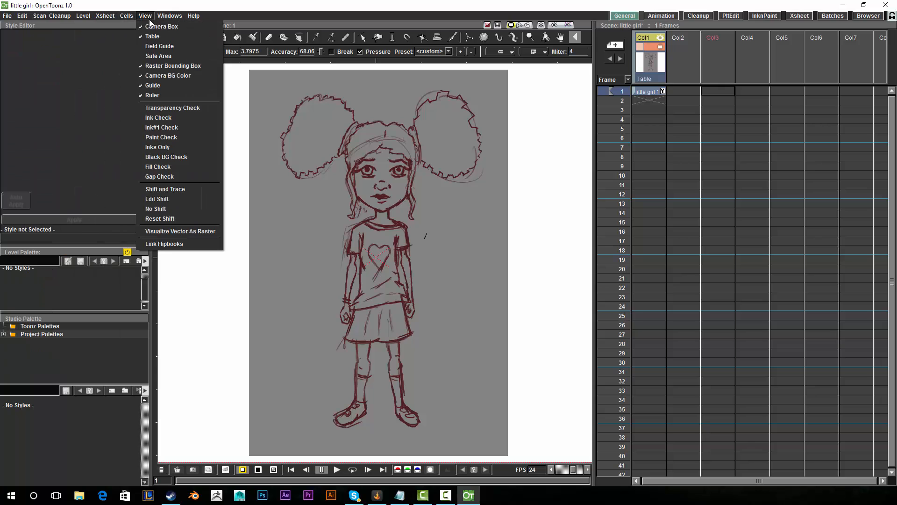
pyautogui.moveTo(165, 21)
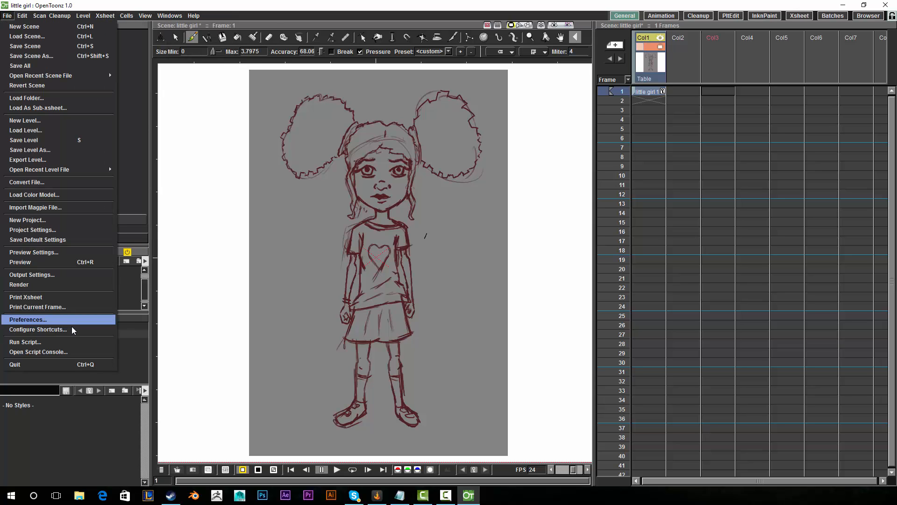
pyautogui.click(68, 330)
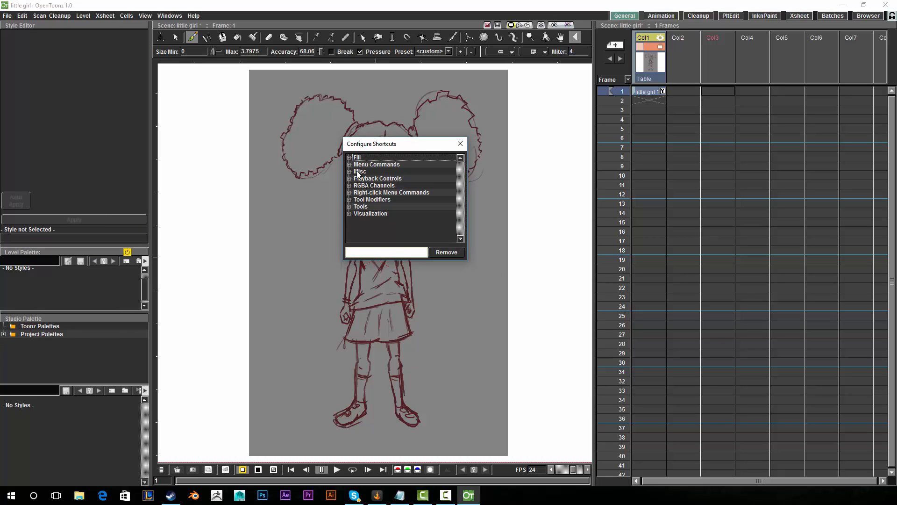
pyautogui.click(350, 165)
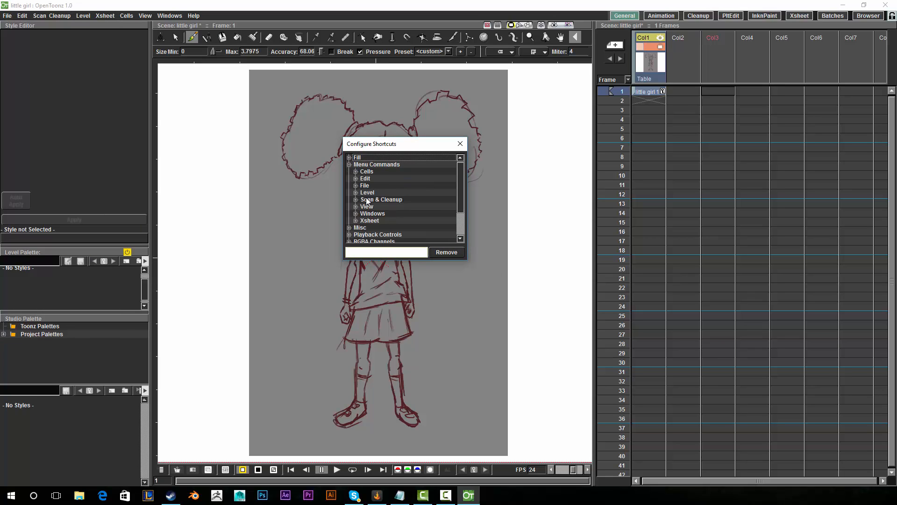
pyautogui.click(356, 185)
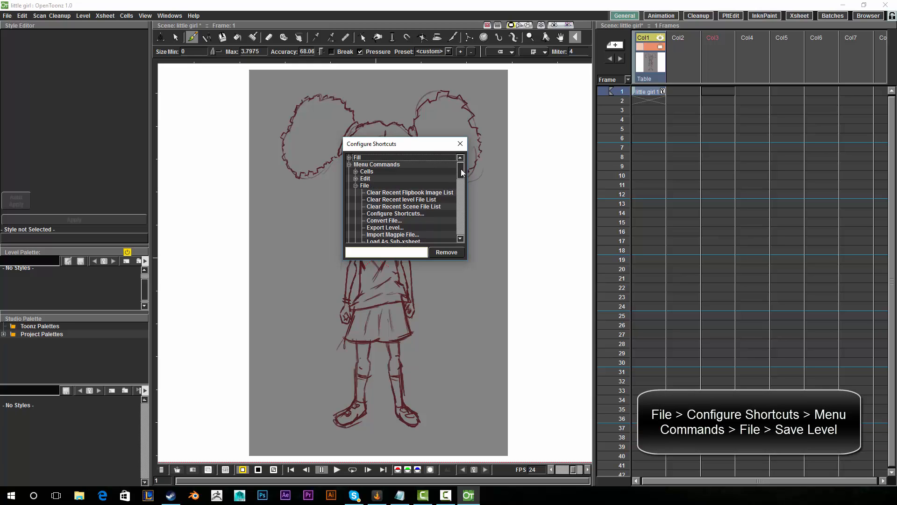
pyautogui.moveTo(461, 175); pyautogui.dragTo(461, 214)
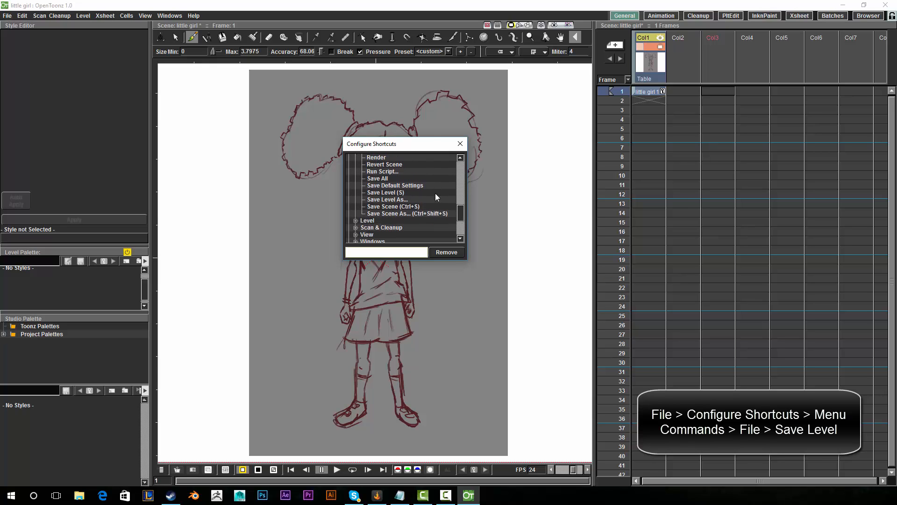
pyautogui.moveTo(459, 214)
pyautogui.mouseDown()
pyautogui.moveTo(461, 159)
pyautogui.moveTo(457, 212)
pyautogui.mouseUp()
pyautogui.click(393, 200)
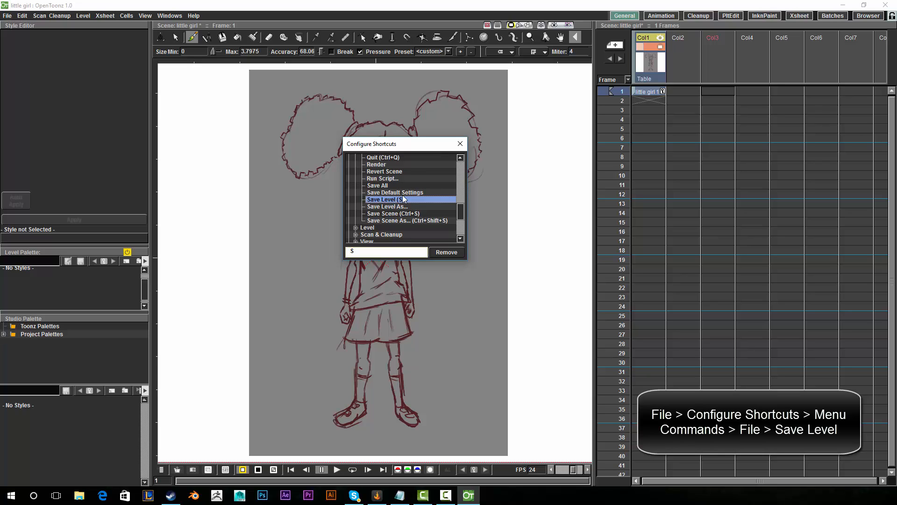
pyautogui.click(460, 145)
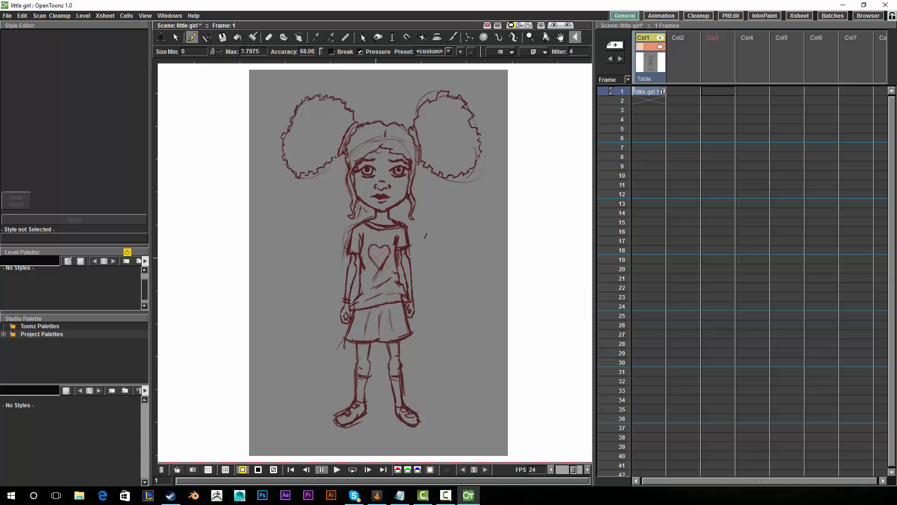
# - Magnify the girl's upper body with the Zoom tool and pan with the Hand tool to show her head and hair
pyautogui.click(528, 39)
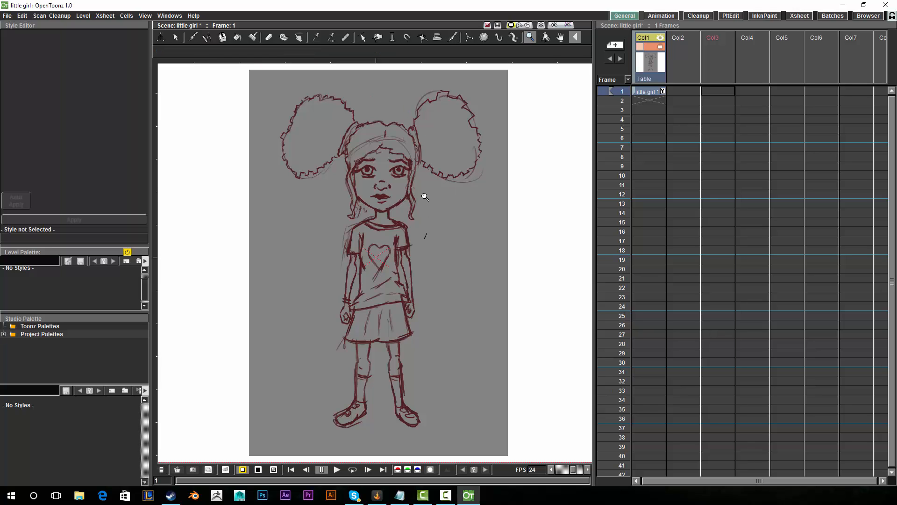
pyautogui.moveTo(392, 173); pyautogui.dragTo(408, 156)
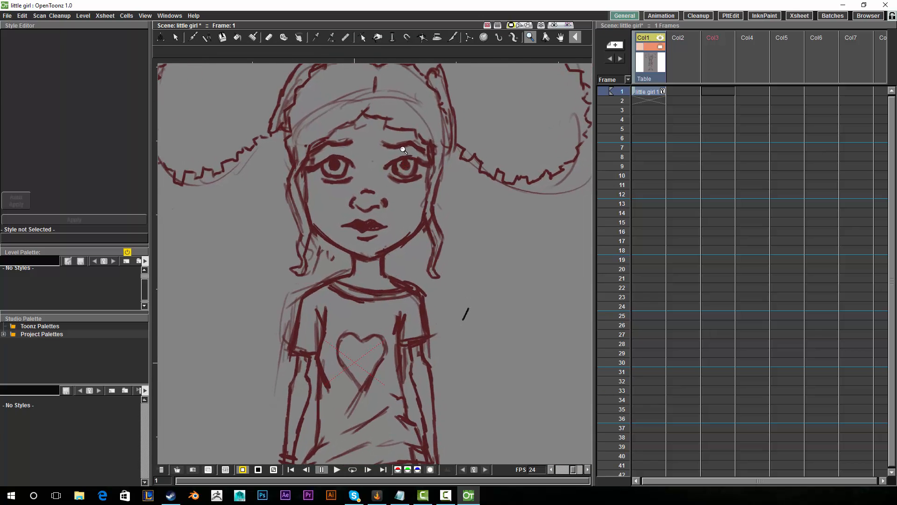
pyautogui.click(559, 37)
pyautogui.moveTo(483, 138); pyautogui.dragTo(418, 245)
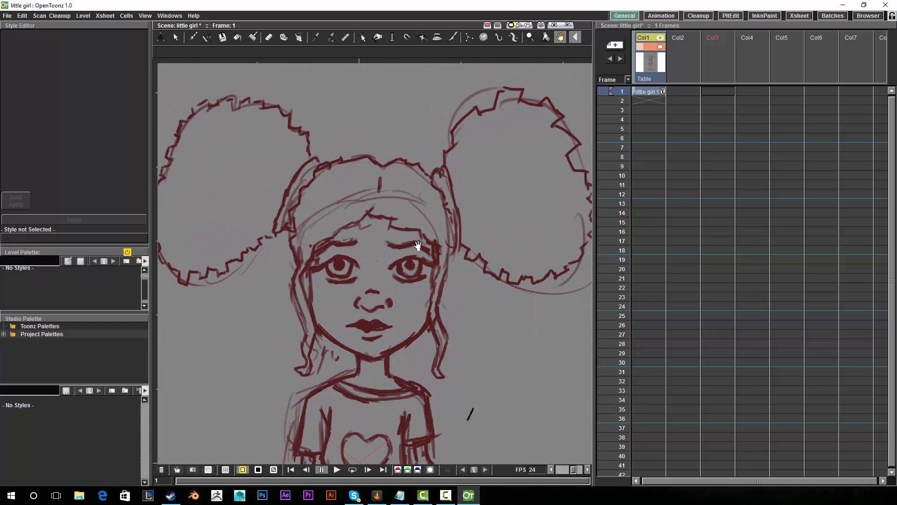
pyautogui.moveTo(468, 182); pyautogui.dragTo(453, 146)
pyautogui.moveTo(382, 186); pyautogui.dragTo(387, 202)
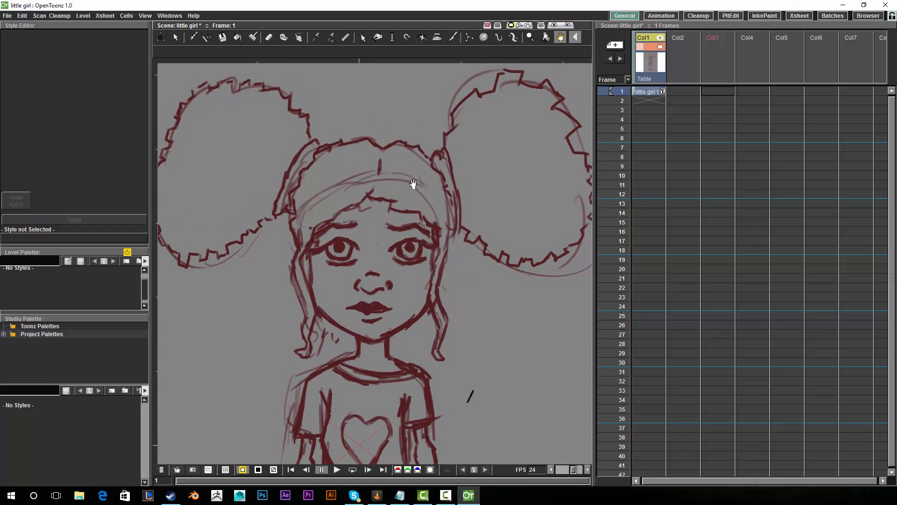
pyautogui.moveTo(415, 178)
pyautogui.mouseDown()
pyautogui.moveTo(423, 193)
pyautogui.moveTo(414, 184)
pyautogui.mouseUp()
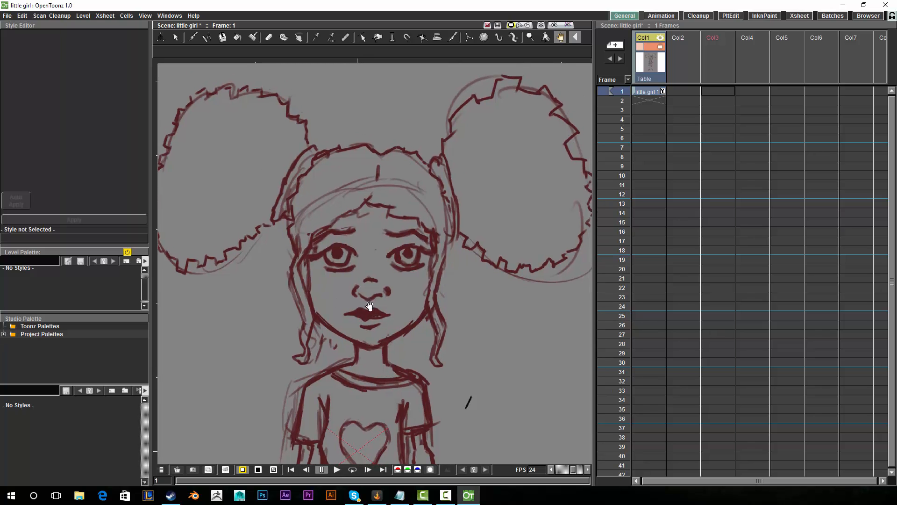
pyautogui.moveTo(365, 306); pyautogui.dragTo(363, 303)
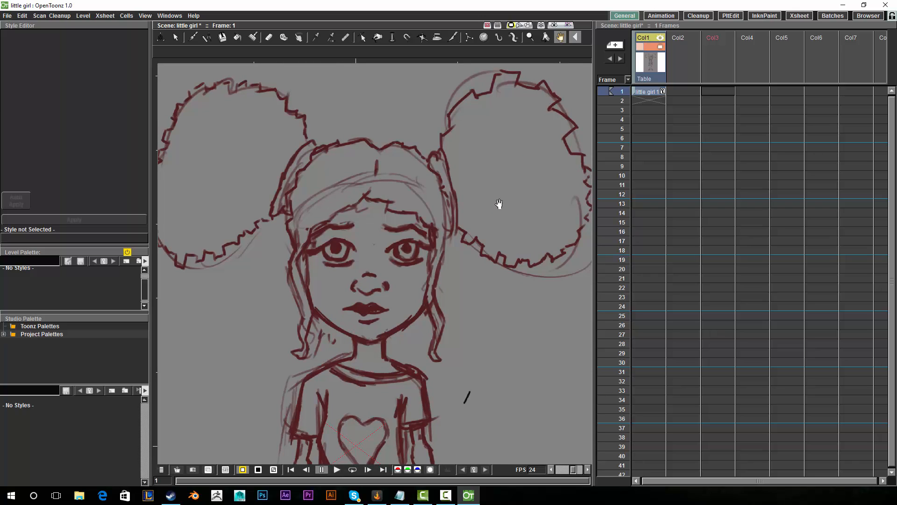
pyautogui.moveTo(463, 202)
pyautogui.mouseDown()
pyautogui.moveTo(441, 195)
pyautogui.moveTo(477, 252)
pyautogui.moveTo(459, 244)
pyautogui.mouseUp()
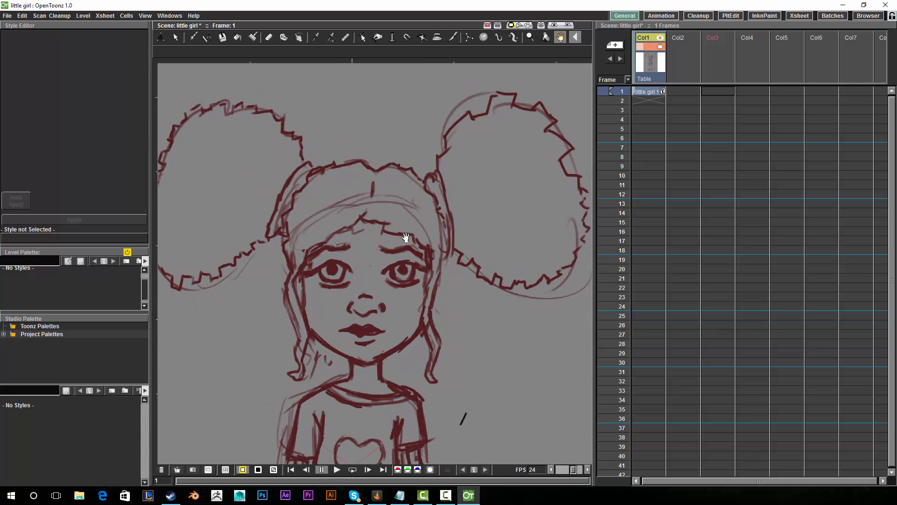
pyautogui.moveTo(404, 255); pyautogui.dragTo(396, 249)
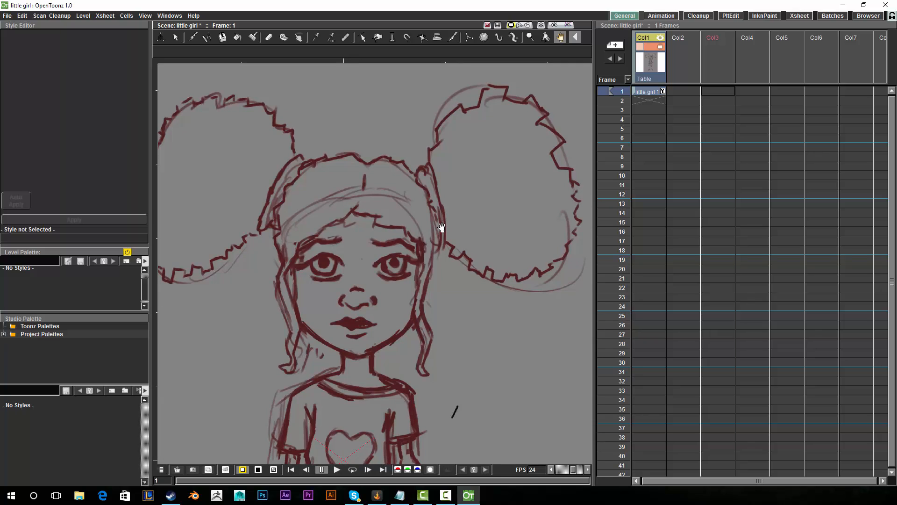
pyautogui.moveTo(394, 260); pyautogui.dragTo(406, 274)
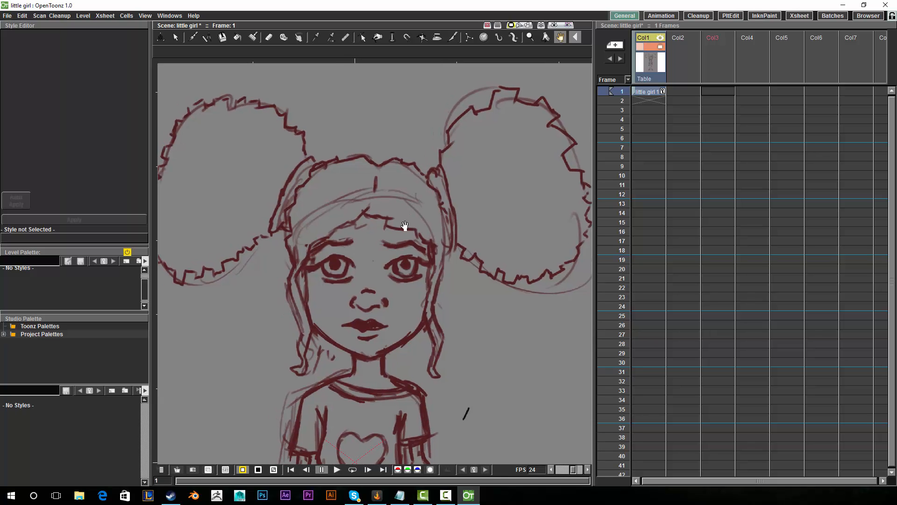
pyautogui.moveTo(463, 229); pyautogui.dragTo(441, 225)
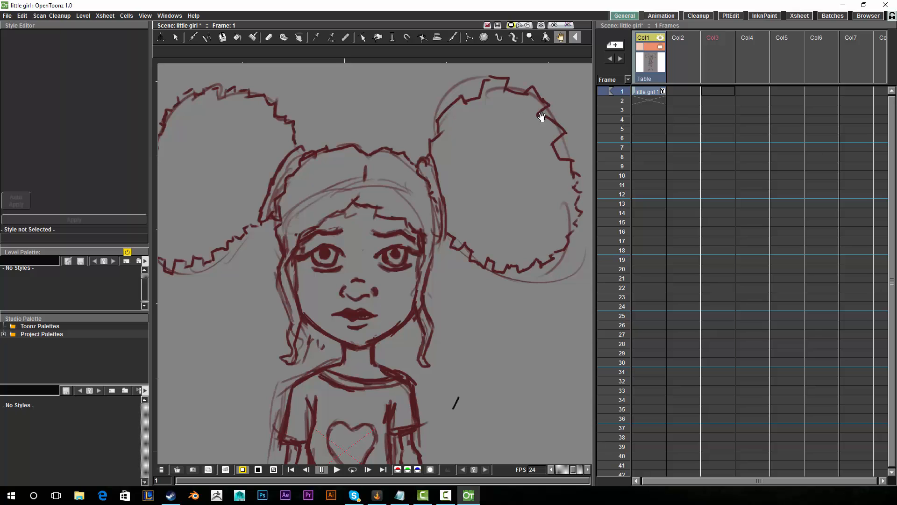
pyautogui.moveTo(392, 201)
pyautogui.mouseDown()
pyautogui.moveTo(419, 225)
pyautogui.moveTo(411, 237)
pyautogui.moveTo(427, 221)
pyautogui.moveTo(455, 237)
pyautogui.moveTo(447, 248)
pyautogui.mouseUp()
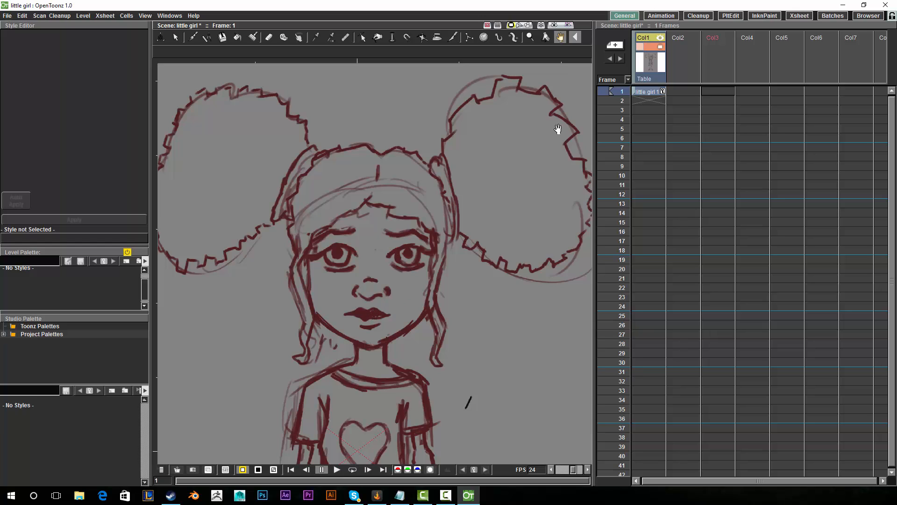
pyautogui.moveTo(512, 192); pyautogui.dragTo(502, 186)
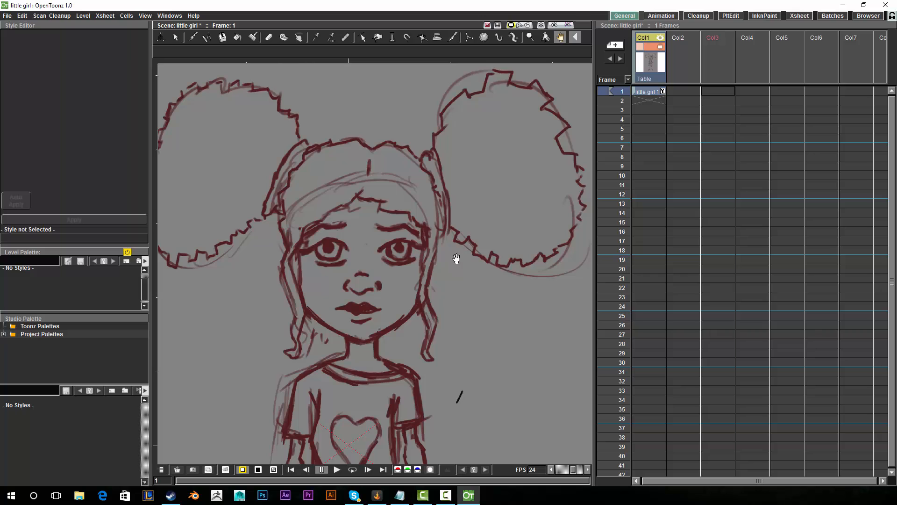
pyautogui.moveTo(461, 283); pyautogui.dragTo(471, 294)
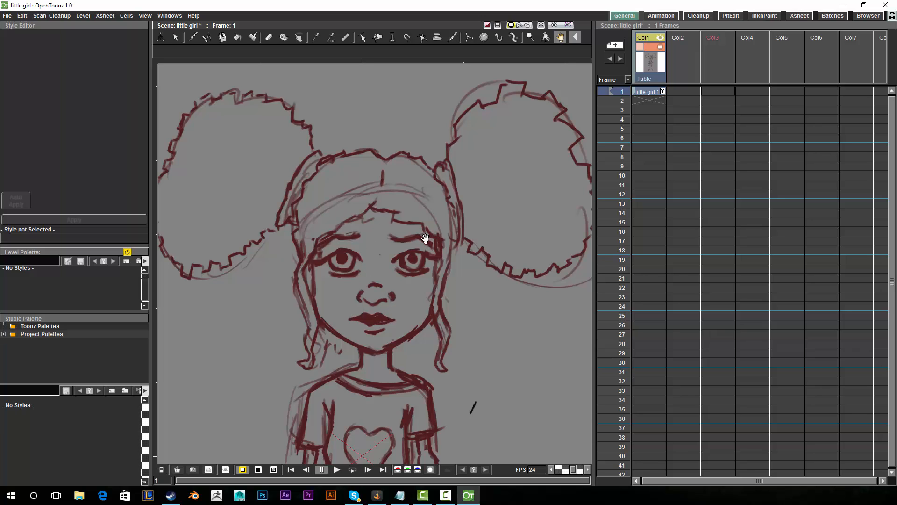
pyautogui.moveTo(422, 234); pyautogui.dragTo(412, 241)
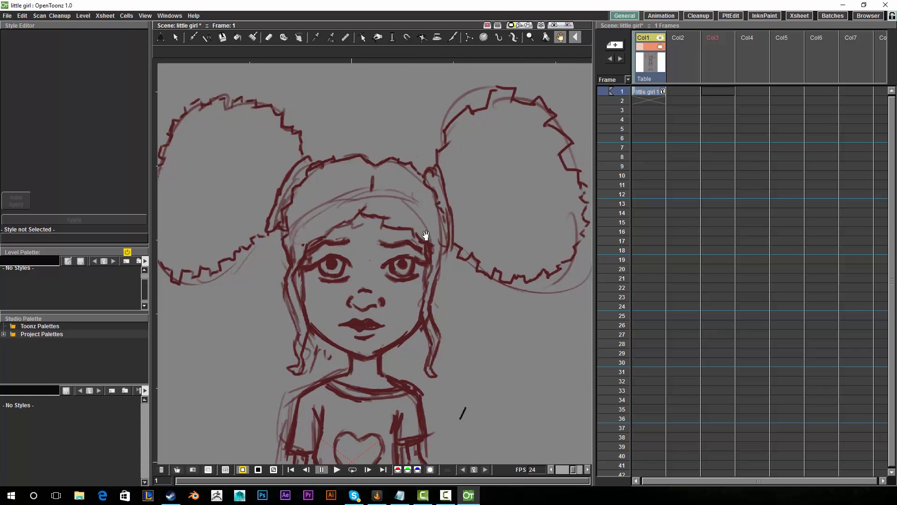
pyautogui.moveTo(421, 206); pyautogui.dragTo(422, 184)
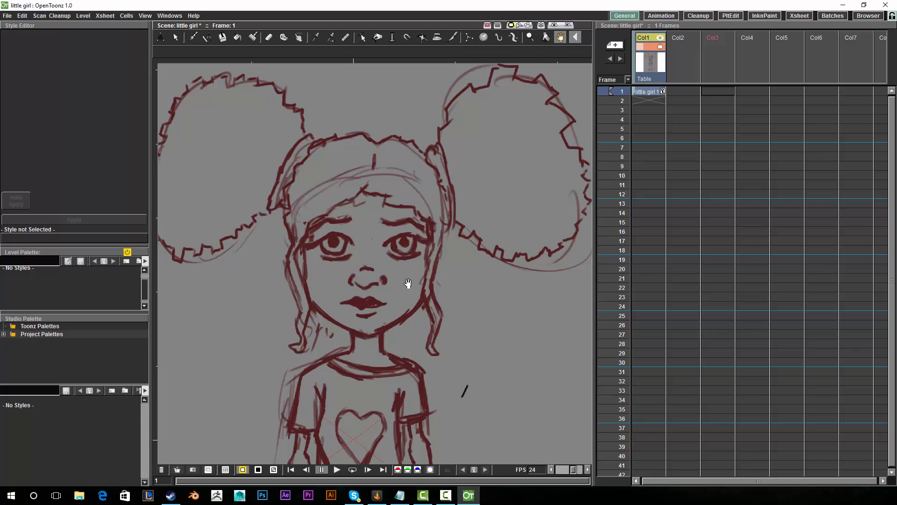
pyautogui.moveTo(403, 275); pyautogui.dragTo(411, 282)
# - Magnify the girl's face with the Zoom tool and recentre it with the Hand tool
pyautogui.click(530, 37)
pyautogui.moveTo(452, 184); pyautogui.dragTo(450, 163)
pyautogui.click(561, 37)
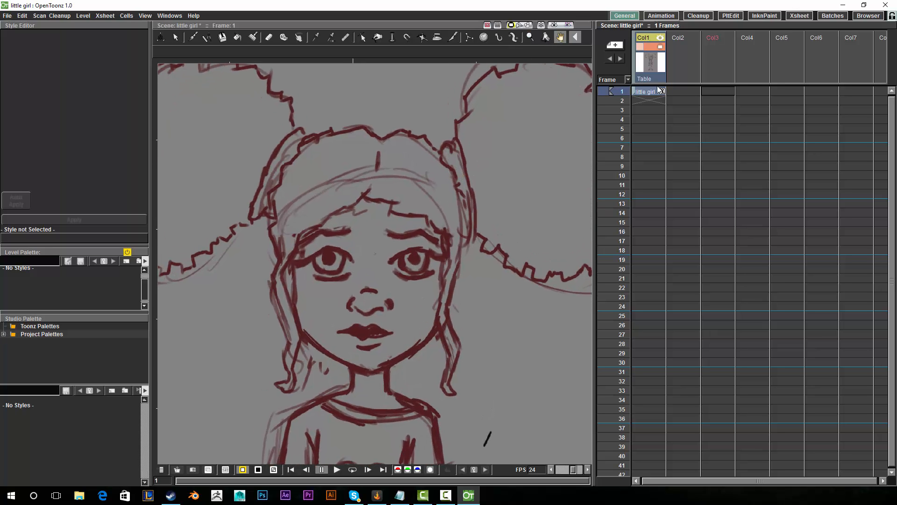
pyautogui.moveTo(453, 197); pyautogui.dragTo(451, 204)
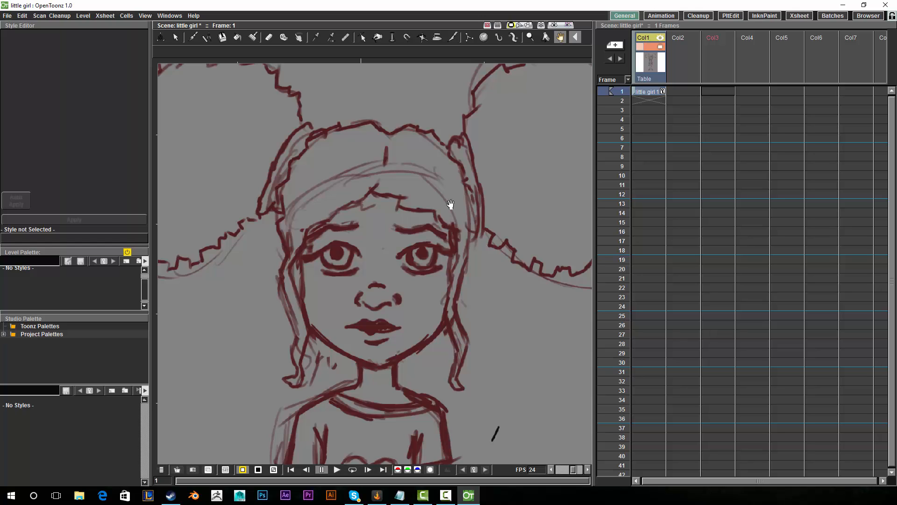
# - Try tracing the girl's jaw, cheeks and part of the forehead with Brush strokes in frame 1 of column 2
pyautogui.click(686, 92)
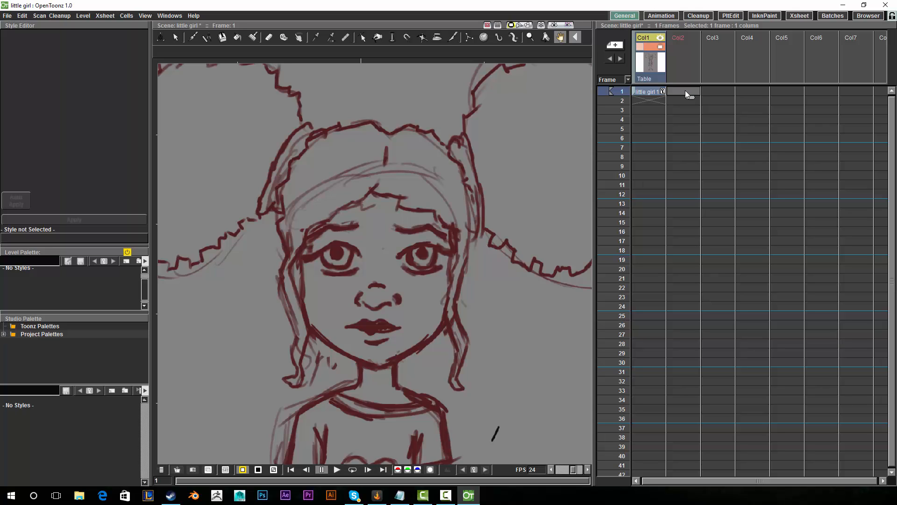
pyautogui.click(192, 39)
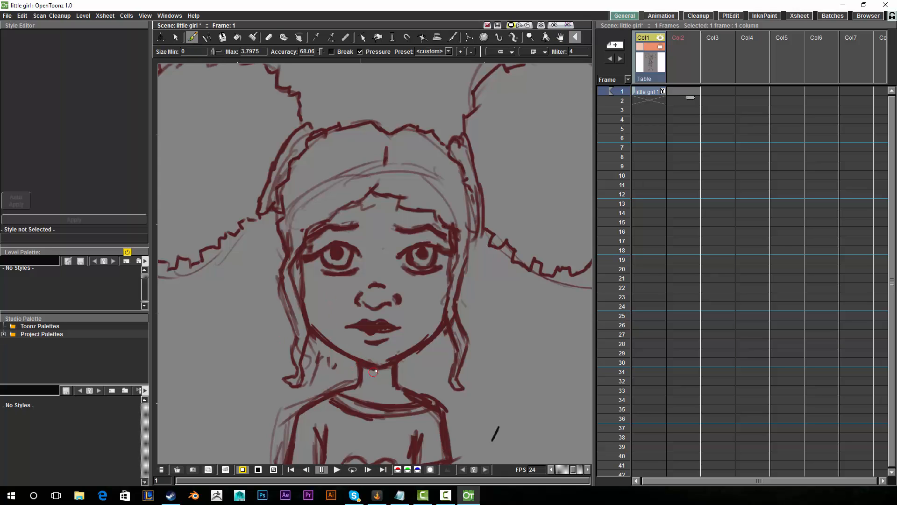
pyautogui.moveTo(369, 367); pyautogui.dragTo(303, 324)
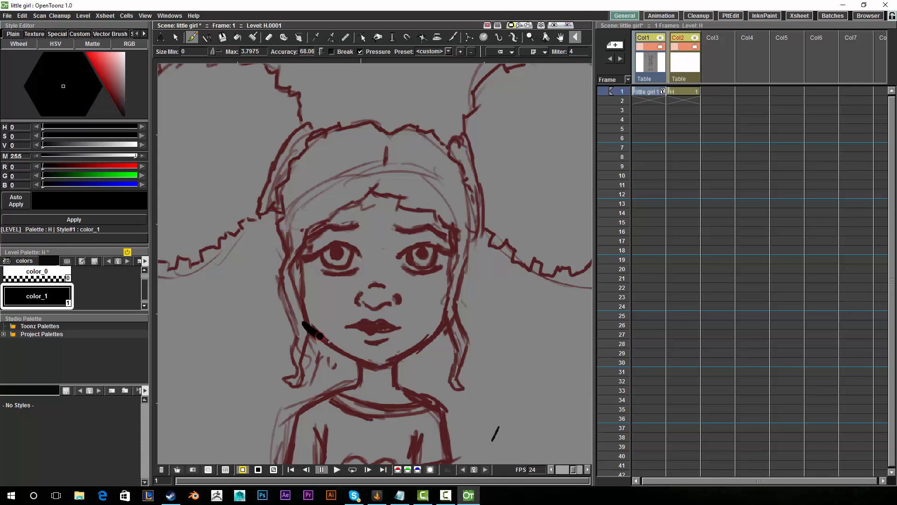
pyautogui.moveTo(361, 359)
pyautogui.mouseDown()
pyautogui.moveTo(377, 367)
pyautogui.moveTo(441, 323)
pyautogui.moveTo(456, 216)
pyautogui.mouseUp()
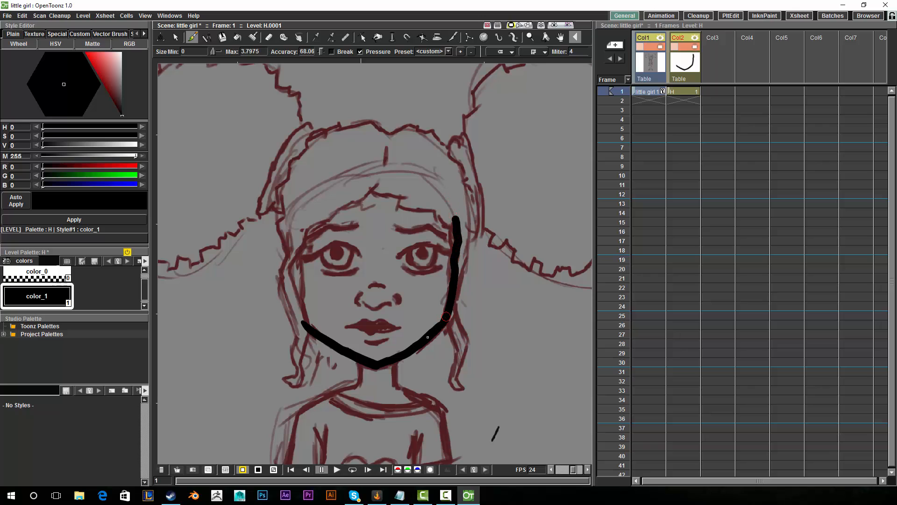
pyautogui.moveTo(395, 358)
pyautogui.mouseDown()
pyautogui.moveTo(366, 367)
pyautogui.moveTo(379, 366)
pyautogui.moveTo(301, 325)
pyautogui.moveTo(371, 363)
pyautogui.moveTo(299, 321)
pyautogui.moveTo(316, 334)
pyautogui.moveTo(296, 294)
pyautogui.moveTo(301, 313)
pyautogui.moveTo(297, 236)
pyautogui.mouseUp()
pyautogui.moveTo(453, 224)
pyautogui.mouseDown()
pyautogui.moveTo(449, 202)
pyautogui.moveTo(414, 163)
pyautogui.mouseUp()
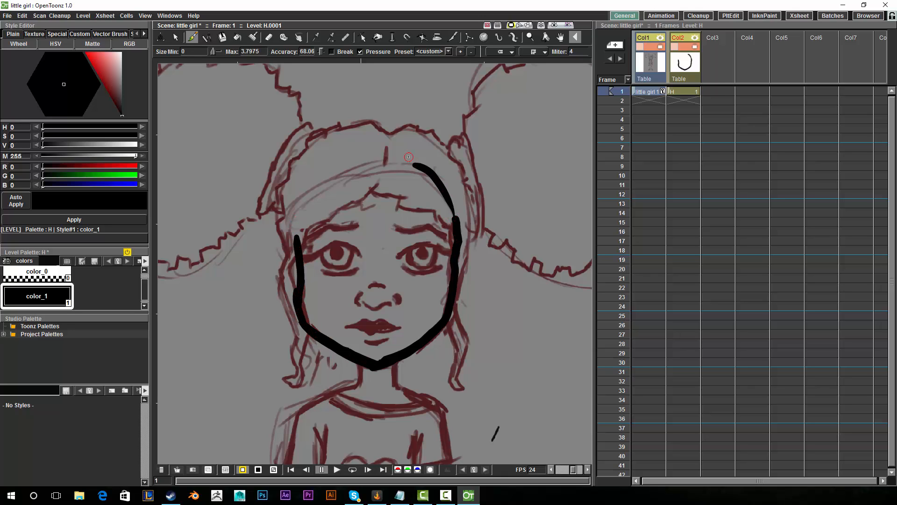
# - Undo all the traced face strokes so that column 2 is empty
pyautogui.hotkey('ctrl', 'z')
pyautogui.hotkey('ctrl', 'z')
pyautogui.hotkey('ctrl', 'z')
pyautogui.hotkey('ctrl', 'z')
pyautogui.hotkey('ctrl', 'z')
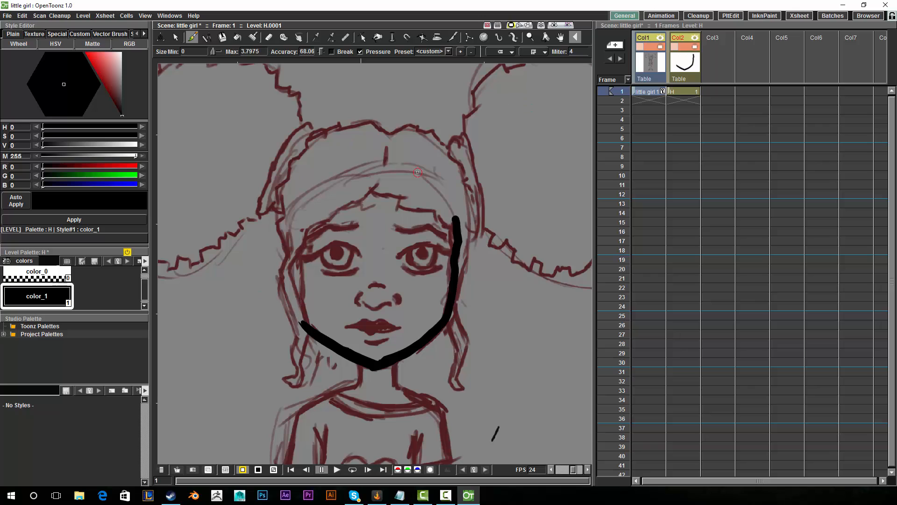
pyautogui.hotkey('ctrl', 'z')
pyautogui.hotkey('ctrl', 'z')
pyautogui.hotkey('ctrl', 'z')
pyautogui.hotkey('ctrl', 'z')
pyautogui.hotkey('ctrl', 'z')
pyautogui.hotkey('ctrl', 'z')
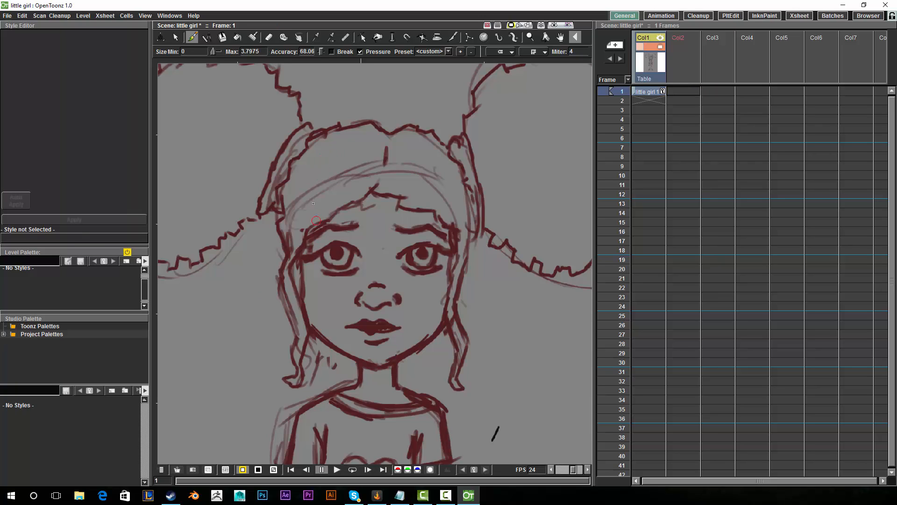
# - Try a single Brush arc across the girl's forehead in column 2 and undo it
pyautogui.moveTo(286, 223)
pyautogui.mouseDown()
pyautogui.moveTo(354, 160)
pyautogui.moveTo(412, 169)
pyautogui.moveTo(451, 219)
pyautogui.mouseUp()
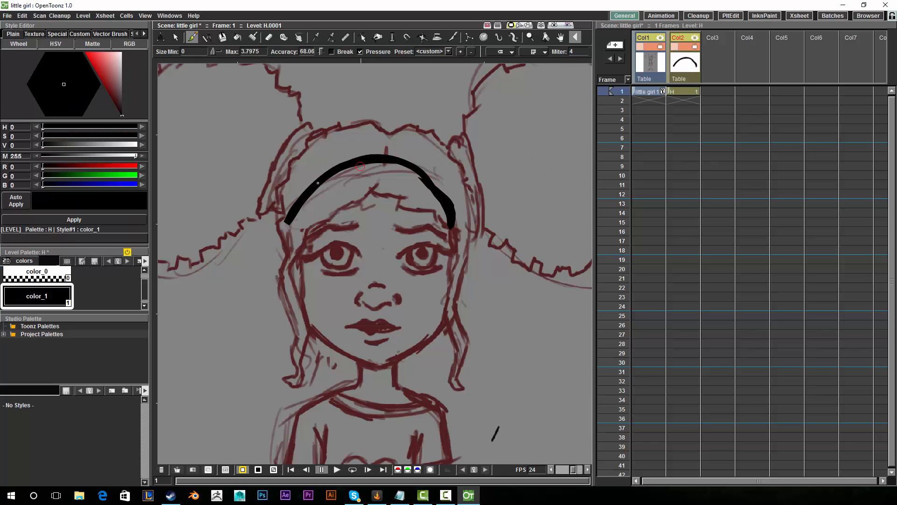
pyautogui.hotkey('ctrl', 'z')
pyautogui.click(679, 90)
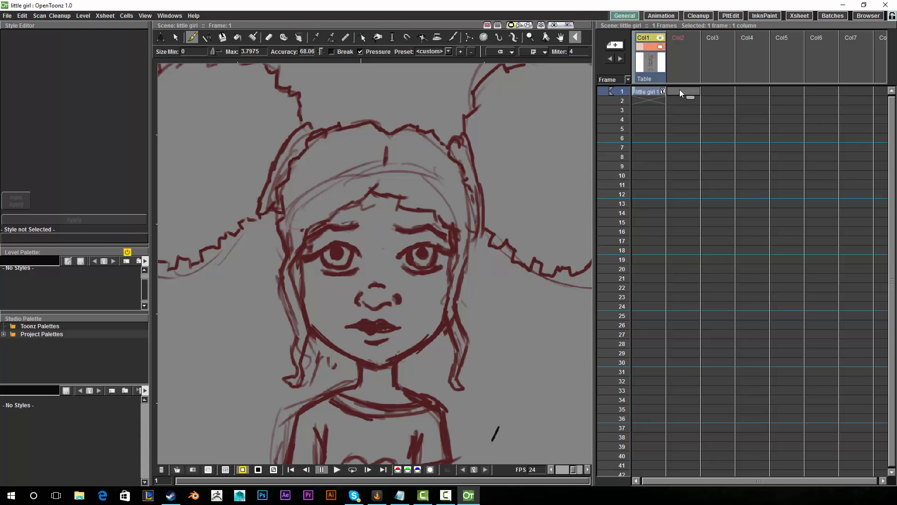
# - Undo the earlier deletion of the column 3 level and delete that level again
pyautogui.hotkey('ctrl', 'z')
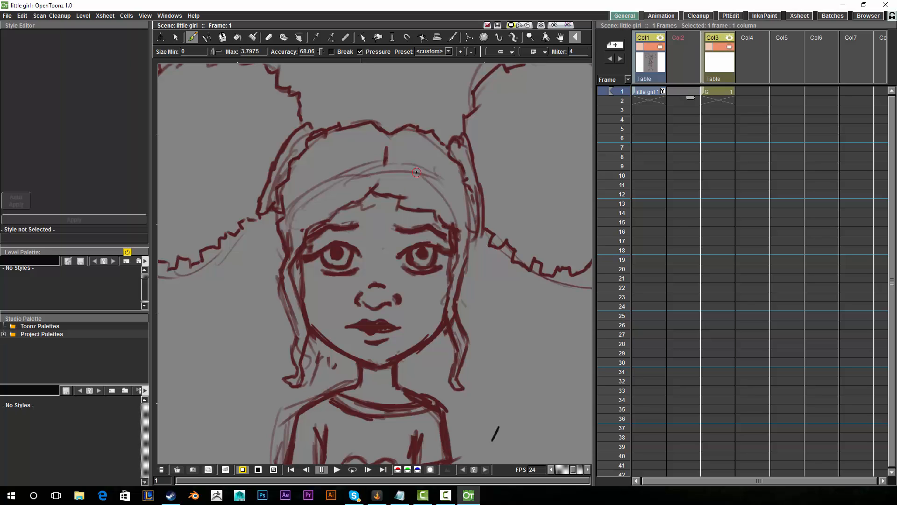
pyautogui.click(723, 56)
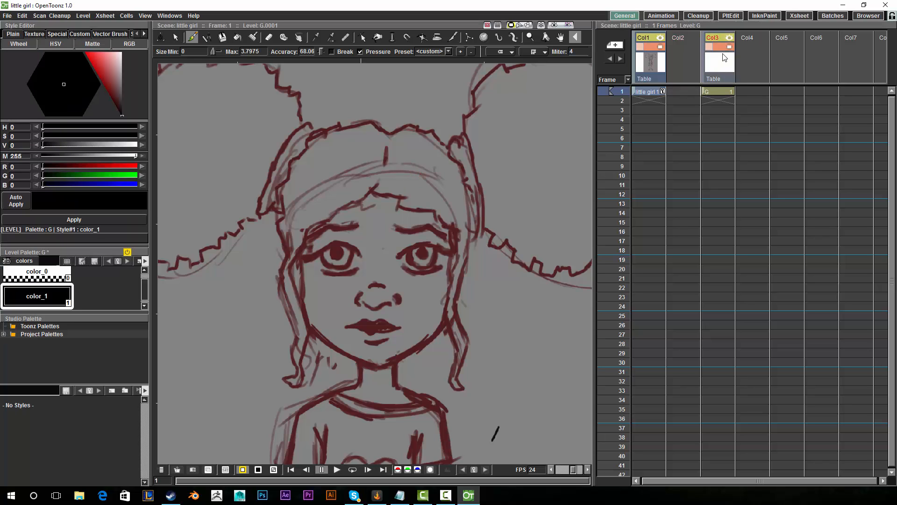
pyautogui.press('Delete')
# - Create a Toonz Raster Level named Little girl raster at 300 DPI in frame 1 of column 2
pyautogui.click(686, 91)
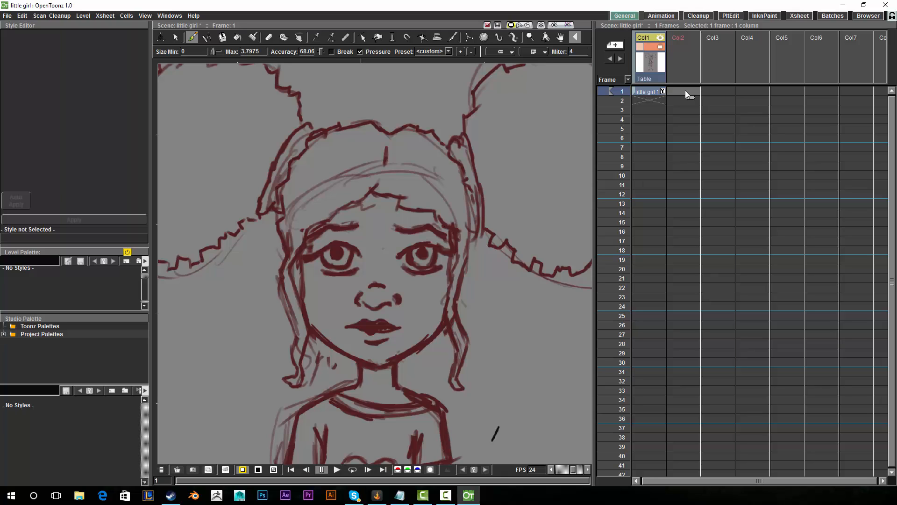
pyautogui.rightClick(683, 89)
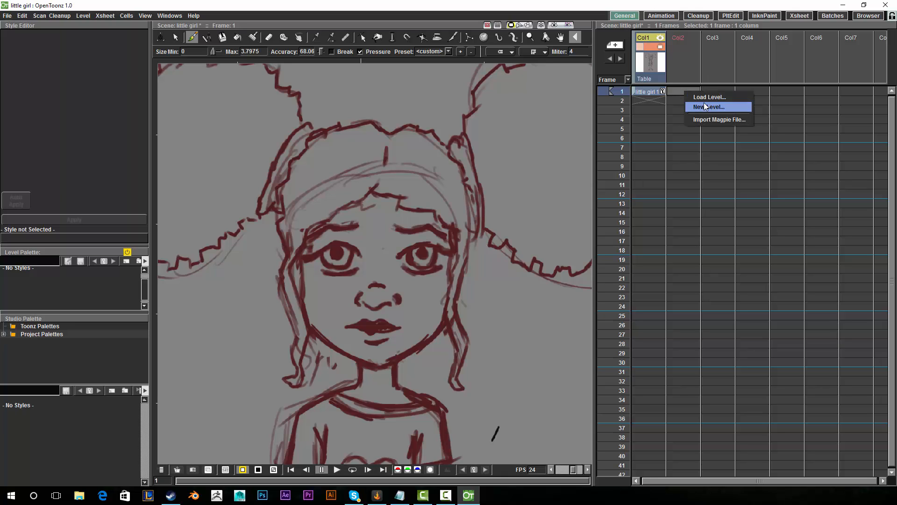
pyautogui.click(679, 88)
pyautogui.rightClick(681, 91)
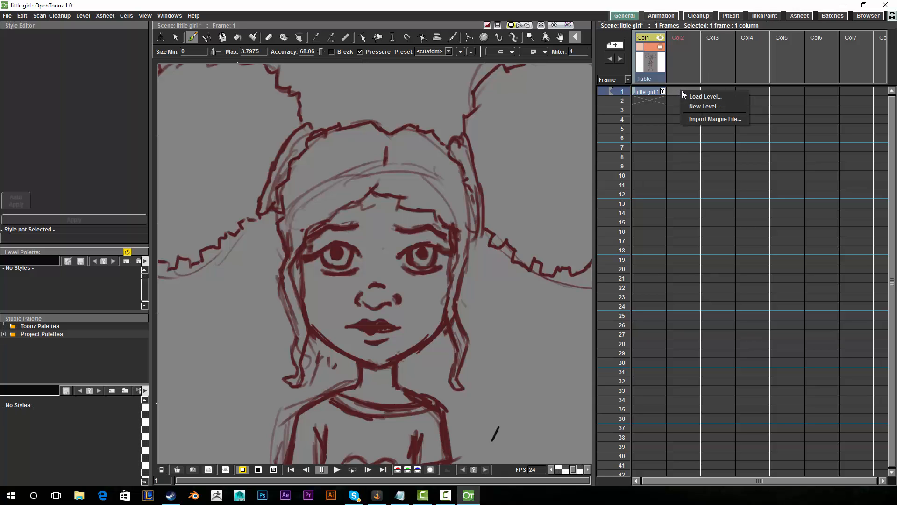
pyautogui.click(705, 108)
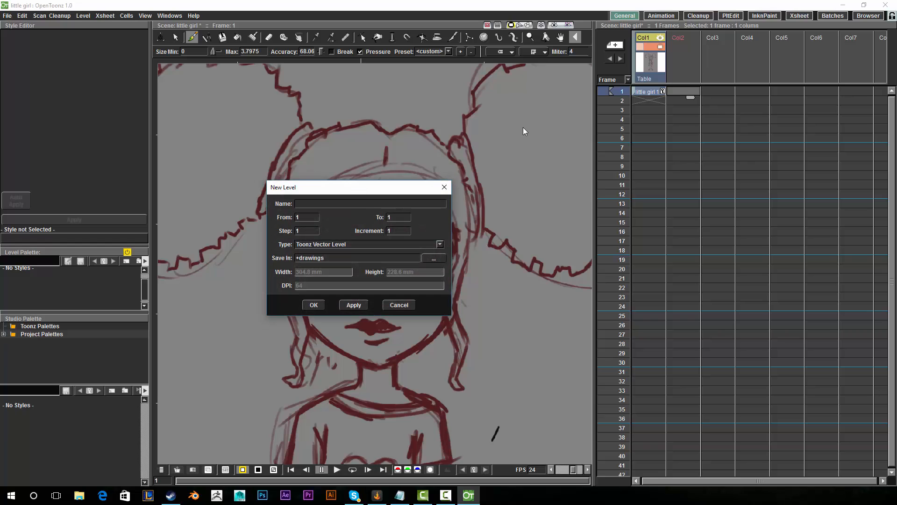
pyautogui.click(383, 242)
pyautogui.click(384, 243)
pyautogui.click(370, 244)
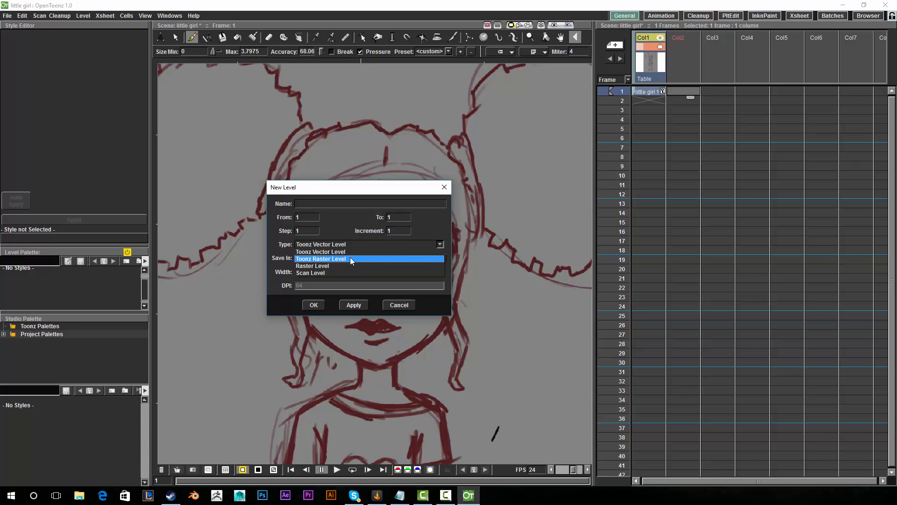
pyautogui.click(368, 259)
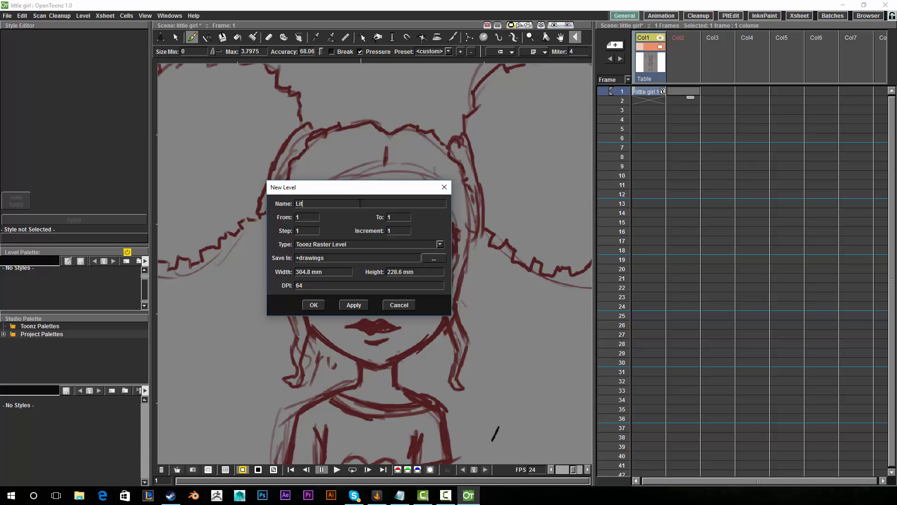
pyautogui.write('rast')
pyautogui.write('300')
pyautogui.click(313, 305)
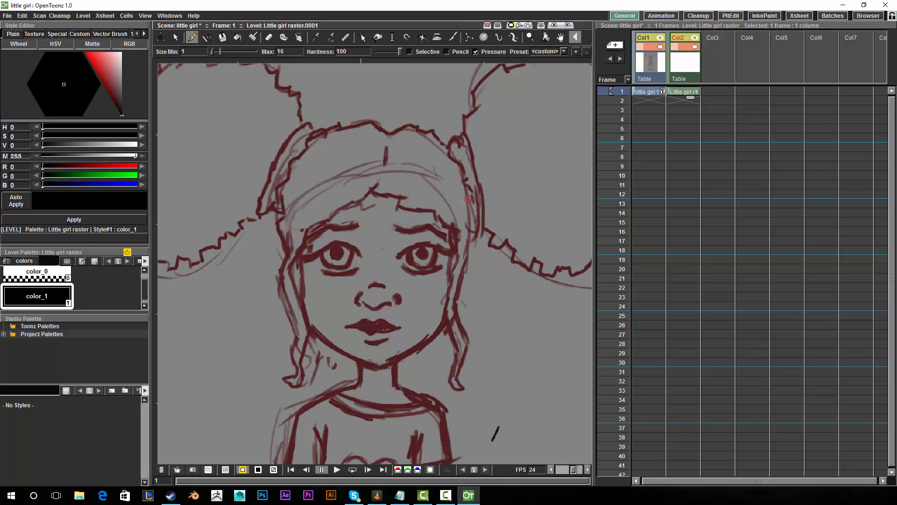
# - Test the Brush on the Little girl raster level, undoing the first scribbles and leaving one large zigzag over the girl's face
pyautogui.press('space')
pyautogui.moveTo(430, 226); pyautogui.dragTo(423, 210)
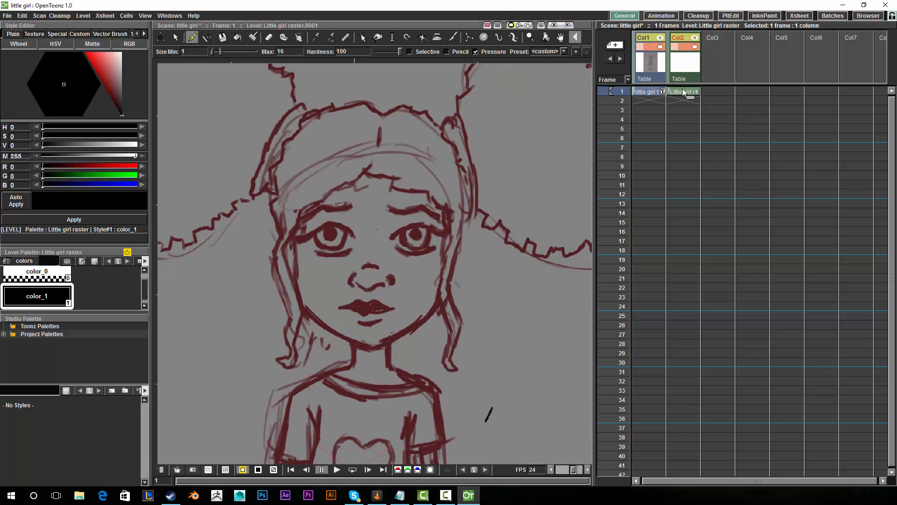
pyautogui.press('Return')
pyautogui.moveTo(379, 204); pyautogui.dragTo(358, 360)
pyautogui.hotkey('ctrl', 'z')
pyautogui.moveTo(351, 143)
pyautogui.mouseDown()
pyautogui.moveTo(431, 151)
pyautogui.moveTo(301, 411)
pyautogui.mouseUp()
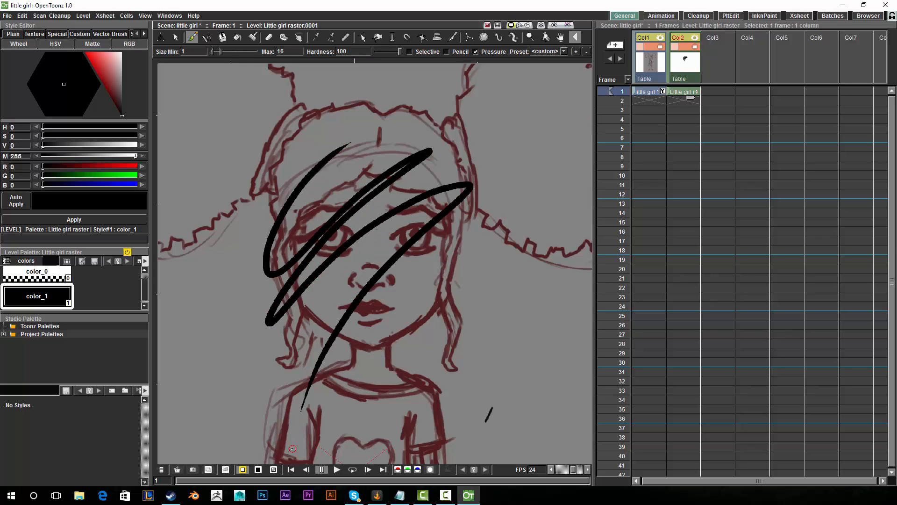
pyautogui.hotkey('ctrl', 'z')
pyautogui.moveTo(356, 134)
pyautogui.mouseDown()
pyautogui.moveTo(262, 231)
pyautogui.moveTo(479, 239)
pyautogui.moveTo(543, 254)
pyautogui.mouseUp()
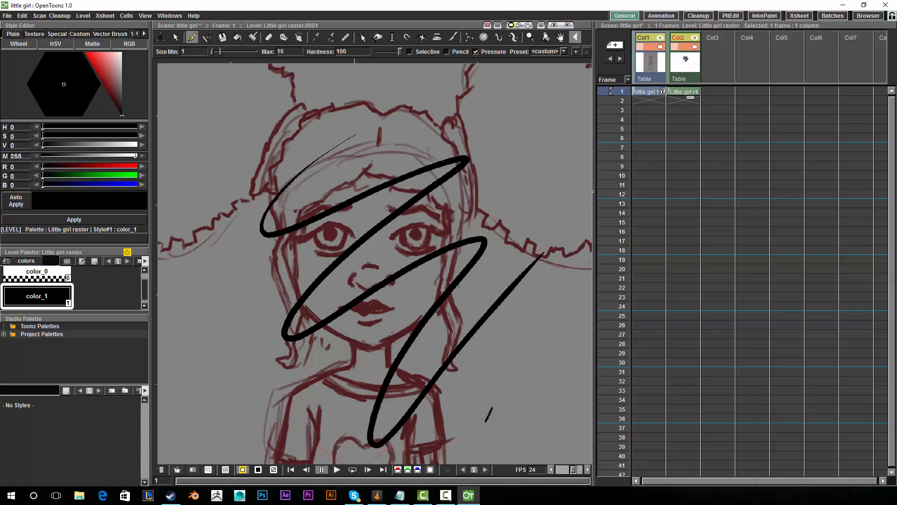
# - Undo the large zigzag stroke over the girl's face
pyautogui.hotkey('ctrl', 'z')
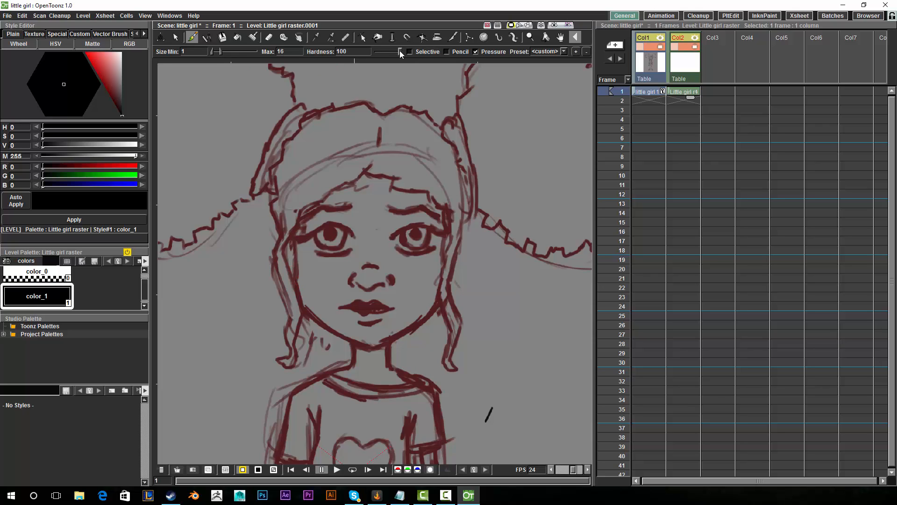
# - Try Brush strokes at reduced hardness on the Little girl raster level, undoing them and restoring the hardness to 100
pyautogui.moveTo(400, 50); pyautogui.dragTo(379, 59)
pyautogui.moveTo(377, 170)
pyautogui.mouseDown()
pyautogui.moveTo(376, 208)
pyautogui.moveTo(458, 238)
pyautogui.moveTo(502, 284)
pyautogui.moveTo(448, 375)
pyautogui.mouseUp()
pyautogui.hotkey('ctrl', 'z')
pyautogui.moveTo(381, 50); pyautogui.dragTo(375, 52)
pyautogui.moveTo(336, 100); pyautogui.dragTo(366, 153)
pyautogui.moveTo(434, 120)
pyautogui.mouseDown()
pyautogui.moveTo(463, 246)
pyautogui.moveTo(502, 268)
pyautogui.mouseUp()
pyautogui.hotkey('ctrl', 'z')
pyautogui.moveTo(375, 54); pyautogui.dragTo(514, 54)
# - Trace a closed black face outline with the Brush along the jaw, both cheeks and over the forehead of the sketch
pyautogui.moveTo(410, 189); pyautogui.dragTo(382, 204)
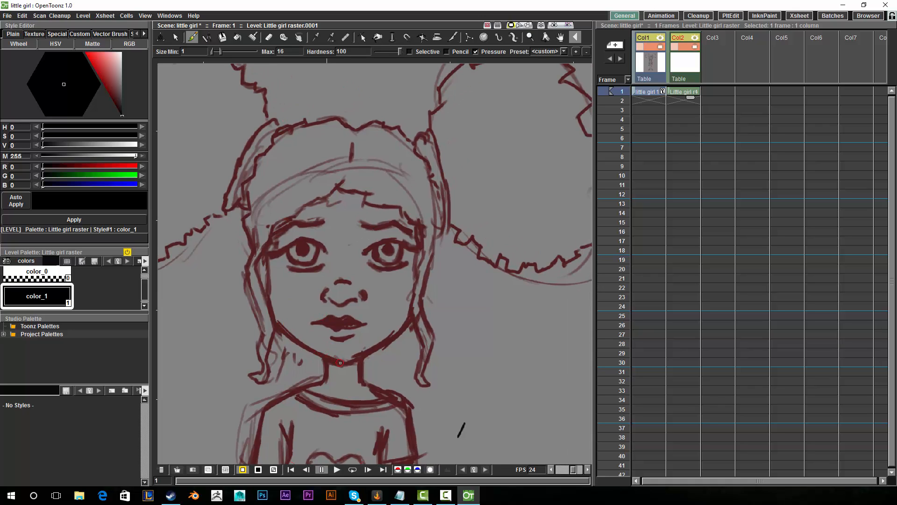
pyautogui.moveTo(342, 364)
pyautogui.mouseDown()
pyautogui.moveTo(301, 345)
pyautogui.moveTo(267, 312)
pyautogui.moveTo(265, 253)
pyautogui.mouseUp()
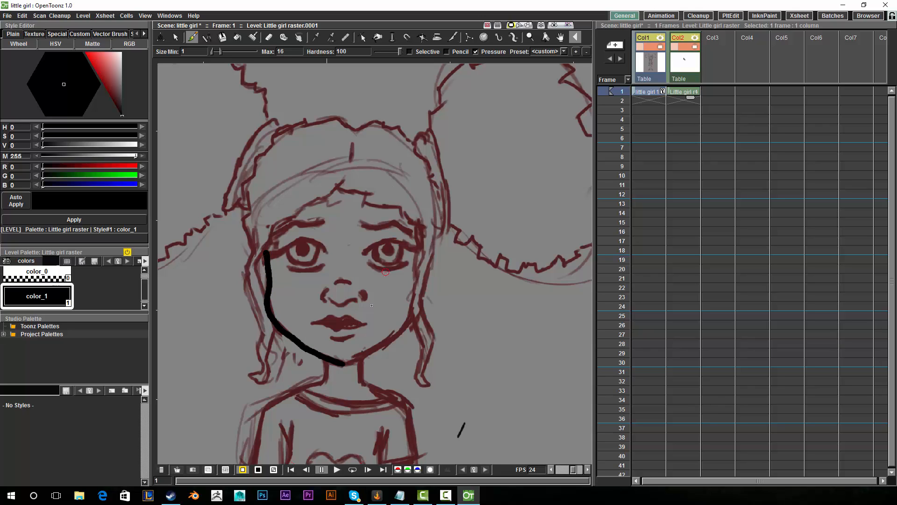
pyautogui.moveTo(343, 364)
pyautogui.mouseDown()
pyautogui.moveTo(407, 328)
pyautogui.moveTo(414, 274)
pyautogui.mouseUp()
pyautogui.hotkey('ctrl', 'z')
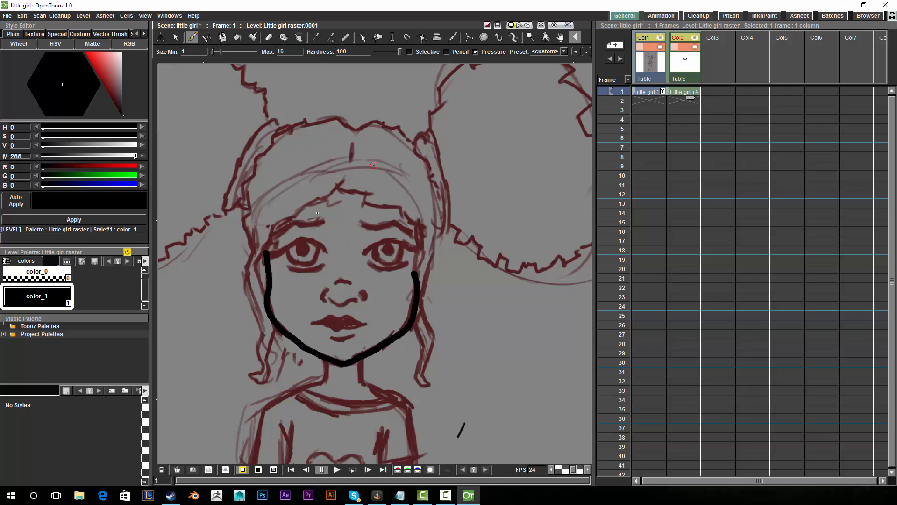
pyautogui.moveTo(414, 277); pyautogui.dragTo(413, 192)
pyautogui.moveTo(266, 255)
pyautogui.mouseDown()
pyautogui.moveTo(263, 200)
pyautogui.moveTo(298, 160)
pyautogui.moveTo(367, 150)
pyautogui.moveTo(358, 150)
pyautogui.moveTo(402, 170)
pyautogui.moveTo(411, 191)
pyautogui.mouseUp()
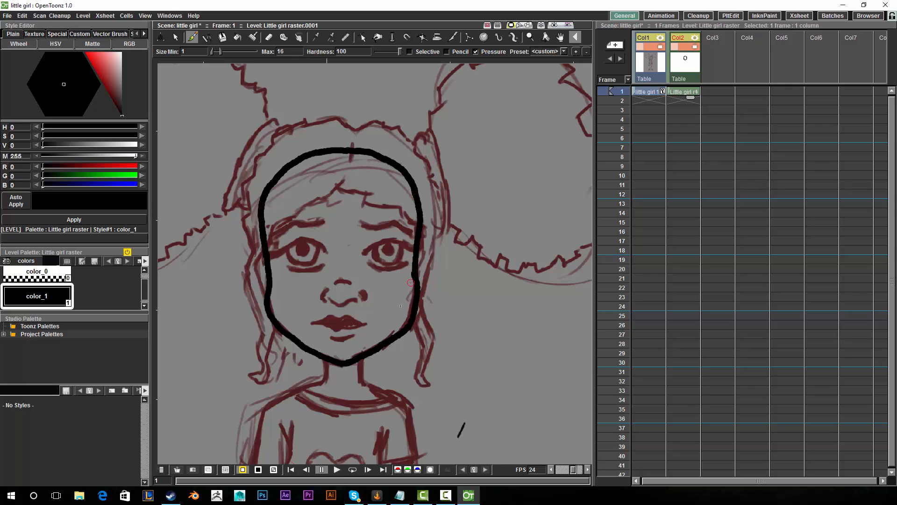
# - Examine the outlined face up close using the Zoom and Hand tools
pyautogui.press('space')
pyautogui.moveTo(388, 234); pyautogui.dragTo(436, 189)
pyautogui.click(530, 37)
pyautogui.click(561, 37)
pyautogui.moveTo(439, 248)
pyautogui.mouseDown()
pyautogui.moveTo(494, 151)
pyautogui.moveTo(521, 132)
pyautogui.moveTo(508, 216)
pyautogui.moveTo(515, 249)
pyautogui.moveTo(499, 321)
pyautogui.mouseUp()
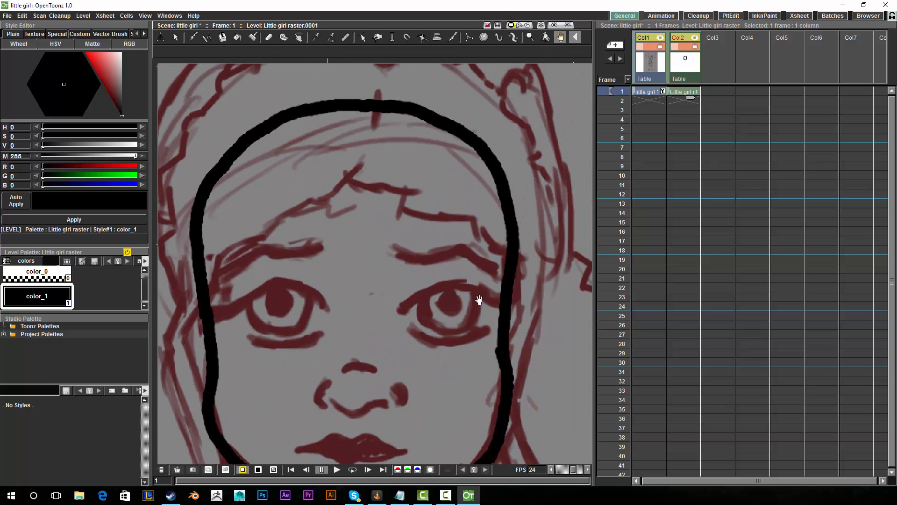
# - Return to the Brush and demonstrate panning around the face temporarily while that tool stays selected
pyautogui.click(192, 37)
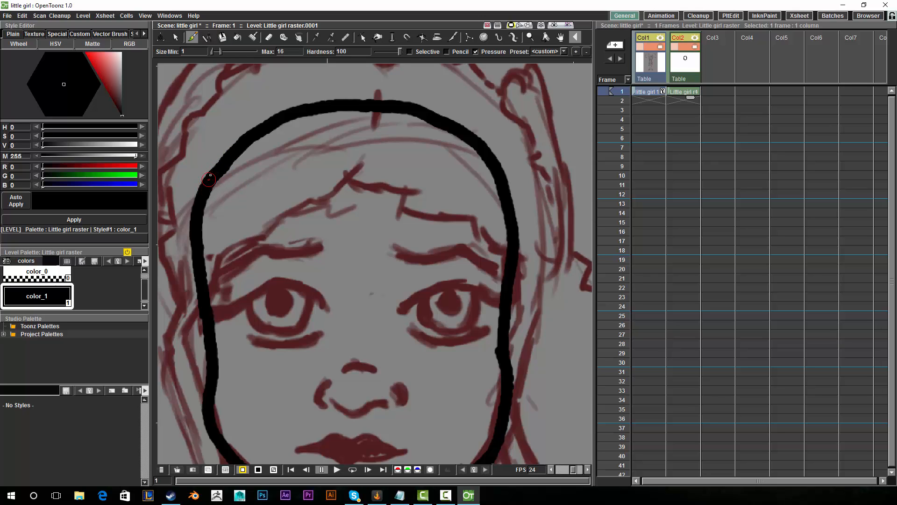
pyautogui.press('space')
pyautogui.moveTo(409, 256)
pyautogui.mouseDown()
pyautogui.moveTo(372, 120)
pyautogui.moveTo(376, 90)
pyautogui.moveTo(459, 103)
pyautogui.mouseUp()
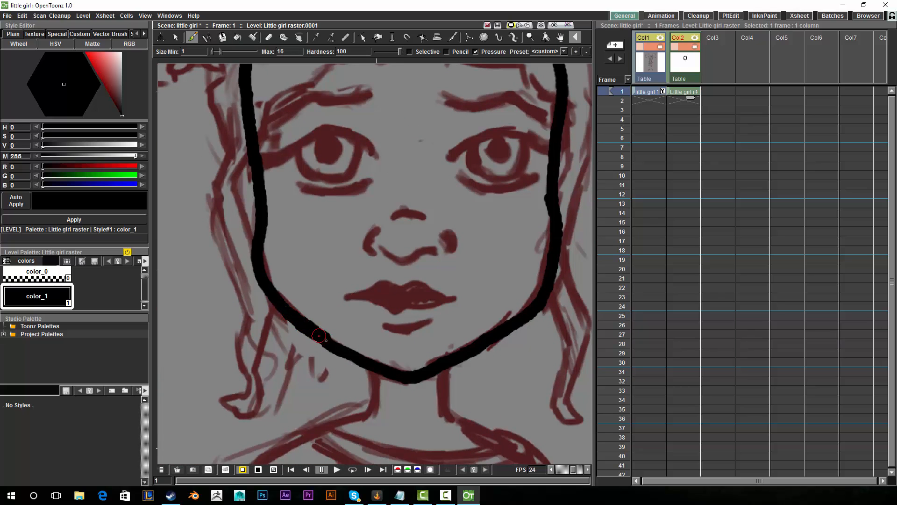
pyautogui.press('space')
pyautogui.moveTo(481, 289); pyautogui.dragTo(410, 349)
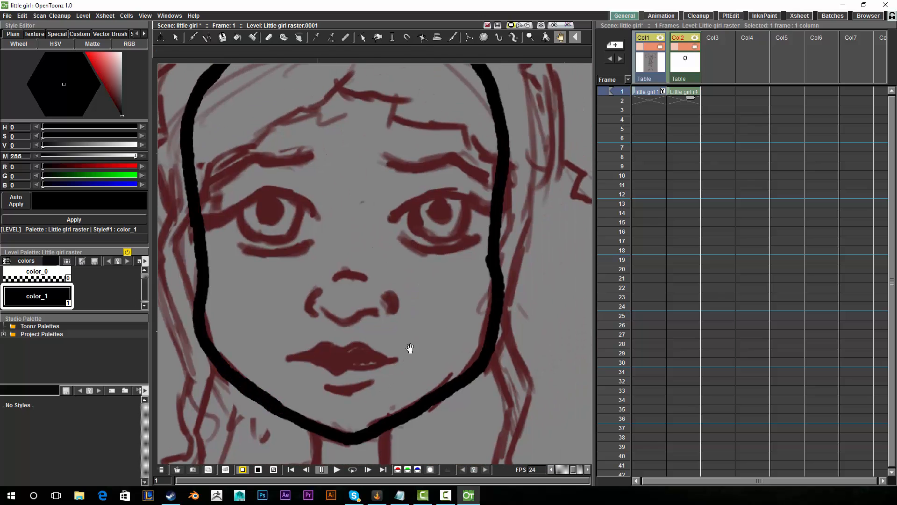
pyautogui.press('space')
pyautogui.moveTo(498, 150); pyautogui.dragTo(495, 284)
pyautogui.moveTo(528, 267); pyautogui.dragTo(533, 297)
pyautogui.moveTo(405, 197); pyautogui.dragTo(426, 81)
pyautogui.moveTo(429, 136); pyautogui.dragTo(411, 180)
pyautogui.press('b')
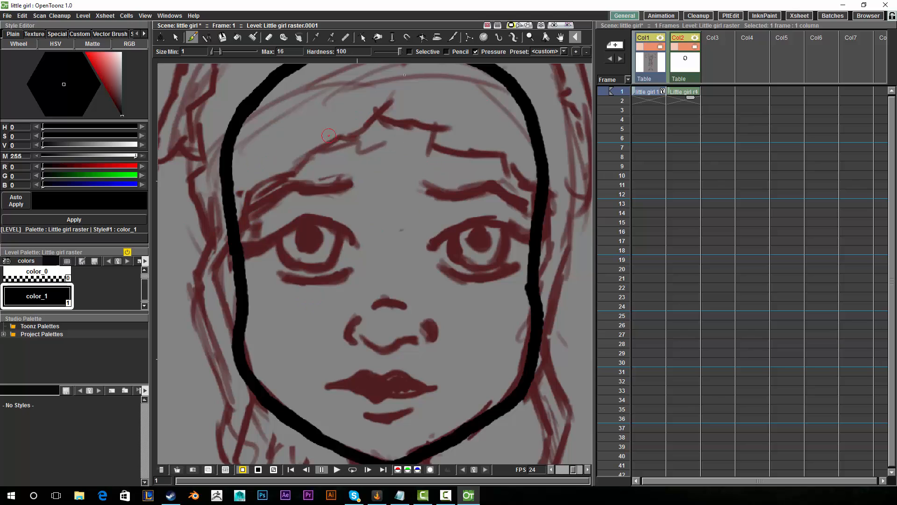
pyautogui.press('space')
pyautogui.moveTo(404, 200); pyautogui.dragTo(393, 233)
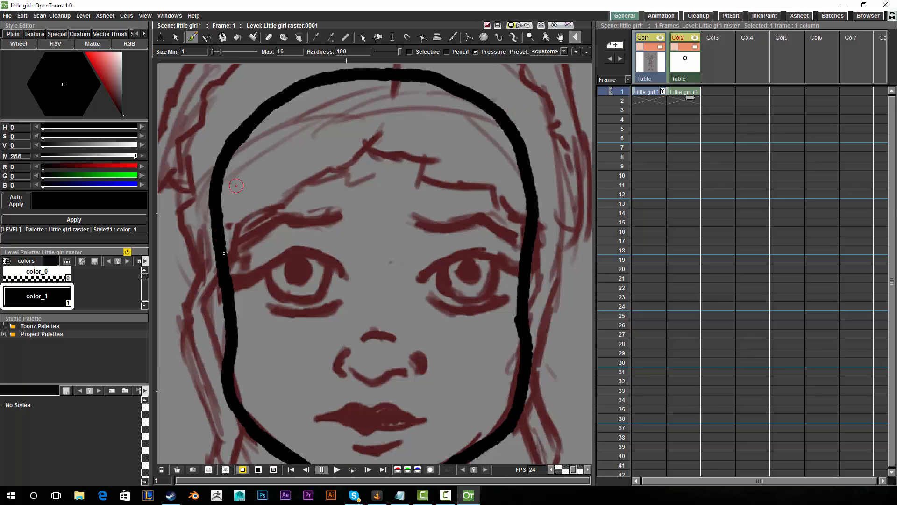
pyautogui.press('space')
pyautogui.moveTo(355, 172); pyautogui.dragTo(370, 67)
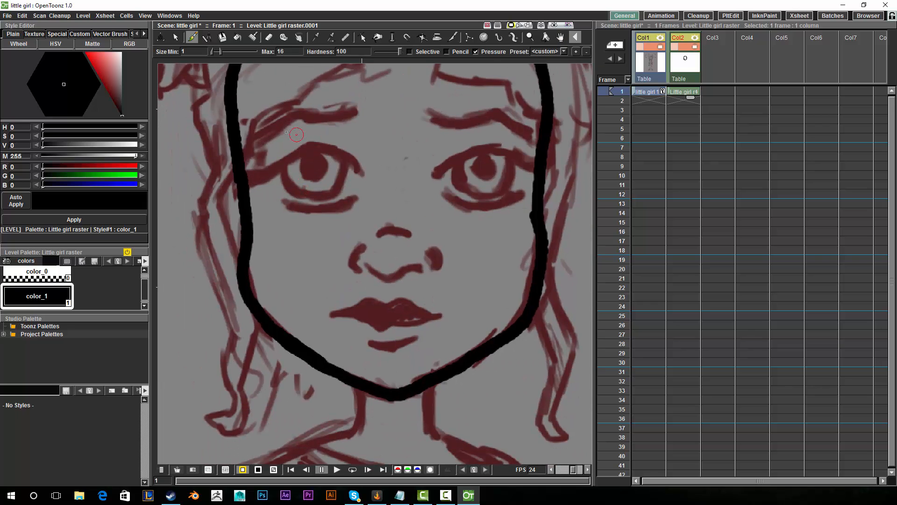
pyautogui.press('space')
pyautogui.moveTo(298, 146); pyautogui.dragTo(305, 173)
# - Switch to the Eraser and demonstrate the same temporary panning around the lower face
pyautogui.press('e')
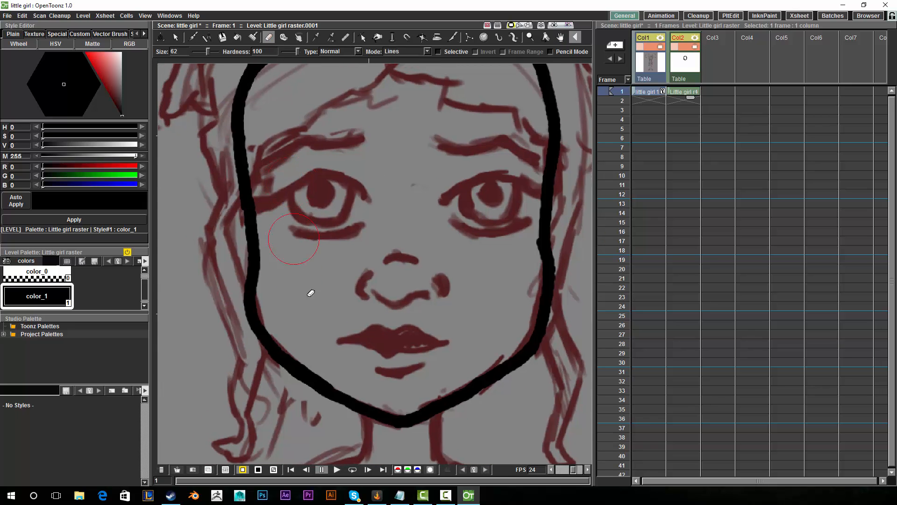
pyautogui.press('space')
pyautogui.moveTo(310, 297); pyautogui.dragTo(264, 243)
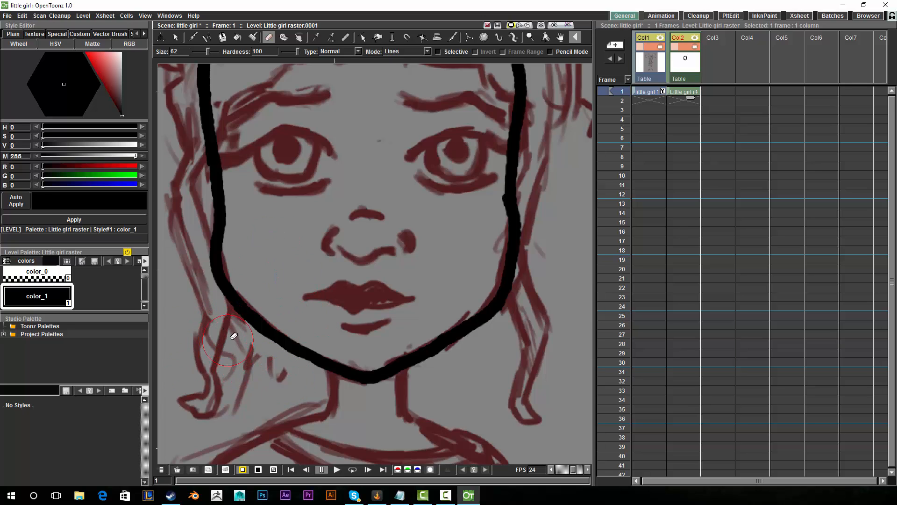
pyautogui.press('space')
pyautogui.moveTo(498, 336); pyautogui.dragTo(486, 372)
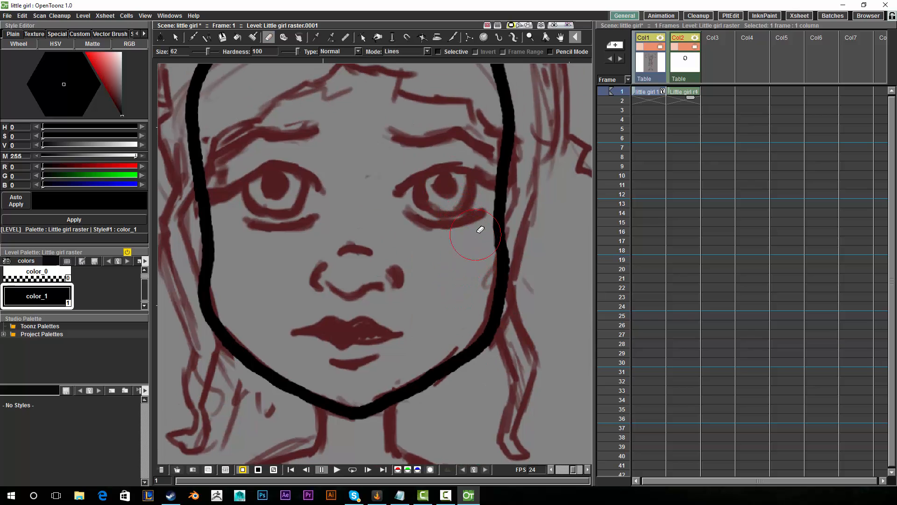
pyautogui.press('space')
pyautogui.moveTo(486, 252); pyautogui.dragTo(528, 307)
# - Zoom out until the whole face outline fits the viewer and recentre it with the Hand tool
pyautogui.click(529, 37)
pyautogui.moveTo(483, 170)
pyautogui.mouseDown()
pyautogui.moveTo(484, 155)
pyautogui.moveTo(468, 197)
pyautogui.moveTo(446, 210)
pyautogui.mouseUp()
pyautogui.click(560, 38)
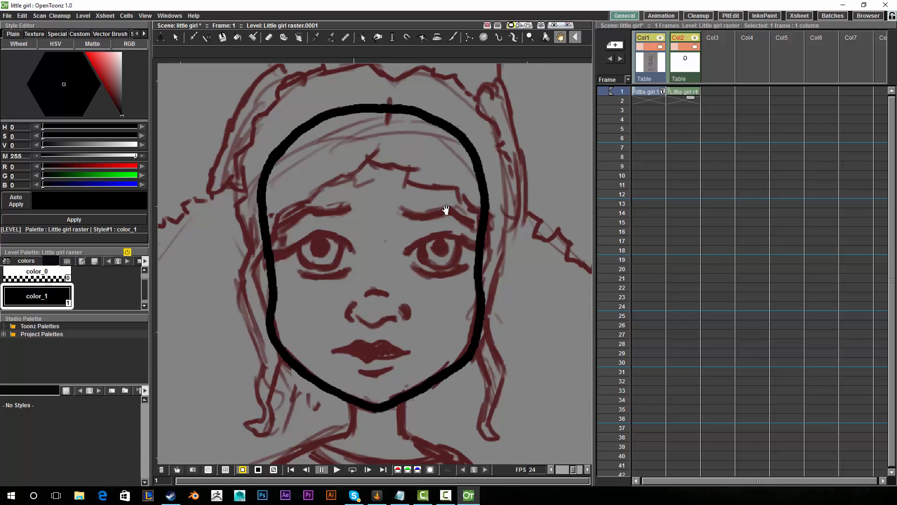
pyautogui.moveTo(461, 202); pyautogui.dragTo(473, 215)
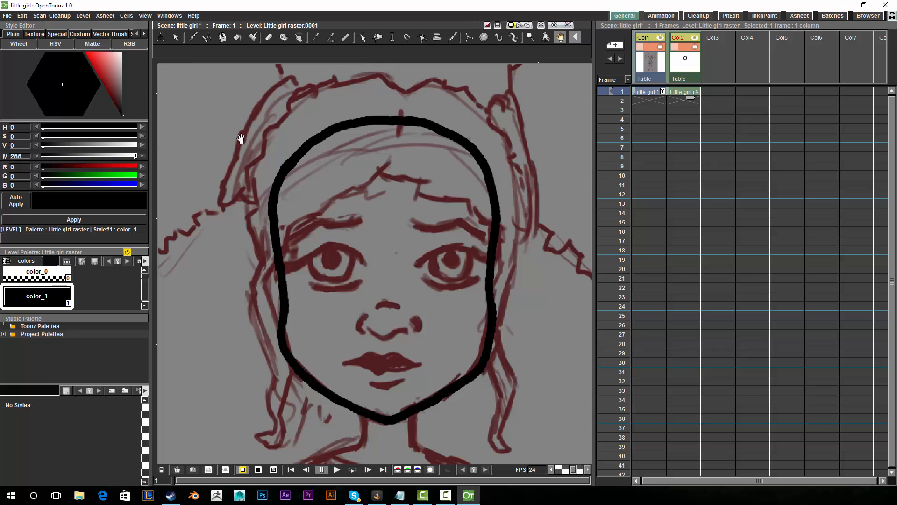
pyautogui.click(86, 16)
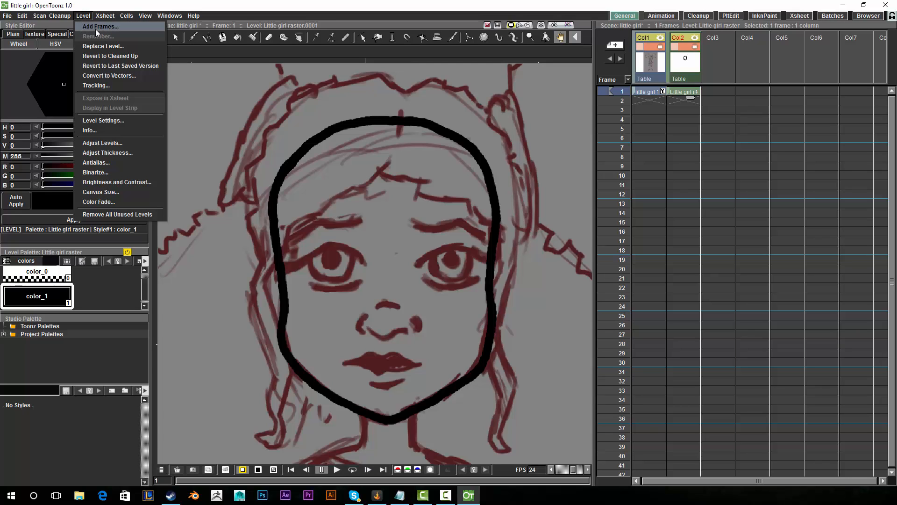
pyautogui.click(206, 88)
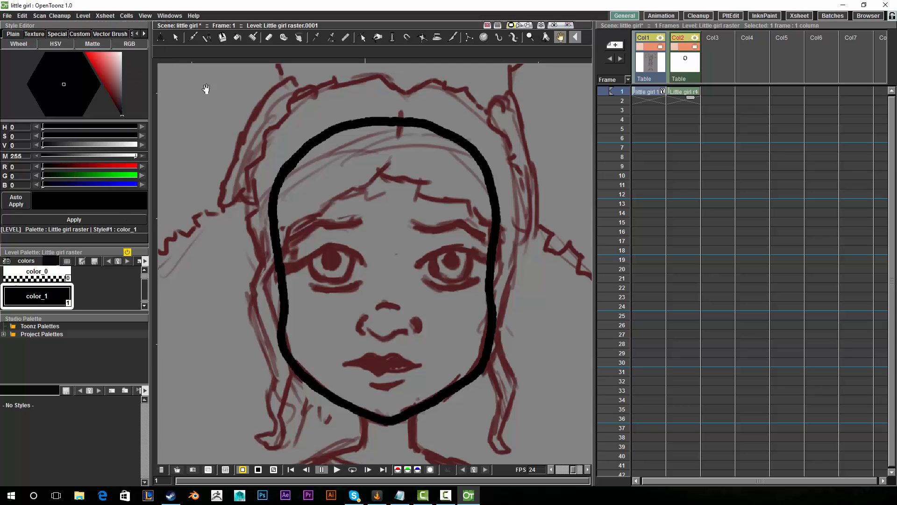
pyautogui.moveTo(274, 118); pyautogui.dragTo(255, 106)
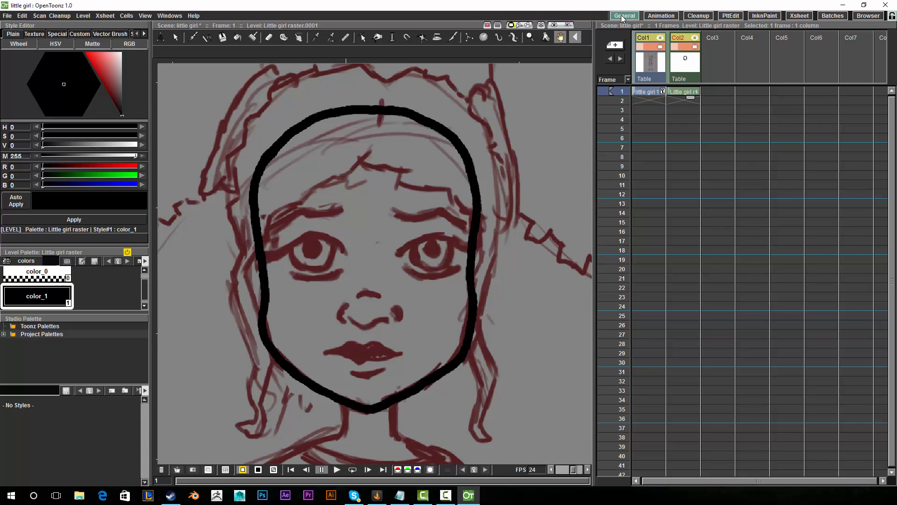
# - Check the Animation room's customization options without changing them, and widen the viewer against the Xsheet
pyautogui.rightClick(671, 20)
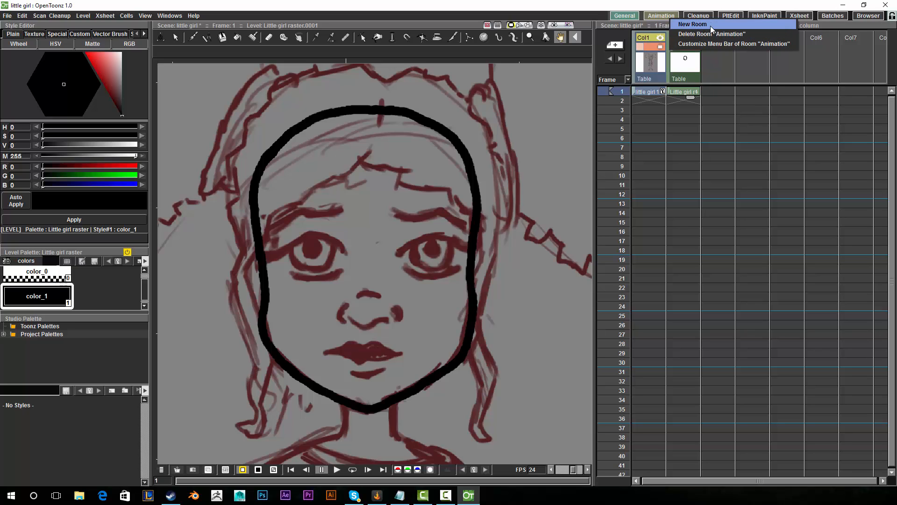
pyautogui.click(466, 108)
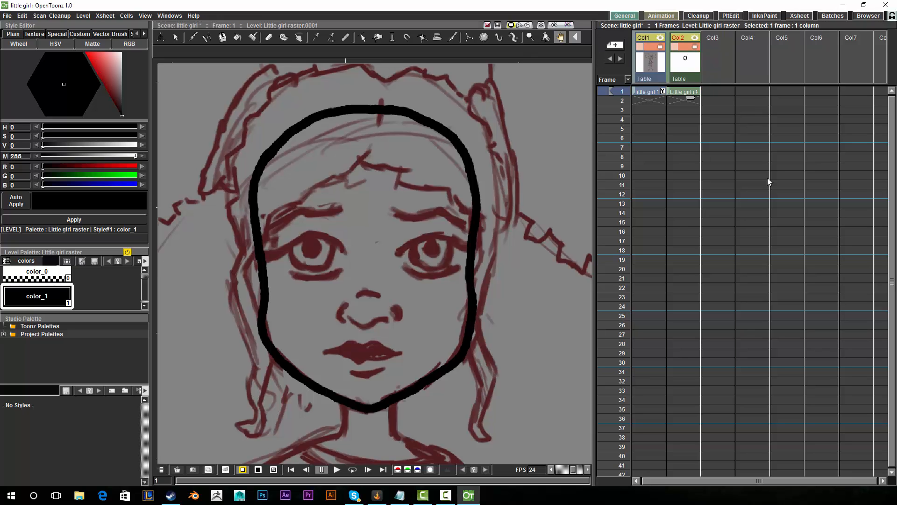
pyautogui.moveTo(590, 195)
pyautogui.mouseDown()
pyautogui.moveTo(580, 195)
pyautogui.moveTo(615, 196)
pyautogui.mouseUp()
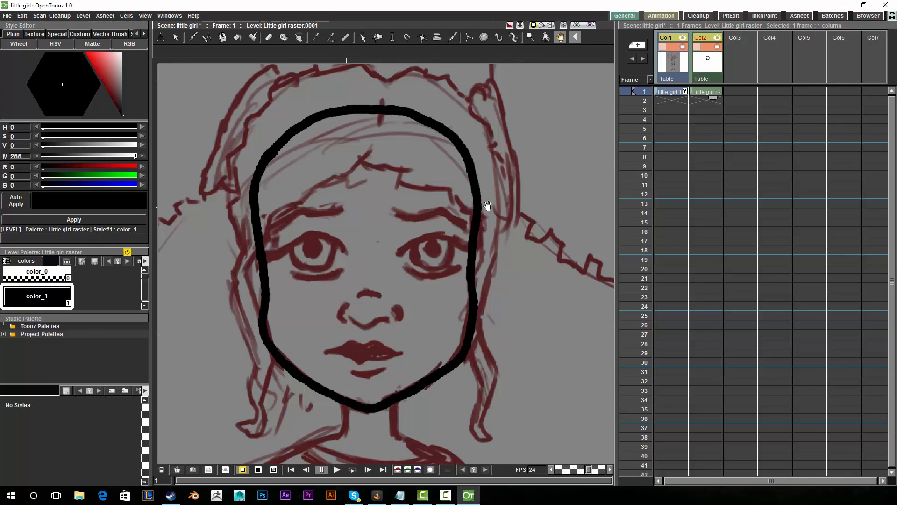
pyautogui.moveTo(499, 203); pyautogui.dragTo(503, 202)
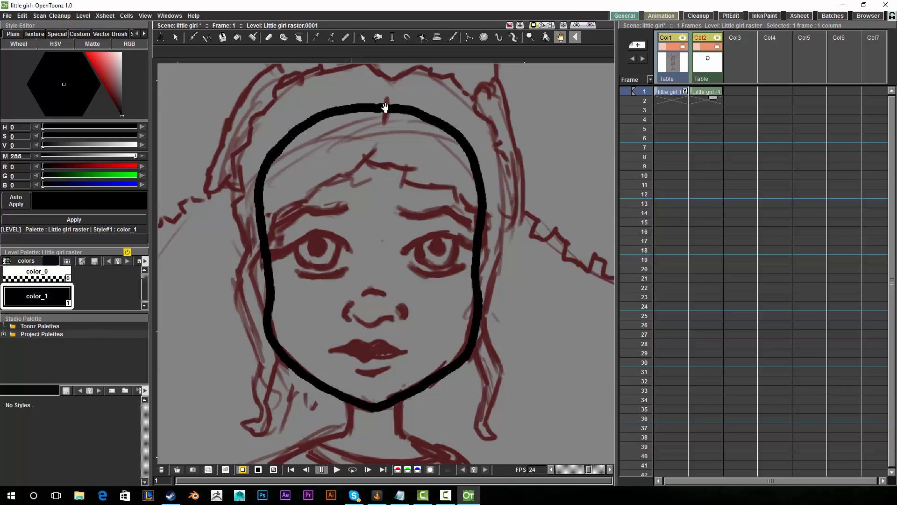
# - Look through the Cleanup, PltEdit and InknPaint rooms and return to the General room
pyautogui.click(698, 15)
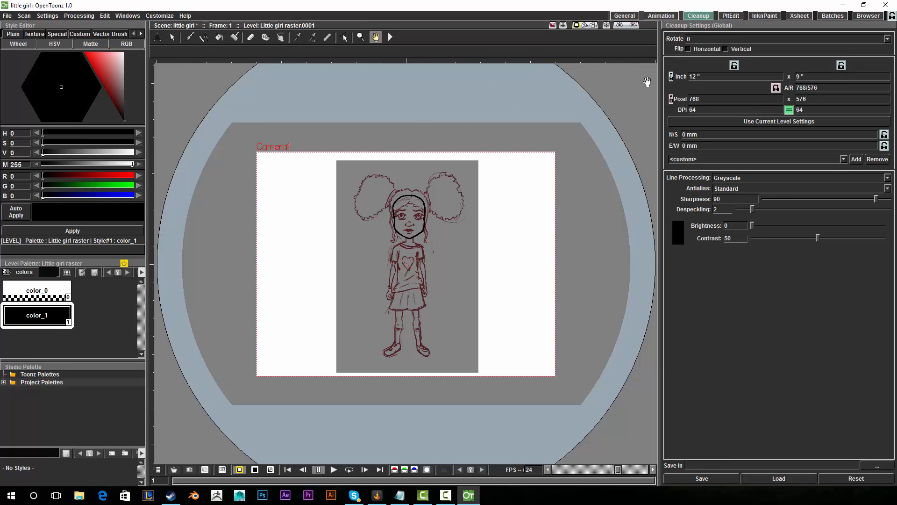
pyautogui.click(731, 16)
pyautogui.click(761, 16)
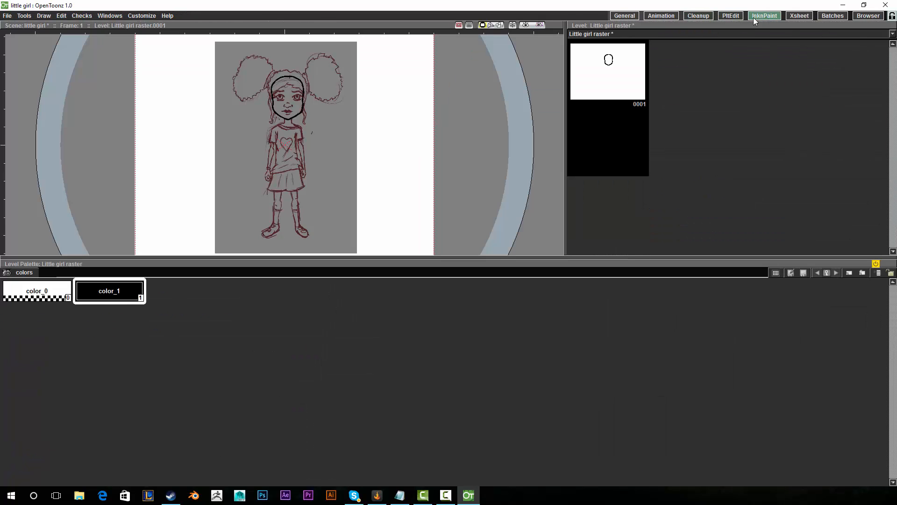
pyautogui.click(626, 16)
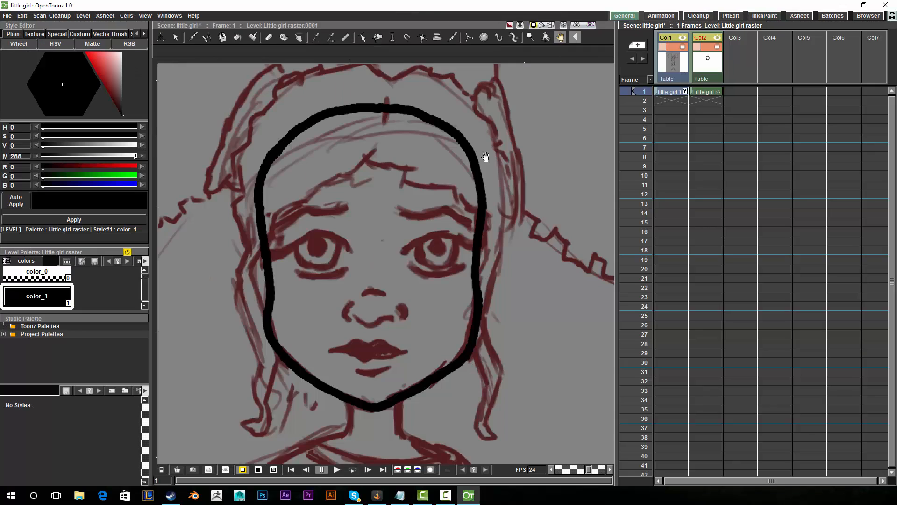
# - Inspect the level commands available for the column 2 cell in the Xsheet room and return to the General room
pyautogui.click(799, 16)
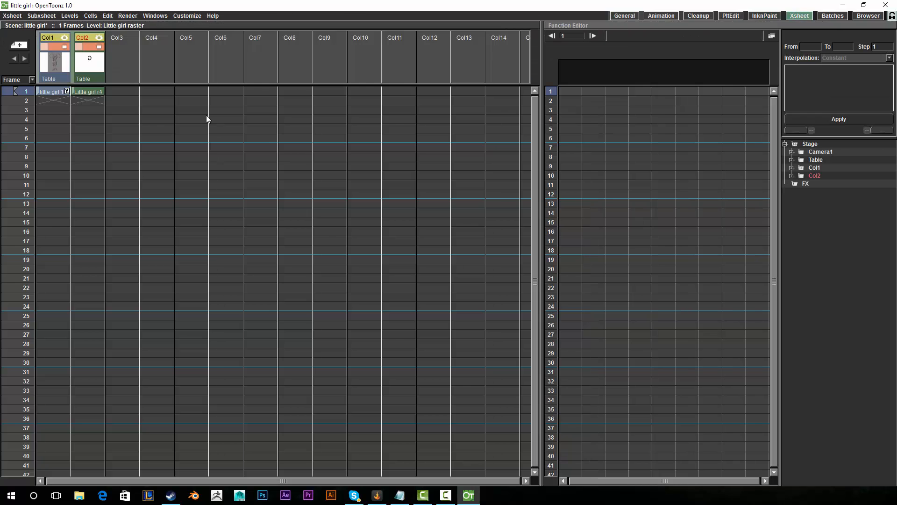
pyautogui.click(89, 88)
pyautogui.click(70, 16)
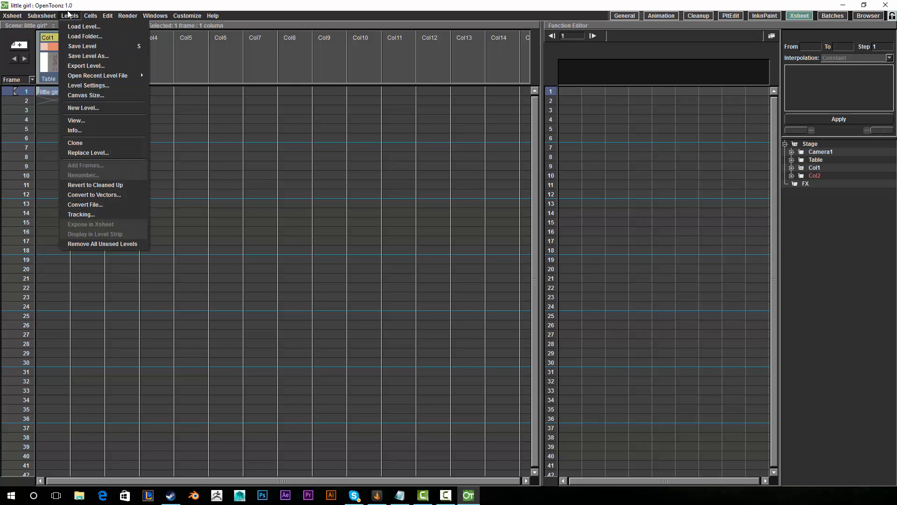
pyautogui.click(70, 14)
pyautogui.click(631, 15)
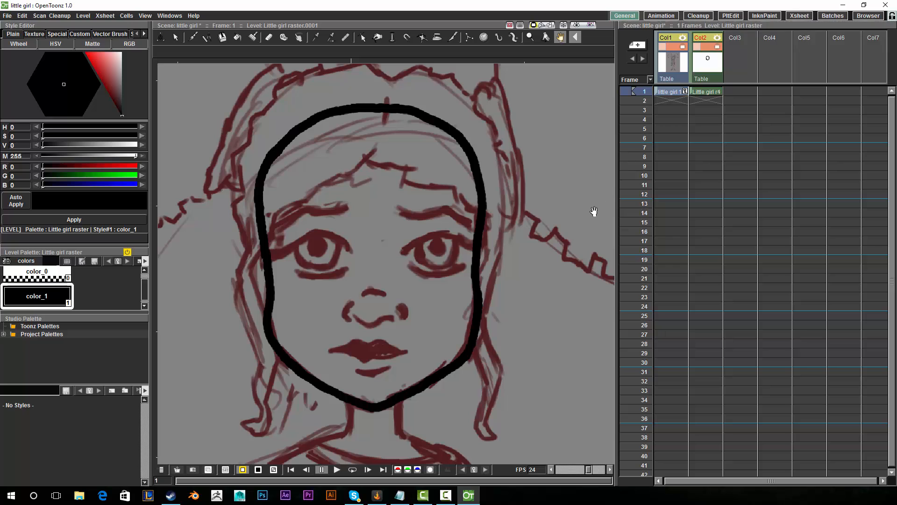
# - Widen the viewer slightly further in the General room and recentre the face
pyautogui.moveTo(618, 164); pyautogui.dragTo(624, 161)
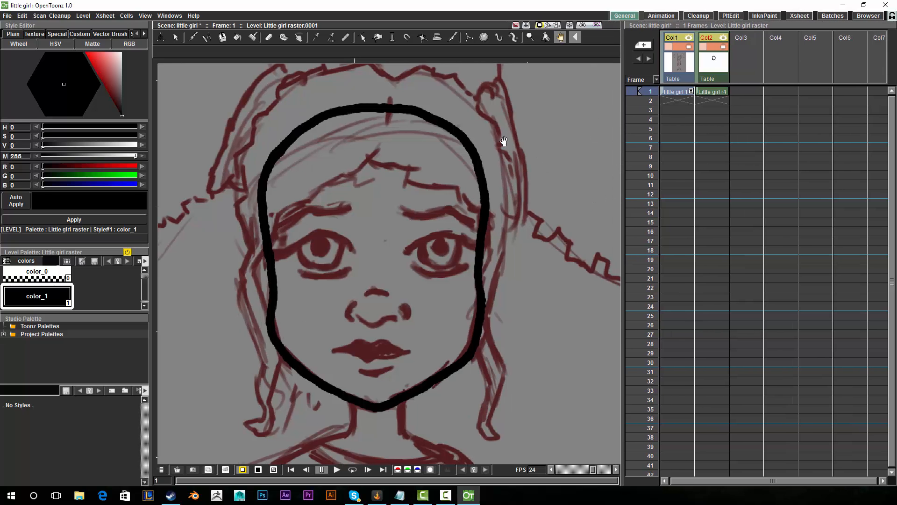
pyautogui.moveTo(472, 195); pyautogui.dragTo(476, 183)
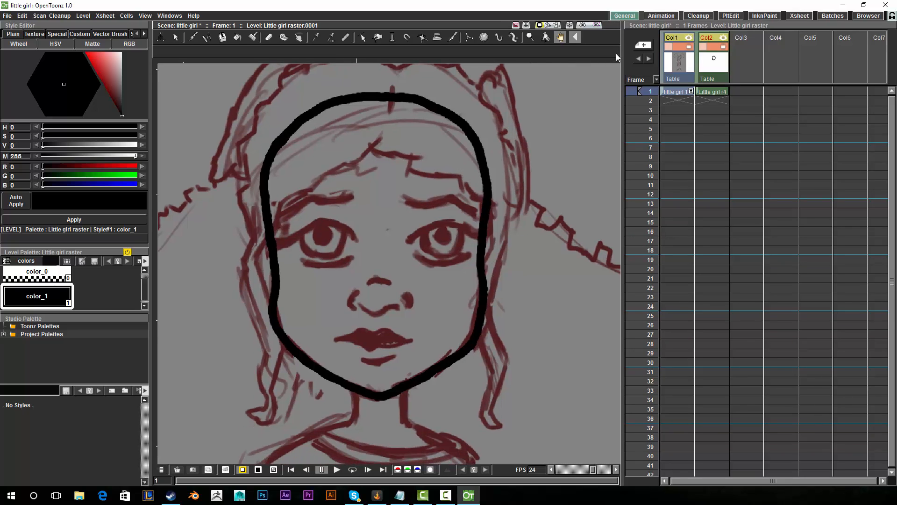
# - Open the Convert-to-Vector settings for the column 2 raster cell, enlarge the preview area and choose Centerline mode
pyautogui.click(720, 92)
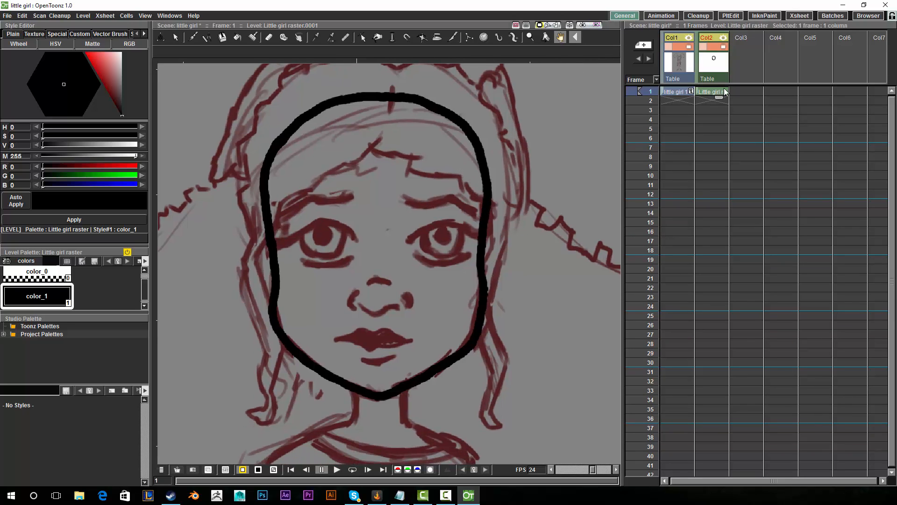
pyautogui.click(83, 16)
pyautogui.click(100, 77)
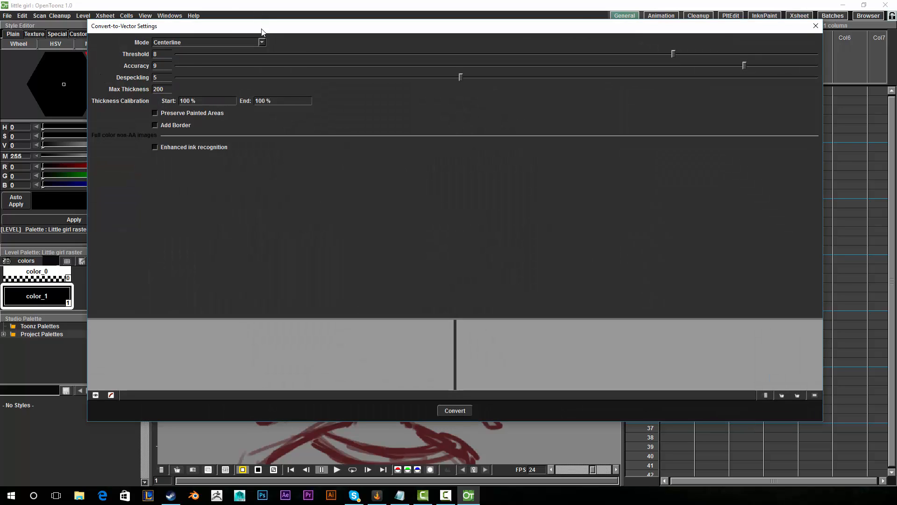
pyautogui.moveTo(262, 31); pyautogui.dragTo(226, 43)
pyautogui.moveTo(411, 330); pyautogui.dragTo(407, 249)
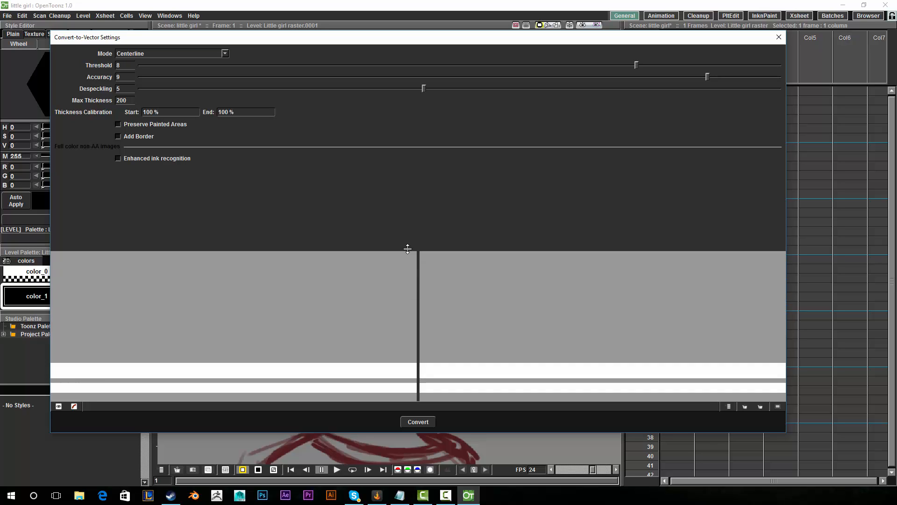
pyautogui.click(189, 55)
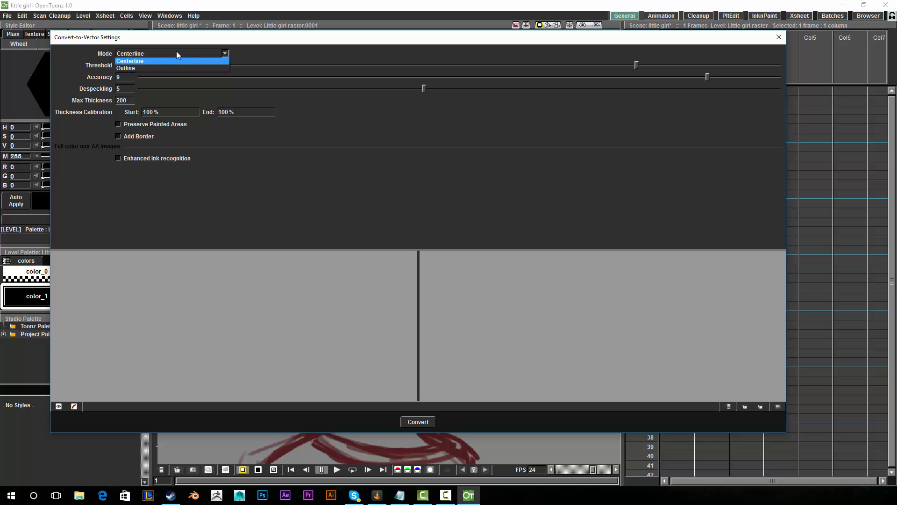
pyautogui.click(135, 61)
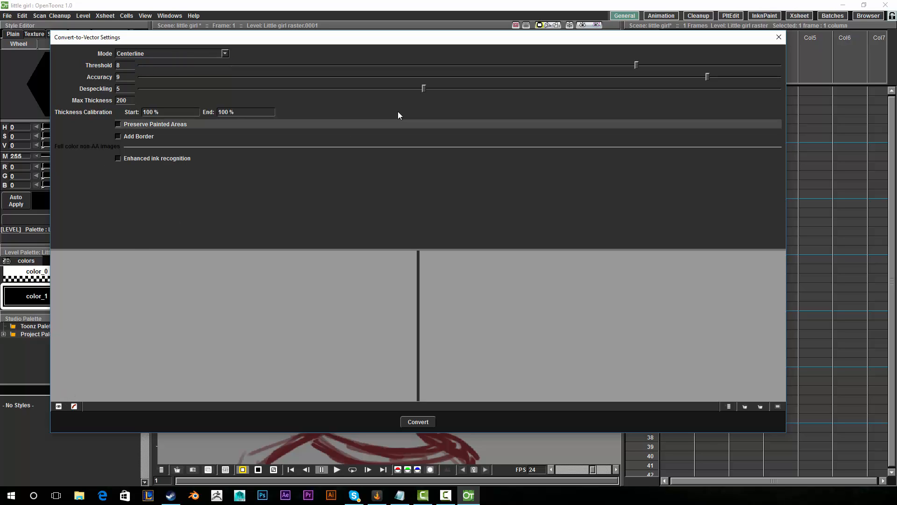
pyautogui.moveTo(418, 251); pyautogui.dragTo(415, 223)
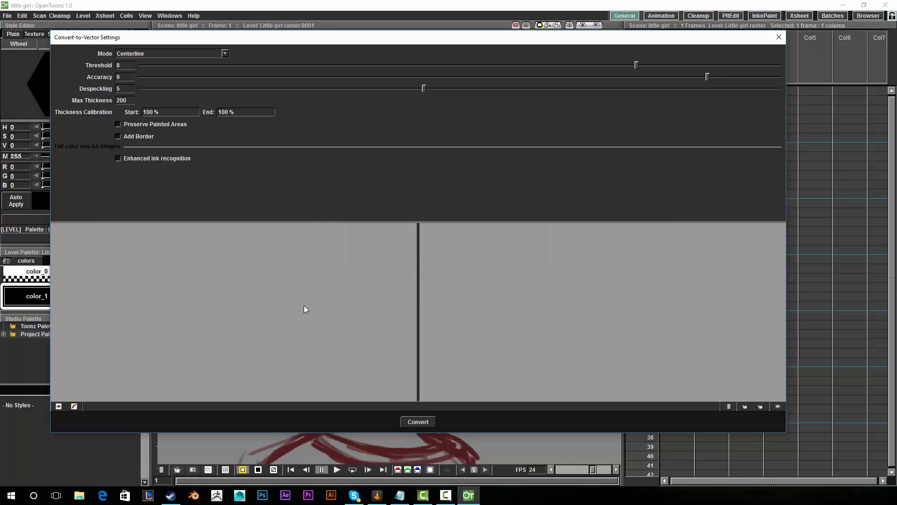
# - Turn on the conversion preview and frame the whole face outline in both the raster and vector views
pyautogui.click(58, 407)
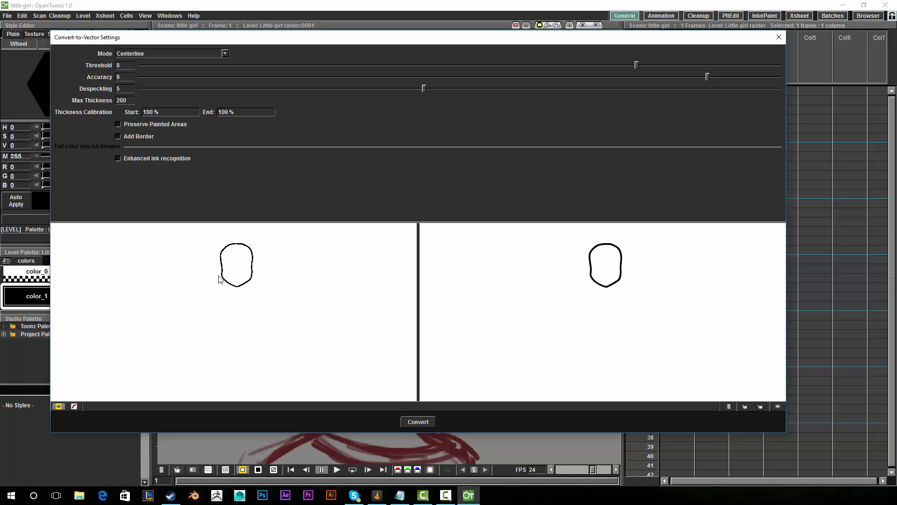
pyautogui.scroll(3, 293, 291)
pyautogui.moveTo(301, 260); pyautogui.dragTo(317, 305)
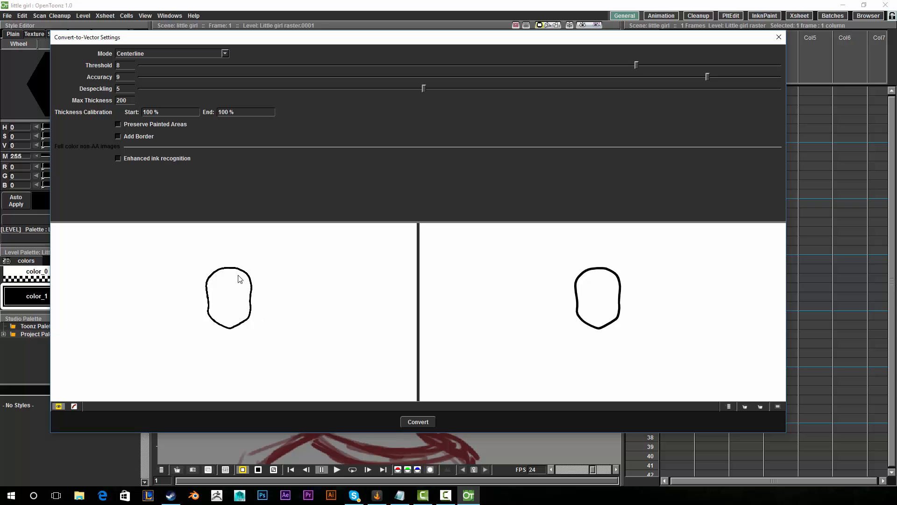
pyautogui.scroll(5, 582, 307)
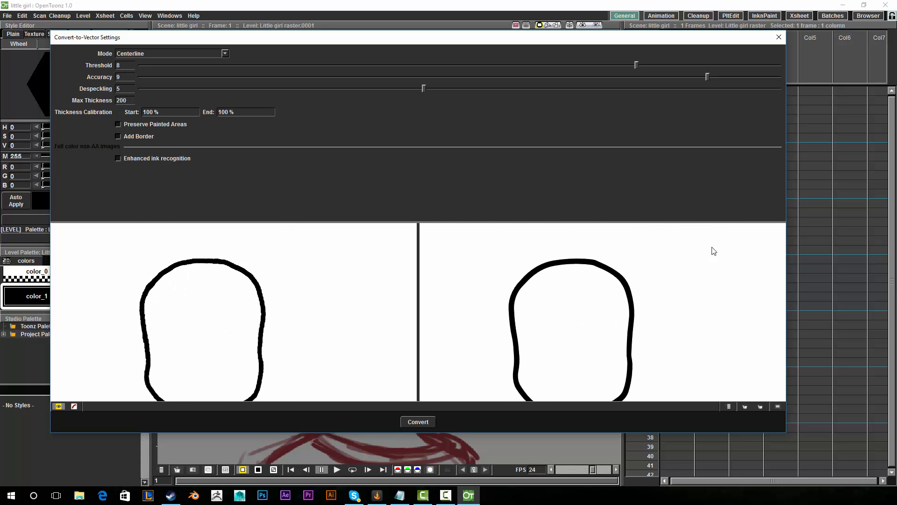
pyautogui.moveTo(642, 319); pyautogui.dragTo(614, 294)
pyautogui.scroll(-1, 644, 288)
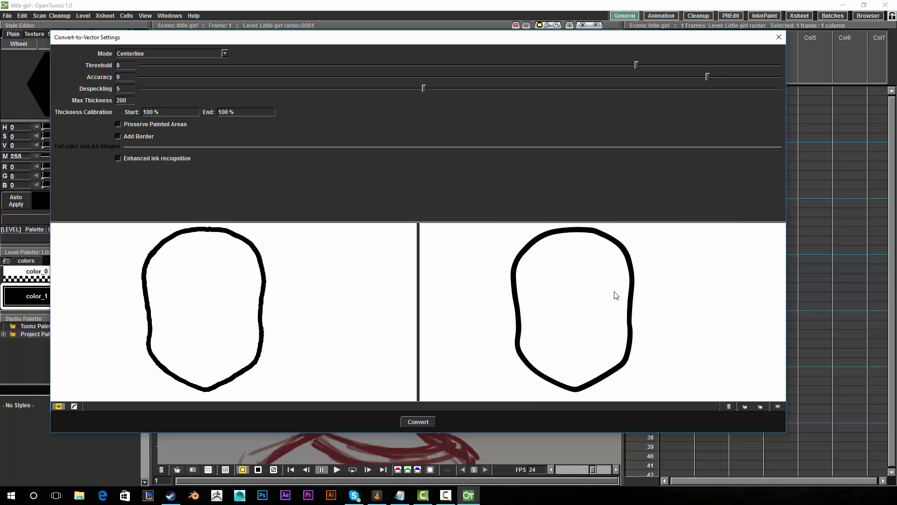
# - Compare the edges of the raster outline with the vector preview up close and at full size
pyautogui.scroll(3, 493, 288)
pyautogui.moveTo(321, 272); pyautogui.dragTo(270, 250)
pyautogui.scroll(3, 320, 278)
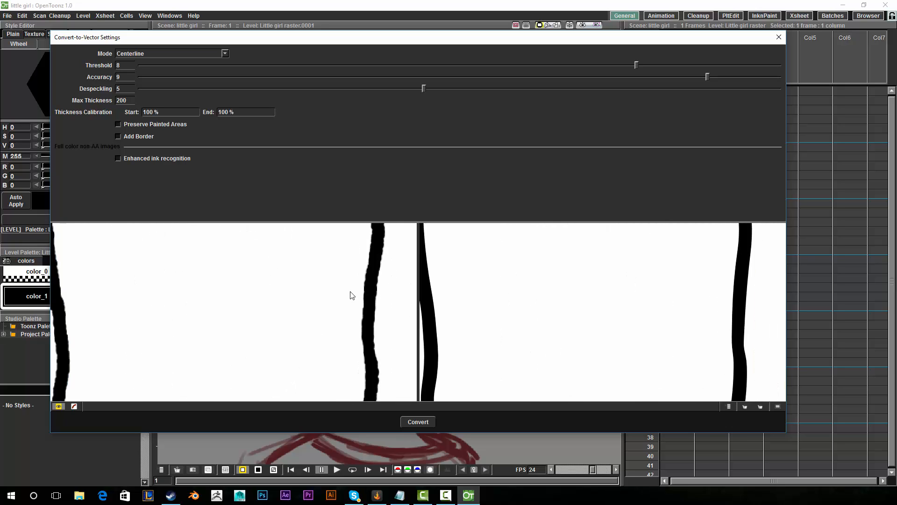
pyautogui.moveTo(361, 289); pyautogui.dragTo(336, 297)
pyautogui.scroll(1, 321, 343)
pyautogui.scroll(-4, 370, 316)
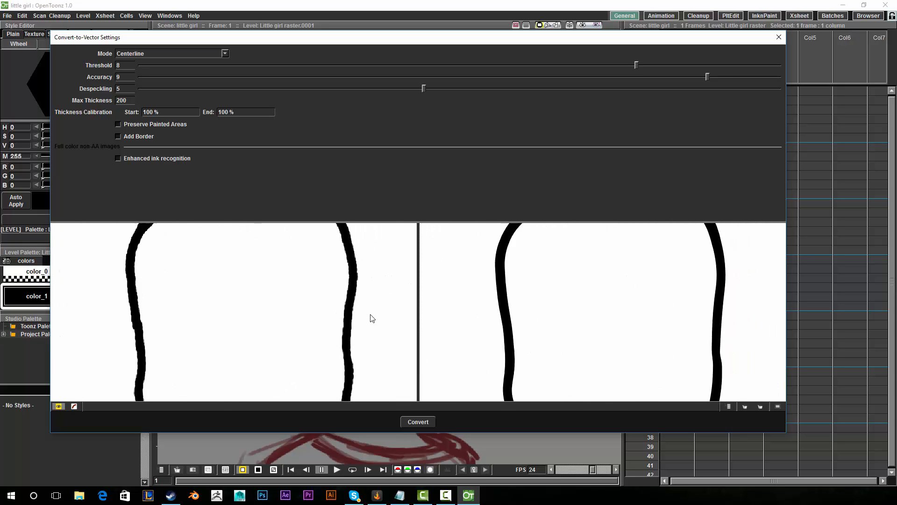
pyautogui.scroll(3, 707, 296)
pyautogui.scroll(2, 570, 285)
pyautogui.moveTo(569, 320); pyautogui.dragTo(672, 426)
pyautogui.scroll(-5, 631, 356)
pyautogui.moveTo(621, 337); pyautogui.dragTo(596, 286)
pyautogui.scroll(-1, 613, 296)
pyautogui.scroll(-1, 614, 295)
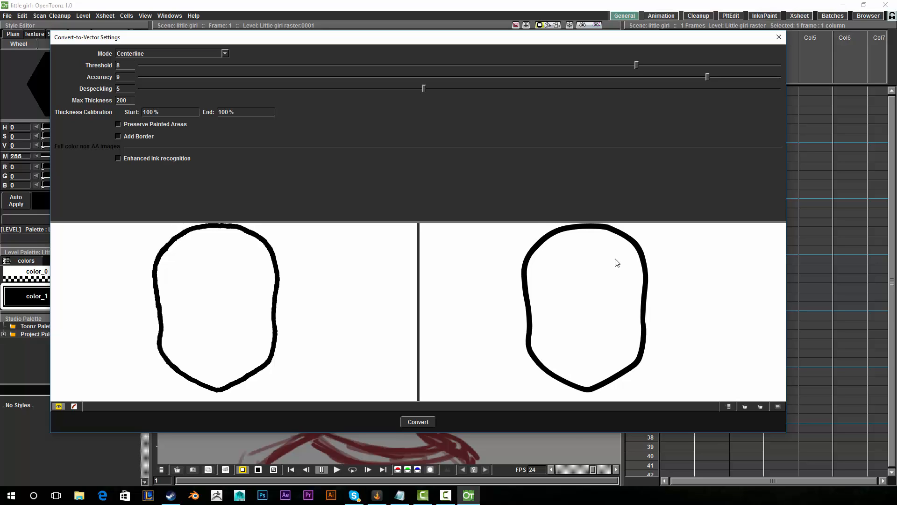
pyautogui.moveTo(615, 260); pyautogui.dragTo(624, 266)
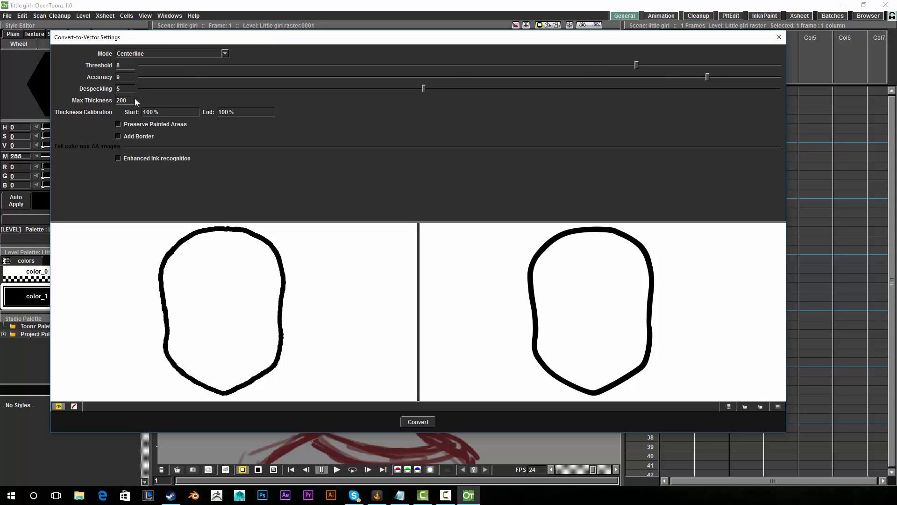
# - Convert the column 2 outline to a vector level with Thickness Calibration at 100 % for start and end
pyautogui.moveTo(154, 116); pyautogui.dragTo(141, 115)
pyautogui.moveTo(262, 113); pyautogui.dragTo(142, 114)
pyautogui.click(163, 115)
pyautogui.click(236, 114)
pyautogui.click(424, 423)
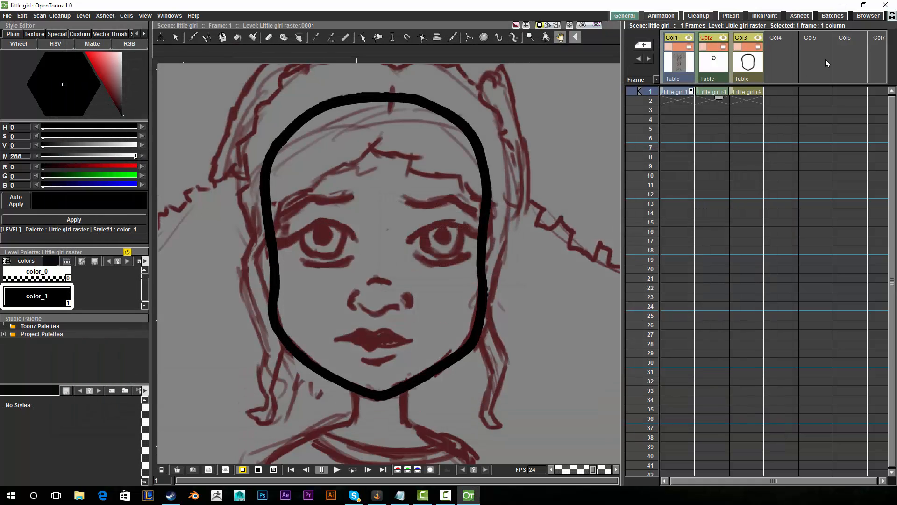
# - Toggle column 2 off and on in the viewer and inspect the overlapping raster and vector outlines
pyautogui.click(714, 47)
pyautogui.click(714, 47)
pyautogui.moveTo(457, 242)
pyautogui.mouseDown()
pyautogui.moveTo(444, 192)
pyautogui.moveTo(465, 244)
pyautogui.mouseUp()
pyautogui.scroll(1, 476, 282)
pyautogui.scroll(2, 472, 271)
pyautogui.scroll(-4, 469, 264)
pyautogui.scroll(2, 472, 266)
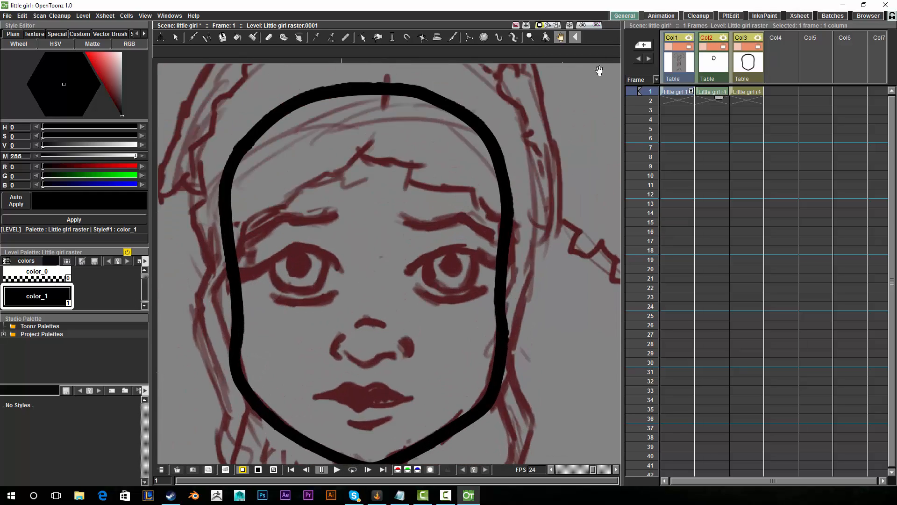
pyautogui.scroll(-2, 556, 151)
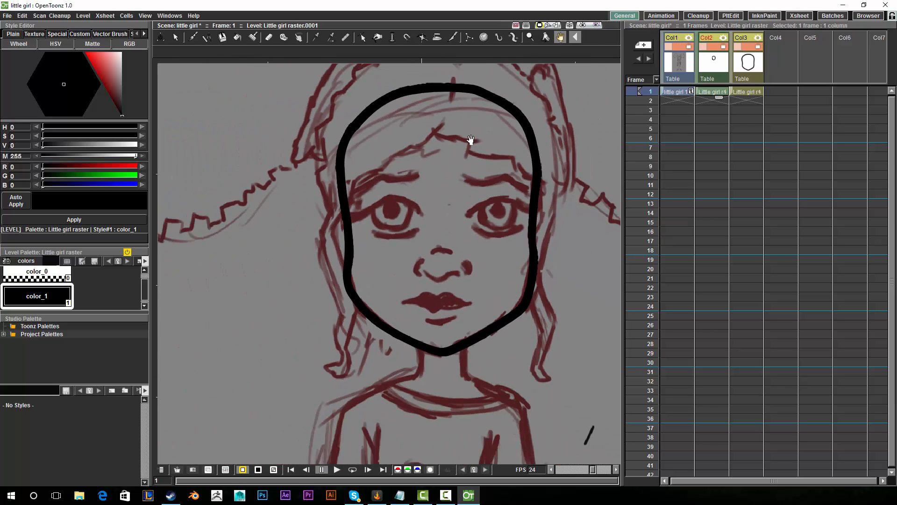
pyautogui.moveTo(472, 140); pyautogui.dragTo(461, 142)
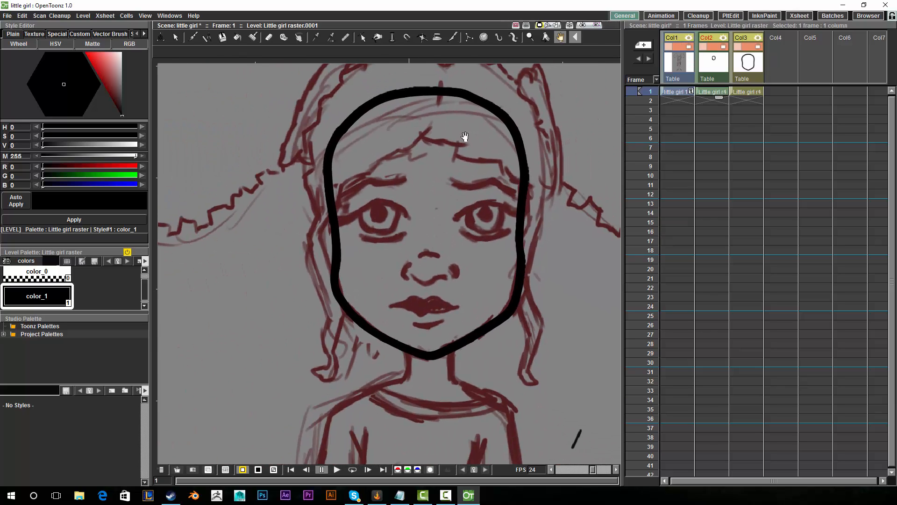
# - Hide the column 2 raster outline, examine the vector outline alone around the face, and show column 2 again
pyautogui.click(714, 46)
pyautogui.scroll(3, 414, 202)
pyautogui.moveTo(412, 200); pyautogui.dragTo(369, 190)
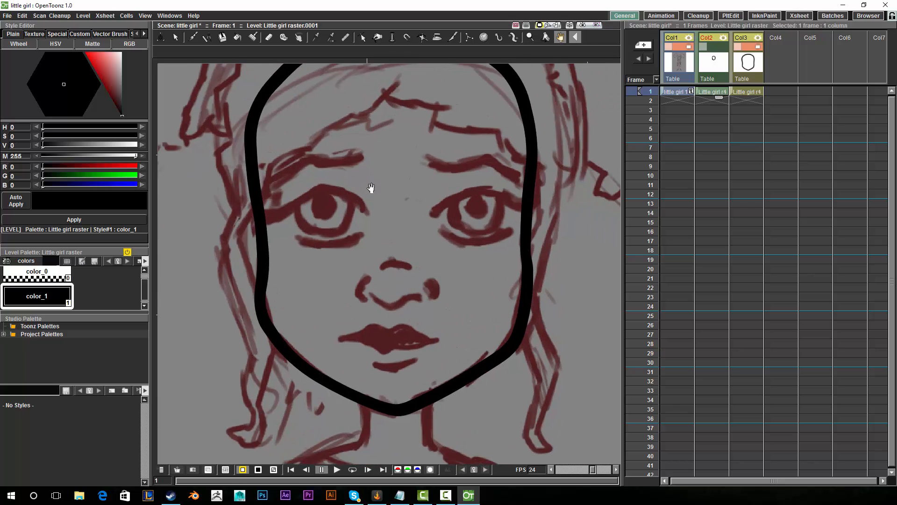
pyautogui.scroll(-2, 370, 191)
pyautogui.moveTo(502, 85); pyautogui.dragTo(533, 135)
pyautogui.click(713, 46)
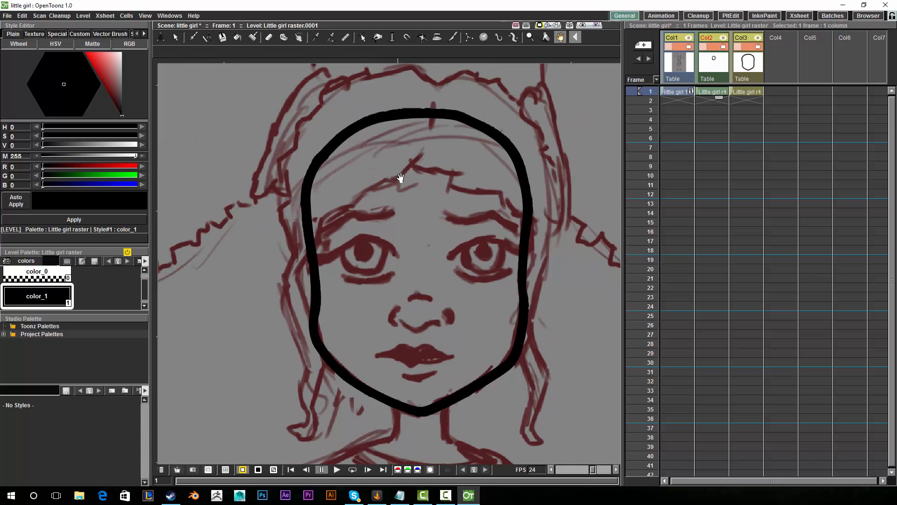
pyautogui.moveTo(514, 203); pyautogui.dragTo(498, 182)
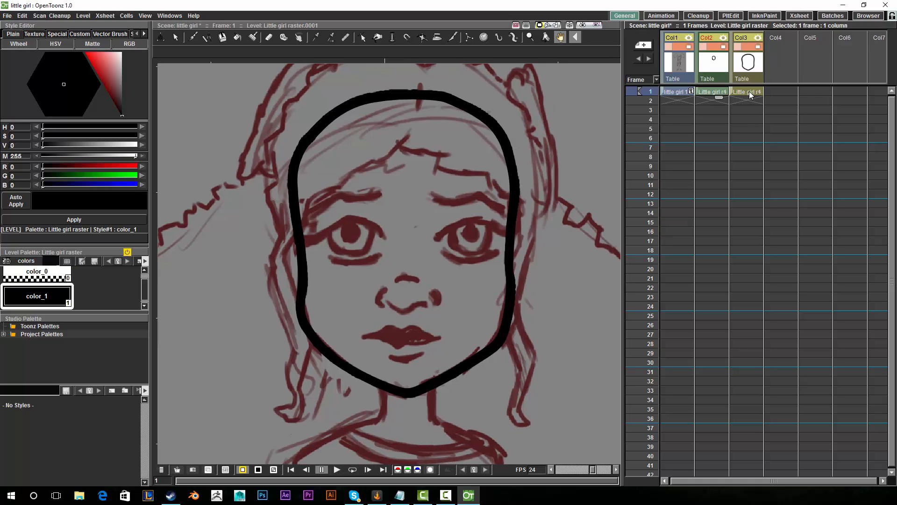
# - Rename the third Xsheet column, which holds the vector outline, as Skull
pyautogui.click(740, 38)
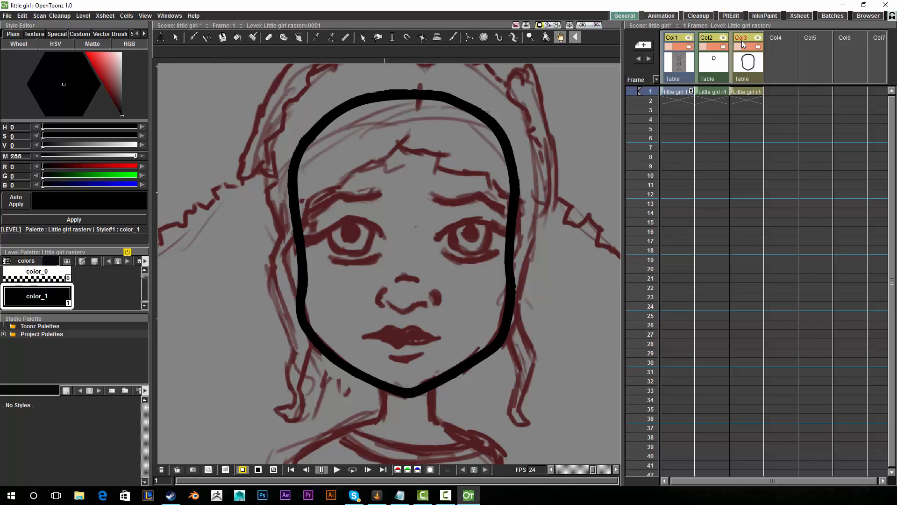
pyautogui.doubleClick(741, 40)
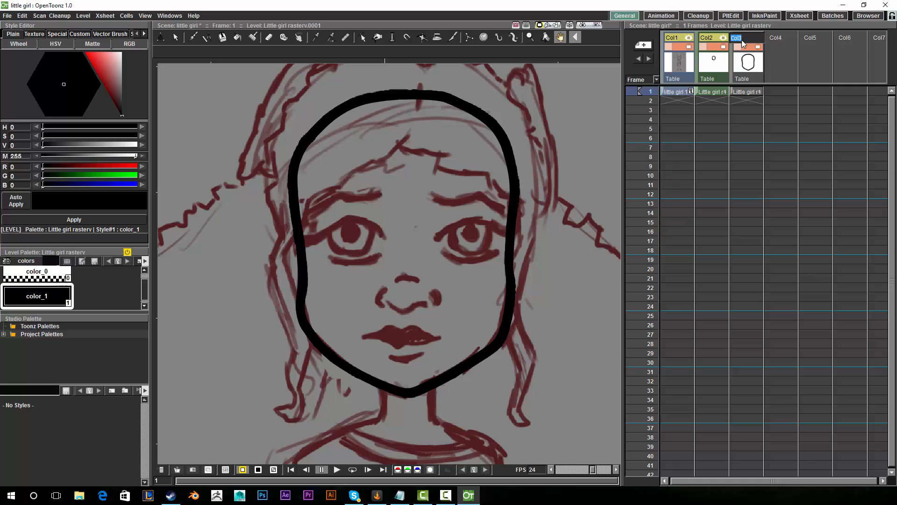
pyautogui.write('Skull')
pyautogui.click(392, 204)
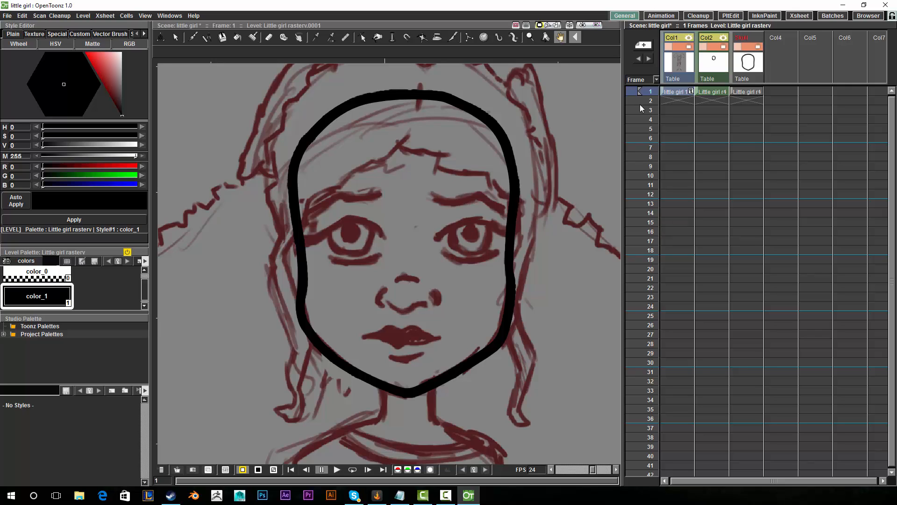
pyautogui.click(753, 37)
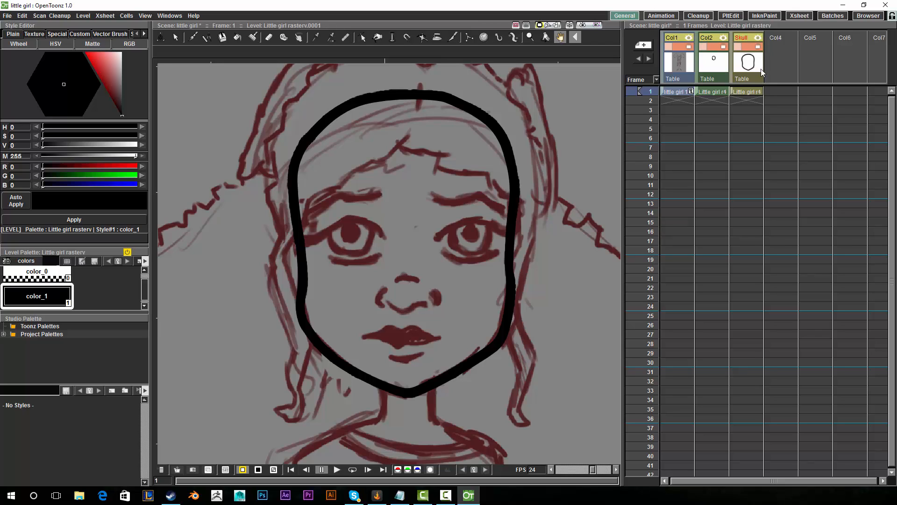
# - Rename the vector level in the Skull column as Skull in its level settings
pyautogui.click(746, 93)
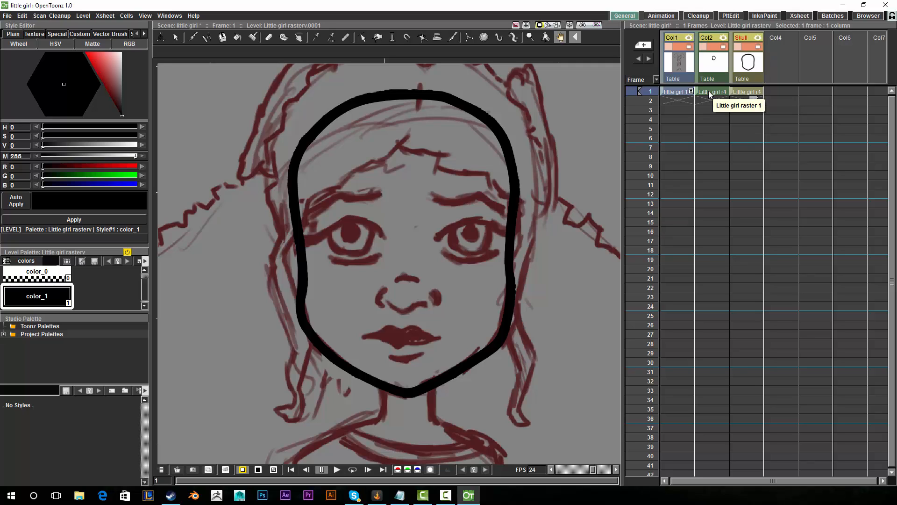
pyautogui.click(752, 93)
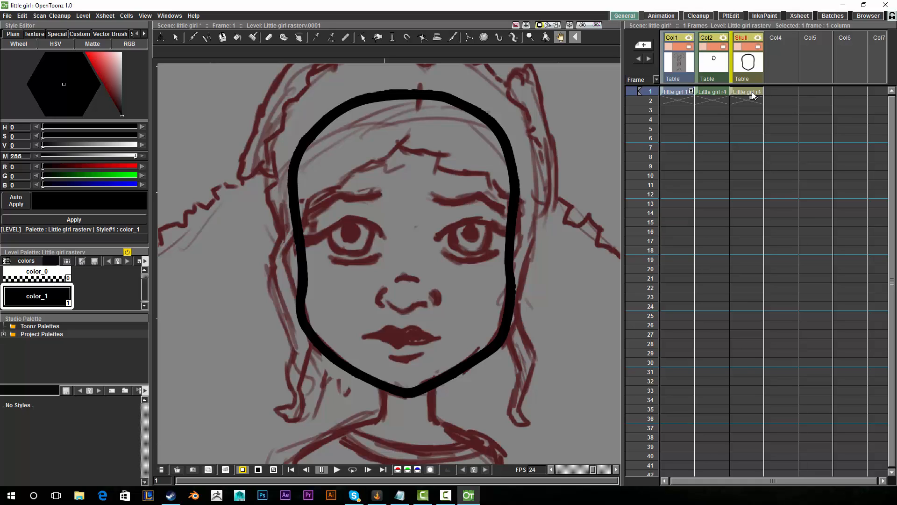
pyautogui.rightClick(753, 95)
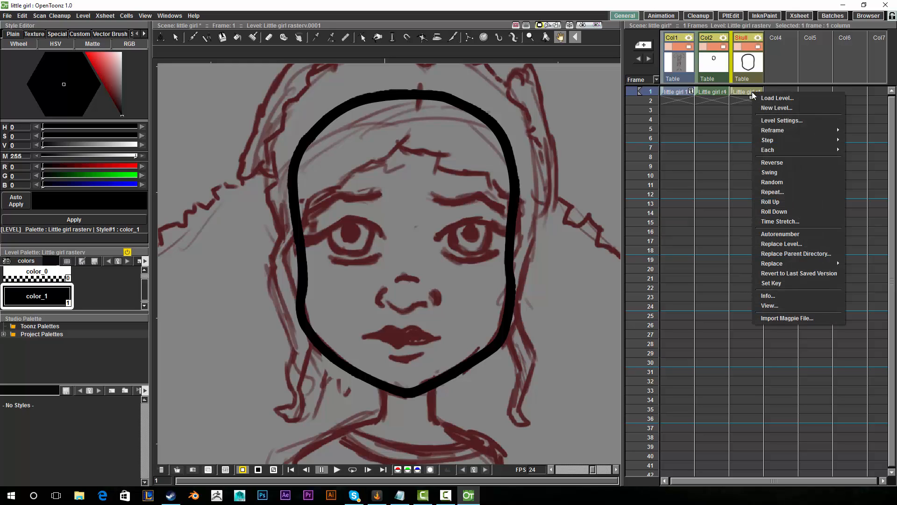
pyautogui.click(781, 121)
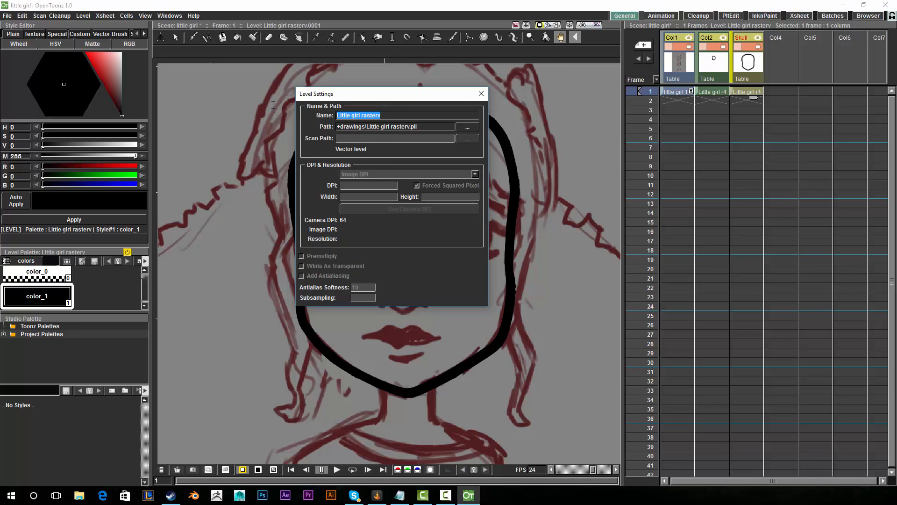
pyautogui.write('Skull')
pyautogui.press('Return')
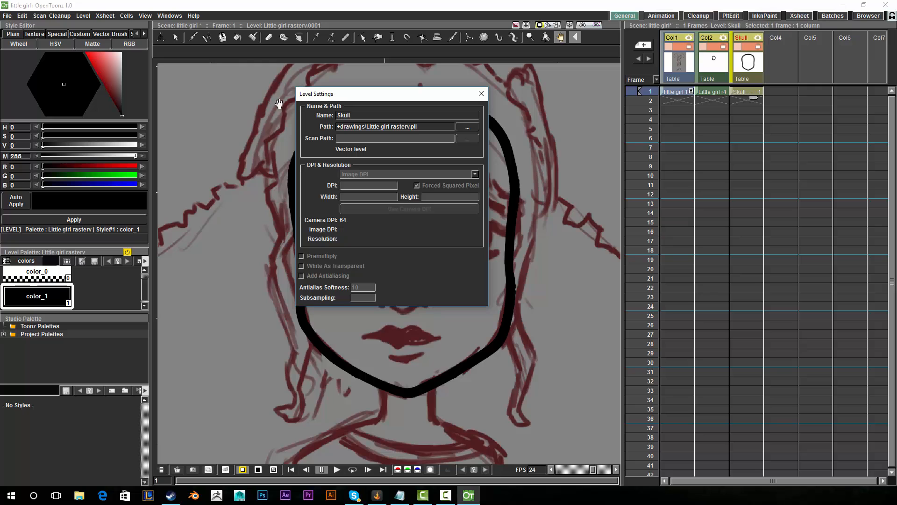
pyautogui.click(482, 94)
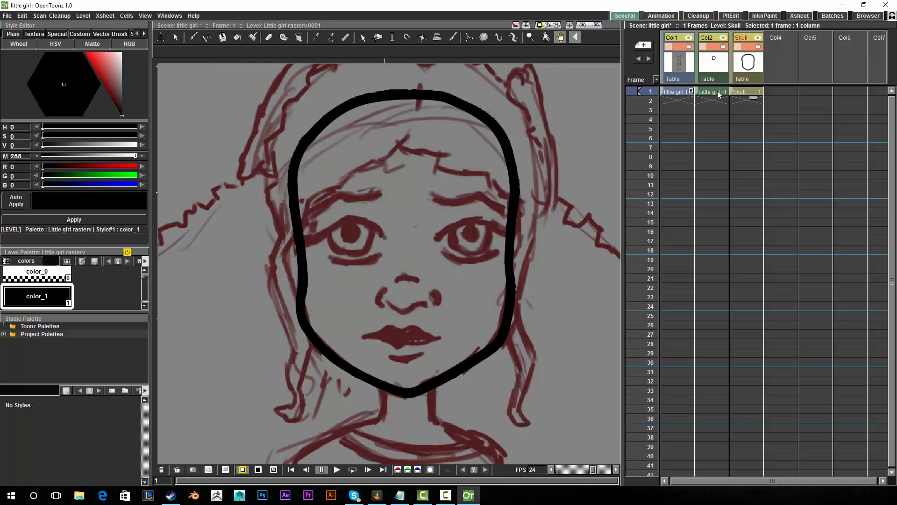
# - Recentre the face in the viewer and toggle the Skull column's visibility off and back on
pyautogui.moveTo(536, 187)
pyautogui.mouseDown()
pyautogui.moveTo(490, 211)
pyautogui.moveTo(515, 206)
pyautogui.moveTo(503, 198)
pyautogui.mouseUp()
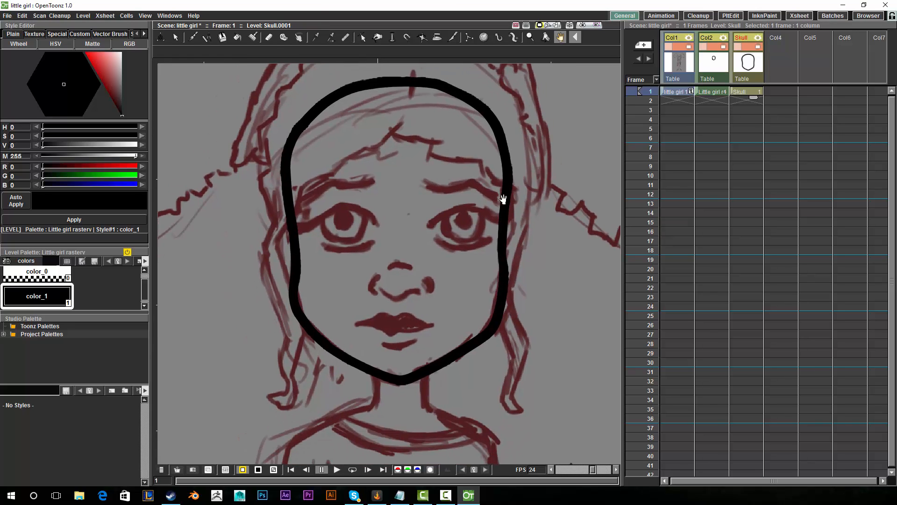
pyautogui.moveTo(409, 203); pyautogui.dragTo(410, 218)
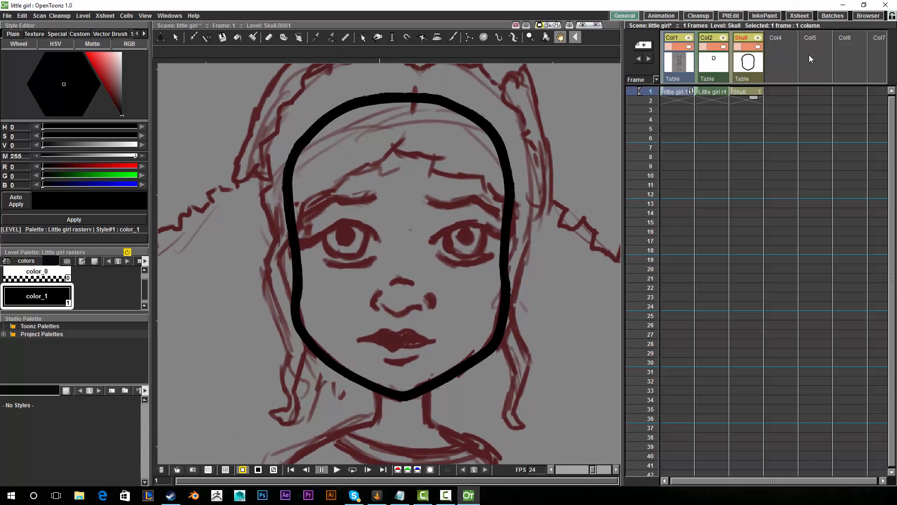
pyautogui.click(750, 51)
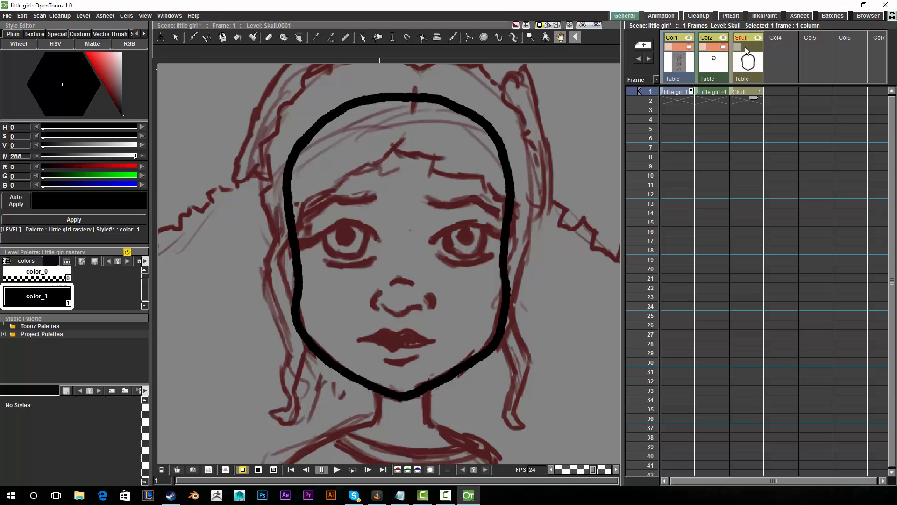
pyautogui.click(745, 50)
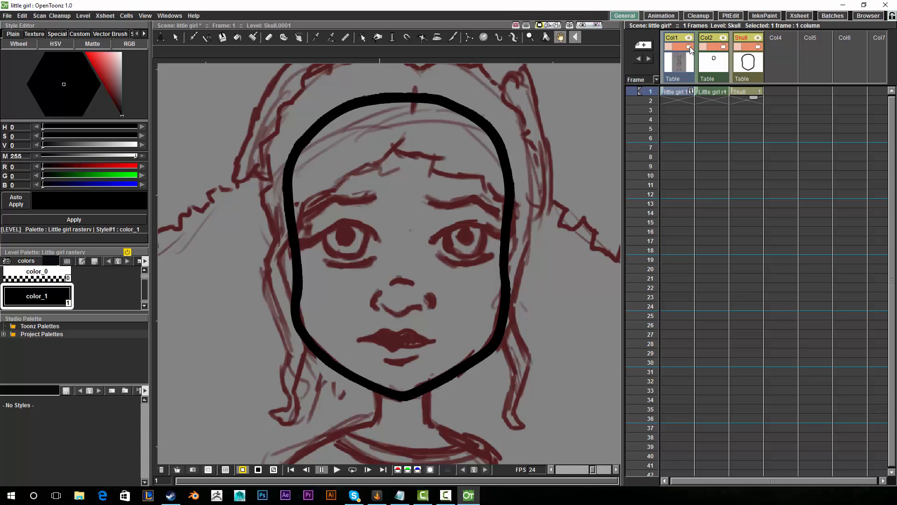
# - Extend the little girl sketch in the first Xsheet column to frame 38 and lock that column
pyautogui.click(676, 92)
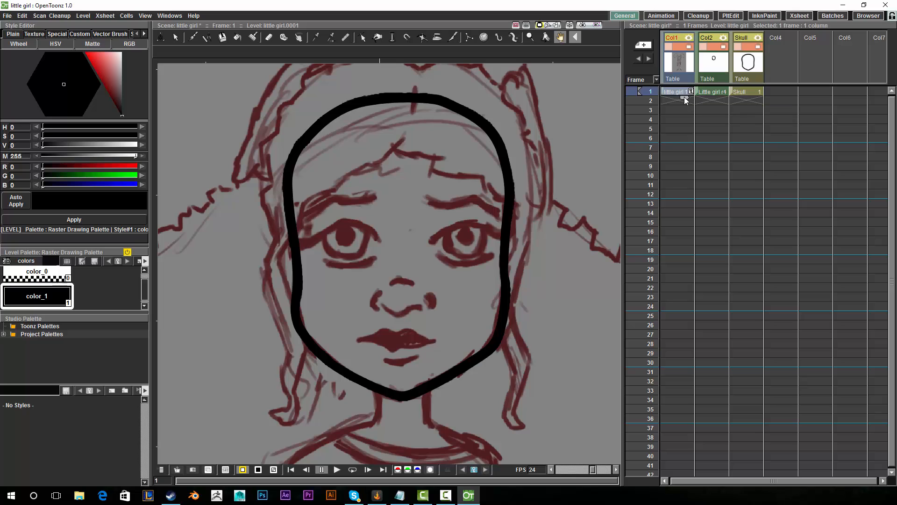
pyautogui.moveTo(685, 109); pyautogui.dragTo(675, 442)
pyautogui.moveTo(704, 105); pyautogui.dragTo(715, 335)
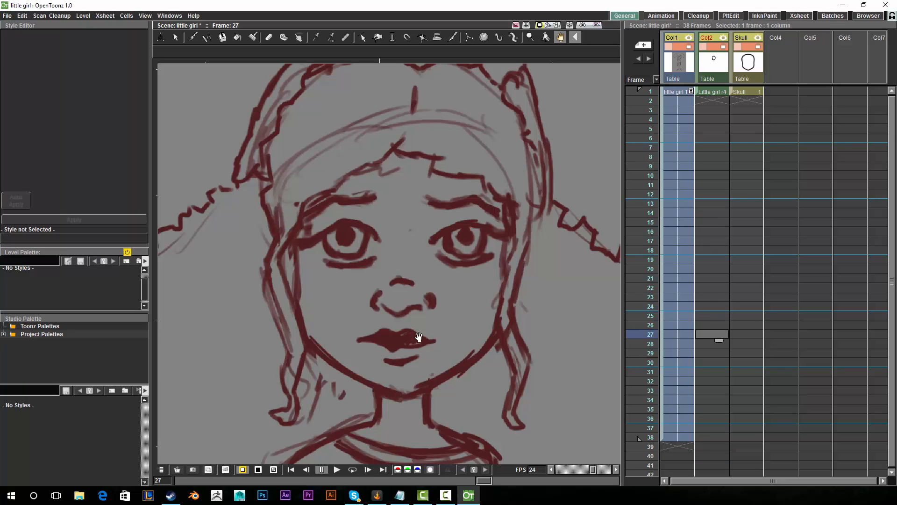
pyautogui.moveTo(452, 217)
pyautogui.mouseDown()
pyautogui.moveTo(431, 236)
pyautogui.moveTo(402, 236)
pyautogui.moveTo(456, 256)
pyautogui.moveTo(544, 164)
pyautogui.mouseUp()
pyautogui.click(669, 47)
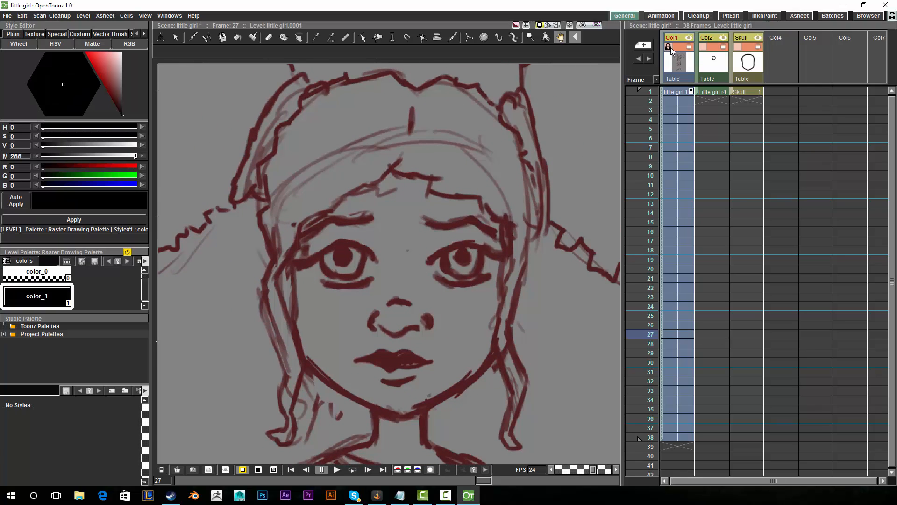
pyautogui.moveTo(503, 212); pyautogui.dragTo(480, 200)
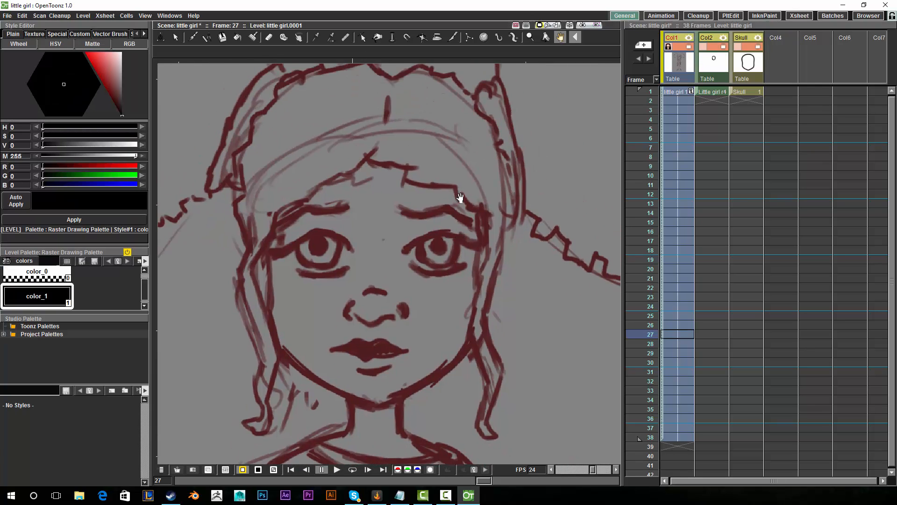
# - Set the raster brush's maximum size to 9.8657 for frame 2 of the second column, testing it along the fringe
pyautogui.click(711, 99)
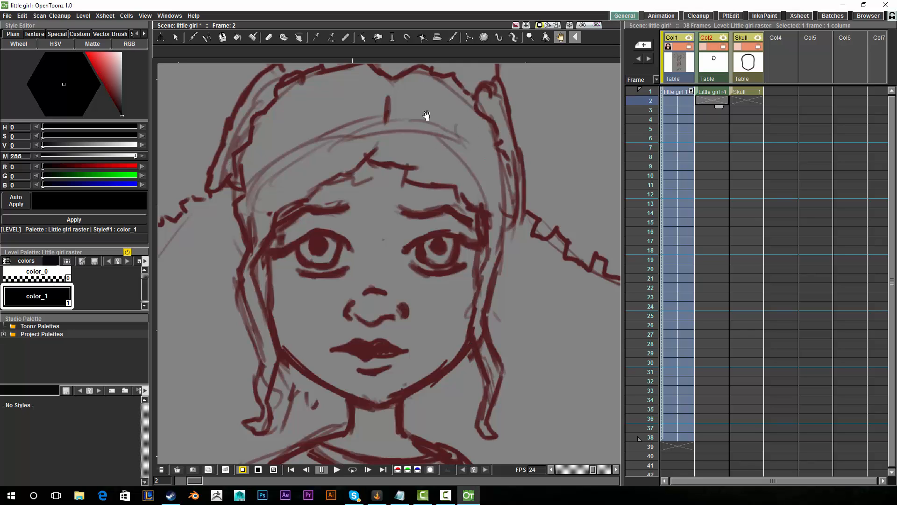
pyautogui.click(193, 37)
pyautogui.moveTo(370, 155); pyautogui.dragTo(348, 177)
pyautogui.hotkey('ctrl', 'z')
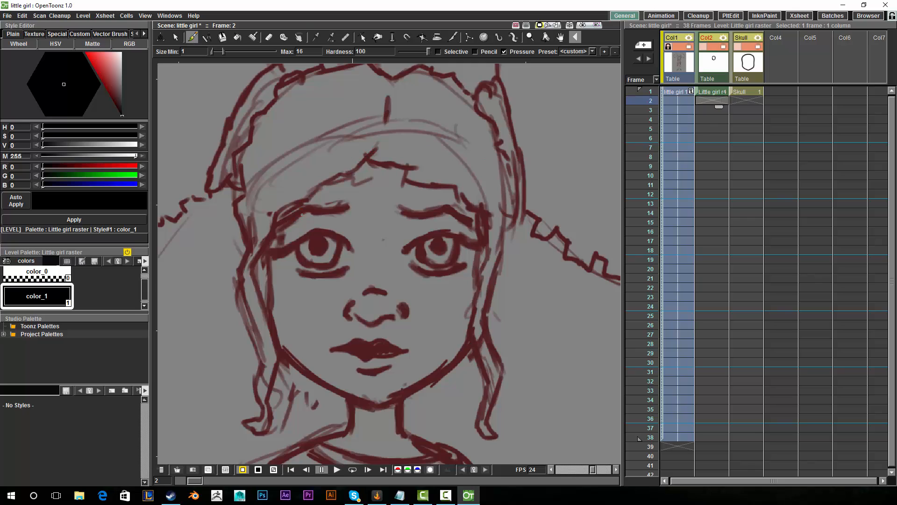
pyautogui.moveTo(223, 52); pyautogui.dragTo(221, 53)
pyautogui.moveTo(374, 150); pyautogui.dragTo(346, 178)
pyautogui.hotkey('ctrl', 'z')
pyautogui.moveTo(221, 53)
pyautogui.mouseDown()
pyautogui.moveTo(218, 66)
pyautogui.moveTo(353, 89)
pyautogui.mouseUp()
# - Trace the inner hair outline on the left side of the face, from the fringe parting to the lock's curled tip
pyautogui.moveTo(376, 150)
pyautogui.mouseDown()
pyautogui.moveTo(289, 205)
pyautogui.moveTo(311, 199)
pyautogui.moveTo(276, 212)
pyautogui.moveTo(273, 238)
pyautogui.moveTo(248, 259)
pyautogui.moveTo(261, 312)
pyautogui.mouseUp()
pyautogui.hotkey('ctrl', 'z')
pyautogui.hotkey('ctrl', 'z')
pyautogui.hotkey('ctrl', 'z')
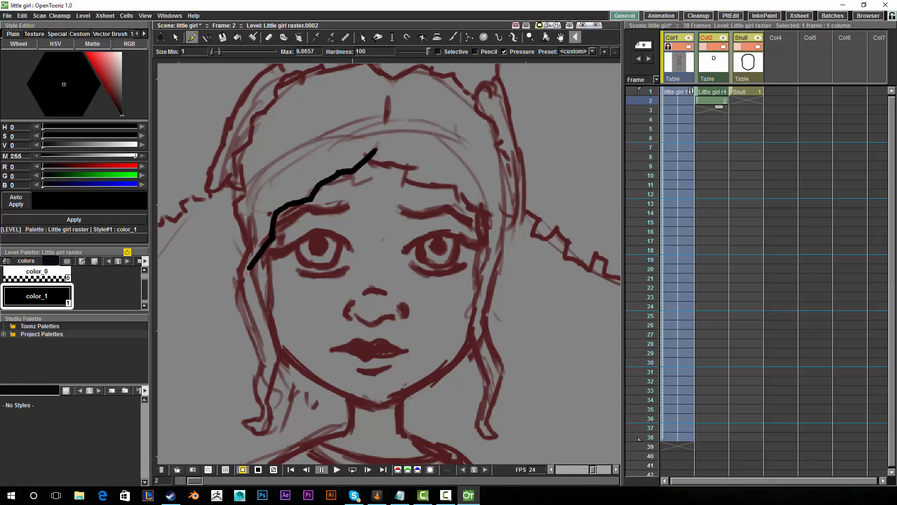
pyautogui.moveTo(249, 269); pyautogui.dragTo(280, 359)
pyautogui.press('space')
pyautogui.moveTo(343, 294); pyautogui.dragTo(331, 222)
pyautogui.moveTo(266, 290)
pyautogui.mouseDown()
pyautogui.moveTo(250, 360)
pyautogui.moveTo(233, 350)
pyautogui.moveTo(243, 348)
pyautogui.mouseUp()
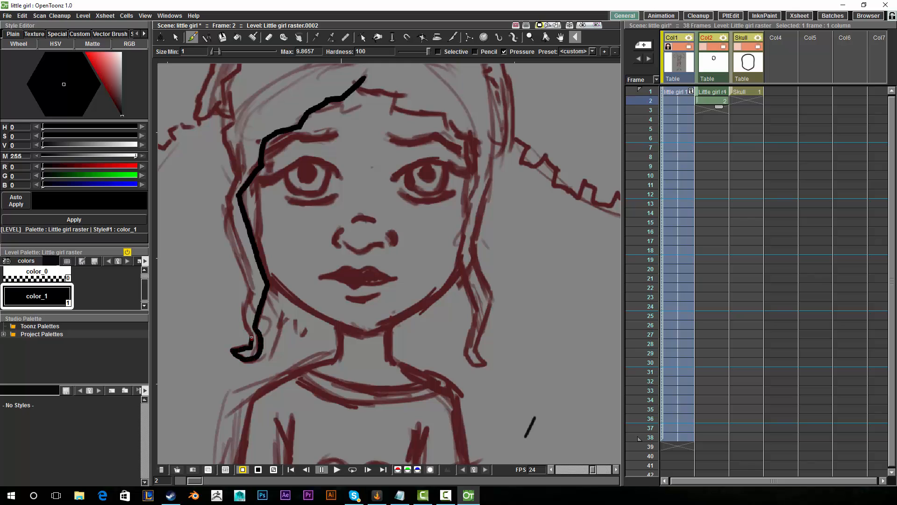
# - Trace the outer edge of the left hair lock from its tip up to the side of the head
pyautogui.moveTo(247, 329); pyautogui.dragTo(252, 289)
pyautogui.moveTo(311, 270); pyautogui.dragTo(314, 339)
pyautogui.moveTo(253, 357)
pyautogui.mouseDown()
pyautogui.moveTo(223, 264)
pyautogui.moveTo(237, 245)
pyautogui.mouseUp()
pyautogui.hotkey('ctrl', 'z')
pyautogui.moveTo(276, 218); pyautogui.dragTo(284, 259)
pyautogui.moveTo(249, 291); pyautogui.dragTo(231, 242)
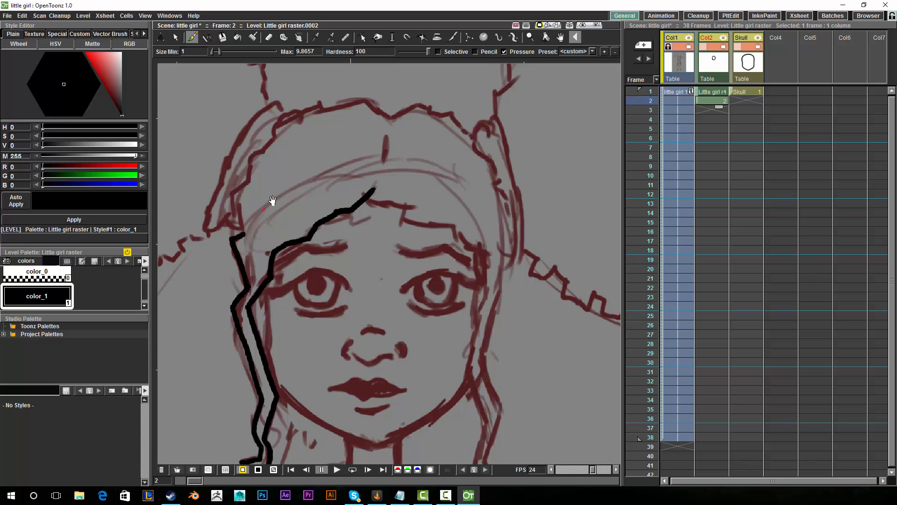
# - Trace the jagged top outline of the hair over the head from the left side to the right
pyautogui.moveTo(267, 200); pyautogui.dragTo(263, 261)
pyautogui.hotkey('ctrl', 's')
pyautogui.moveTo(239, 295)
pyautogui.mouseDown()
pyautogui.moveTo(239, 260)
pyautogui.moveTo(238, 270)
pyautogui.moveTo(229, 255)
pyautogui.moveTo(286, 168)
pyautogui.mouseUp()
pyautogui.hotkey('ctrl', 'z')
pyautogui.moveTo(251, 216)
pyautogui.mouseDown()
pyautogui.moveTo(275, 182)
pyautogui.moveTo(298, 171)
pyautogui.moveTo(280, 214)
pyautogui.moveTo(259, 223)
pyautogui.moveTo(325, 204)
pyautogui.moveTo(350, 222)
pyautogui.moveTo(388, 213)
pyautogui.moveTo(432, 240)
pyautogui.moveTo(456, 284)
pyautogui.moveTo(450, 218)
pyautogui.moveTo(442, 238)
pyautogui.moveTo(457, 275)
pyautogui.moveTo(449, 276)
pyautogui.moveTo(459, 304)
pyautogui.moveTo(452, 313)
pyautogui.moveTo(457, 265)
pyautogui.mouseUp()
pyautogui.press('space')
pyautogui.press('space')
pyautogui.press('space')
pyautogui.press('space')
# - Trace the right half of the fringe and the upper part of the right hair lock
pyautogui.moveTo(348, 177)
pyautogui.mouseDown()
pyautogui.moveTo(370, 187)
pyautogui.moveTo(372, 217)
pyautogui.moveTo(397, 222)
pyautogui.moveTo(391, 235)
pyautogui.moveTo(442, 239)
pyautogui.moveTo(470, 262)
pyautogui.moveTo(400, 188)
pyautogui.moveTo(430, 251)
pyautogui.mouseUp()
pyautogui.moveTo(447, 220); pyautogui.dragTo(443, 254)
pyautogui.hotkey('ctrl', 'z')
pyautogui.moveTo(447, 221)
pyautogui.mouseDown()
pyautogui.moveTo(442, 254)
pyautogui.moveTo(426, 213)
pyautogui.moveTo(411, 258)
pyautogui.moveTo(414, 268)
pyautogui.moveTo(430, 211)
pyautogui.moveTo(437, 221)
pyautogui.moveTo(424, 276)
pyautogui.moveTo(405, 212)
pyautogui.mouseUp()
pyautogui.hotkey('ctrl', 'z')
pyautogui.press('space')
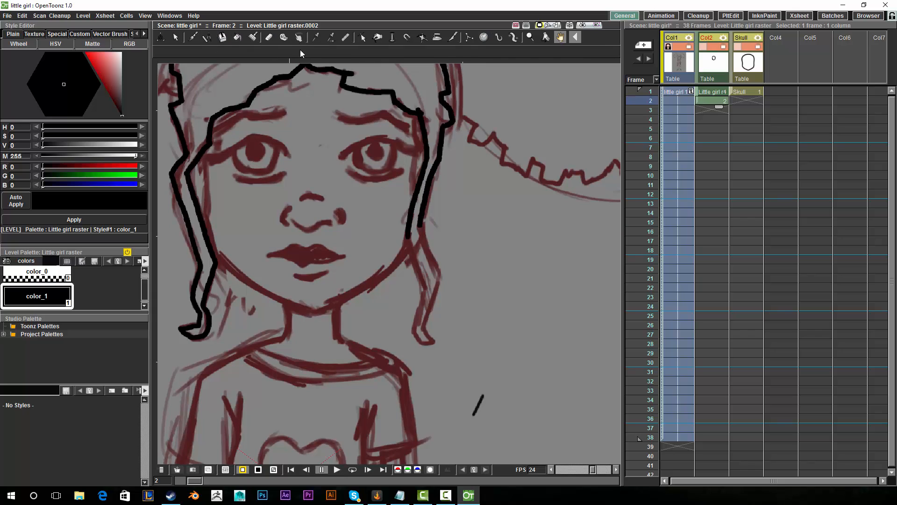
# - Continue the inner edge of the right hair lock down to its tip
pyautogui.press('b')
pyautogui.moveTo(408, 238)
pyautogui.mouseDown()
pyautogui.moveTo(424, 289)
pyautogui.moveTo(412, 333)
pyautogui.moveTo(422, 345)
pyautogui.moveTo(431, 343)
pyautogui.moveTo(424, 329)
pyautogui.mouseUp()
pyautogui.hotkey('ctrl', 'z')
pyautogui.hotkey('ctrl', 'z')
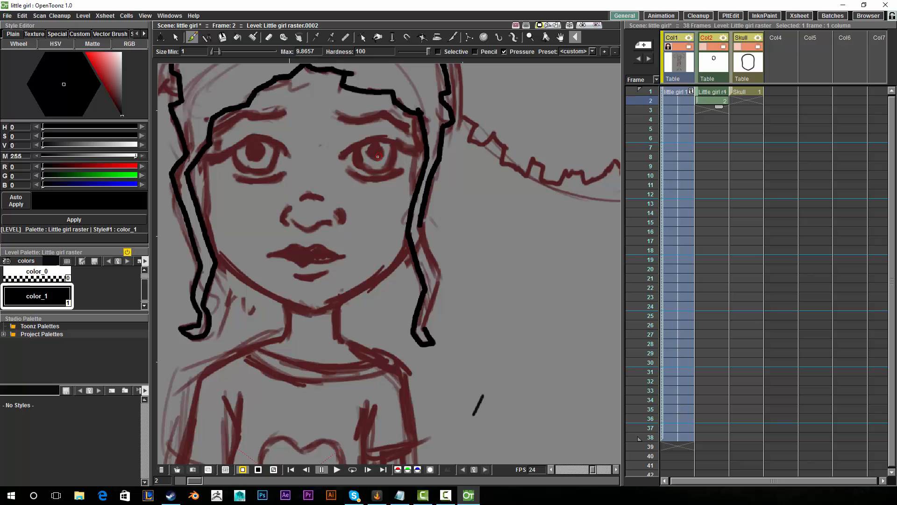
# - Examine the sketched pigtail beside the right side of the head
pyautogui.press('space')
pyautogui.moveTo(234, 242)
pyautogui.mouseDown()
pyautogui.moveTo(338, 187)
pyautogui.moveTo(221, 318)
pyautogui.moveTo(482, 136)
pyautogui.moveTo(223, 458)
pyautogui.moveTo(540, 305)
pyautogui.moveTo(284, 335)
pyautogui.moveTo(376, 225)
pyautogui.moveTo(341, 197)
pyautogui.moveTo(114, 310)
pyautogui.mouseUp()
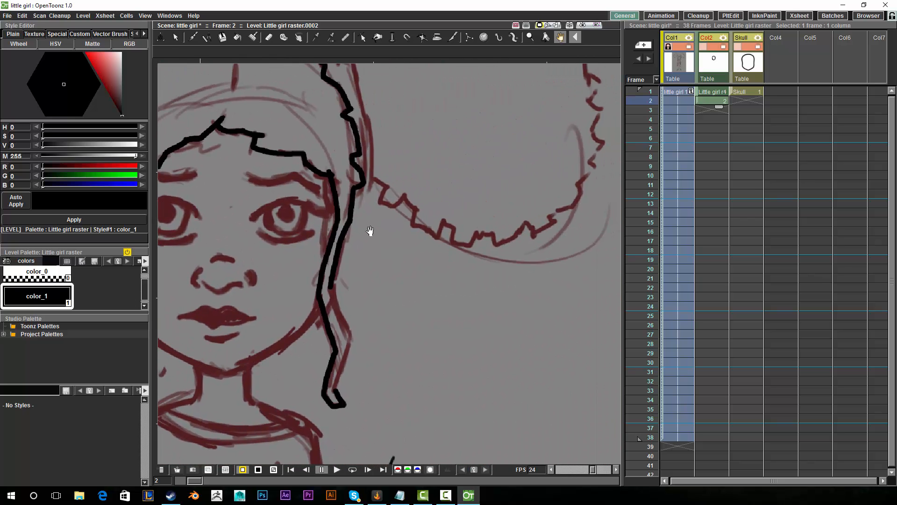
pyautogui.press('b')
pyautogui.press('space')
pyautogui.moveTo(378, 237)
pyautogui.mouseDown()
pyautogui.moveTo(261, 324)
pyautogui.moveTo(495, 117)
pyautogui.moveTo(274, 380)
pyautogui.moveTo(453, 143)
pyautogui.moveTo(330, 302)
pyautogui.moveTo(415, 244)
pyautogui.moveTo(420, 225)
pyautogui.mouseUp()
pyautogui.press('b')
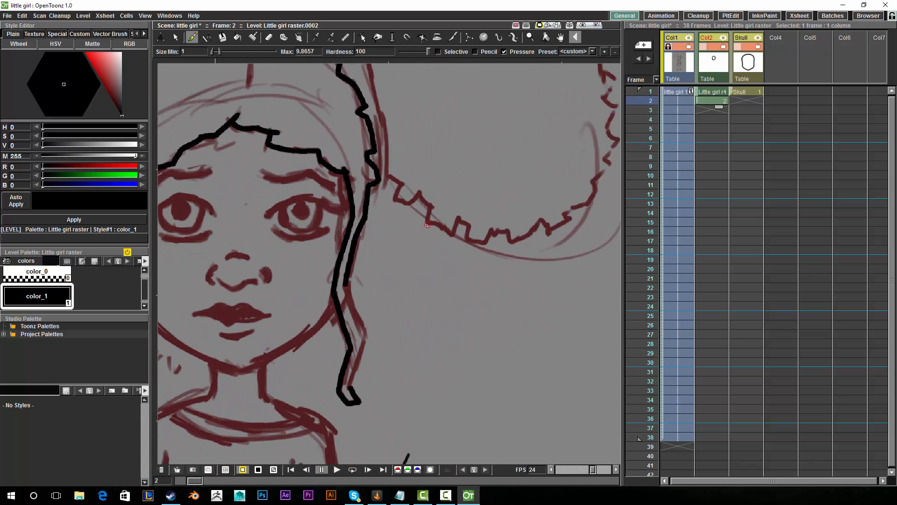
pyautogui.press('space')
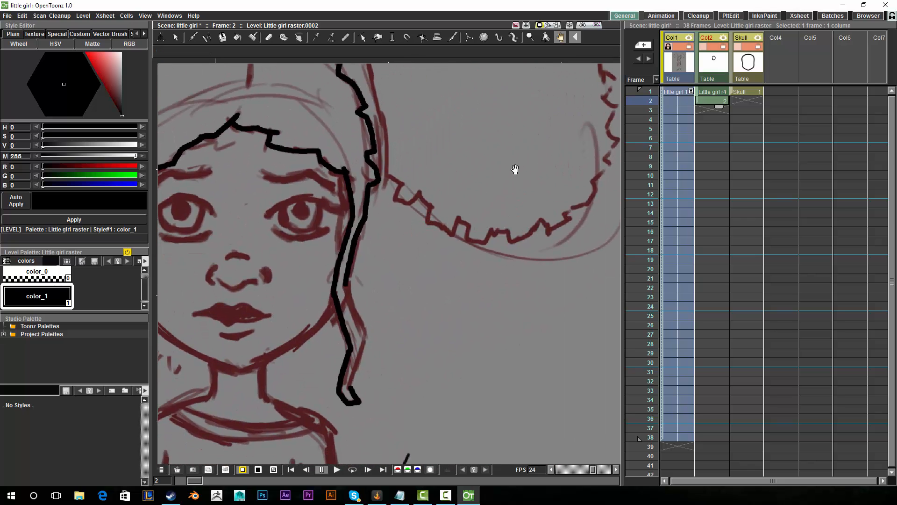
pyautogui.moveTo(513, 182)
pyautogui.mouseDown()
pyautogui.moveTo(468, 134)
pyautogui.moveTo(505, 152)
pyautogui.moveTo(443, 210)
pyautogui.mouseUp()
pyautogui.moveTo(524, 146); pyautogui.dragTo(509, 211)
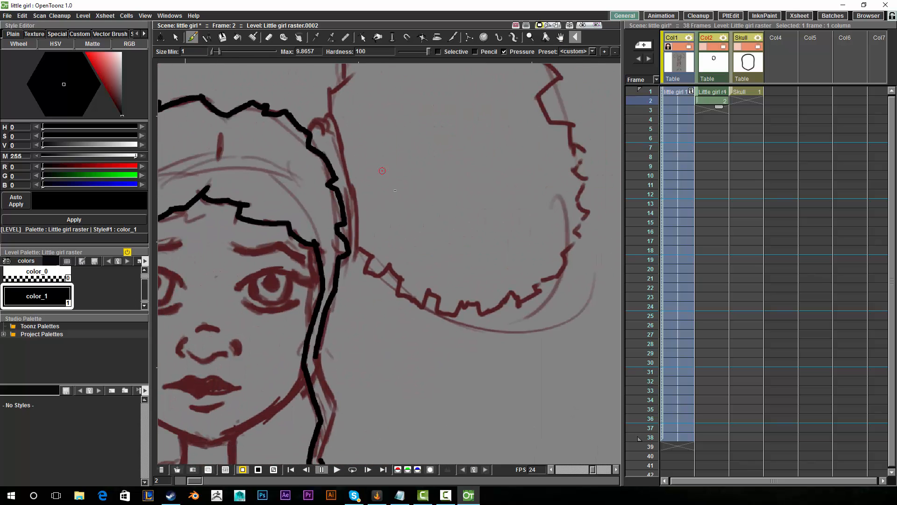
# - Close the right hair lock by tracing its lower outer edge from the tip up to the existing outline
pyautogui.press('space')
pyautogui.moveTo(371, 319); pyautogui.dragTo(438, 119)
pyautogui.moveTo(330, 305); pyautogui.dragTo(311, 385)
pyautogui.moveTo(443, 133); pyautogui.dragTo(388, 229)
pyautogui.moveTo(452, 129)
pyautogui.mouseDown()
pyautogui.moveTo(418, 187)
pyautogui.moveTo(382, 199)
pyautogui.mouseUp()
pyautogui.moveTo(329, 271); pyautogui.dragTo(464, 122)
pyautogui.press('space')
pyautogui.moveTo(391, 344)
pyautogui.mouseDown()
pyautogui.moveTo(405, 290)
pyautogui.moveTo(388, 242)
pyautogui.mouseUp()
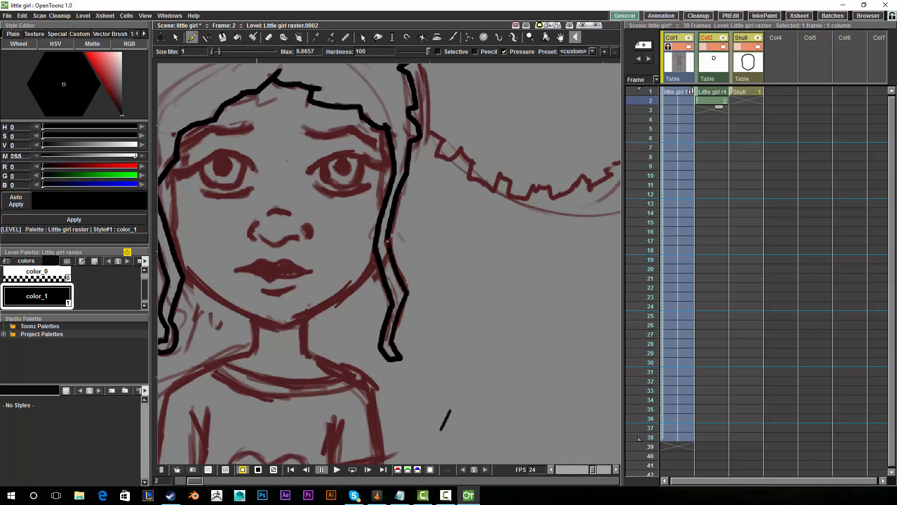
# - Draw the short parting line on the hair above the middle of the forehead
pyautogui.press('space')
pyautogui.moveTo(409, 342); pyautogui.dragTo(483, 441)
pyautogui.moveTo(450, 320); pyautogui.dragTo(475, 183)
pyautogui.moveTo(463, 253); pyautogui.dragTo(443, 416)
pyautogui.moveTo(371, 142); pyautogui.dragTo(366, 182)
pyautogui.hotkey('ctrl', 'z')
pyautogui.moveTo(372, 142); pyautogui.dragTo(364, 172)
pyautogui.press('space')
pyautogui.moveTo(429, 278)
pyautogui.mouseDown()
pyautogui.moveTo(450, 109)
pyautogui.moveTo(349, 248)
pyautogui.moveTo(475, 235)
pyautogui.moveTo(399, 239)
pyautogui.mouseUp()
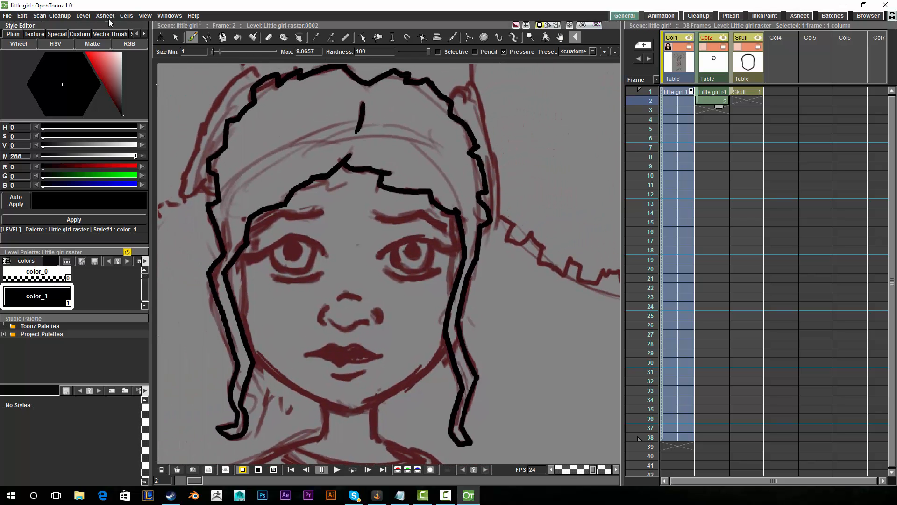
# - Convert the frame 2 hair drawing to vectors in Centerline mode with accuracy 10
pyautogui.click(83, 15)
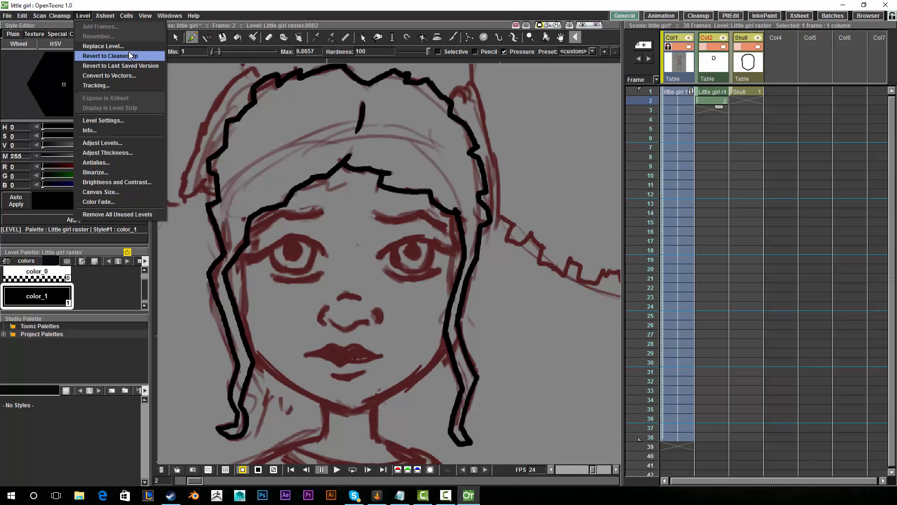
pyautogui.click(127, 76)
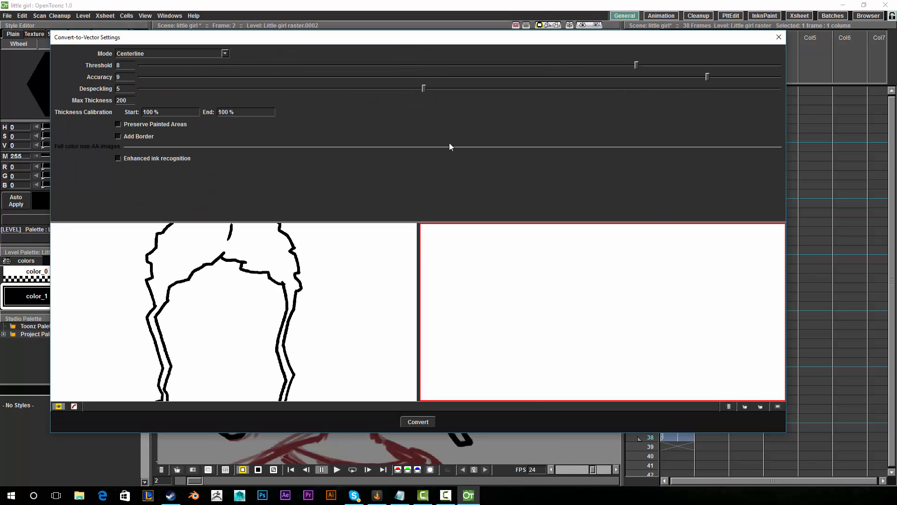
pyautogui.scroll(-1, 554, 323)
pyautogui.moveTo(554, 323); pyautogui.dragTo(524, 349)
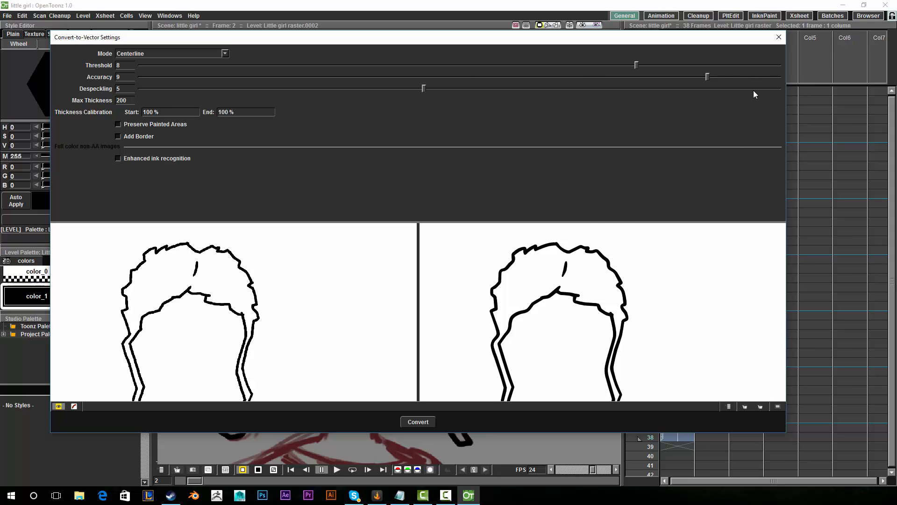
pyautogui.moveTo(708, 76); pyautogui.dragTo(777, 77)
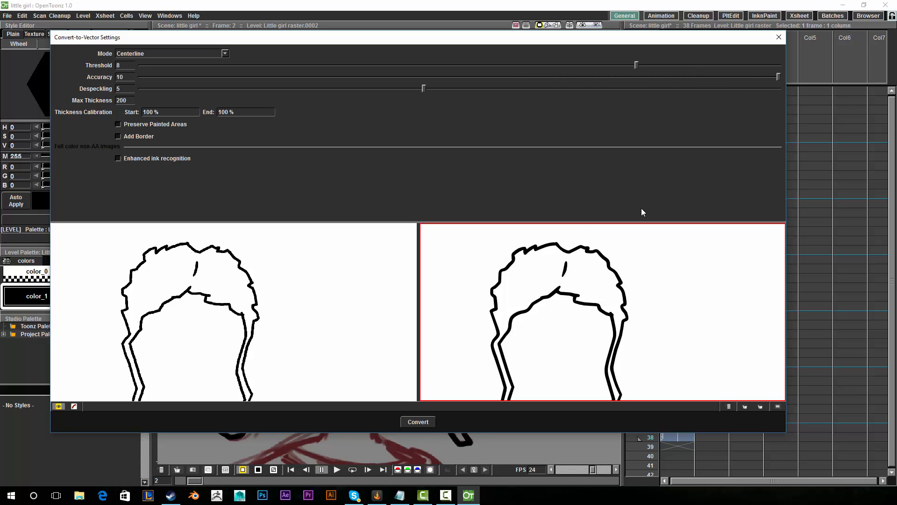
pyautogui.scroll(2, 561, 303)
pyautogui.moveTo(561, 304); pyautogui.dragTo(579, 331)
pyautogui.scroll(-1, 565, 349)
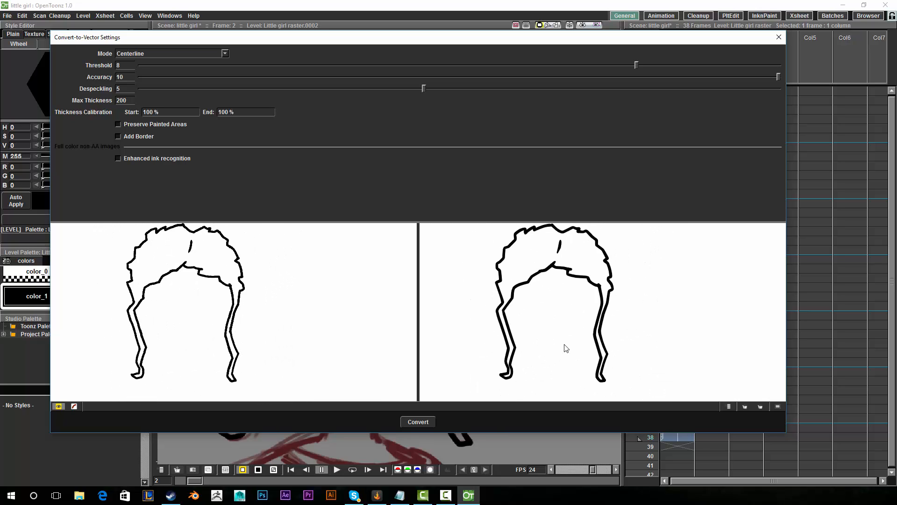
pyautogui.click(418, 421)
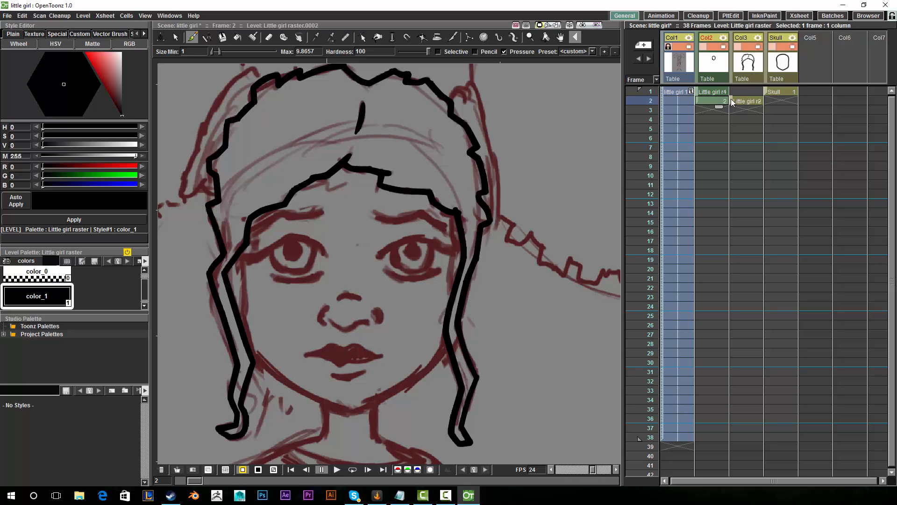
# - Move the vector hair drawing to frame 1 and place its column after the Skull column
pyautogui.moveTo(731, 108)
pyautogui.mouseDown()
pyautogui.moveTo(732, 118)
pyautogui.moveTo(735, 94)
pyautogui.mouseUp()
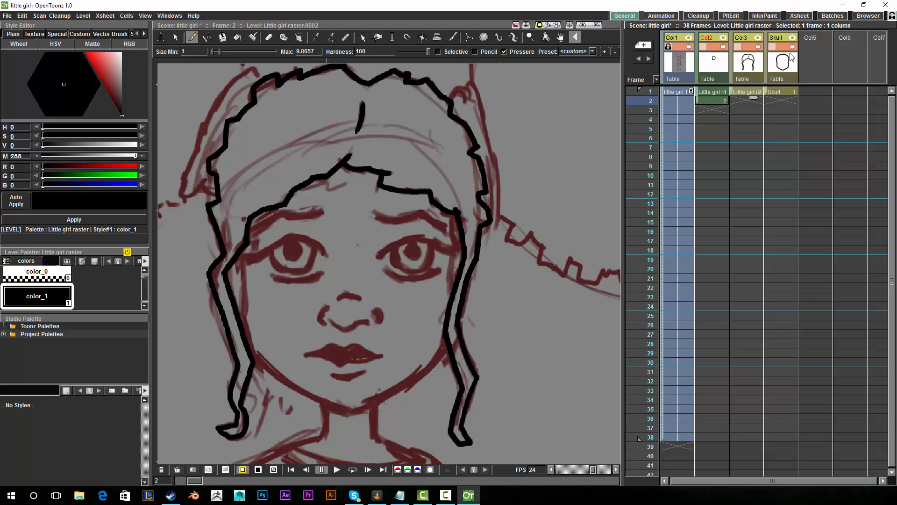
pyautogui.click(747, 66)
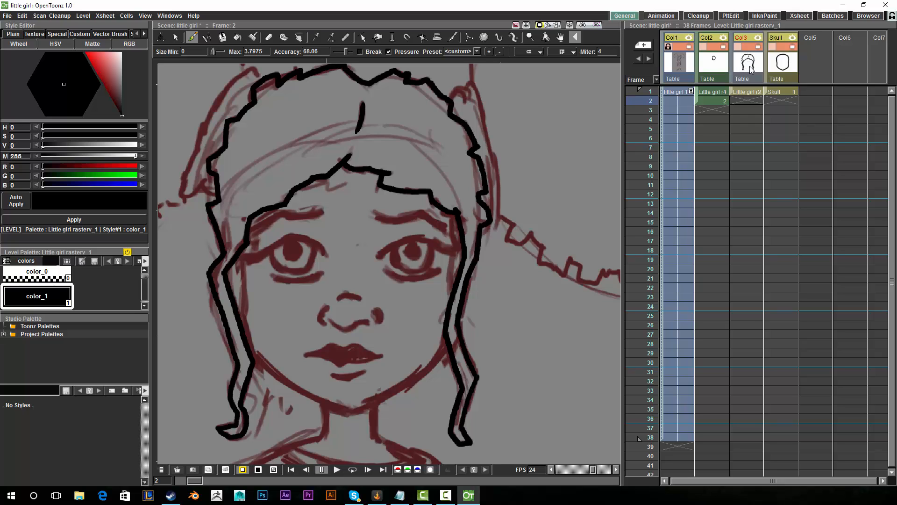
pyautogui.moveTo(767, 69); pyautogui.dragTo(789, 67)
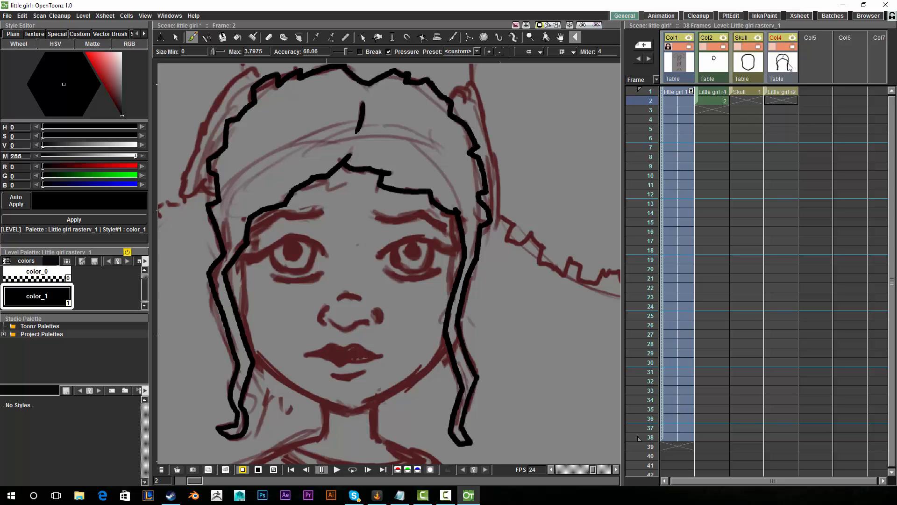
# - Rename the fourth Xsheet column, which holds the vector hair, as Hair_Scalp
pyautogui.doubleClick(780, 38)
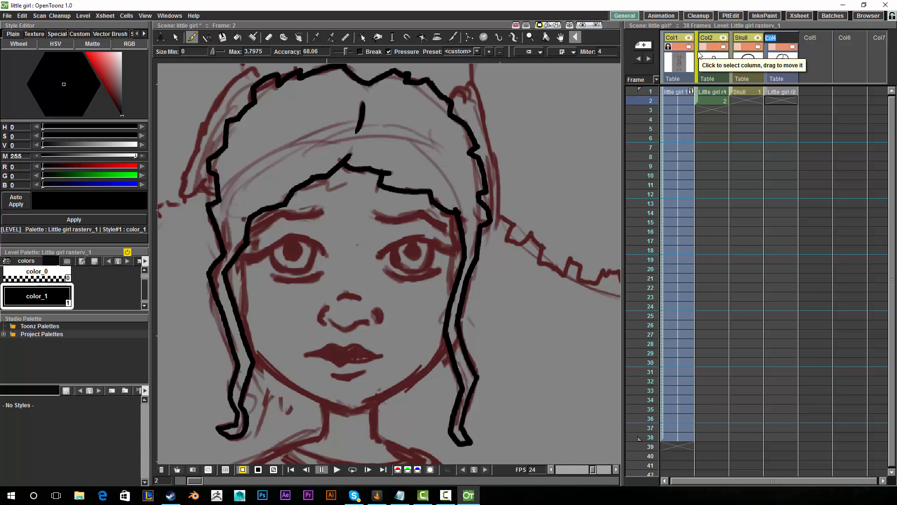
pyautogui.write('Hair_Scalp')
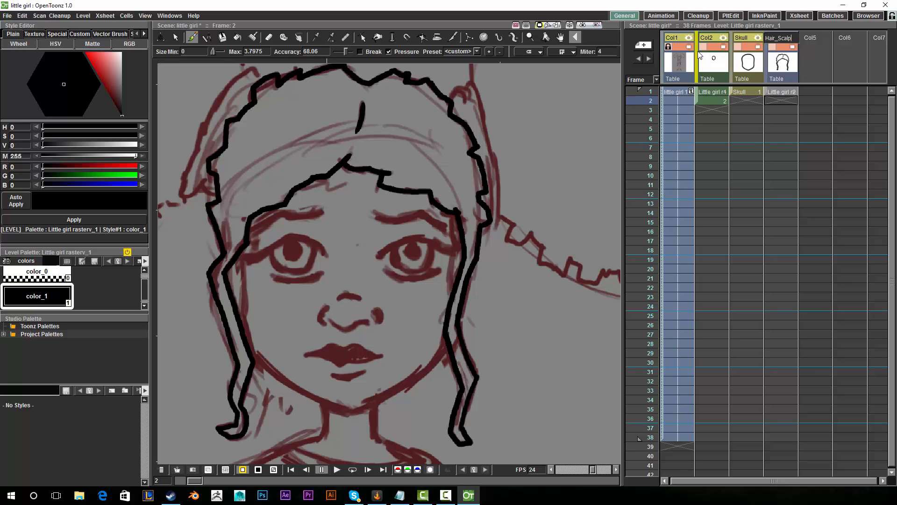
pyautogui.press('Return')
# - Rename the vector hair level as Hair_Scalp in its level settings
pyautogui.click(784, 94)
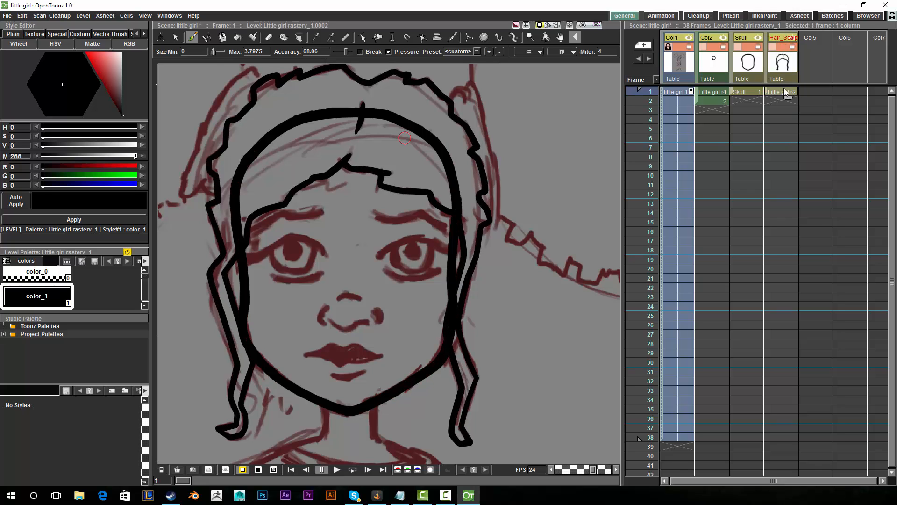
pyautogui.rightClick(784, 89)
pyautogui.click(815, 117)
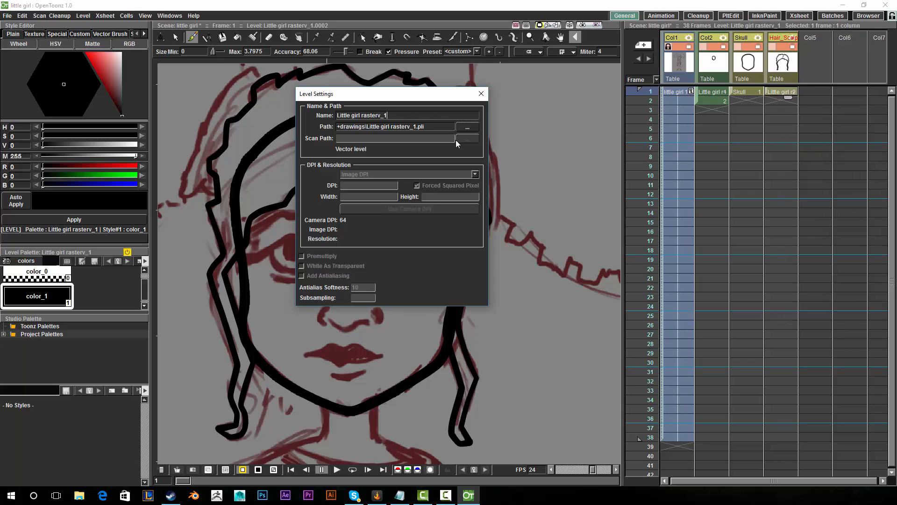
pyautogui.moveTo(428, 115); pyautogui.dragTo(194, 173)
pyautogui.write('Hair_Scalp')
pyautogui.press('Return')
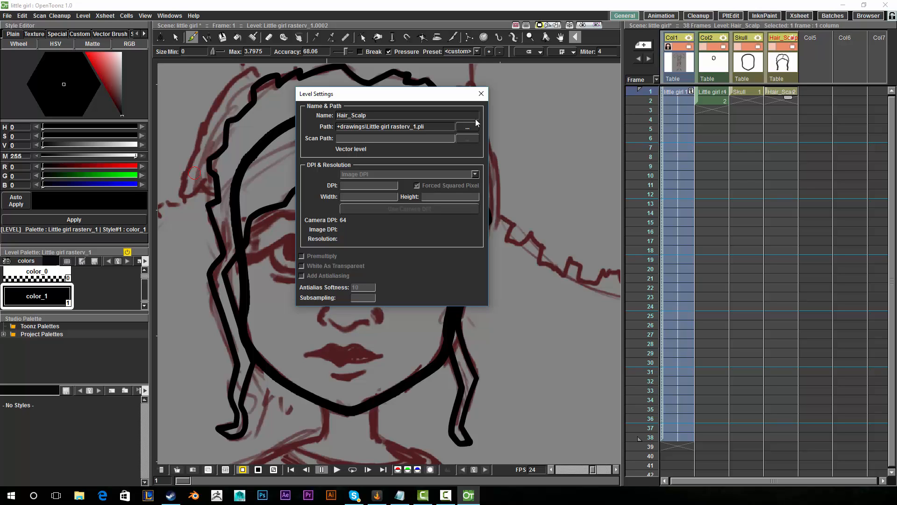
pyautogui.click(481, 93)
# - Widen the Xsheet and toggle the visibility of the Skull and Hair_Scalp columns off and back on
pyautogui.moveTo(623, 159); pyautogui.dragTo(596, 159)
pyautogui.moveTo(397, 246); pyautogui.dragTo(437, 211)
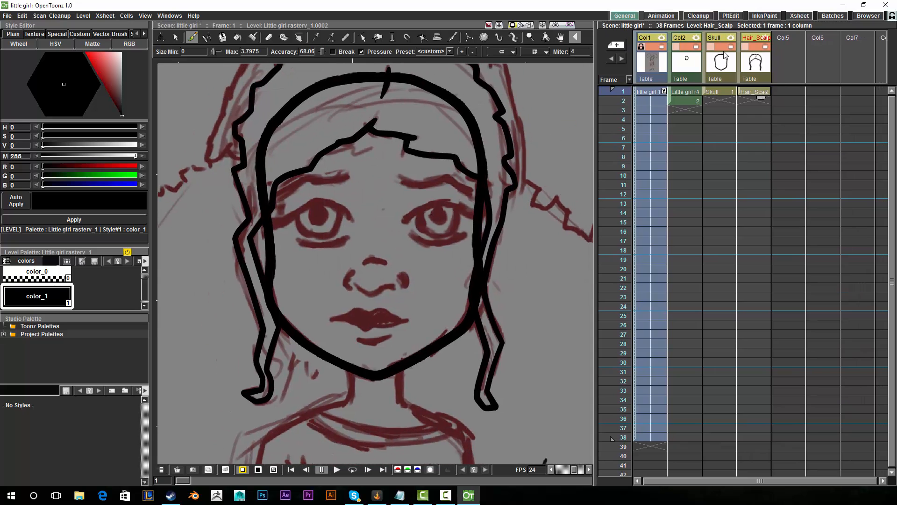
pyautogui.click(716, 39)
pyautogui.click(754, 38)
pyautogui.click(754, 36)
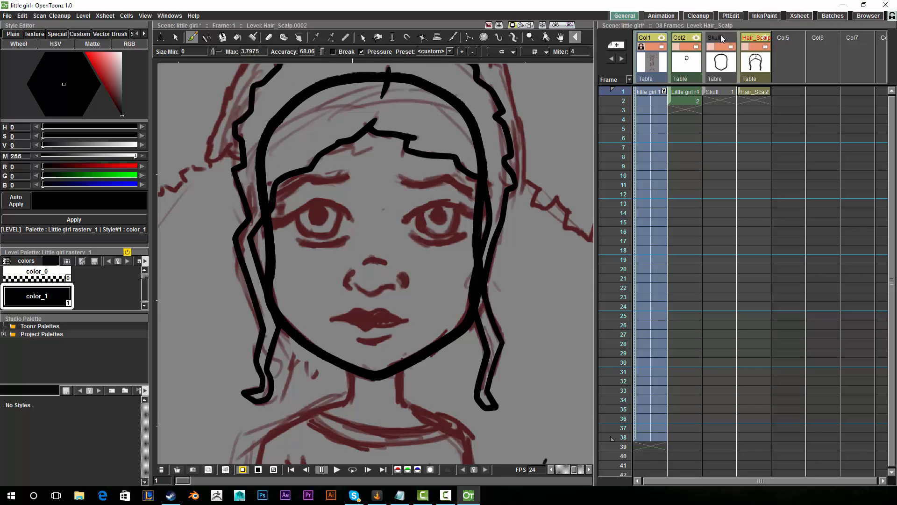
pyautogui.click(723, 38)
# - Select empty frame 3 of the raster level's column and take up the Brush tool at the girl's large hair puff
pyautogui.click(677, 109)
pyautogui.press('space')
pyautogui.moveTo(427, 355)
pyautogui.mouseDown()
pyautogui.moveTo(437, 410)
pyautogui.moveTo(443, 357)
pyautogui.moveTo(443, 377)
pyautogui.mouseUp()
pyautogui.press('space')
pyautogui.moveTo(251, 176); pyautogui.dragTo(259, 96)
pyautogui.click(175, 38)
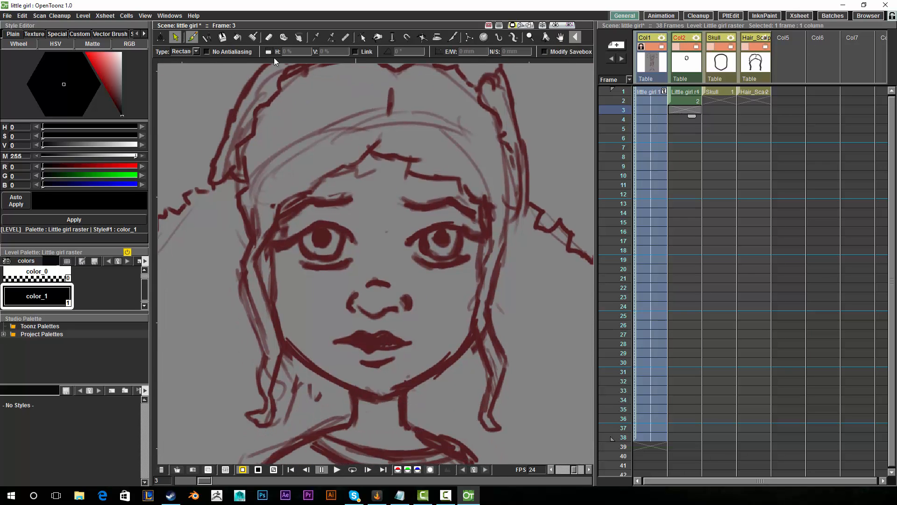
pyautogui.press('space')
pyautogui.moveTo(449, 135); pyautogui.dragTo(359, 211)
pyautogui.click(526, 38)
pyautogui.moveTo(475, 182)
pyautogui.mouseDown()
pyautogui.moveTo(487, 159)
pyautogui.moveTo(469, 188)
pyautogui.moveTo(379, 234)
pyautogui.moveTo(382, 224)
pyautogui.mouseUp()
pyautogui.press('space')
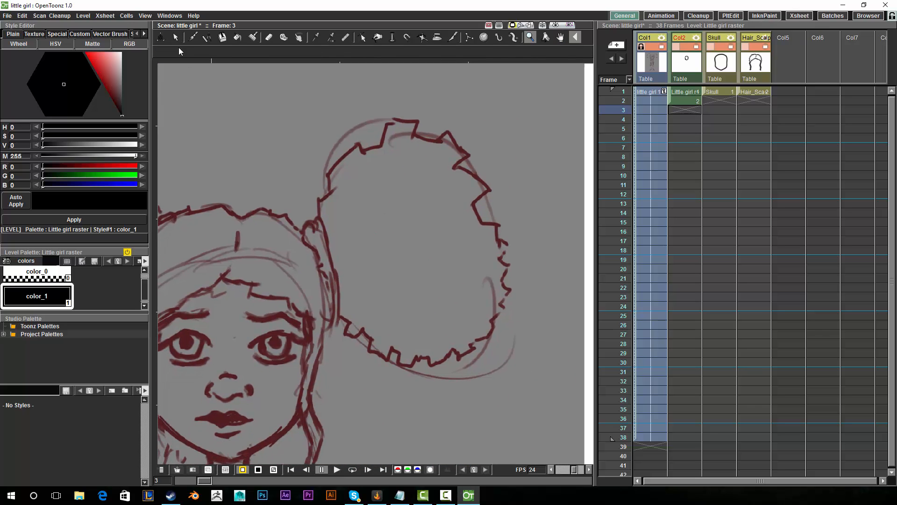
pyautogui.click(193, 38)
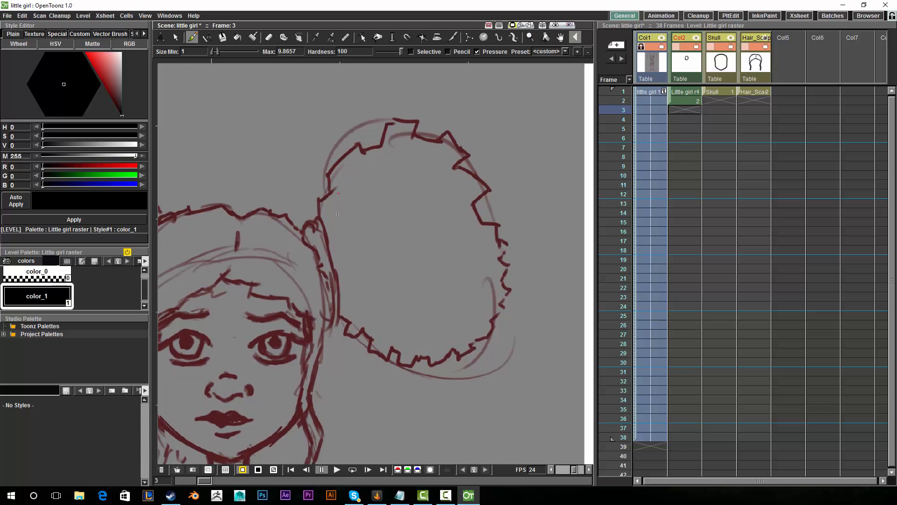
# - Trace the closed base section joining the hair puff to the head on raster frame 3, undoing unsatisfactory strokes
pyautogui.moveTo(312, 227)
pyautogui.mouseDown()
pyautogui.moveTo(320, 219)
pyautogui.moveTo(330, 245)
pyautogui.moveTo(335, 314)
pyautogui.mouseUp()
pyautogui.hotkey('ctrl', 'z')
pyautogui.press('space')
pyautogui.moveTo(372, 223)
pyautogui.mouseDown()
pyautogui.moveTo(429, 172)
pyautogui.moveTo(377, 172)
pyautogui.mouseUp()
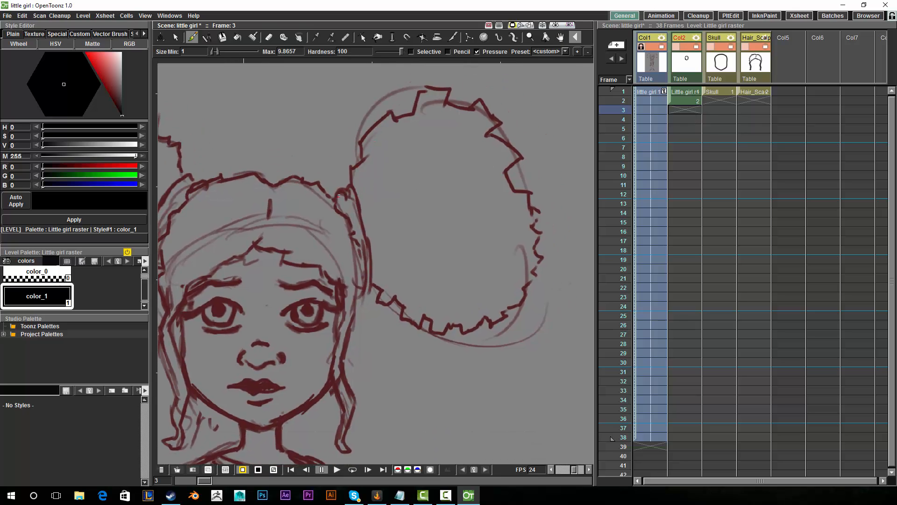
pyautogui.moveTo(348, 200)
pyautogui.mouseDown()
pyautogui.moveTo(337, 190)
pyautogui.moveTo(333, 219)
pyautogui.moveTo(359, 289)
pyautogui.moveTo(368, 285)
pyautogui.moveTo(366, 223)
pyautogui.moveTo(348, 195)
pyautogui.moveTo(362, 255)
pyautogui.mouseUp()
pyautogui.hotkey('ctrl', 'z')
pyautogui.hotkey('ctrl', 'z')
pyautogui.hotkey('ctrl', 'z')
pyautogui.hotkey('ctrl', 'z')
pyautogui.moveTo(350, 202)
pyautogui.mouseDown()
pyautogui.moveTo(344, 190)
pyautogui.moveTo(336, 205)
pyautogui.moveTo(351, 279)
pyautogui.mouseUp()
pyautogui.hotkey('ctrl', 'z')
pyautogui.hotkey('ctrl', 'z')
pyautogui.moveTo(349, 199)
pyautogui.mouseDown()
pyautogui.moveTo(331, 222)
pyautogui.moveTo(340, 190)
pyautogui.moveTo(309, 252)
pyautogui.moveTo(324, 278)
pyautogui.moveTo(355, 290)
pyautogui.moveTo(363, 273)
pyautogui.moveTo(367, 286)
pyautogui.moveTo(371, 280)
pyautogui.moveTo(365, 220)
pyautogui.moveTo(347, 192)
pyautogui.moveTo(353, 187)
pyautogui.moveTo(367, 234)
pyautogui.mouseUp()
pyautogui.hotkey('ctrl', 'z')
pyautogui.press('space')
pyautogui.moveTo(455, 286); pyautogui.dragTo(465, 373)
pyautogui.moveTo(449, 198); pyautogui.dragTo(475, 140)
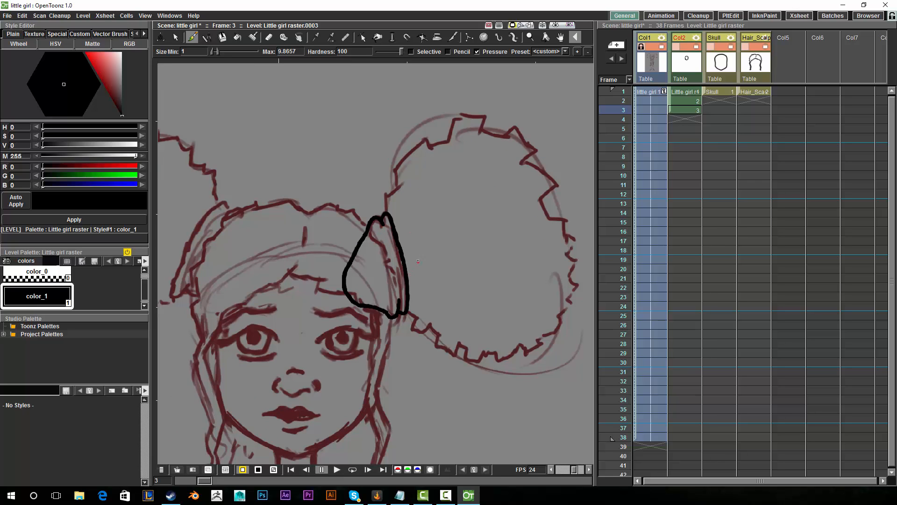
# - Trace the jagged outline of the hair puff around the sketch on raster frame 3, joining it to the base section
pyautogui.press('space')
pyautogui.moveTo(380, 252); pyautogui.dragTo(404, 212)
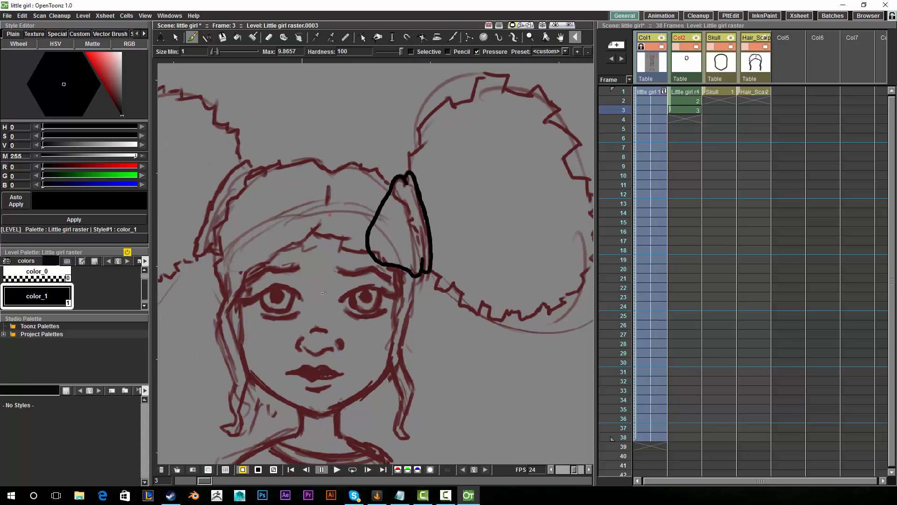
pyautogui.press('space')
pyautogui.moveTo(433, 183); pyautogui.dragTo(455, 227)
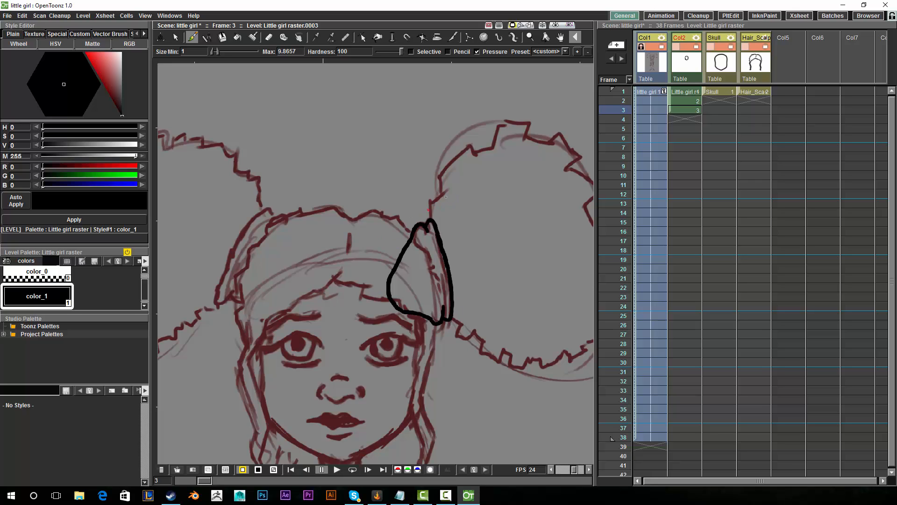
pyautogui.press('space')
pyautogui.moveTo(442, 199); pyautogui.dragTo(363, 193)
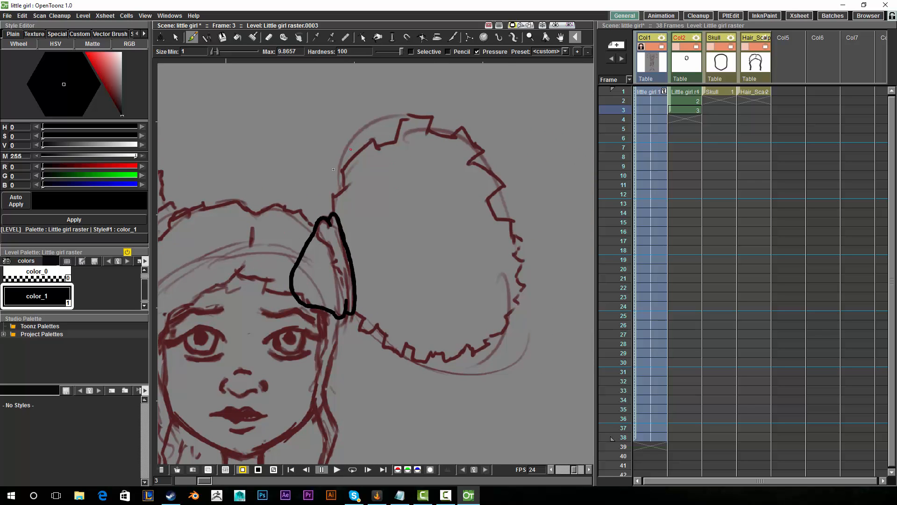
pyautogui.moveTo(333, 214)
pyautogui.mouseDown()
pyautogui.moveTo(346, 191)
pyautogui.moveTo(344, 170)
pyautogui.moveTo(372, 142)
pyautogui.moveTo(395, 143)
pyautogui.moveTo(401, 118)
pyautogui.moveTo(431, 116)
pyautogui.moveTo(438, 124)
pyautogui.moveTo(429, 135)
pyautogui.moveTo(450, 138)
pyautogui.moveTo(461, 126)
pyautogui.moveTo(483, 151)
pyautogui.moveTo(474, 160)
pyautogui.moveTo(502, 185)
pyautogui.moveTo(488, 198)
pyautogui.moveTo(492, 213)
pyautogui.moveTo(511, 222)
pyautogui.moveTo(518, 248)
pyautogui.moveTo(529, 246)
pyautogui.moveTo(514, 253)
pyautogui.moveTo(523, 285)
pyautogui.moveTo(510, 324)
pyautogui.moveTo(506, 317)
pyautogui.moveTo(485, 347)
pyautogui.moveTo(454, 354)
pyautogui.moveTo(509, 314)
pyautogui.moveTo(473, 354)
pyautogui.moveTo(468, 344)
pyautogui.moveTo(445, 358)
pyautogui.moveTo(411, 361)
pyautogui.moveTo(404, 344)
pyautogui.moveTo(395, 353)
pyautogui.moveTo(382, 346)
pyautogui.moveTo(386, 334)
pyautogui.moveTo(364, 332)
pyautogui.moveTo(356, 312)
pyautogui.mouseUp()
pyautogui.hotkey('ctrl', 'z')
pyautogui.hotkey('ctrl', 's')
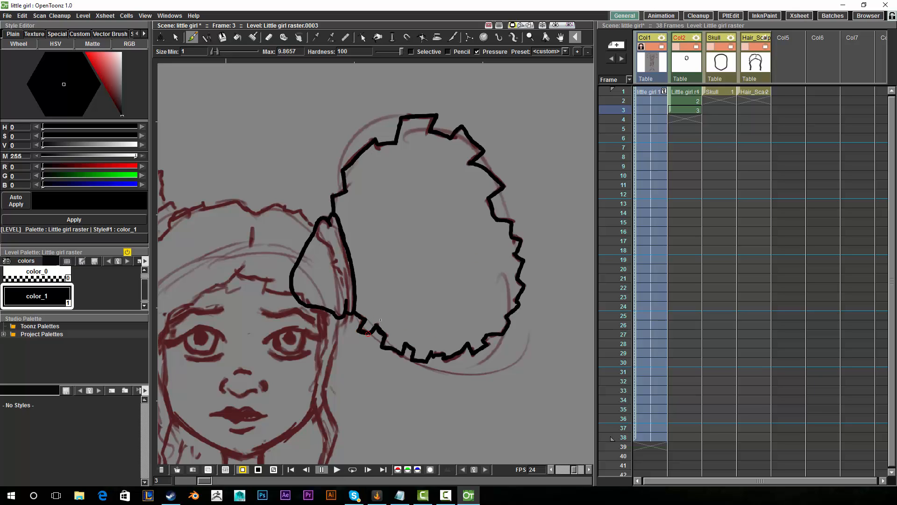
pyautogui.press('space')
pyautogui.moveTo(460, 200)
pyautogui.mouseDown()
pyautogui.moveTo(458, 218)
pyautogui.moveTo(452, 177)
pyautogui.moveTo(473, 164)
pyautogui.mouseUp()
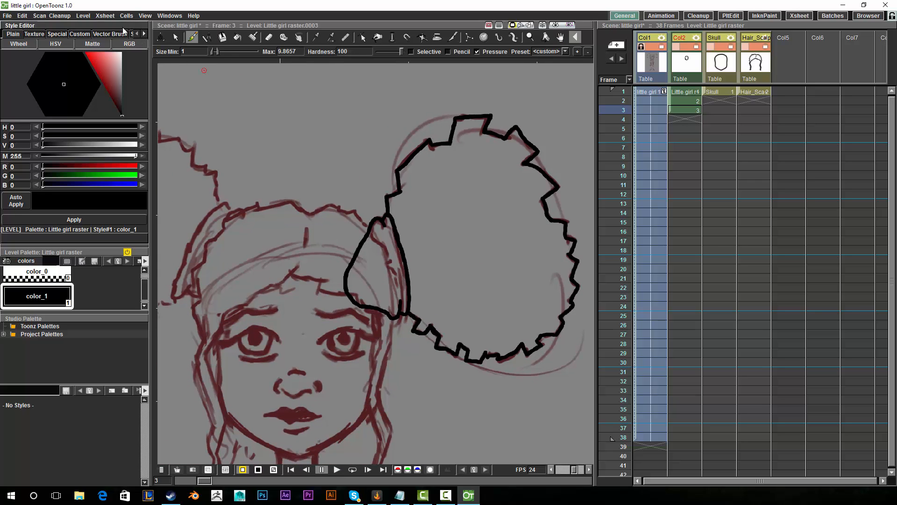
# - Convert the hair puff drawing in raster frame 3 to vectors using Centerline mode, selecting its cell for the conversion
pyautogui.click(83, 18)
pyautogui.click(136, 73)
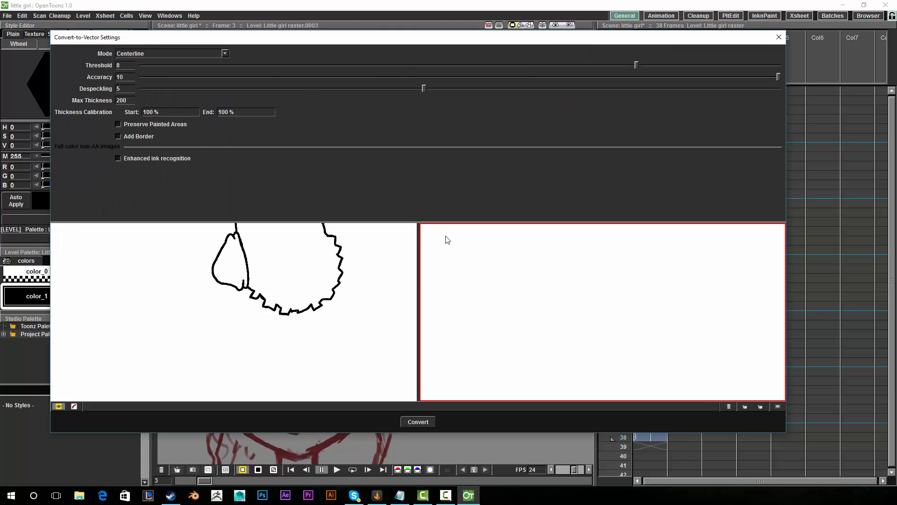
pyautogui.moveTo(656, 304); pyautogui.dragTo(615, 334)
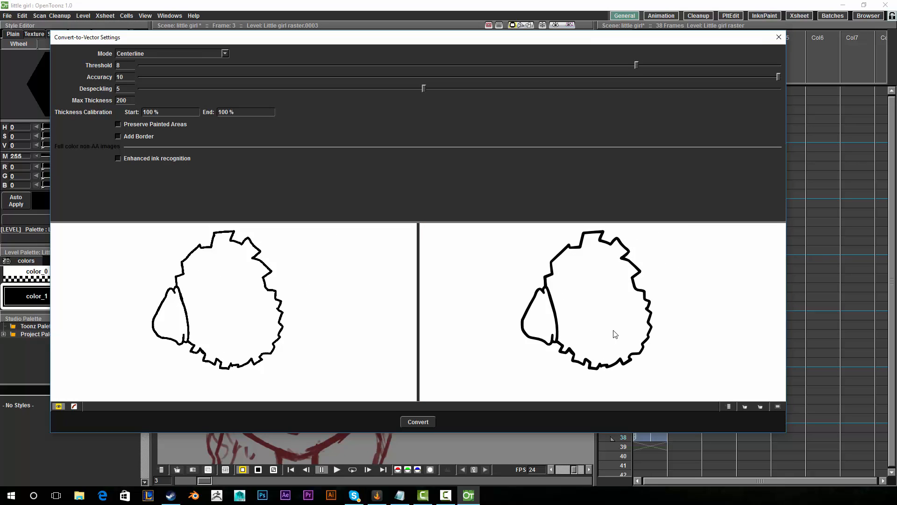
pyautogui.click(417, 422)
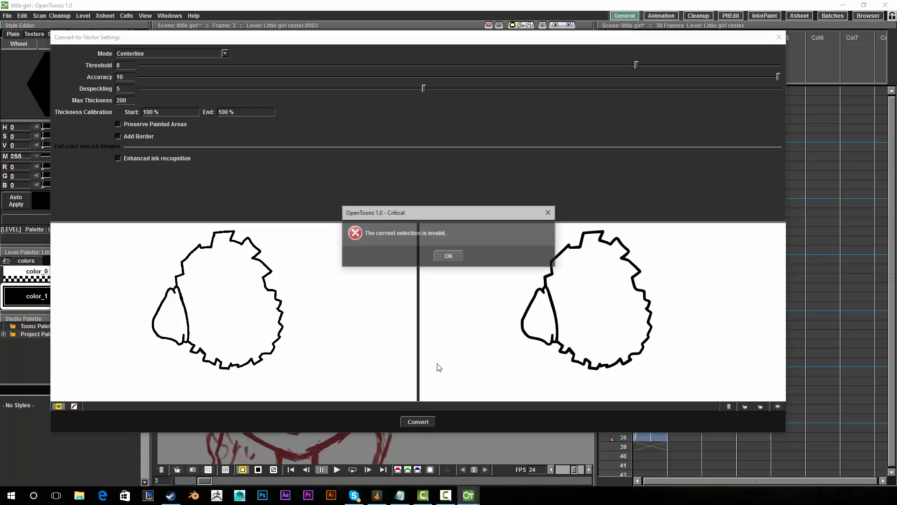
pyautogui.click(447, 256)
pyautogui.moveTo(318, 40); pyautogui.dragTo(168, 18)
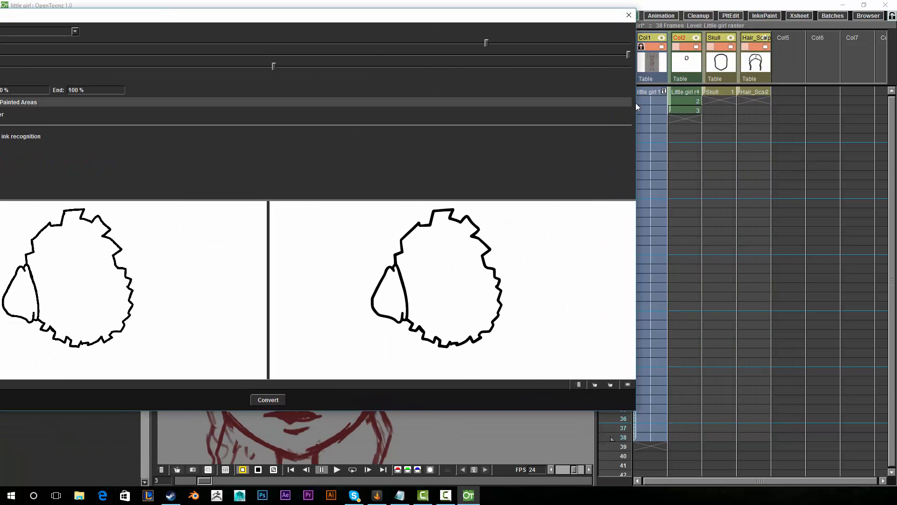
pyautogui.click(688, 111)
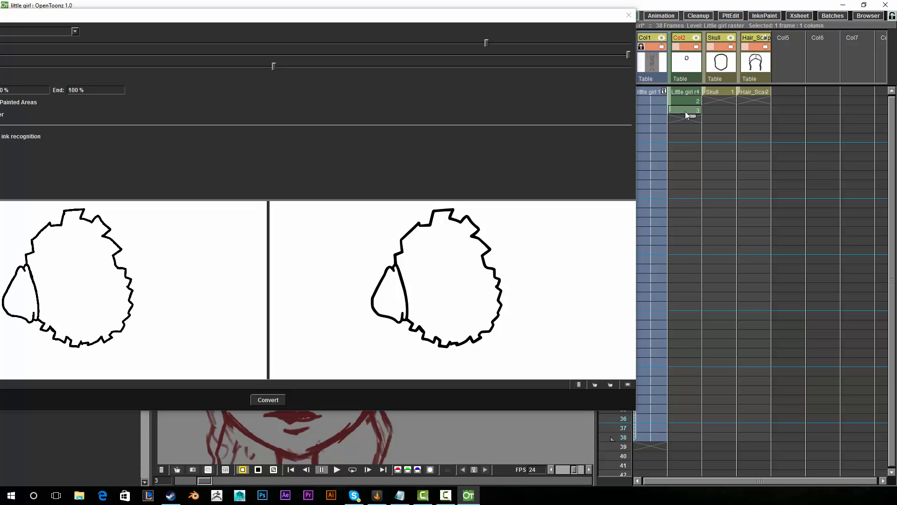
pyautogui.click(269, 400)
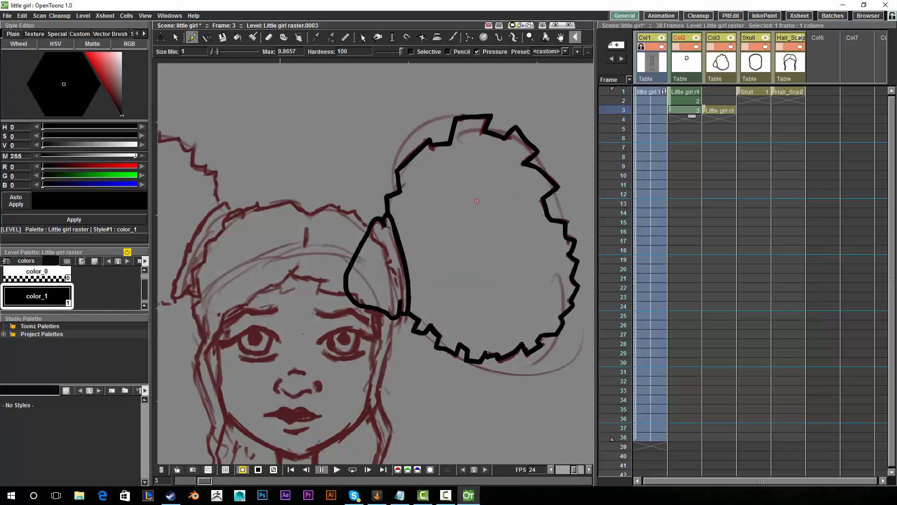
# - Move the vector hair puff drawing to frame 1 and select its Xsheet column
pyautogui.click(706, 109)
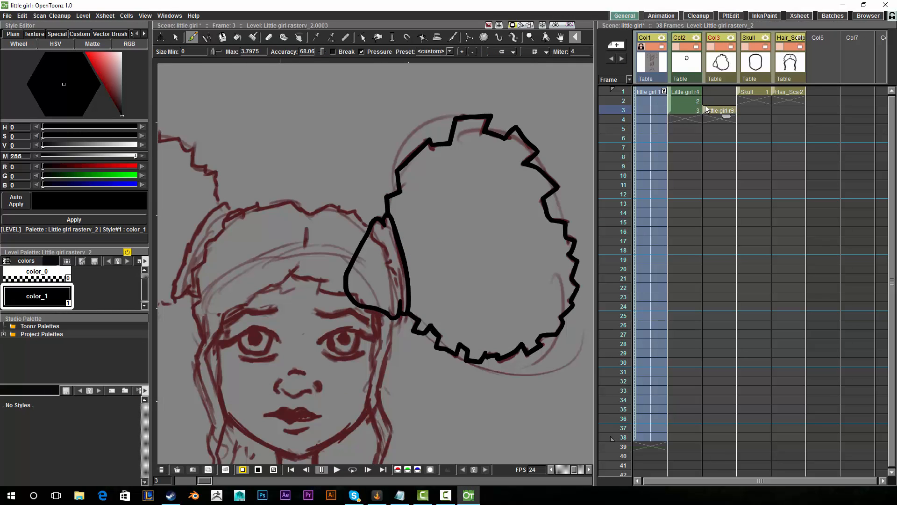
pyautogui.moveTo(706, 96)
pyautogui.mouseDown()
pyautogui.moveTo(705, 108)
pyautogui.moveTo(705, 92)
pyautogui.mouseUp()
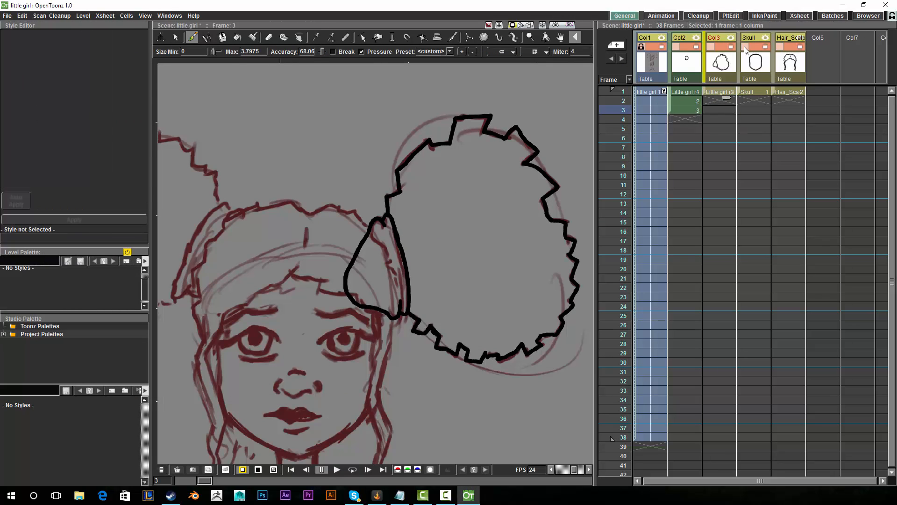
pyautogui.click(705, 44)
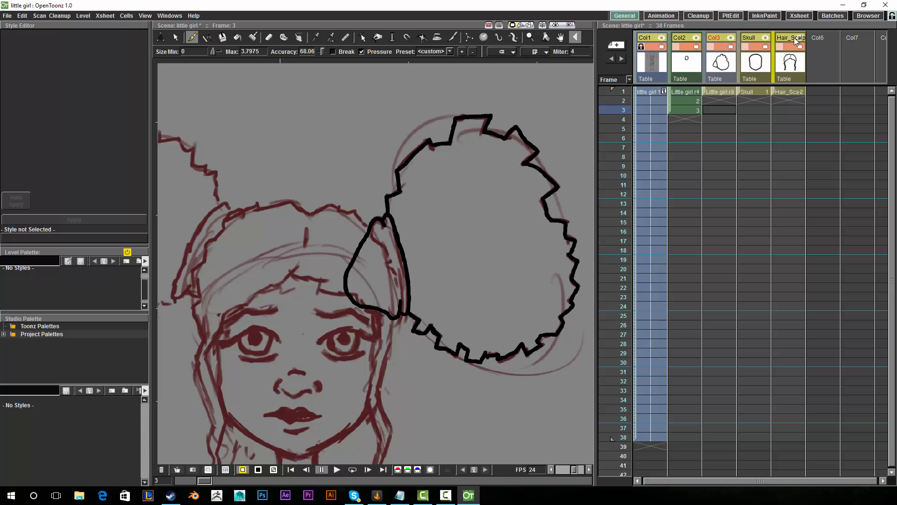
# - Rename the Col3 column, which holds the vector hair puff, as Hair_R
pyautogui.scroll(2, 511, 156)
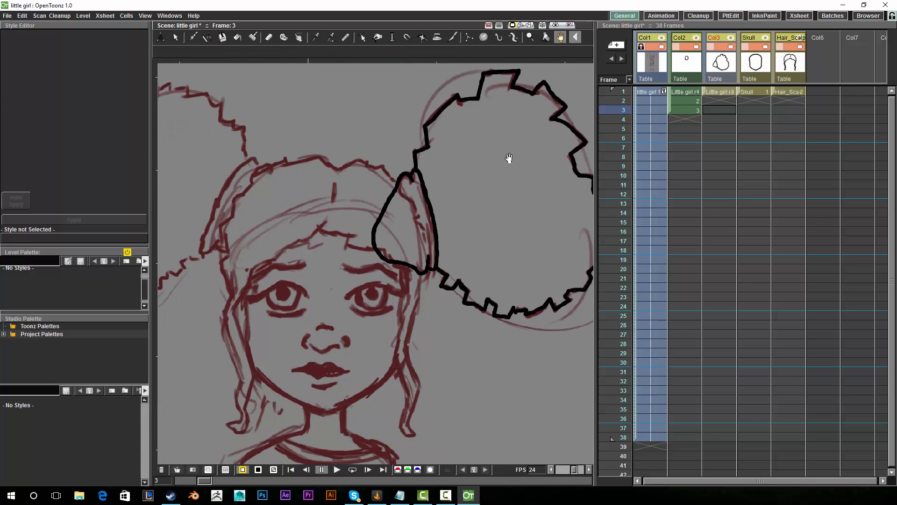
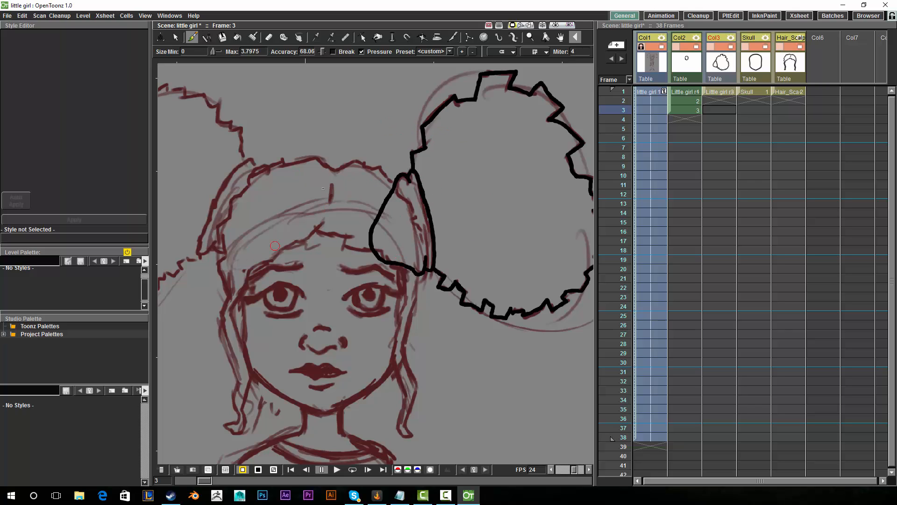
pyautogui.press('space')
pyautogui.moveTo(451, 174); pyautogui.dragTo(425, 217)
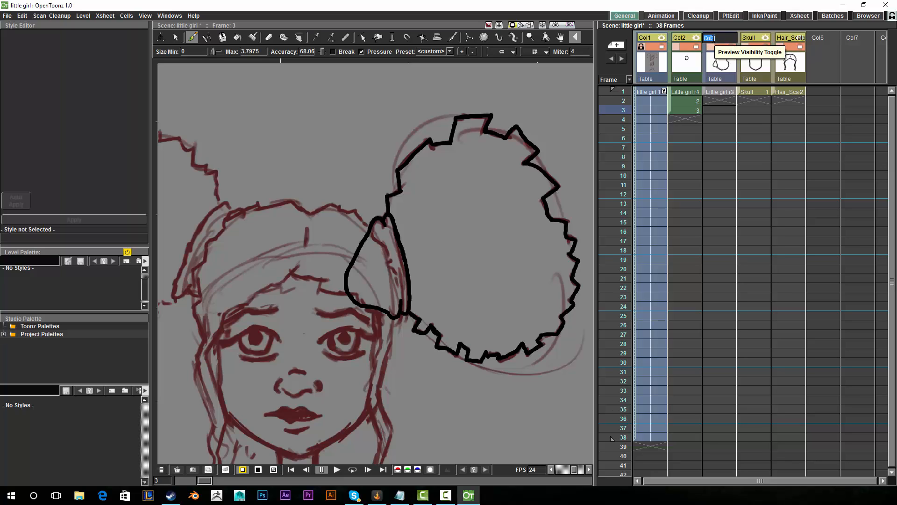
pyautogui.write('HA')
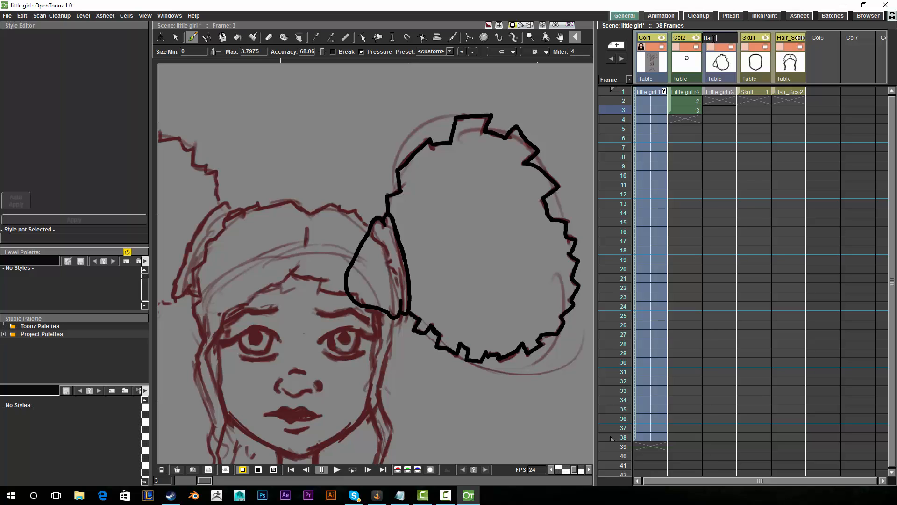
pyautogui.press('Return')
pyautogui.moveTo(440, 247); pyautogui.dragTo(495, 202)
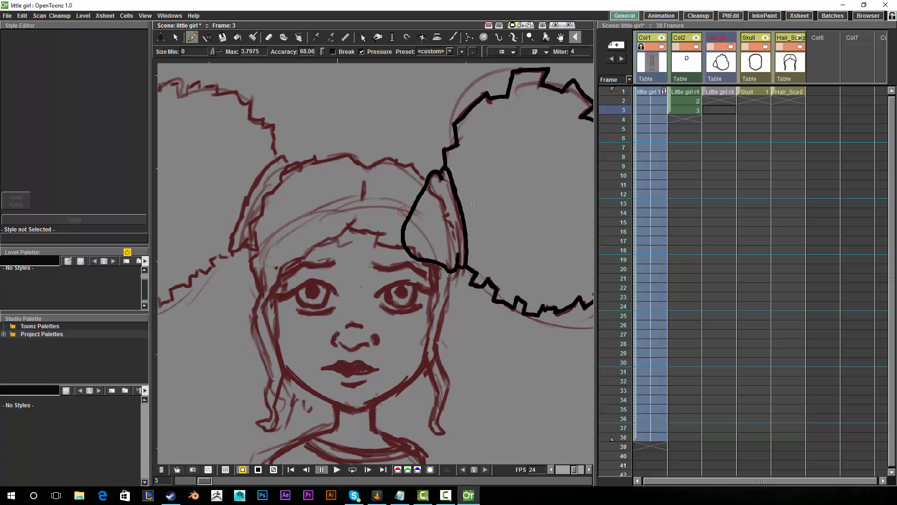
pyautogui.moveTo(536, 200); pyautogui.dragTo(454, 205)
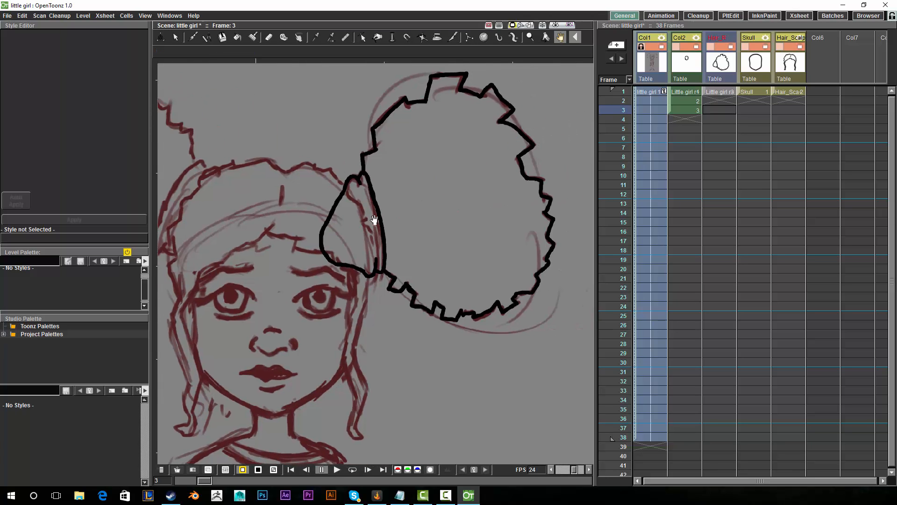
pyautogui.moveTo(375, 217); pyautogui.dragTo(468, 195)
pyautogui.moveTo(449, 251); pyautogui.dragTo(357, 285)
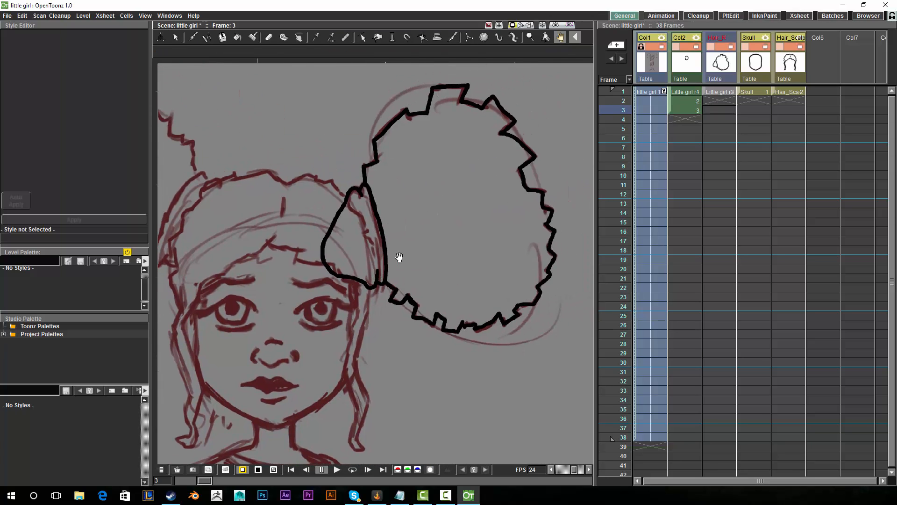
pyautogui.press('b')
pyautogui.press('space')
pyautogui.moveTo(458, 206); pyautogui.dragTo(498, 193)
pyautogui.moveTo(438, 229); pyautogui.dragTo(490, 201)
pyautogui.moveTo(464, 229); pyautogui.dragTo(440, 242)
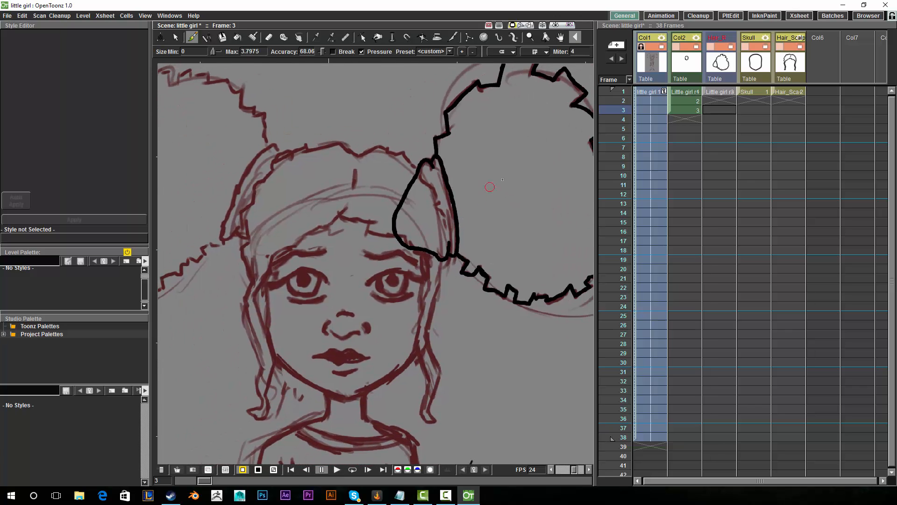
pyautogui.press('space')
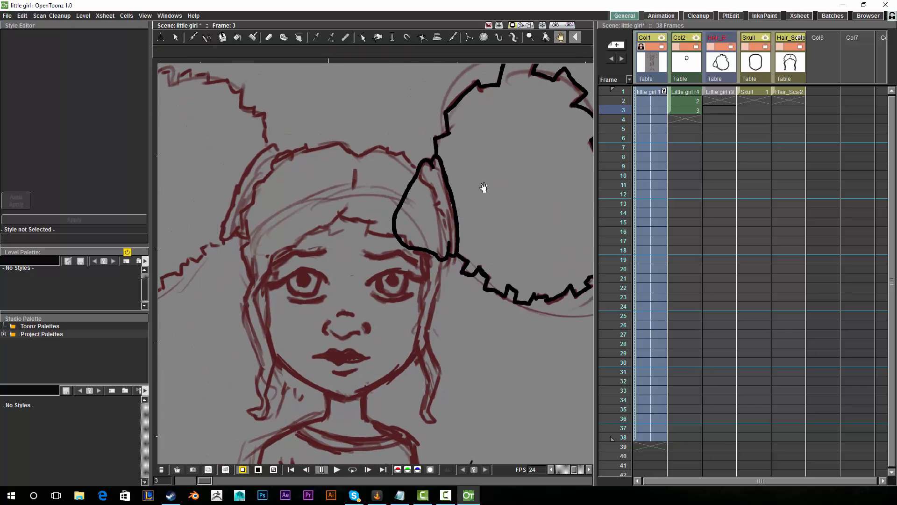
pyautogui.moveTo(500, 180); pyautogui.dragTo(447, 207)
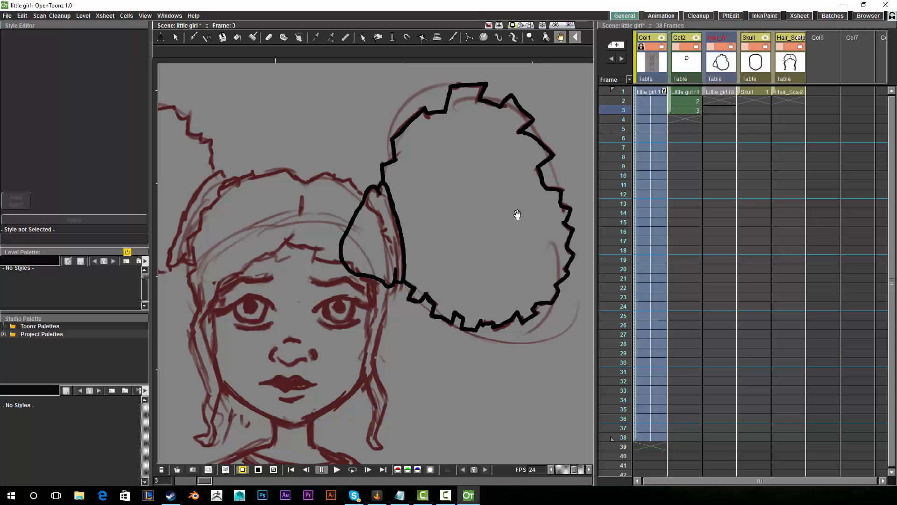
pyautogui.moveTo(497, 200); pyautogui.dragTo(461, 228)
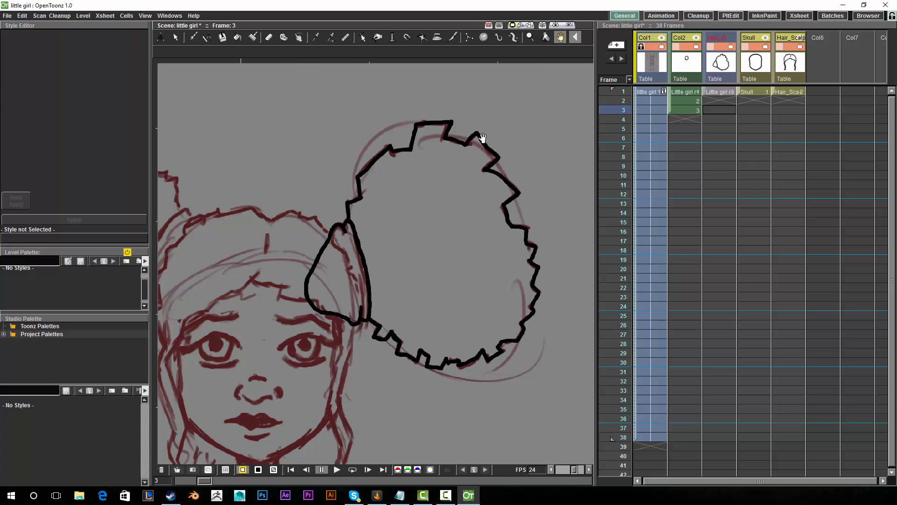
pyautogui.moveTo(442, 195); pyautogui.dragTo(445, 176)
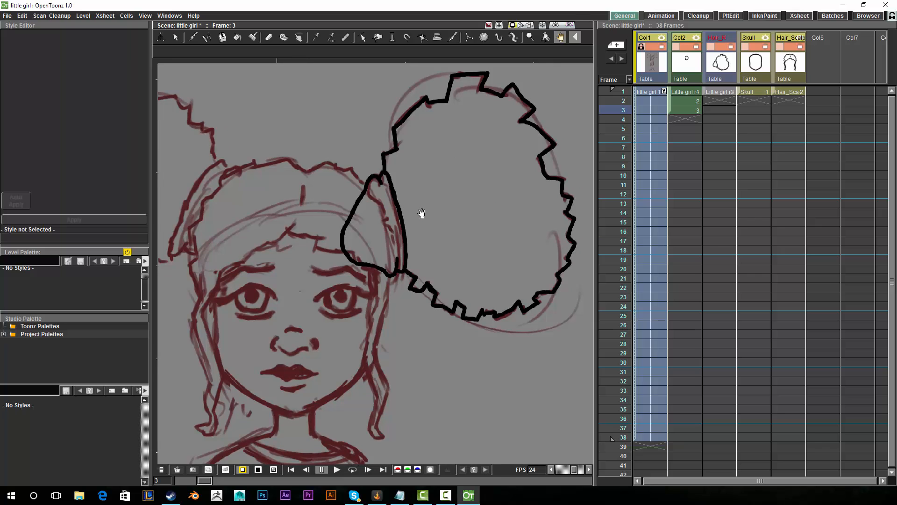
pyautogui.moveTo(480, 206); pyautogui.dragTo(498, 200)
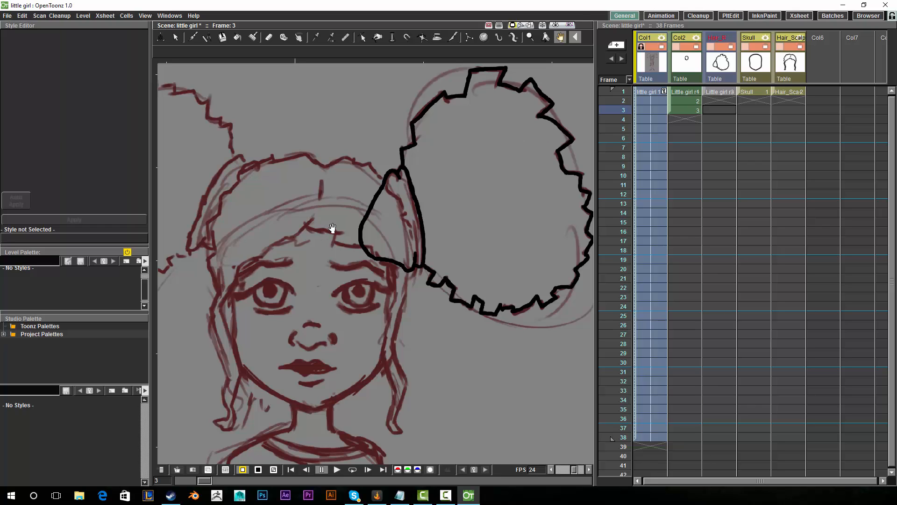
pyautogui.moveTo(472, 146)
pyautogui.mouseDown()
pyautogui.moveTo(434, 188)
pyautogui.moveTo(429, 180)
pyautogui.mouseUp()
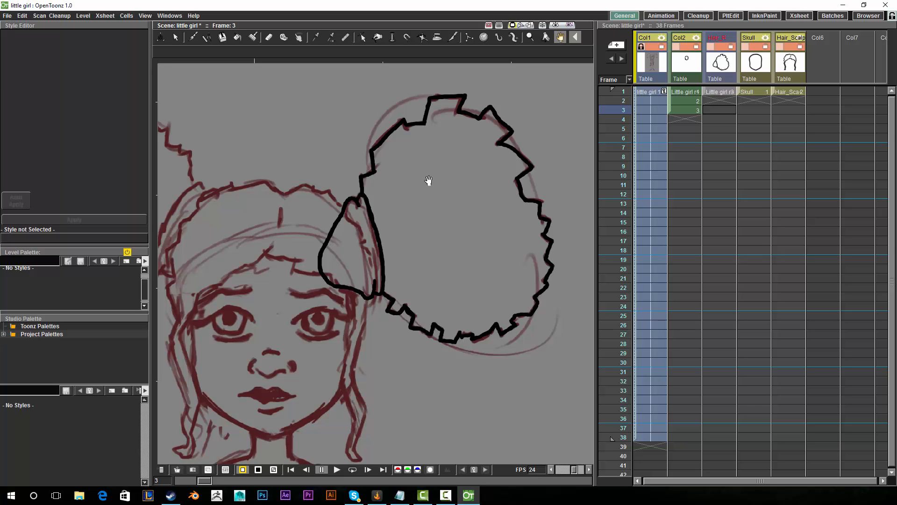
pyautogui.moveTo(456, 202); pyautogui.dragTo(437, 220)
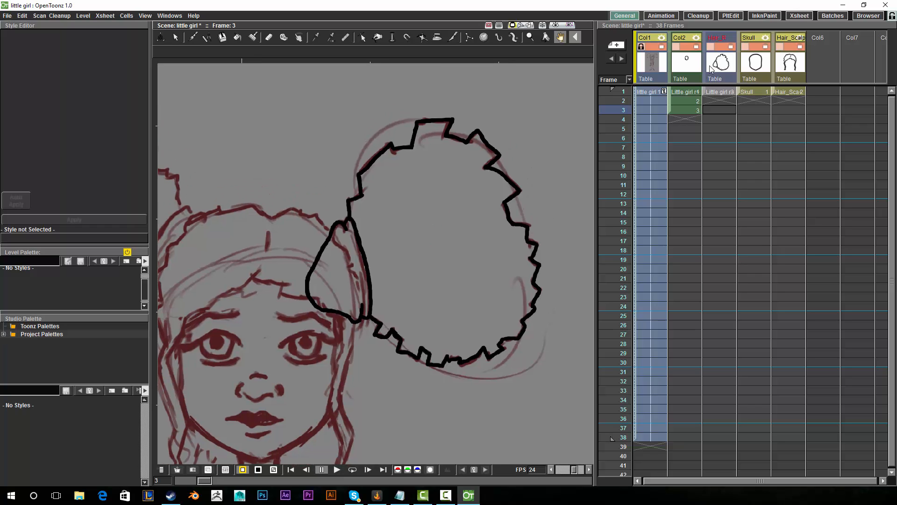
pyautogui.moveTo(410, 213); pyautogui.dragTo(483, 187)
pyautogui.moveTo(441, 237); pyautogui.dragTo(432, 158)
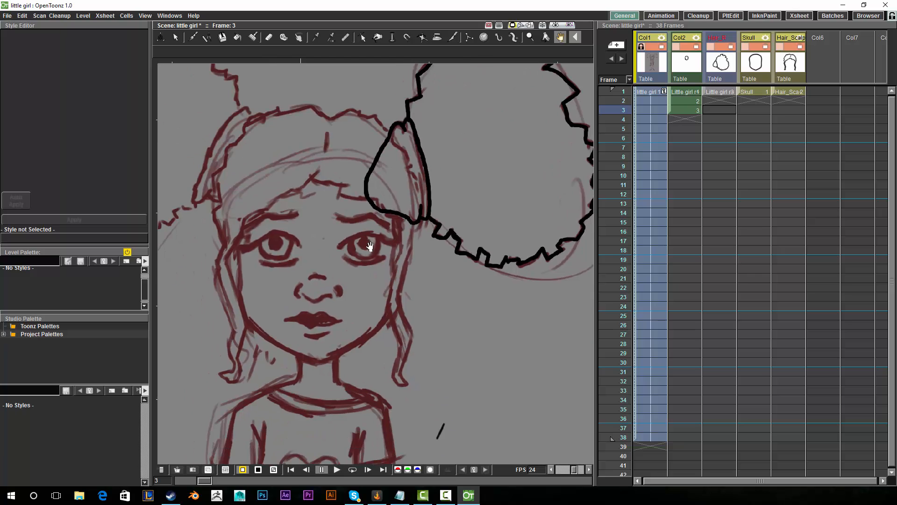
pyautogui.moveTo(340, 290); pyautogui.dragTo(313, 327)
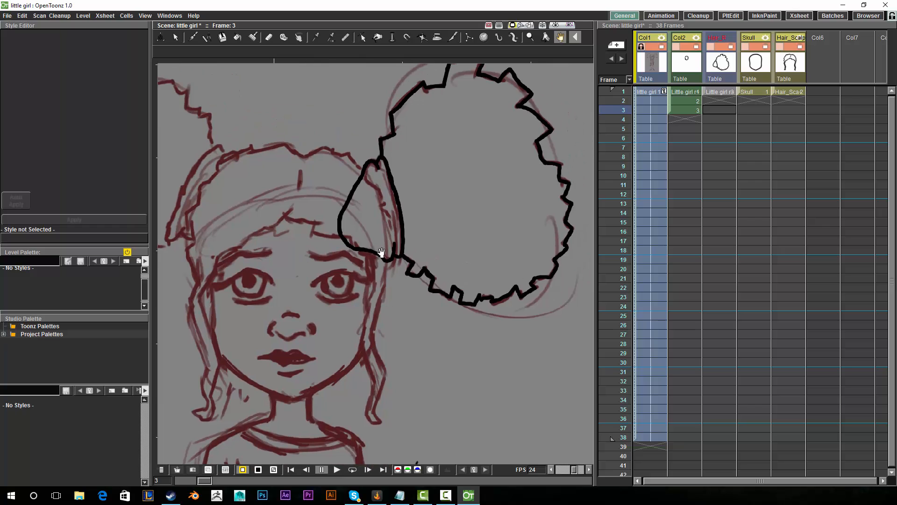
pyautogui.moveTo(403, 318); pyautogui.dragTo(401, 237)
pyautogui.moveTo(449, 162)
pyautogui.mouseDown()
pyautogui.moveTo(420, 357)
pyautogui.moveTo(428, 362)
pyautogui.mouseUp()
pyautogui.moveTo(502, 158)
pyautogui.mouseDown()
pyautogui.moveTo(561, 108)
pyautogui.moveTo(543, 126)
pyautogui.mouseUp()
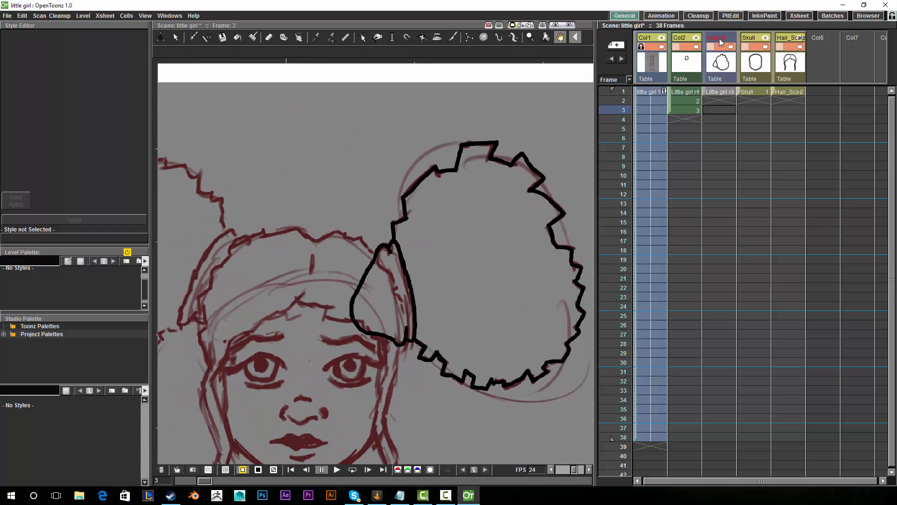
# - Rename the level in frame 1 of the Hair_R column as Hair_R in its level settings
pyautogui.doubleClick(721, 90)
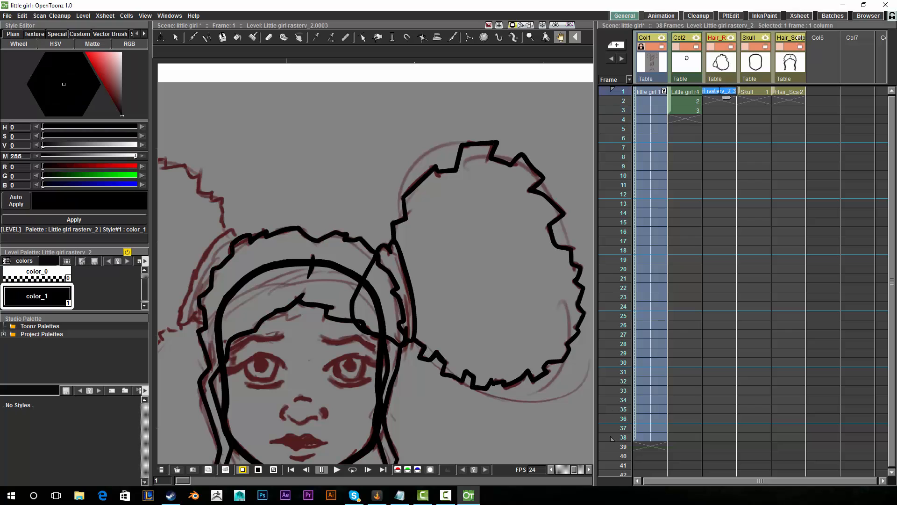
pyautogui.rightClick(722, 90)
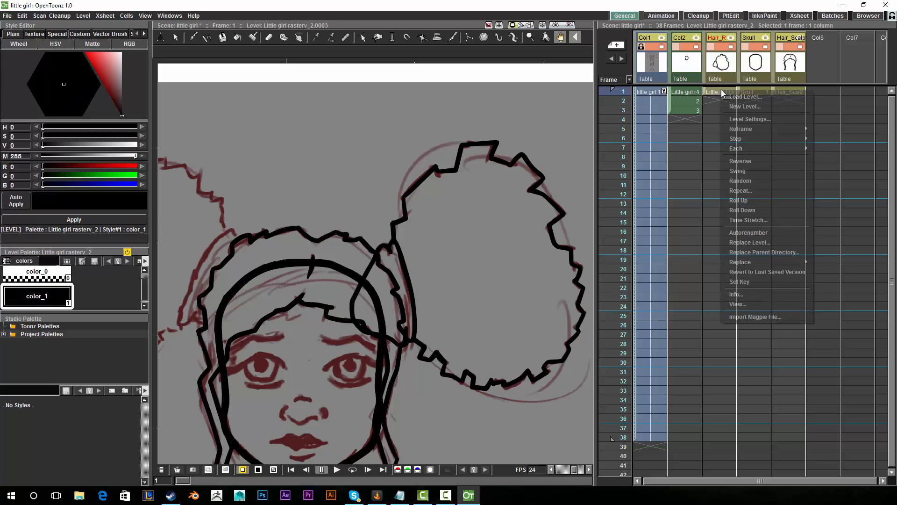
pyautogui.click(760, 120)
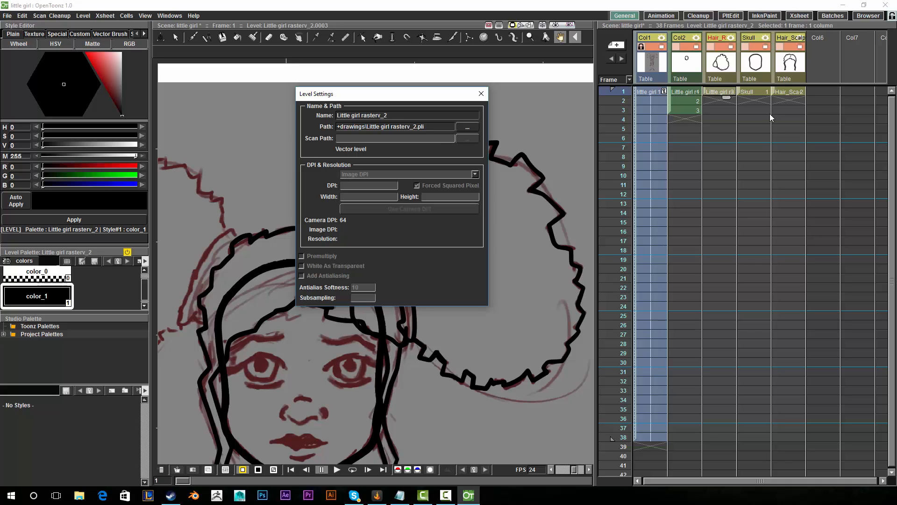
pyautogui.tripleClick(413, 116)
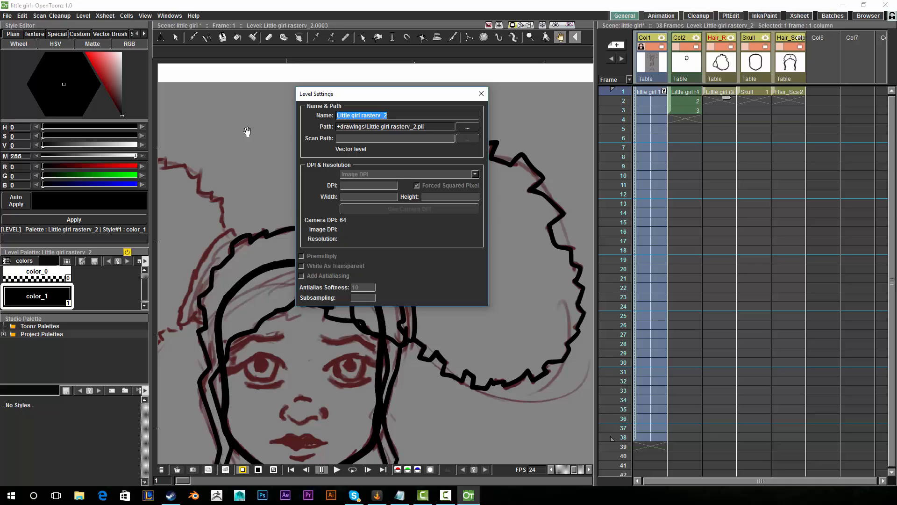
pyautogui.write('Hair_R')
pyautogui.press('Return')
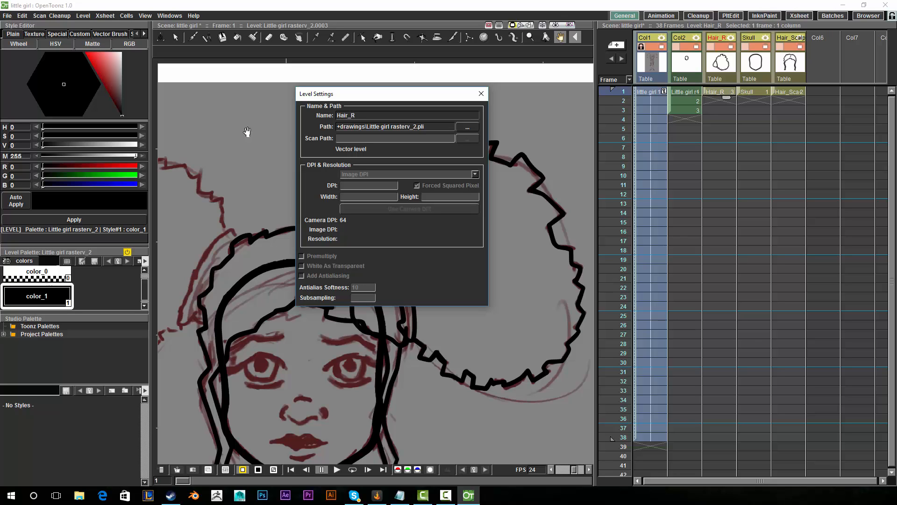
pyautogui.click(481, 93)
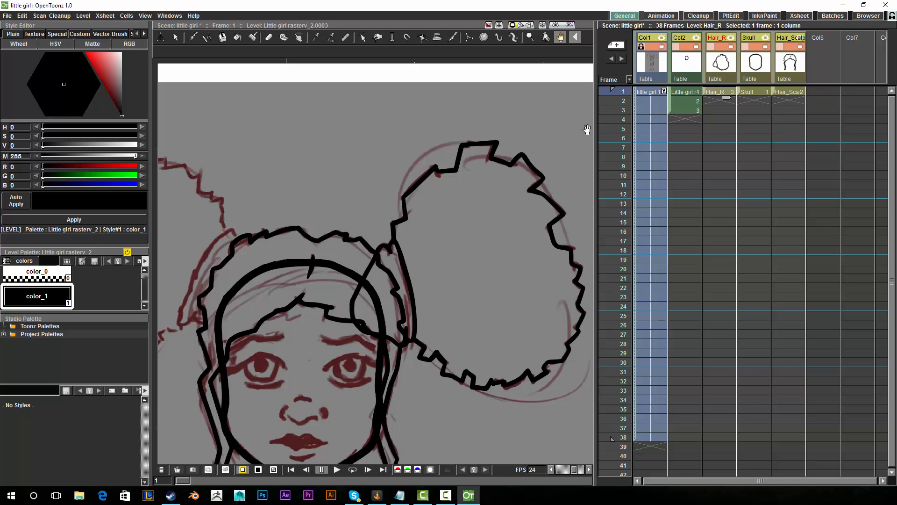
# - On frame 4 of Col2, brush in the rounded base of the left hair puff where it meets the head
pyautogui.moveTo(427, 269); pyautogui.dragTo(535, 139)
pyautogui.click(686, 119)
pyautogui.moveTo(412, 251)
pyautogui.mouseDown()
pyautogui.moveTo(419, 268)
pyautogui.moveTo(498, 311)
pyautogui.mouseUp()
pyautogui.moveTo(283, 126); pyautogui.dragTo(215, 125)
pyautogui.click(193, 39)
pyautogui.moveTo(349, 215); pyautogui.dragTo(374, 232)
pyautogui.moveTo(335, 263)
pyautogui.mouseDown()
pyautogui.moveTo(356, 200)
pyautogui.moveTo(381, 172)
pyautogui.moveTo(395, 176)
pyautogui.moveTo(414, 213)
pyautogui.moveTo(411, 241)
pyautogui.moveTo(352, 264)
pyautogui.moveTo(357, 246)
pyautogui.moveTo(335, 268)
pyautogui.mouseUp()
pyautogui.press('space')
pyautogui.moveTo(431, 209); pyautogui.dragTo(448, 264)
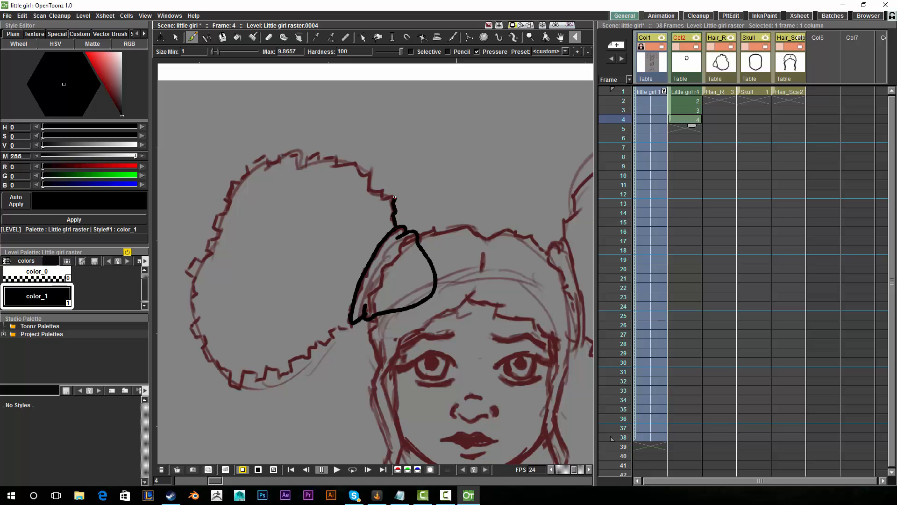
# - Trace the jagged outline of the left hair puff over the sketch and add the inner line along its base
pyautogui.moveTo(383, 191)
pyautogui.mouseDown()
pyautogui.moveTo(369, 177)
pyautogui.moveTo(412, 167)
pyautogui.mouseUp()
pyautogui.press('space')
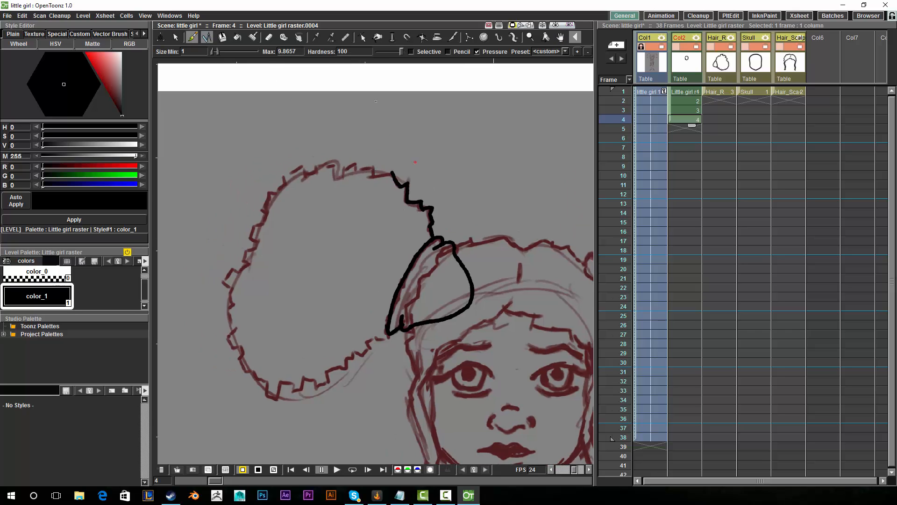
pyautogui.moveTo(374, 176)
pyautogui.mouseDown()
pyautogui.moveTo(335, 180)
pyautogui.moveTo(330, 162)
pyautogui.moveTo(286, 174)
pyautogui.moveTo(262, 210)
pyautogui.moveTo(284, 221)
pyautogui.moveTo(314, 174)
pyautogui.moveTo(283, 183)
pyautogui.moveTo(280, 217)
pyautogui.moveTo(254, 234)
pyautogui.moveTo(273, 223)
pyautogui.moveTo(279, 174)
pyautogui.moveTo(258, 188)
pyautogui.moveTo(261, 242)
pyautogui.moveTo(276, 258)
pyautogui.moveTo(260, 302)
pyautogui.moveTo(240, 291)
pyautogui.moveTo(261, 310)
pyautogui.moveTo(249, 298)
pyautogui.moveTo(296, 315)
pyautogui.moveTo(386, 261)
pyautogui.mouseUp()
pyautogui.press('space')
pyautogui.click(191, 39)
pyautogui.press('space')
pyautogui.hotkey('ctrl', 'z')
pyautogui.moveTo(407, 228); pyautogui.dragTo(426, 186)
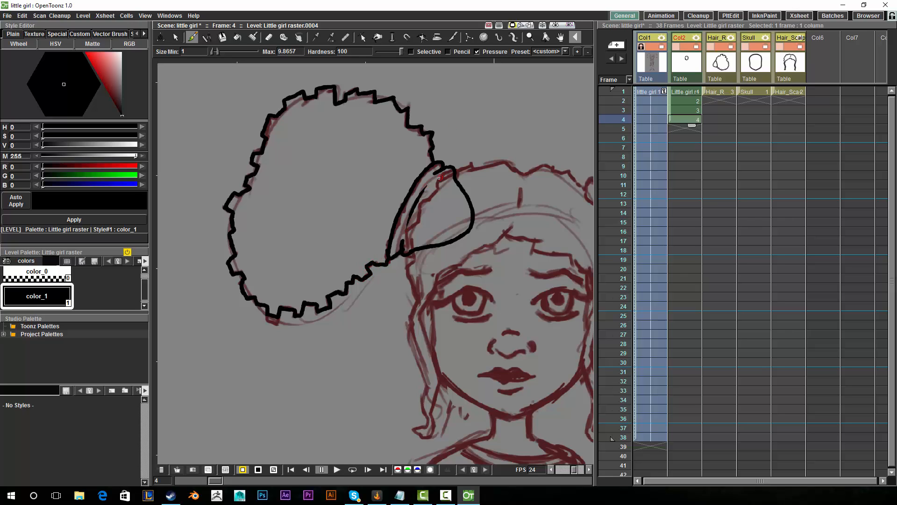
# - Convert the left hair puff drawing on frame 4 of Col2 to vector in Centerline mode
pyautogui.press('space')
pyautogui.moveTo(476, 218); pyautogui.dragTo(430, 237)
pyautogui.moveTo(491, 239); pyautogui.dragTo(496, 238)
pyautogui.press('b')
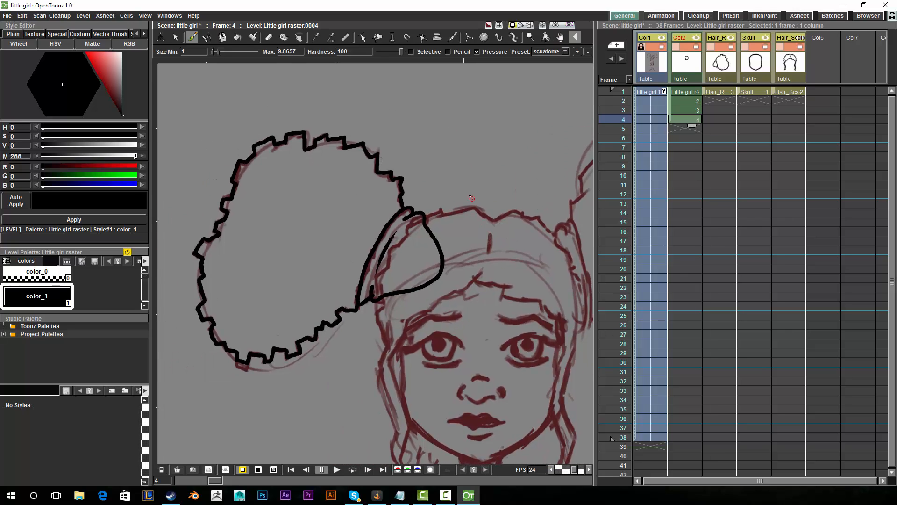
pyautogui.click(83, 15)
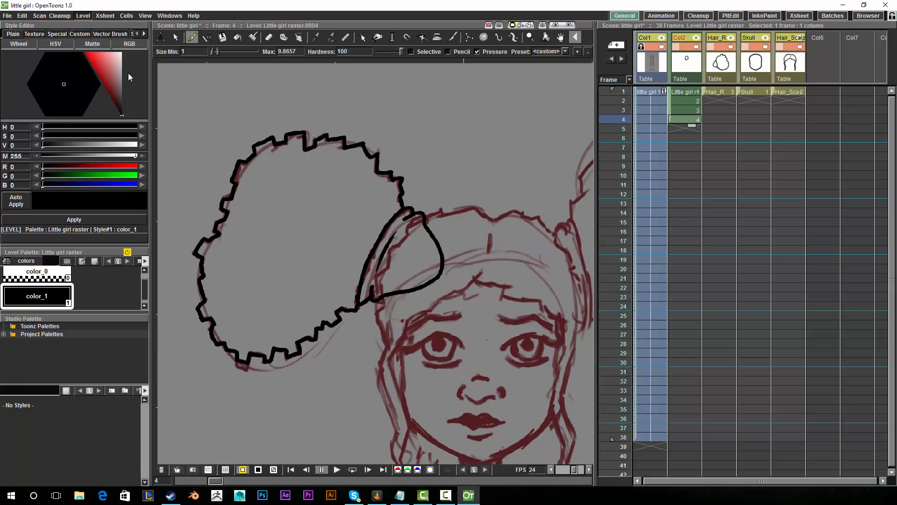
pyautogui.click(129, 75)
pyautogui.moveTo(396, 21); pyautogui.dragTo(532, 22)
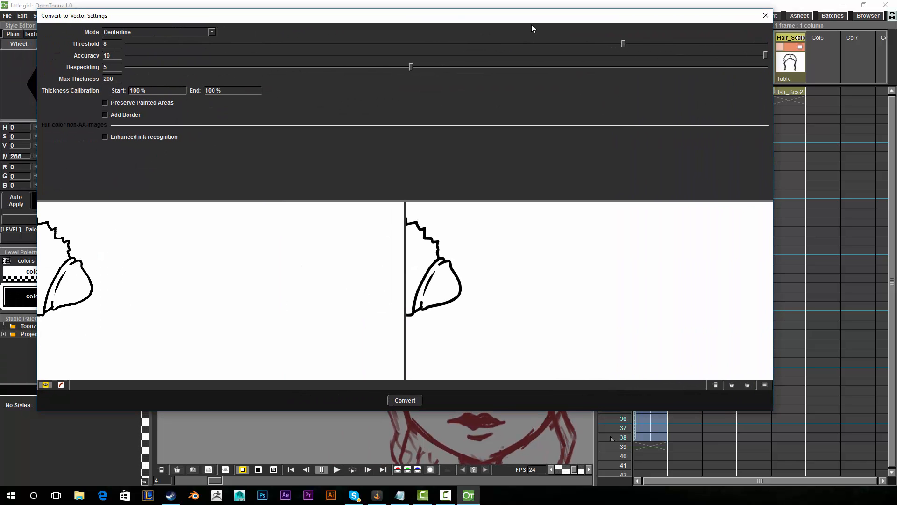
pyautogui.moveTo(504, 293); pyautogui.dragTo(653, 311)
pyautogui.moveTo(559, 286); pyautogui.dragTo(571, 275)
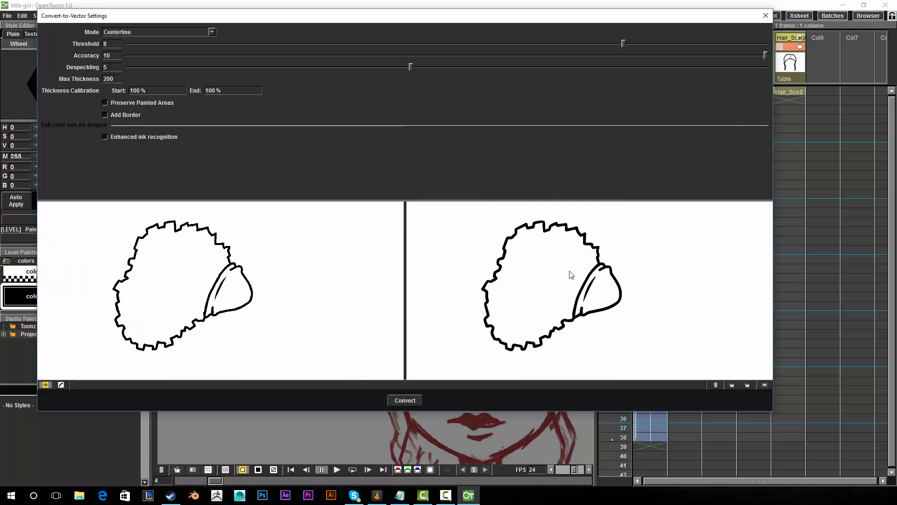
pyautogui.click(405, 401)
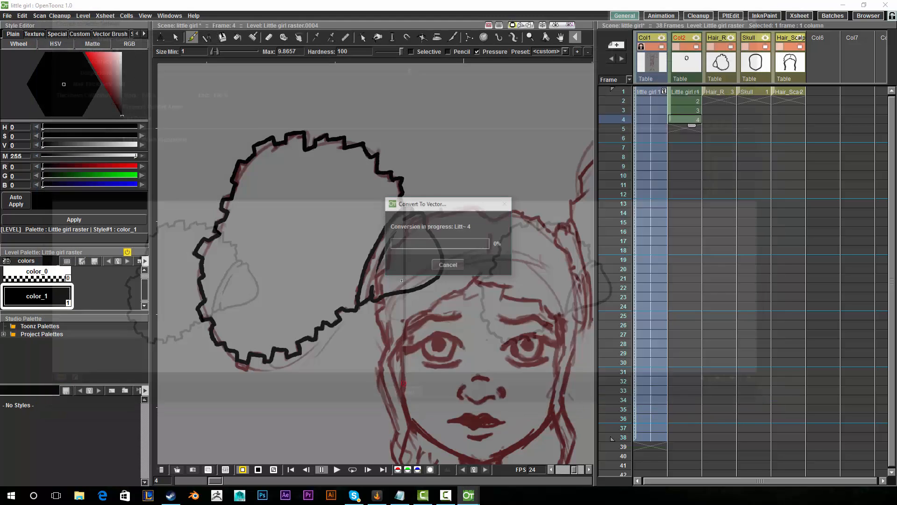
# - Rename the new Col3 column that holds the vector left hair puff
pyautogui.moveTo(706, 119); pyautogui.dragTo(704, 84)
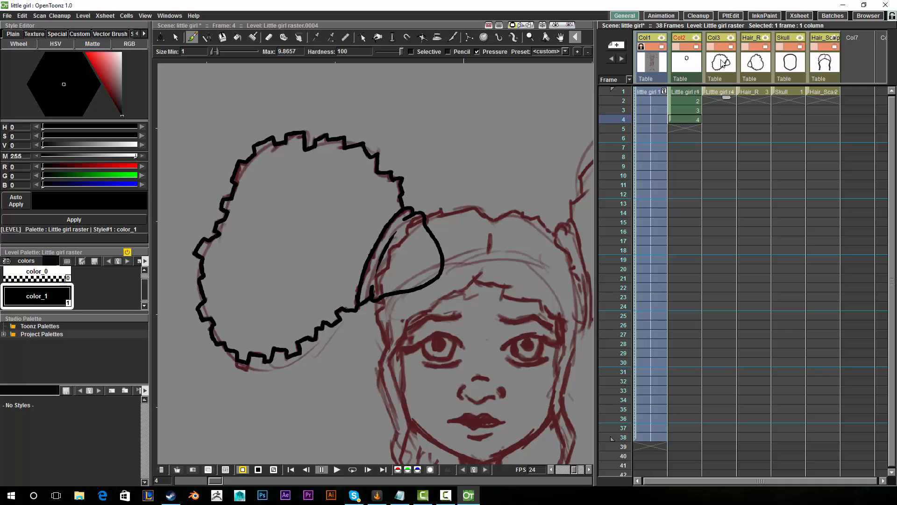
pyautogui.doubleClick(714, 39)
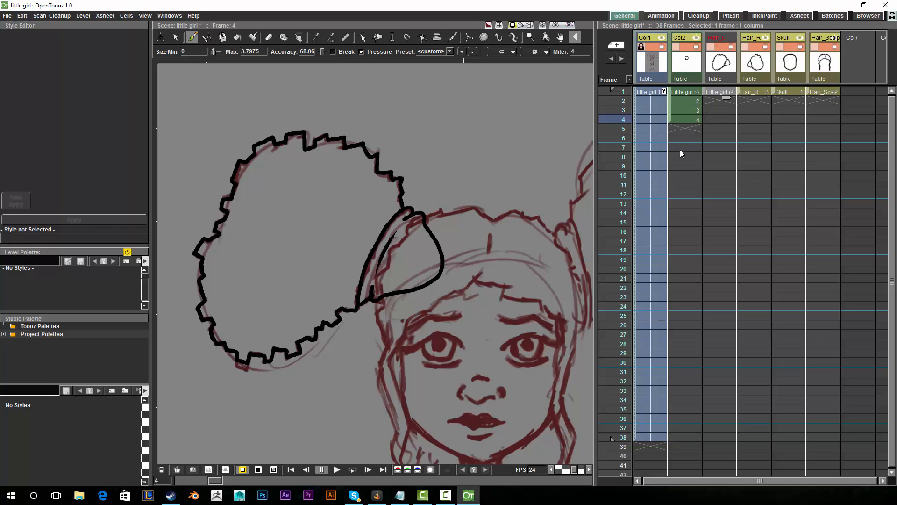
# - Rename the level of the vector left hair puff to Hair_L in its level settings
pyautogui.click(722, 94)
pyautogui.rightClick(722, 92)
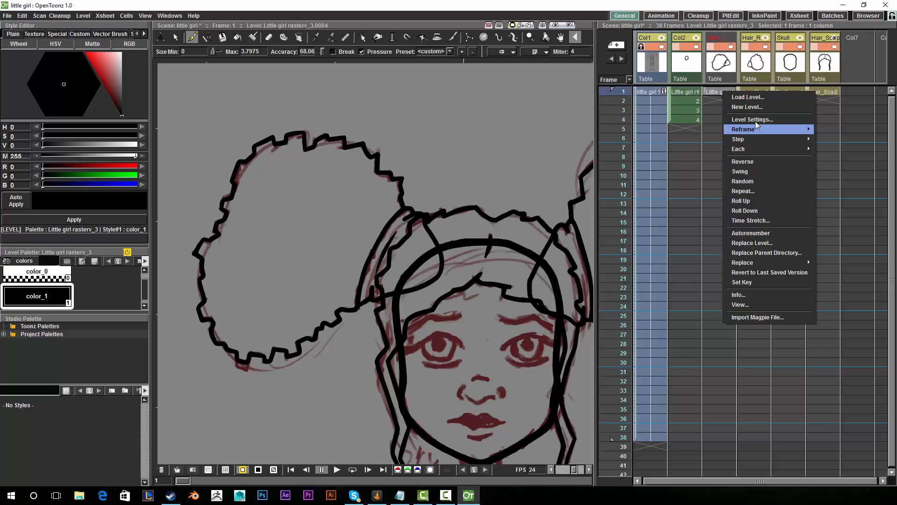
pyautogui.click(748, 119)
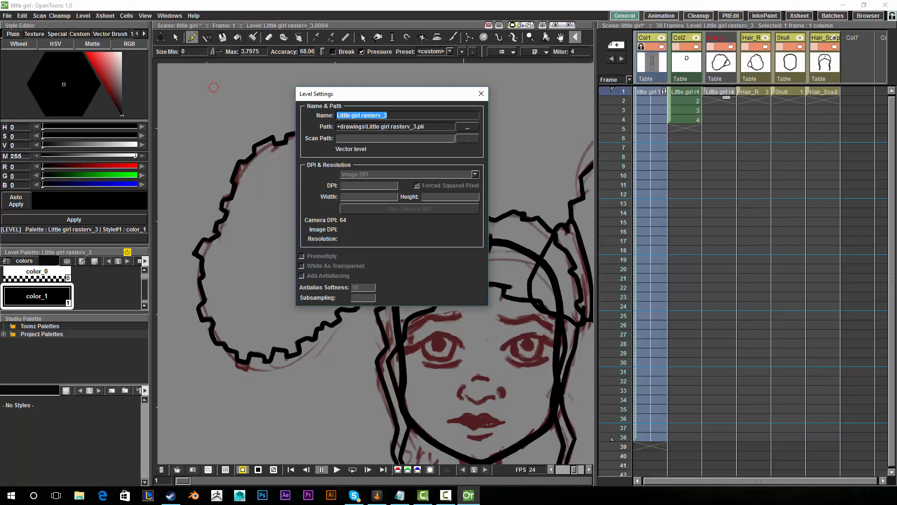
pyautogui.write('Ha')
pyautogui.press('Return')
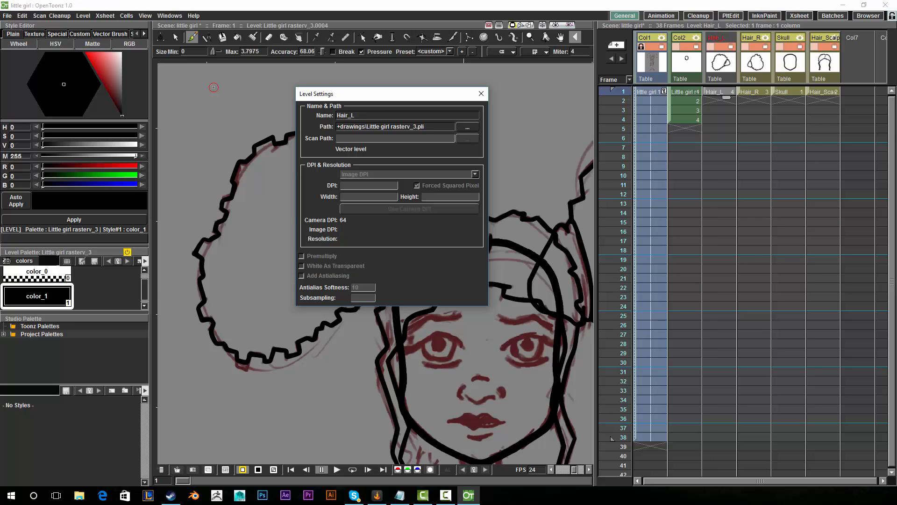
pyautogui.click(482, 94)
# - Save the scene with the newly named left hair puff level
pyautogui.press('space')
pyautogui.moveTo(496, 314)
pyautogui.mouseDown()
pyautogui.moveTo(428, 217)
pyautogui.moveTo(436, 265)
pyautogui.mouseUp()
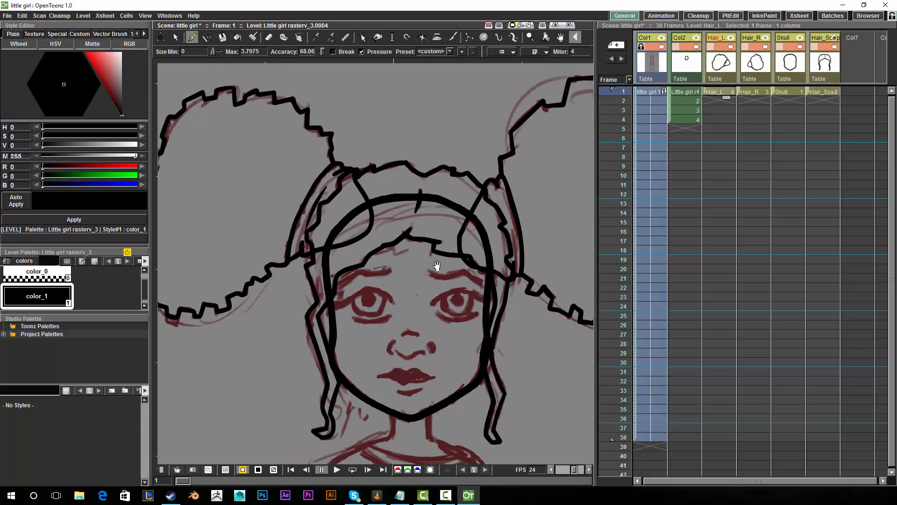
pyautogui.press('space')
pyautogui.moveTo(421, 291)
pyautogui.mouseDown()
pyautogui.moveTo(257, 340)
pyautogui.moveTo(411, 300)
pyautogui.moveTo(336, 310)
pyautogui.mouseUp()
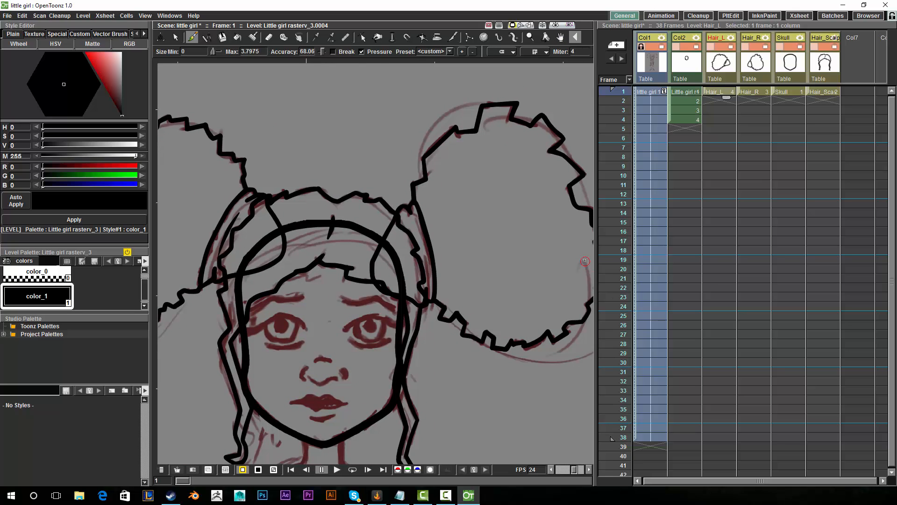
pyautogui.moveTo(596, 235); pyautogui.dragTo(568, 236)
pyautogui.press('space')
pyautogui.moveTo(382, 285); pyautogui.dragTo(448, 226)
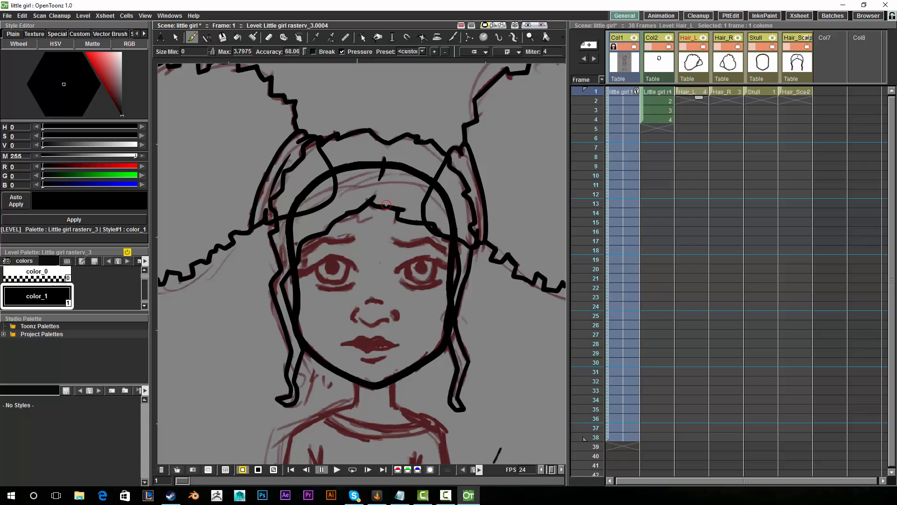
pyautogui.hotkey('ctrl', 's')
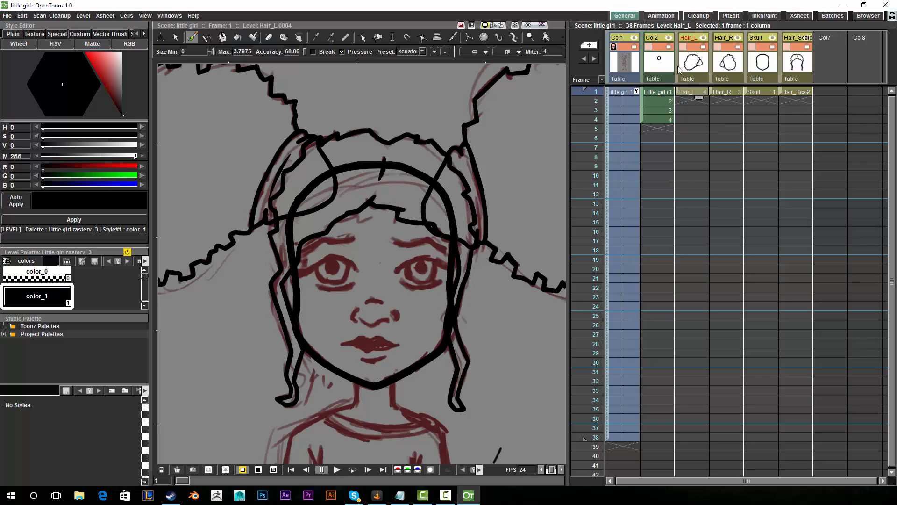
# - Go through the Hair_L, Hair_R, Skull and Hair_Scalp levels and examine the Save Level command
pyautogui.click(795, 62)
pyautogui.click(693, 62)
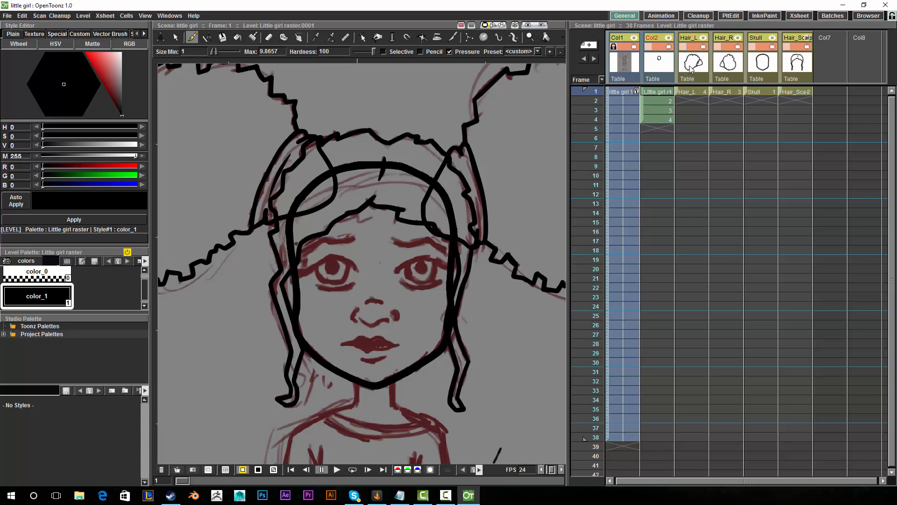
pyautogui.click(692, 93)
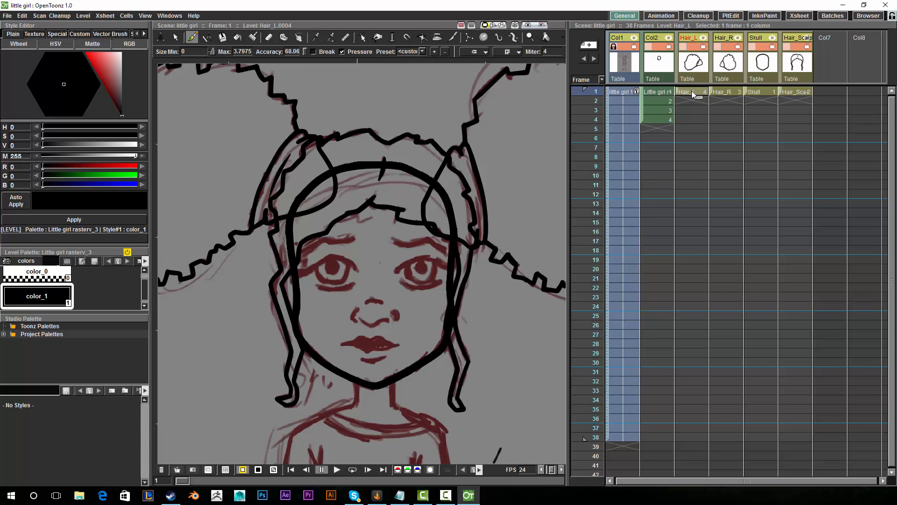
pyautogui.click(726, 93)
pyautogui.click(764, 93)
pyautogui.click(792, 96)
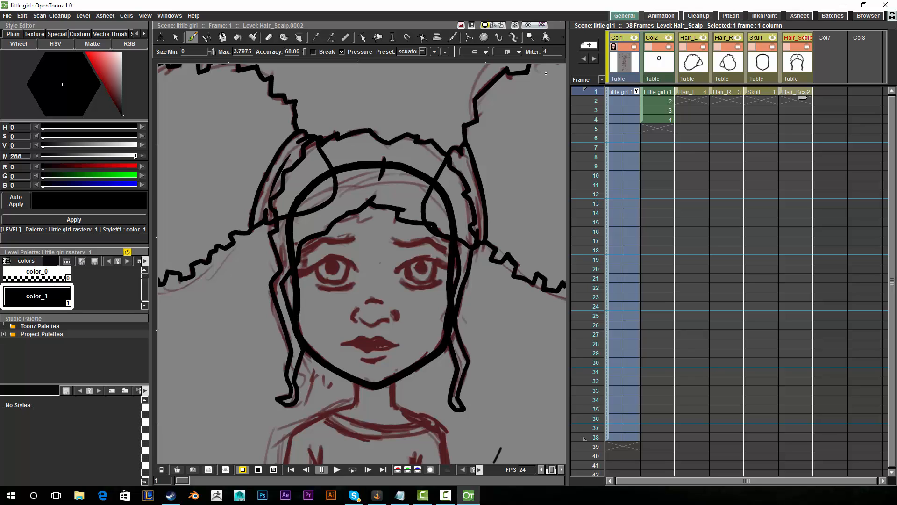
pyautogui.click(6, 16)
pyautogui.moveTo(3, 16)
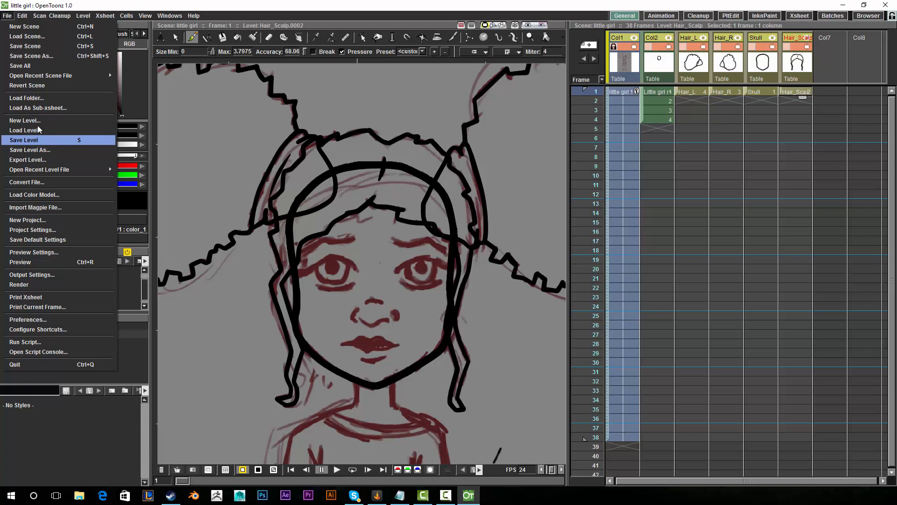
pyautogui.click(693, 65)
pyautogui.click(729, 69)
pyautogui.click(767, 71)
pyautogui.click(801, 73)
pyautogui.click(703, 92)
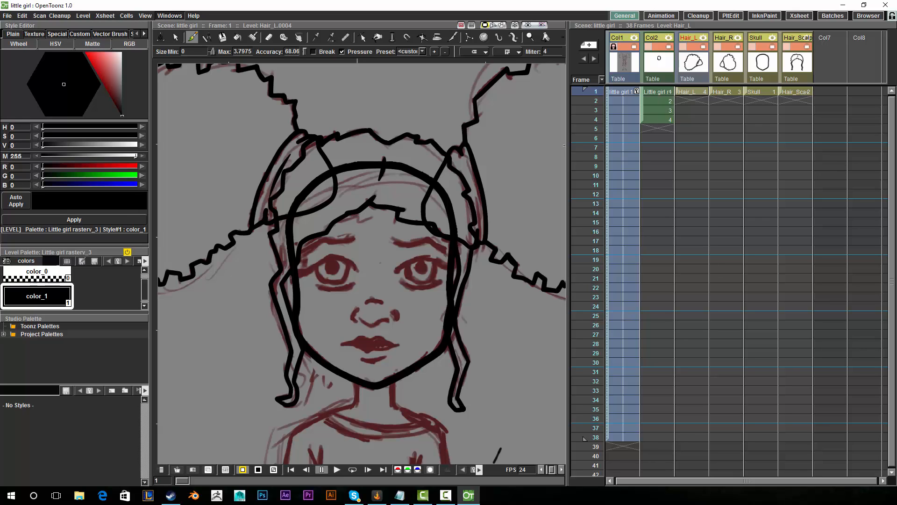
pyautogui.moveTo(567, 138); pyautogui.dragTo(619, 138)
pyautogui.press('space')
pyautogui.moveTo(387, 282)
pyautogui.mouseDown()
pyautogui.moveTo(372, 260)
pyautogui.moveTo(364, 196)
pyautogui.mouseUp()
pyautogui.moveTo(435, 232); pyautogui.dragTo(449, 364)
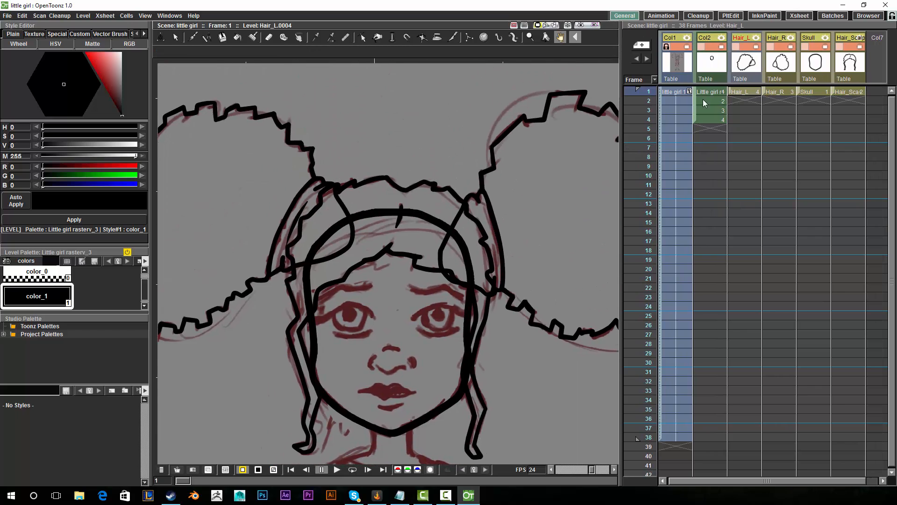
pyautogui.moveTo(480, 236); pyautogui.dragTo(450, 185)
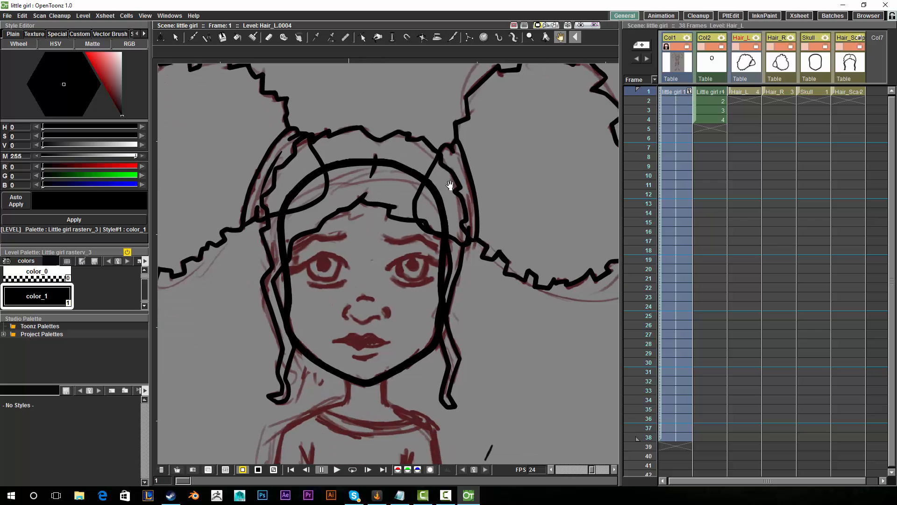
pyautogui.moveTo(401, 323)
pyautogui.mouseDown()
pyautogui.moveTo(405, 266)
pyautogui.moveTo(409, 316)
pyautogui.mouseUp()
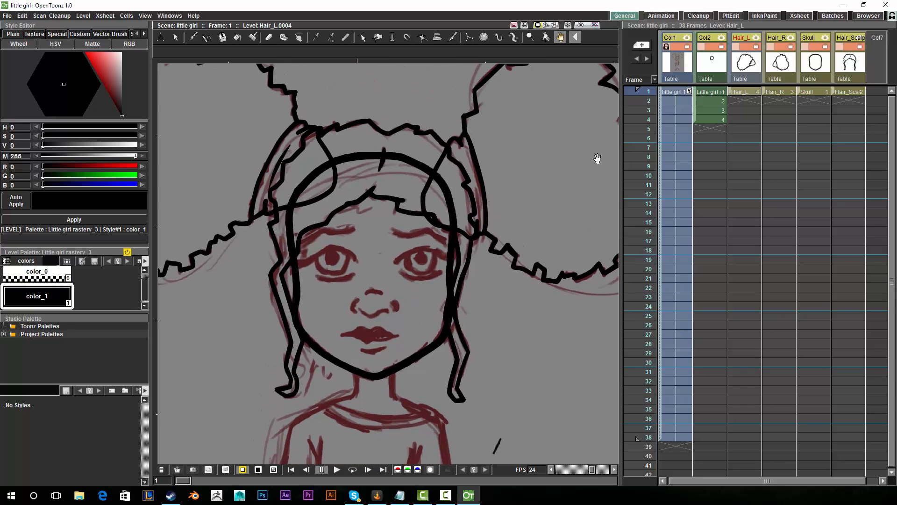
pyautogui.moveTo(620, 163); pyautogui.dragTo(594, 154)
# - Select the Skull level and set the Animate tool to Center mode
pyautogui.click(785, 92)
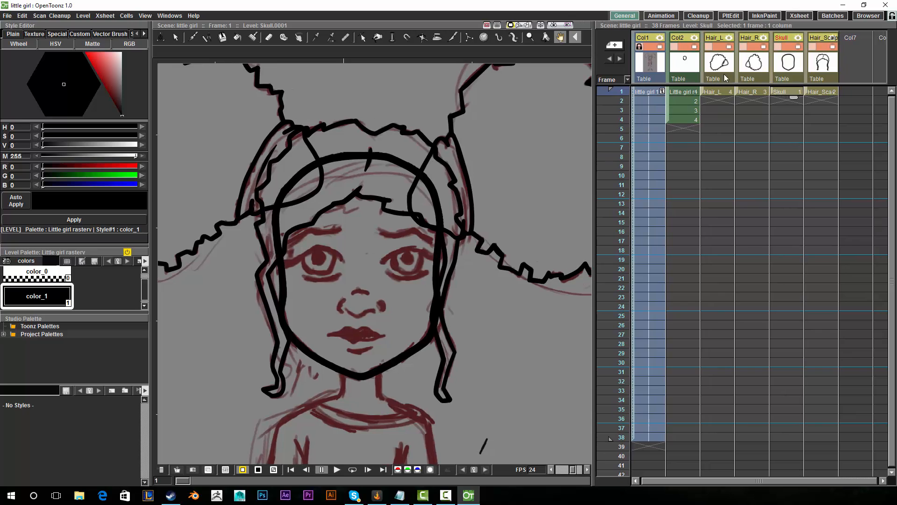
pyautogui.click(164, 41)
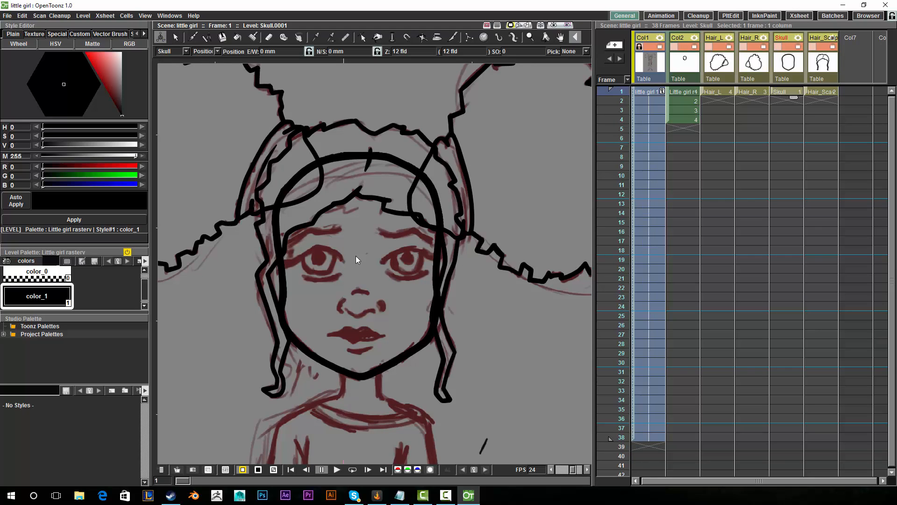
pyautogui.press('space')
pyautogui.moveTo(380, 263); pyautogui.dragTo(376, 221)
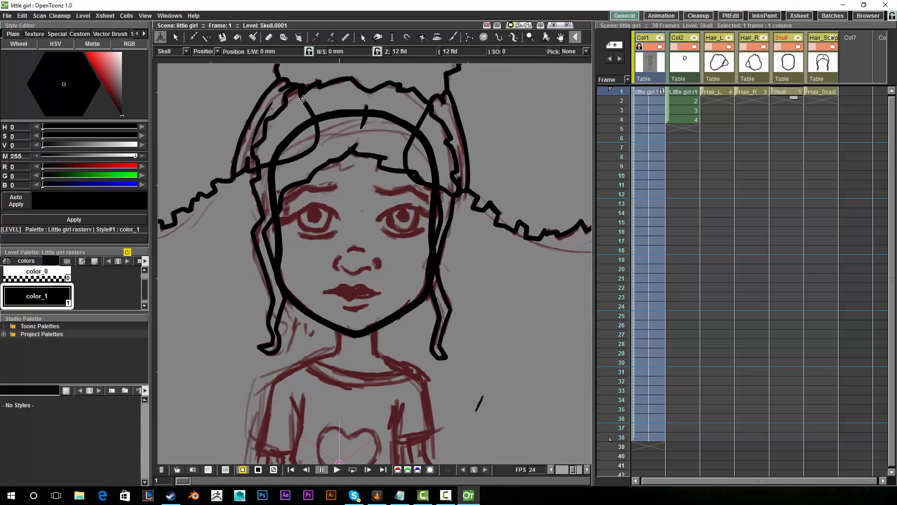
pyautogui.click(218, 52)
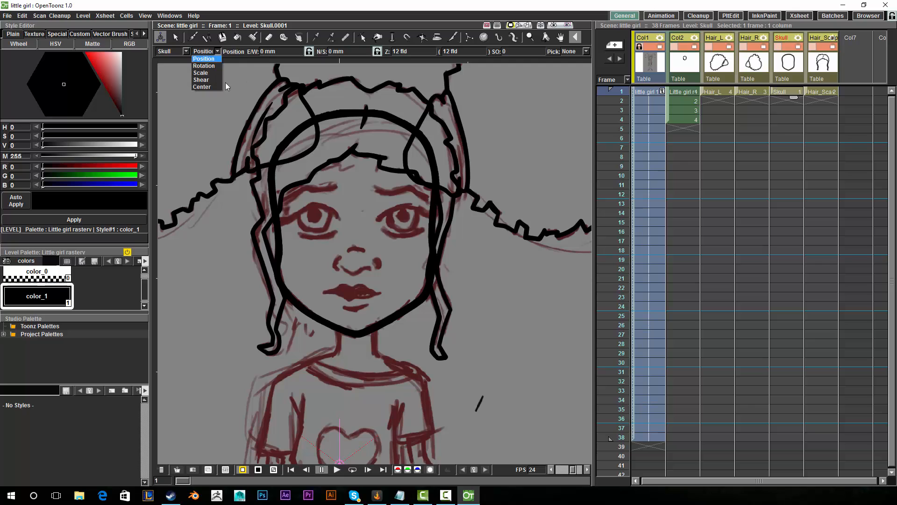
pyautogui.click(210, 87)
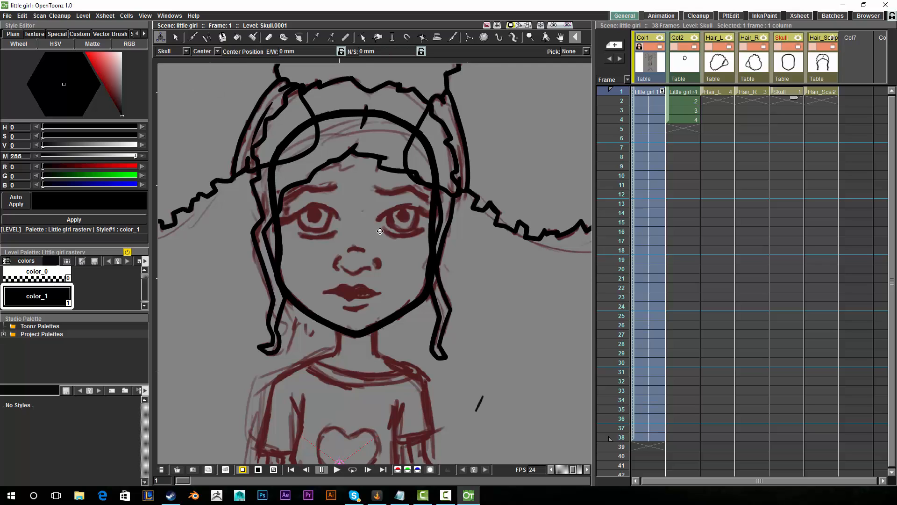
# - Move the Skull centre point from the heart on the shirt up to the mouth, at about 3 mm E/W and 36 mm N/S
pyautogui.press('space')
pyautogui.moveTo(433, 422); pyautogui.dragTo(449, 111)
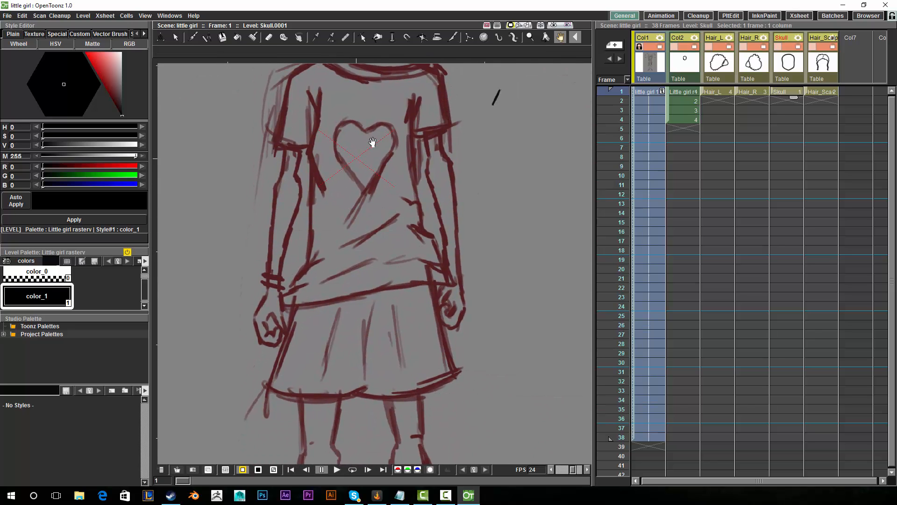
pyautogui.press('space')
pyautogui.moveTo(454, 143); pyautogui.dragTo(423, 357)
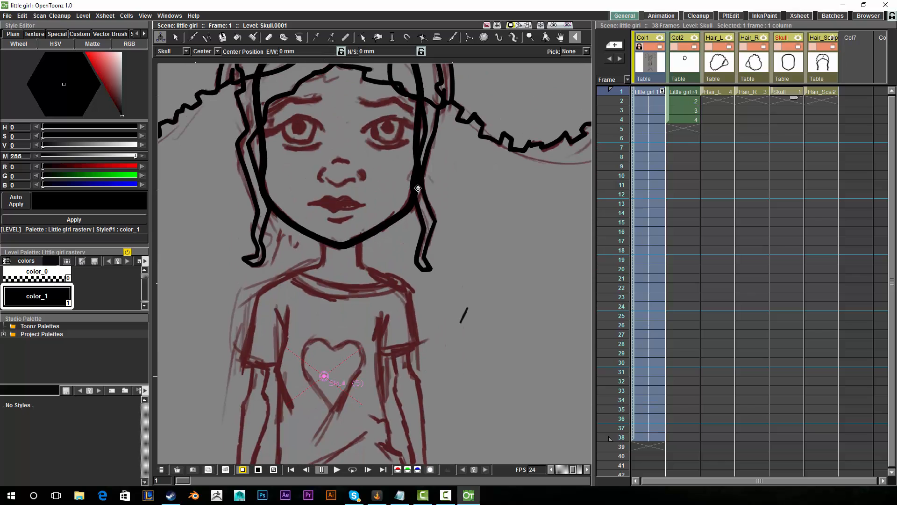
pyautogui.press('space')
pyautogui.moveTo(410, 327); pyautogui.dragTo(437, 343)
pyautogui.press('space')
pyautogui.moveTo(374, 371)
pyautogui.mouseDown()
pyautogui.moveTo(362, 427)
pyautogui.moveTo(373, 256)
pyautogui.mouseUp()
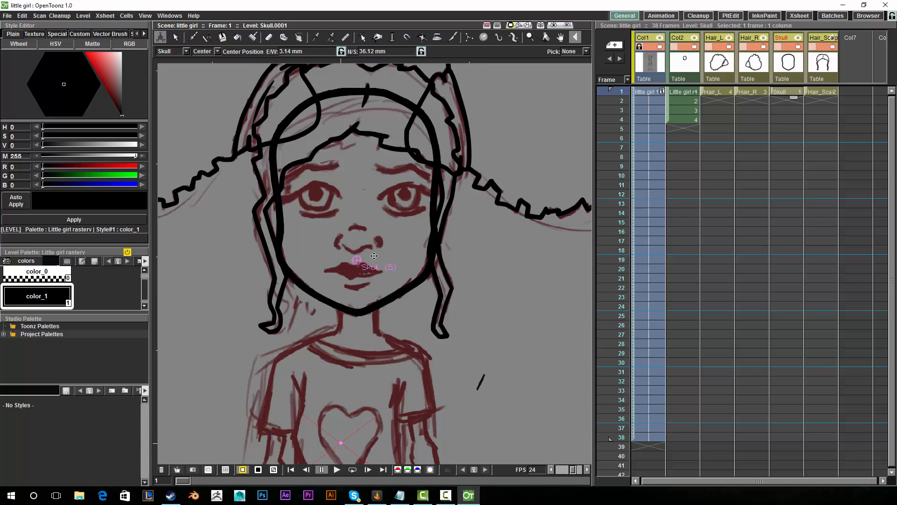
# - Fine-tune the Skull centre point over the mouth to 3.42 mm E/W and 35.66 mm N/S
pyautogui.press('space')
pyautogui.moveTo(436, 197); pyautogui.dragTo(439, 257)
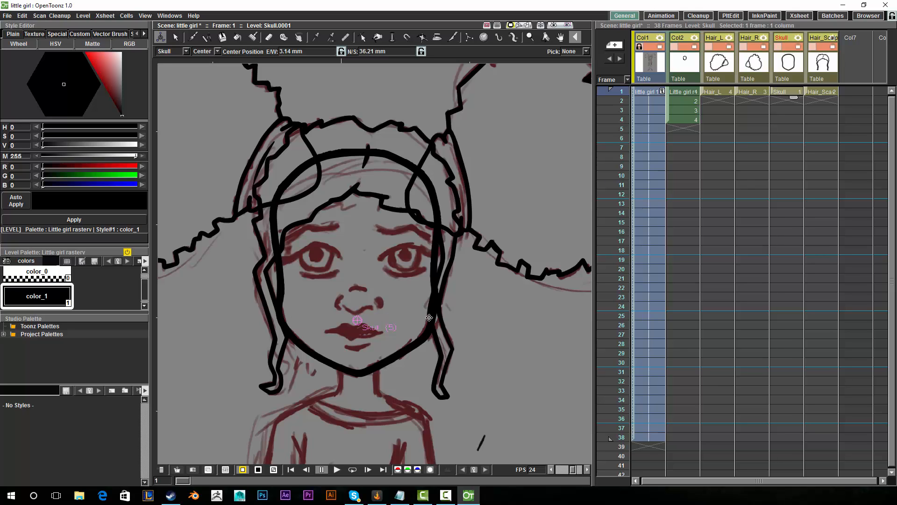
pyautogui.moveTo(354, 322)
pyautogui.mouseDown()
pyautogui.moveTo(356, 266)
pyautogui.moveTo(357, 371)
pyautogui.moveTo(357, 320)
pyautogui.mouseUp()
pyautogui.press('space')
pyautogui.moveTo(463, 256); pyautogui.dragTo(459, 312)
pyautogui.press('space')
pyautogui.moveTo(420, 285); pyautogui.dragTo(453, 234)
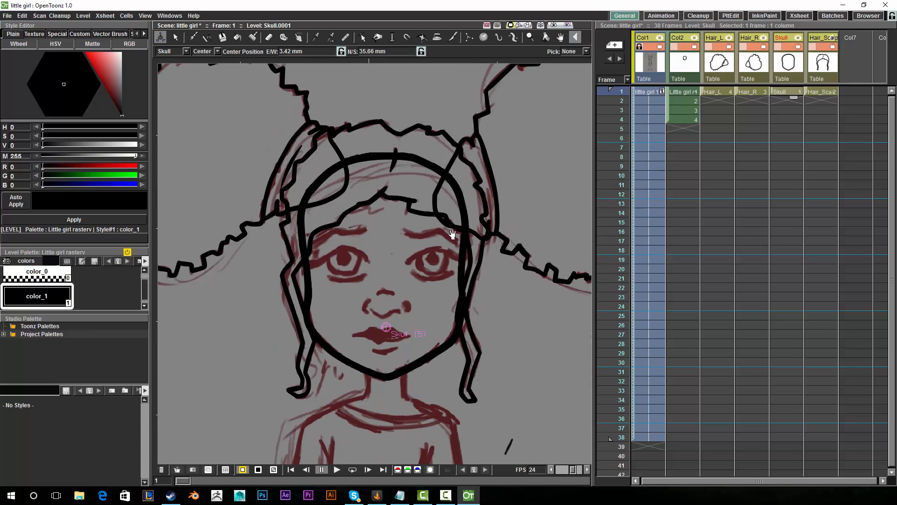
pyautogui.press('space')
pyautogui.moveTo(408, 292); pyautogui.dragTo(410, 324)
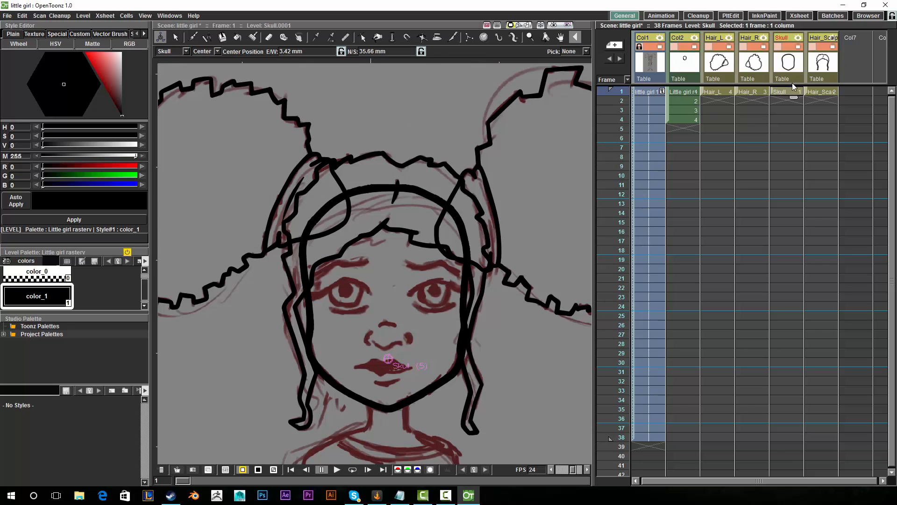
# - Move the Hair_L centre point to the base of the left hair puff, at -12.84 mm E/W and 67.81 mm N/S
pyautogui.click(714, 85)
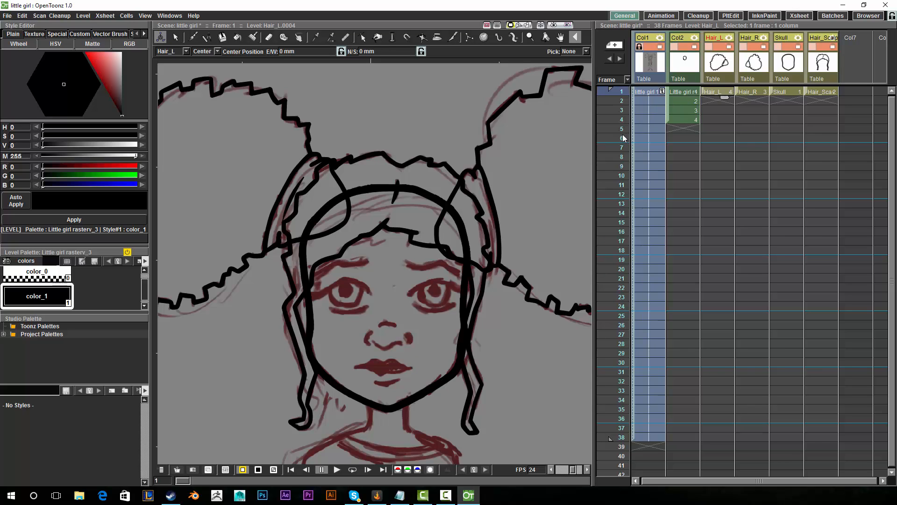
pyautogui.press('space')
pyautogui.moveTo(416, 361)
pyautogui.mouseDown()
pyautogui.moveTo(411, 292)
pyautogui.moveTo(440, 348)
pyautogui.moveTo(417, 193)
pyautogui.moveTo(480, 371)
pyautogui.moveTo(475, 402)
pyautogui.moveTo(421, 346)
pyautogui.moveTo(247, 117)
pyautogui.mouseUp()
pyautogui.press('space')
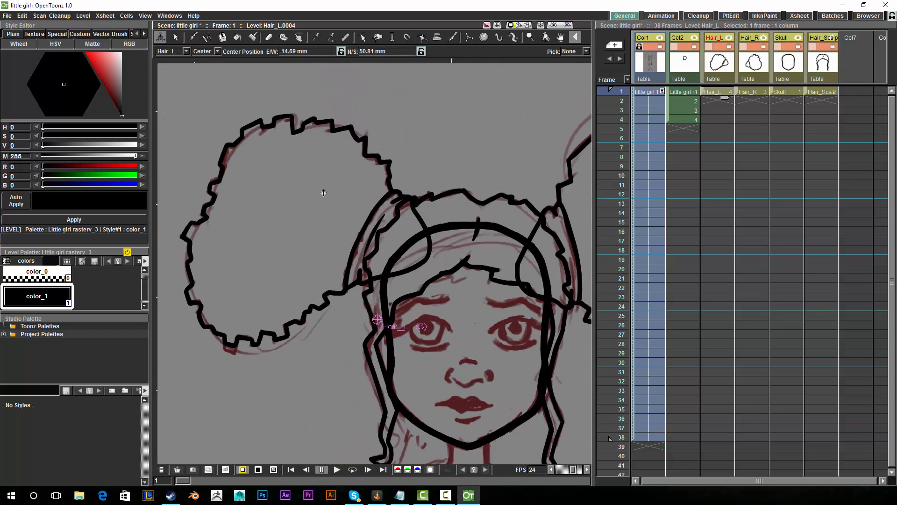
pyautogui.moveTo(424, 381); pyautogui.dragTo(431, 323)
pyautogui.moveTo(442, 309); pyautogui.dragTo(435, 299)
pyautogui.moveTo(388, 236); pyautogui.dragTo(387, 233)
# - Test-rotate the Hair_L puff around its new centre point in Rotation mode and undo the rotation
pyautogui.click(208, 53)
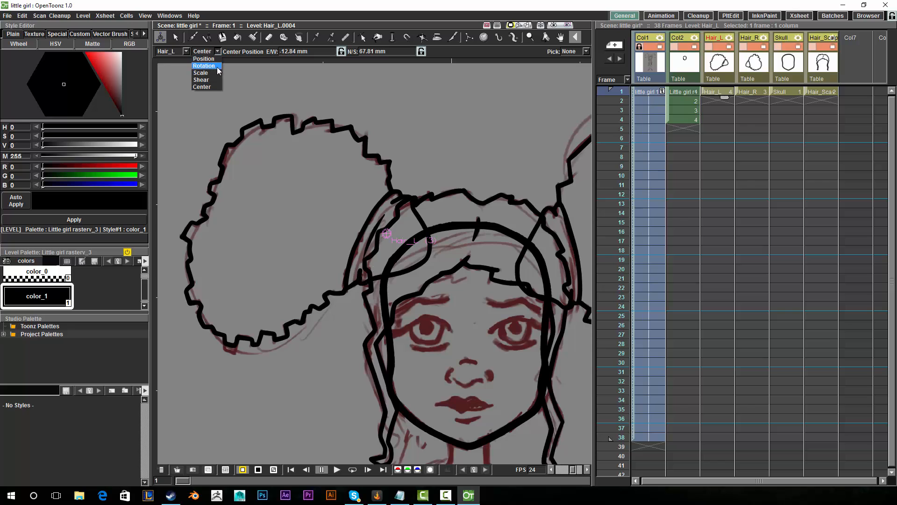
pyautogui.click(213, 66)
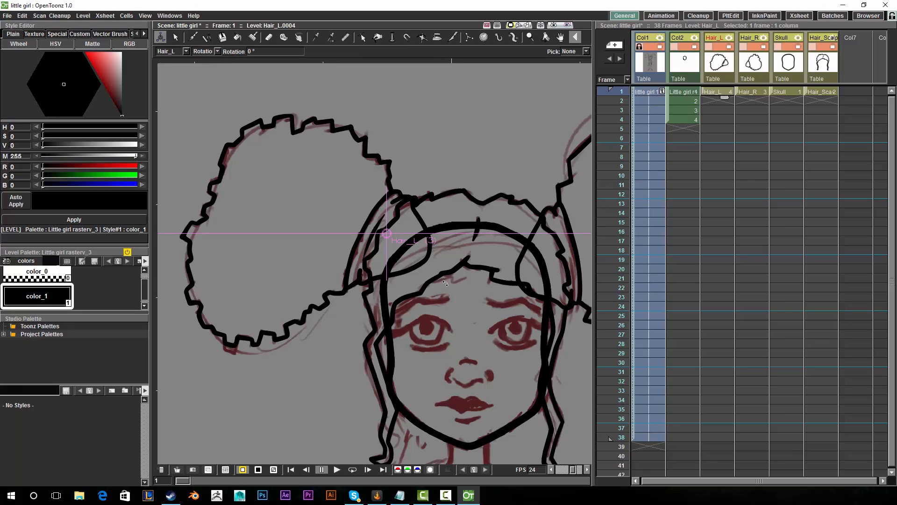
pyautogui.moveTo(445, 292)
pyautogui.mouseDown()
pyautogui.moveTo(456, 277)
pyautogui.moveTo(450, 239)
pyautogui.moveTo(428, 332)
pyautogui.mouseUp()
pyautogui.hotkey('ctrl', 'z')
# - Select the Hair_R column and set the Animate tool to Center mode
pyautogui.press('space')
pyautogui.moveTo(516, 257); pyautogui.dragTo(348, 272)
pyautogui.press('space')
pyautogui.moveTo(384, 380); pyautogui.dragTo(406, 256)
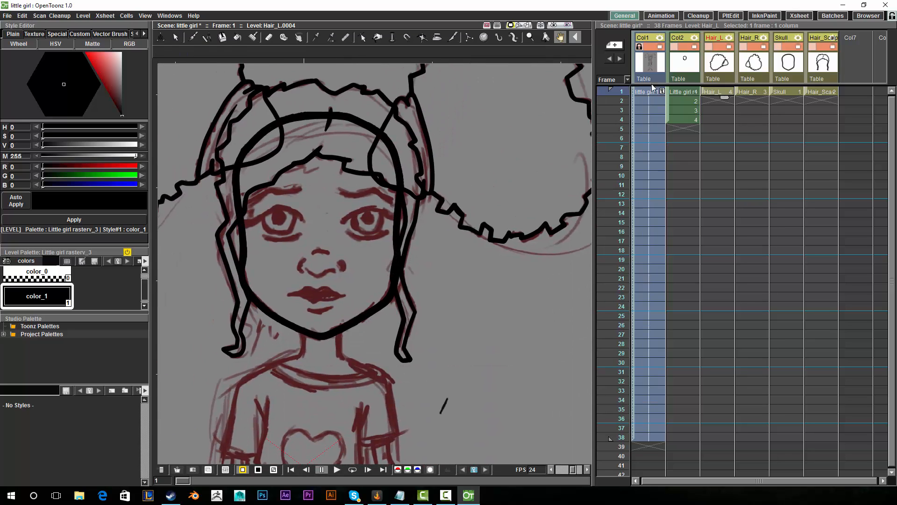
pyautogui.click(748, 66)
pyautogui.press('space')
pyautogui.moveTo(364, 319); pyautogui.dragTo(402, 179)
pyautogui.click(205, 51)
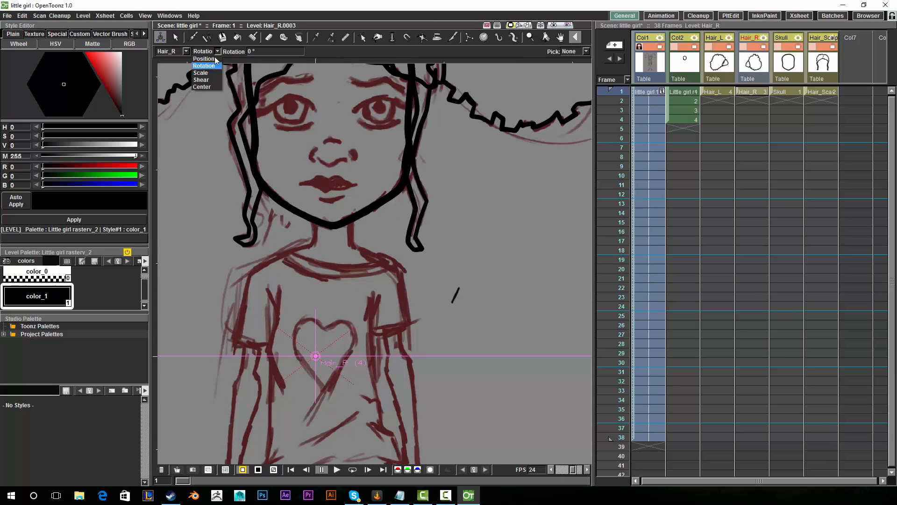
pyautogui.click(209, 86)
# - Move the Hair_R centre point to the base of the right hair puff
pyautogui.press('space')
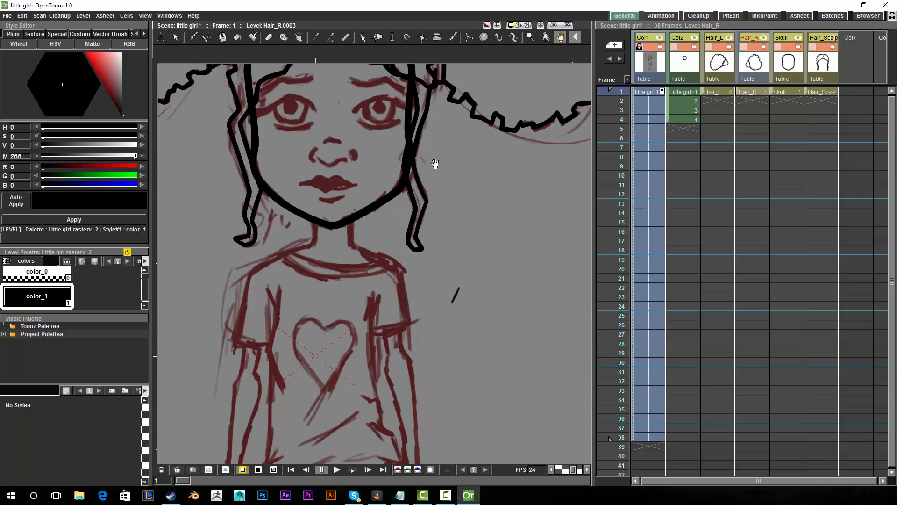
pyautogui.moveTo(375, 229); pyautogui.dragTo(312, 376)
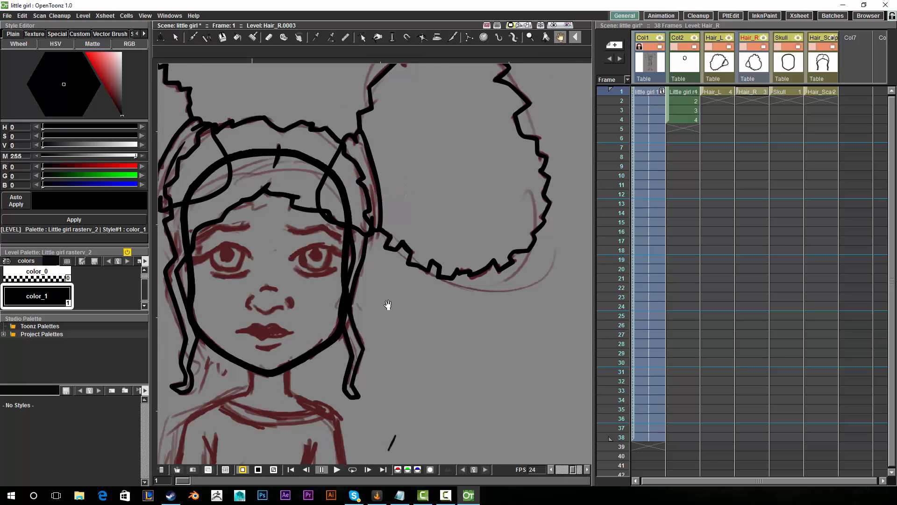
pyautogui.press('space')
pyautogui.moveTo(274, 179); pyautogui.dragTo(329, 244)
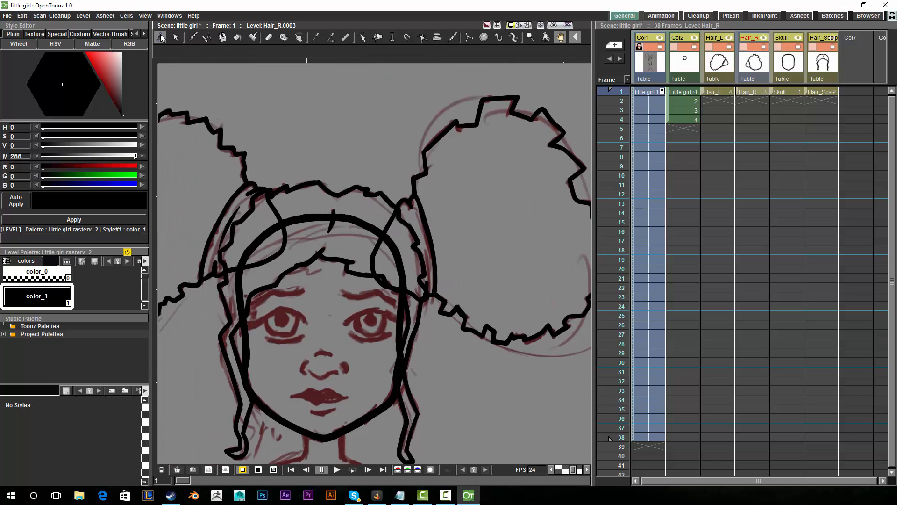
# - Test-move and test-rotate the Hair_R puff with its new centre point in Position and Rotation modes, undoing both changes
pyautogui.click(213, 52)
pyautogui.click(208, 60)
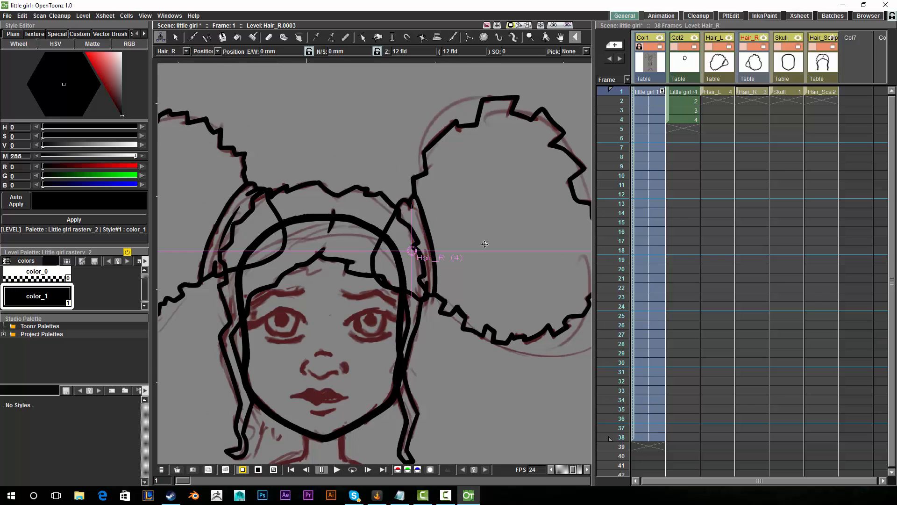
pyautogui.moveTo(493, 230); pyautogui.dragTo(501, 256)
pyautogui.hotkey('ctrl', 'z')
pyautogui.click(217, 51)
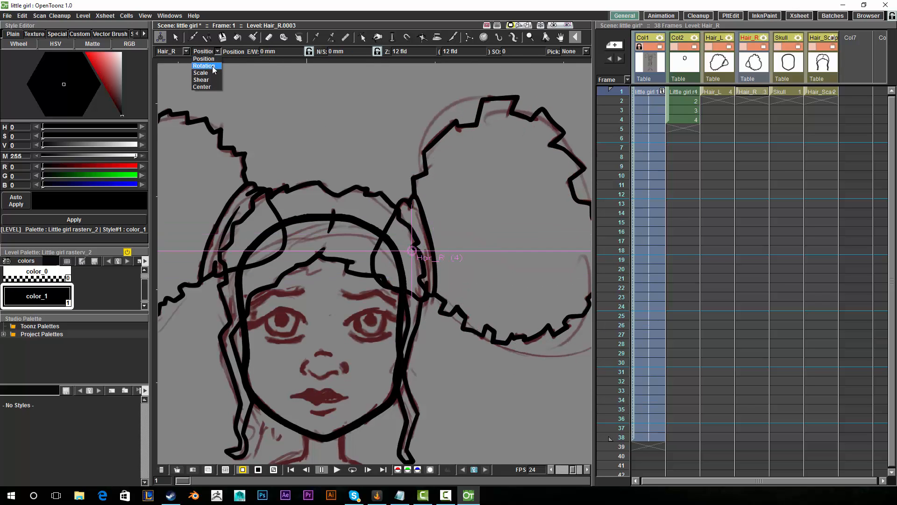
pyautogui.click(208, 67)
pyautogui.moveTo(464, 212); pyautogui.dragTo(496, 241)
pyautogui.hotkey('ctrl', 'z')
# - Select the Hair_Scalp column and set the Animate tool to Center mode
pyautogui.press('space')
pyautogui.moveTo(412, 330); pyautogui.dragTo(457, 281)
pyautogui.click(820, 92)
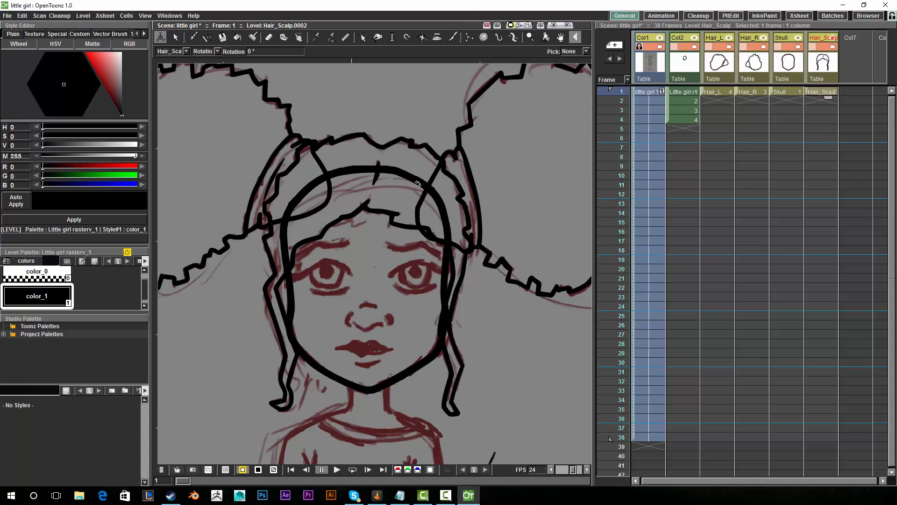
pyautogui.press('space')
pyautogui.moveTo(437, 264); pyautogui.dragTo(419, 194)
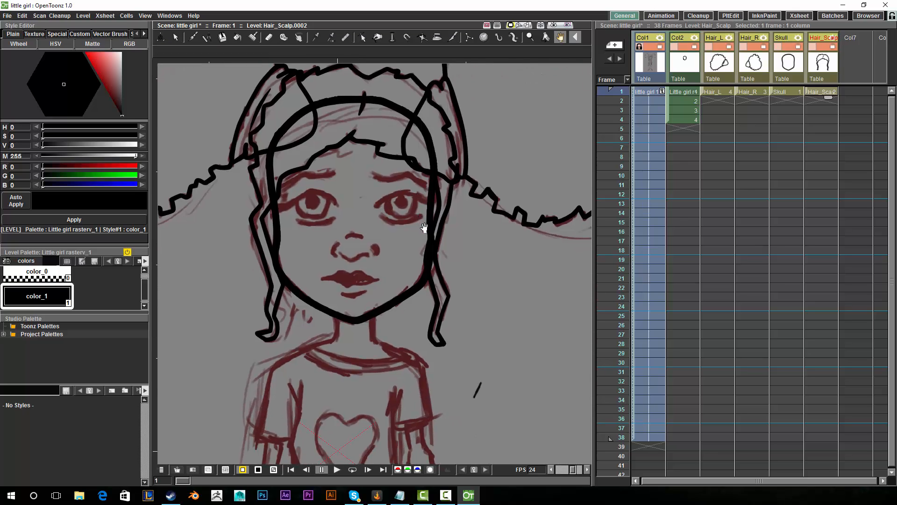
pyautogui.moveTo(467, 306)
pyautogui.mouseDown()
pyautogui.moveTo(451, 252)
pyautogui.moveTo(480, 304)
pyautogui.mouseUp()
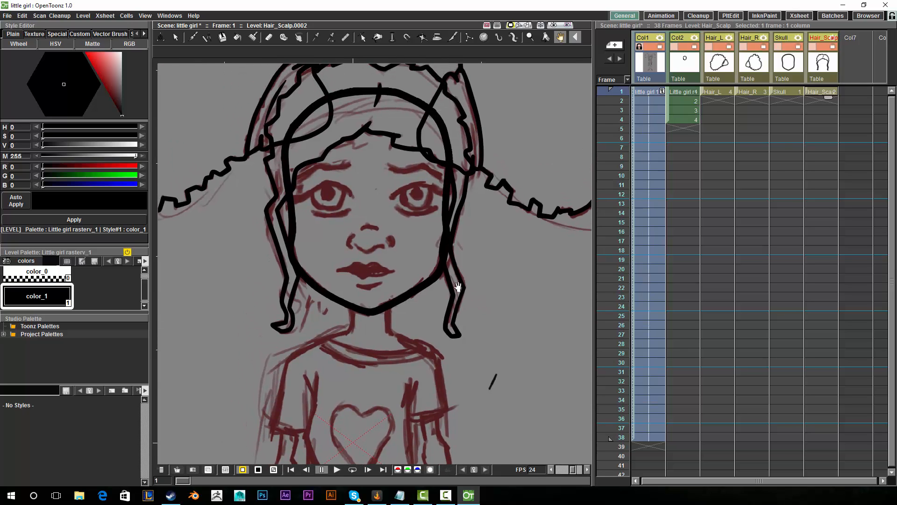
pyautogui.moveTo(395, 244); pyautogui.dragTo(406, 170)
pyautogui.press('e')
pyautogui.click(201, 52)
pyautogui.click(206, 87)
# - Move the Hair_Scalp centre point to the upper forehead, at 4.06 mm E/W and 65.41 mm N/S
pyautogui.moveTo(364, 301); pyautogui.dragTo(364, 392)
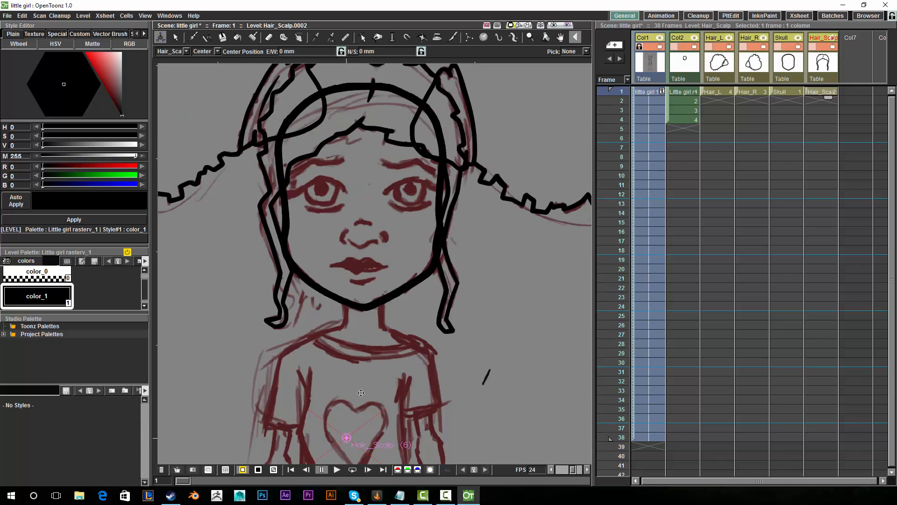
pyautogui.press('space')
pyautogui.moveTo(401, 220); pyautogui.dragTo(386, 304)
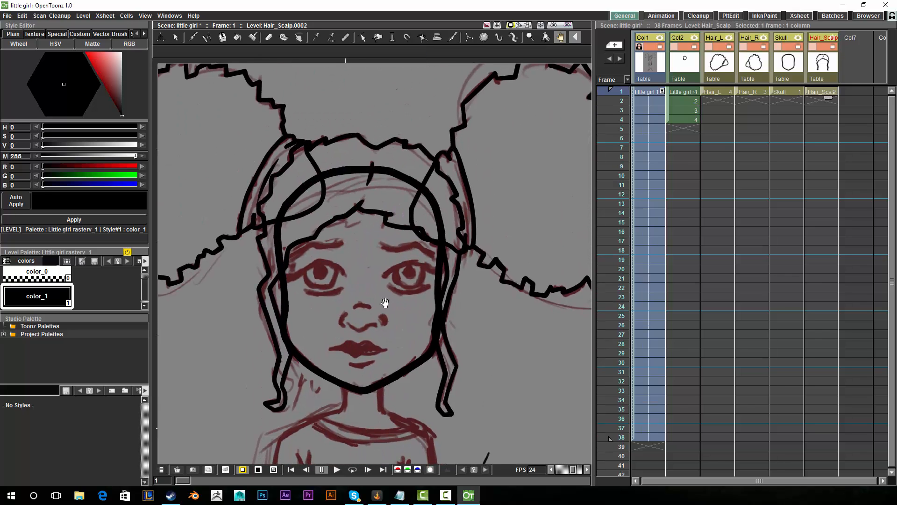
pyautogui.click(161, 38)
pyautogui.moveTo(378, 265); pyautogui.dragTo(379, 272)
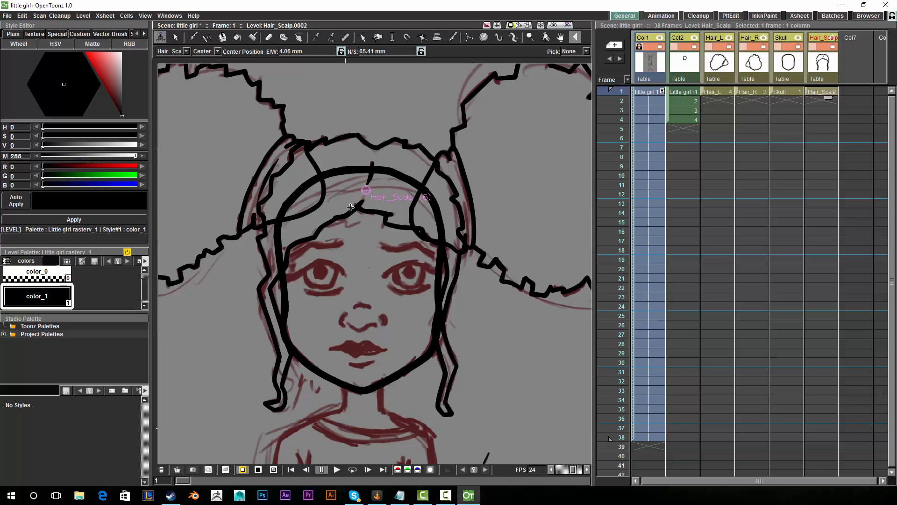
# - Test-rotate the Hair_Scalp drawing around its new centre point in Rotation mode and undo the rotation
pyautogui.click(207, 51)
pyautogui.click(216, 66)
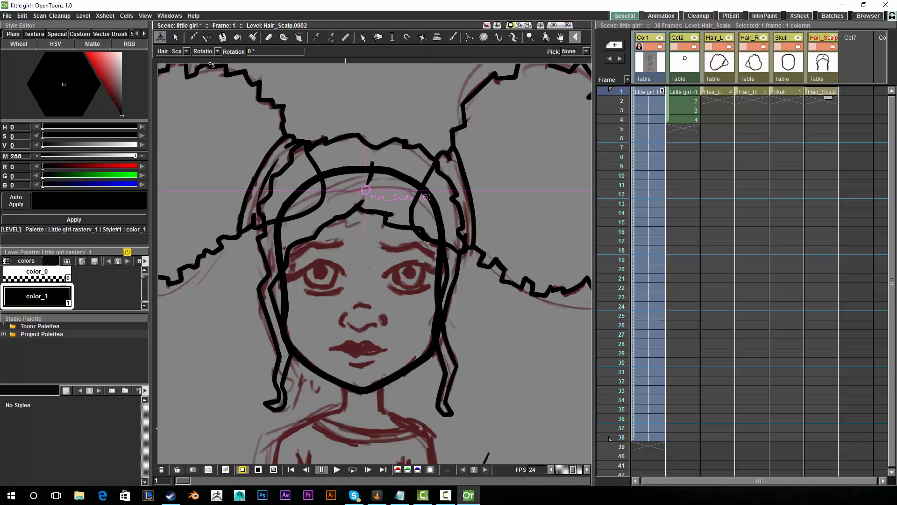
pyautogui.moveTo(452, 252); pyautogui.dragTo(442, 285)
pyautogui.hotkey('ctrl', 'z')
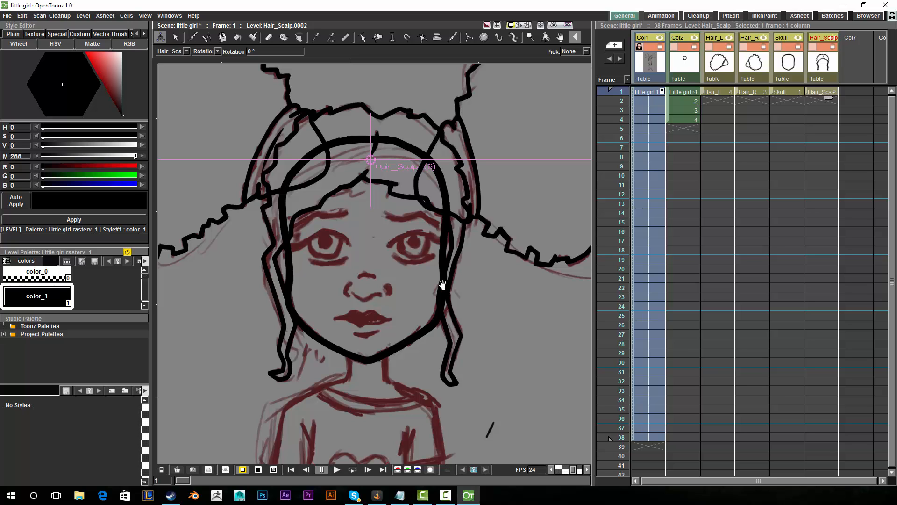
pyautogui.press('space')
pyautogui.moveTo(388, 389); pyautogui.dragTo(399, 107)
pyautogui.press('space')
pyautogui.moveTo(382, 217); pyautogui.dragTo(361, 395)
pyautogui.press('space')
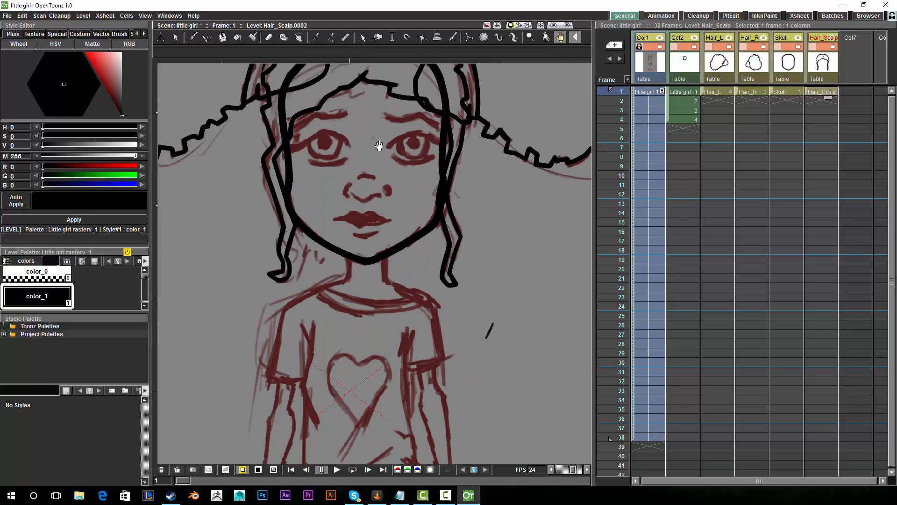
pyautogui.moveTo(382, 213); pyautogui.dragTo(348, 232)
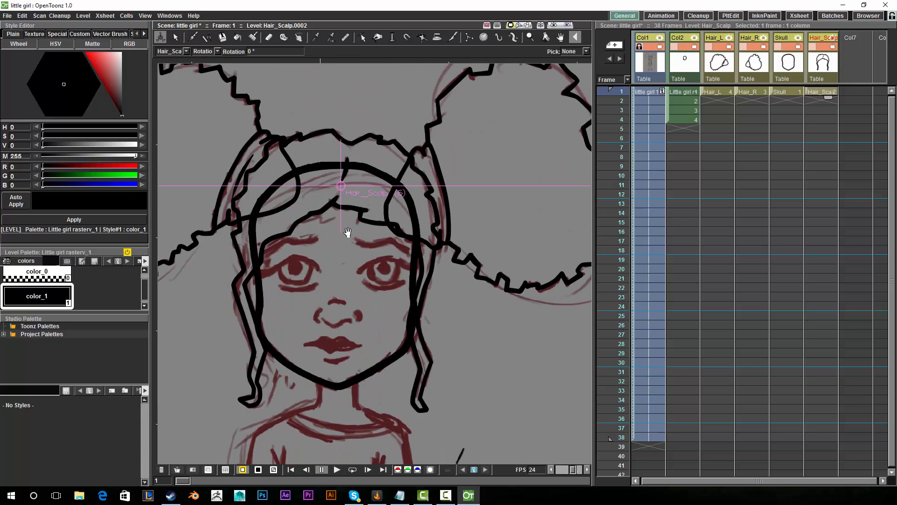
pyautogui.press('space')
pyautogui.moveTo(337, 311); pyautogui.dragTo(388, 106)
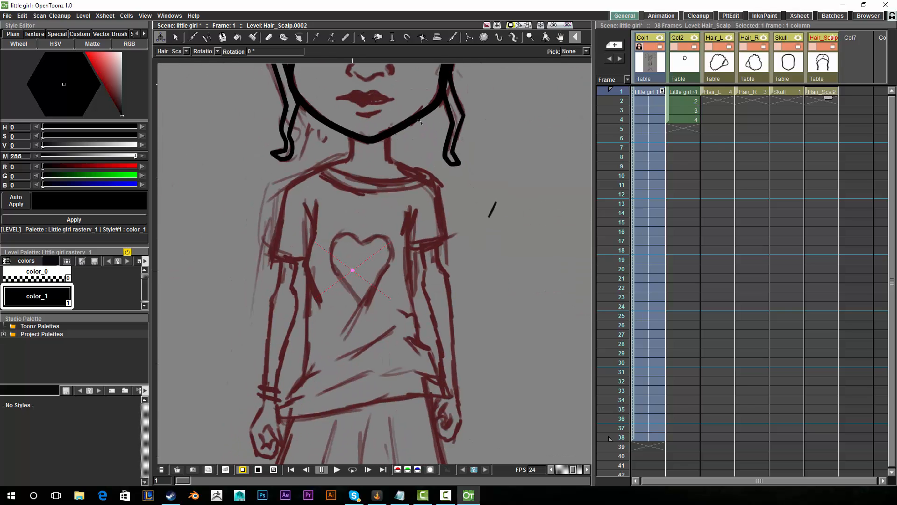
pyautogui.press('space')
pyautogui.moveTo(332, 273); pyautogui.dragTo(299, 419)
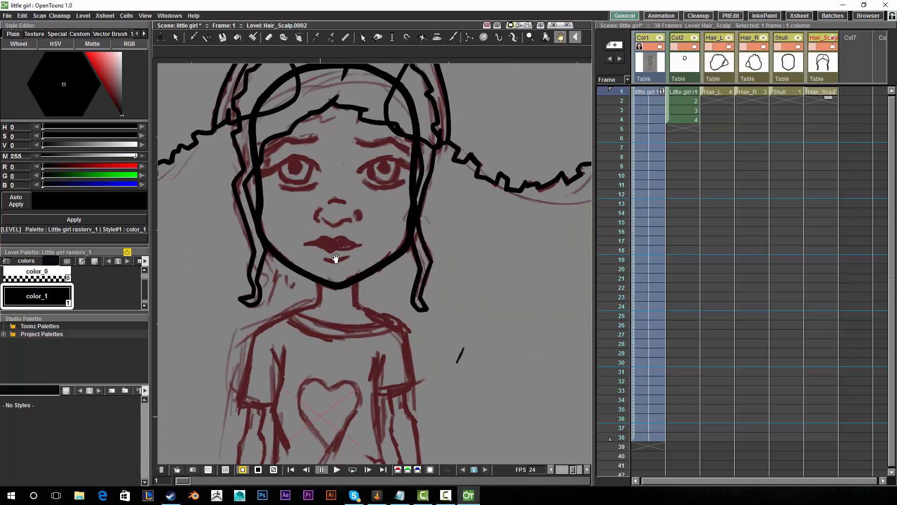
pyautogui.press('space')
pyautogui.moveTo(387, 233); pyautogui.dragTo(388, 318)
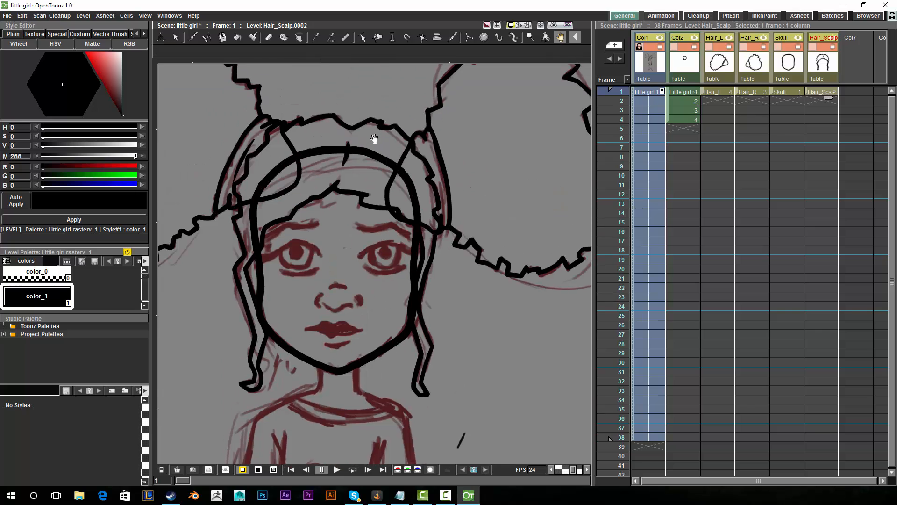
pyautogui.moveTo(329, 369); pyautogui.dragTo(371, 236)
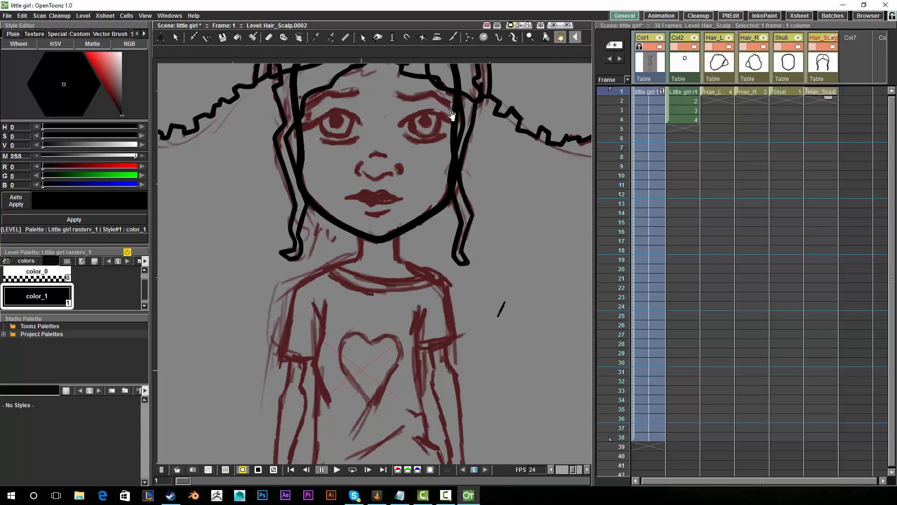
pyautogui.moveTo(441, 152); pyautogui.dragTo(375, 259)
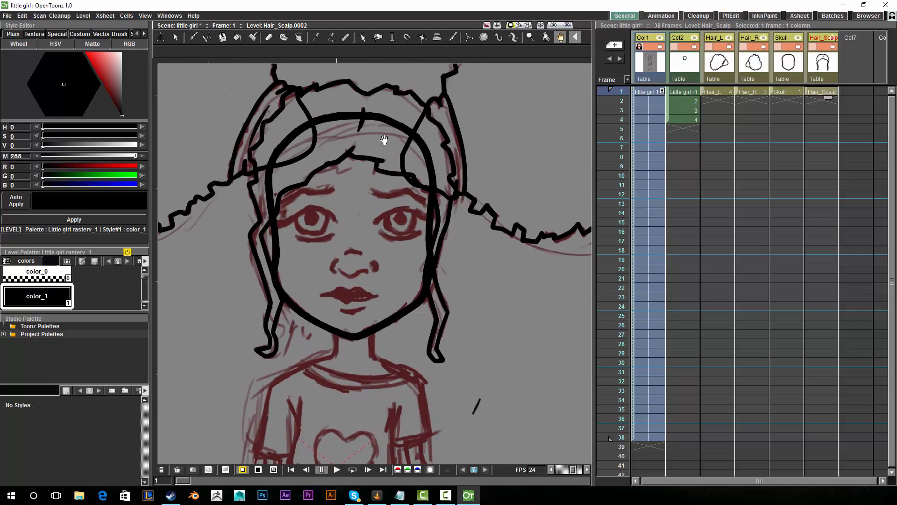
pyautogui.moveTo(416, 136); pyautogui.dragTo(450, 175)
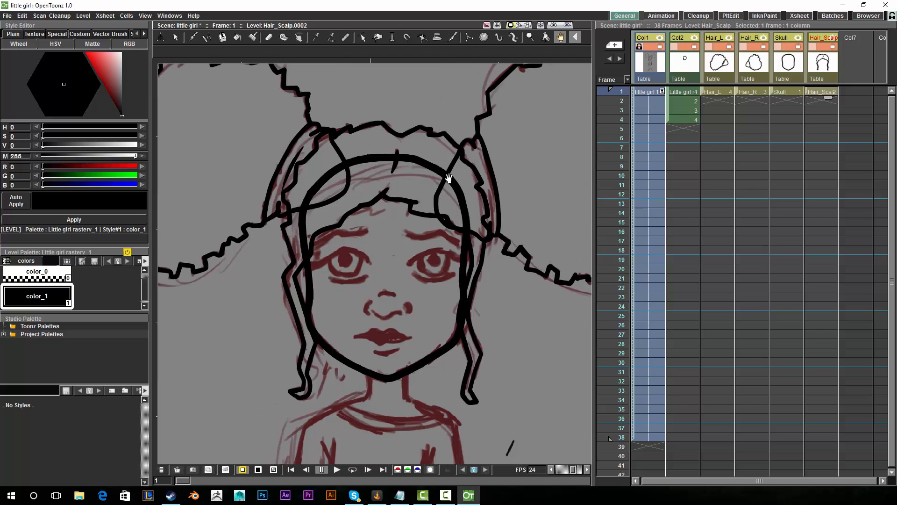
pyautogui.moveTo(344, 366); pyautogui.dragTo(335, 391)
pyautogui.moveTo(380, 286); pyautogui.dragTo(348, 298)
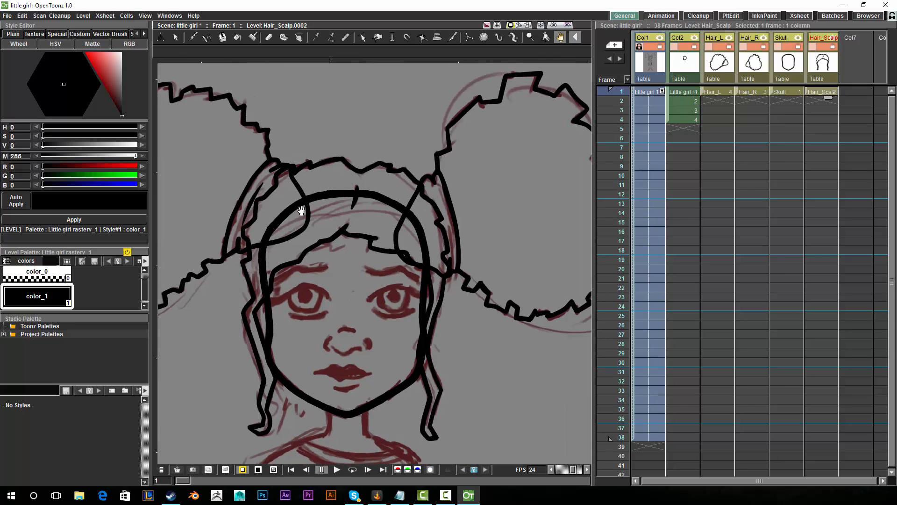
pyautogui.click(160, 37)
pyautogui.scroll(1, 375, 207)
pyautogui.press('space')
pyautogui.moveTo(389, 331); pyautogui.dragTo(422, 329)
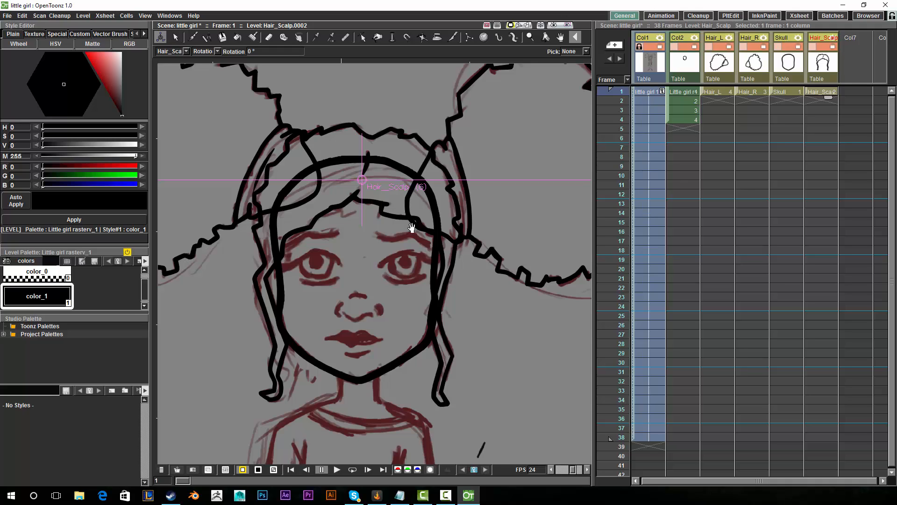
# - Widen the viewer by shifting its border with the Xsheet, and save the little girl scene
pyautogui.moveTo(594, 167); pyautogui.dragTo(642, 168)
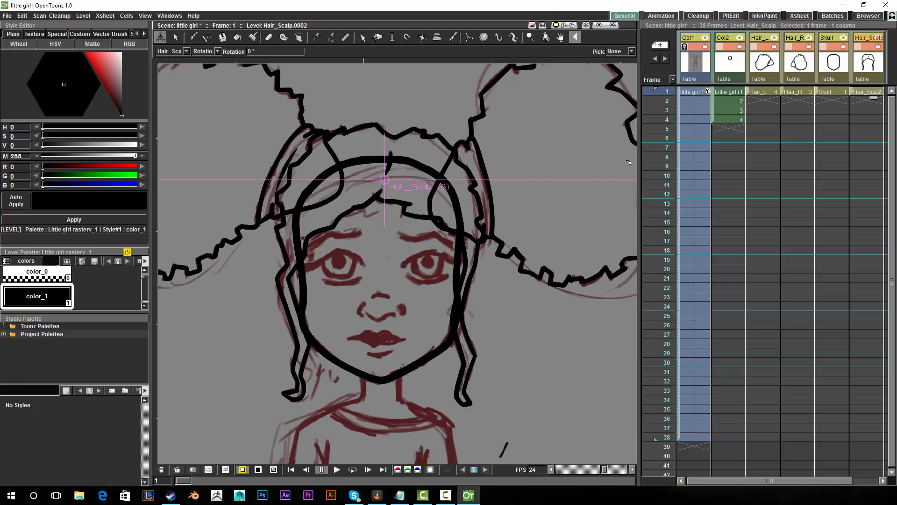
pyautogui.hotkey('ctrl', 's')
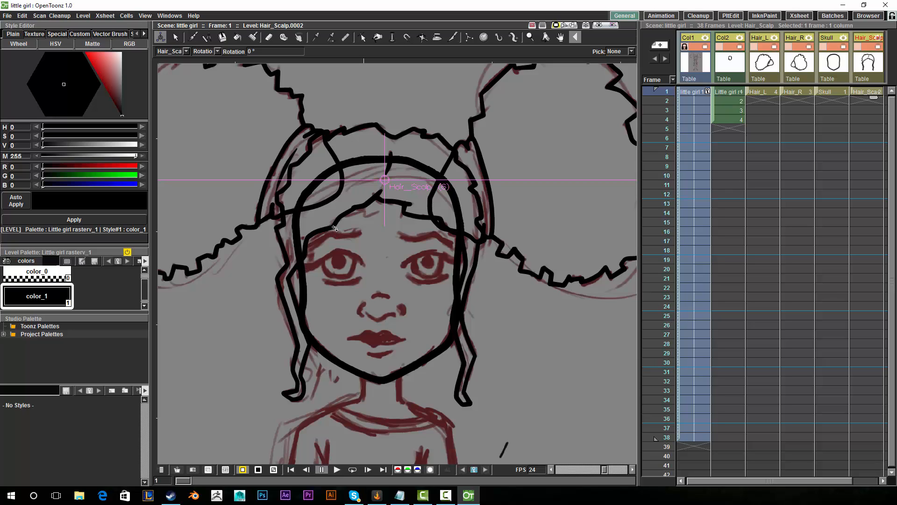
pyautogui.press('space')
pyautogui.moveTo(455, 207)
pyautogui.mouseDown()
pyautogui.moveTo(468, 141)
pyautogui.moveTo(479, 202)
pyautogui.mouseUp()
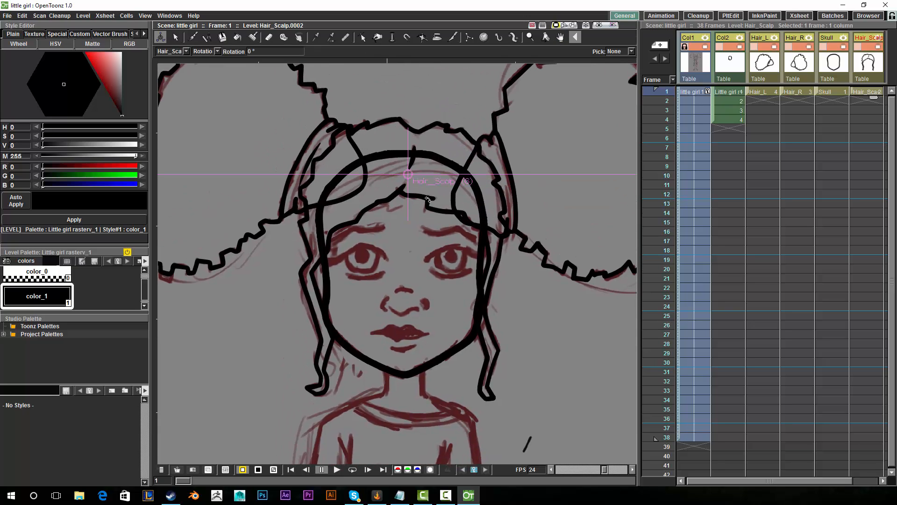
pyautogui.press('space')
pyautogui.moveTo(409, 394); pyautogui.dragTo(437, 499)
pyautogui.press('space')
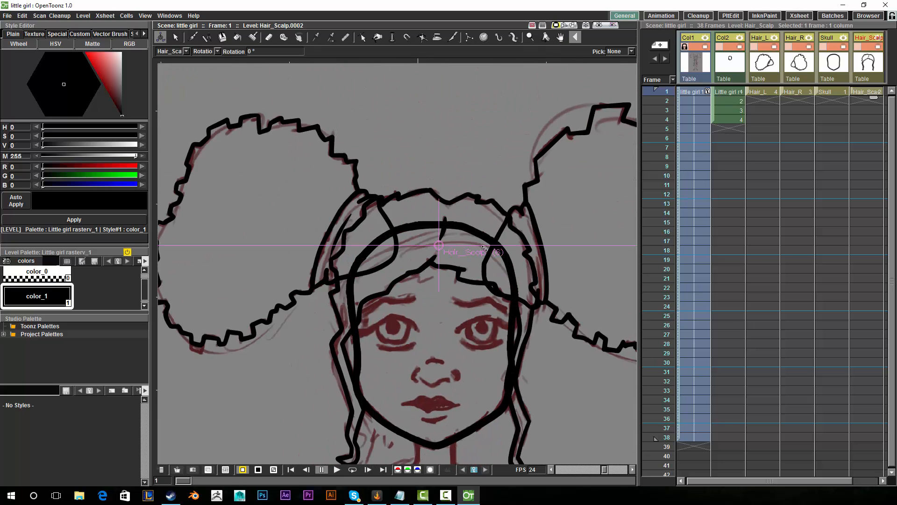
pyautogui.press('space')
pyautogui.moveTo(533, 238); pyautogui.dragTo(486, 215)
pyautogui.press('space')
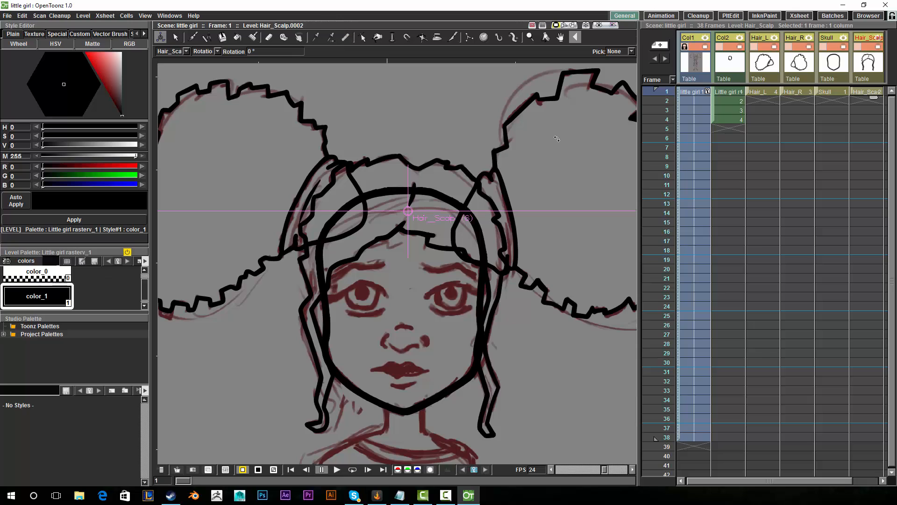
pyautogui.press('space')
pyautogui.moveTo(406, 226); pyautogui.dragTo(383, 192)
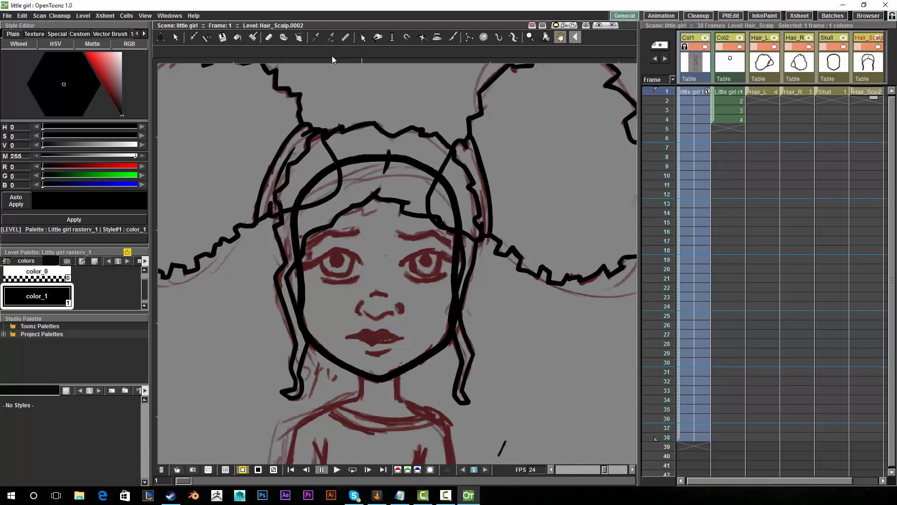
pyautogui.moveTo(423, 226); pyautogui.dragTo(480, 209)
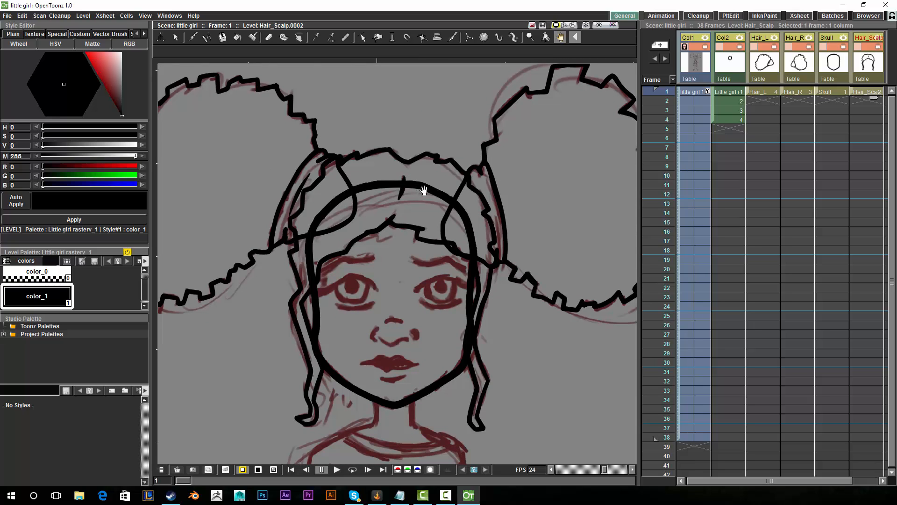
pyautogui.moveTo(420, 194); pyautogui.dragTo(387, 173)
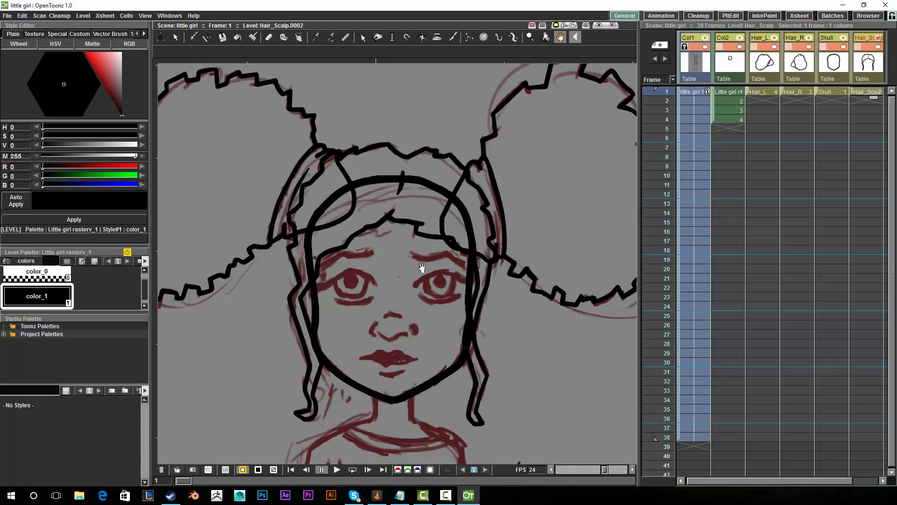
pyautogui.moveTo(381, 338); pyautogui.dragTo(407, 226)
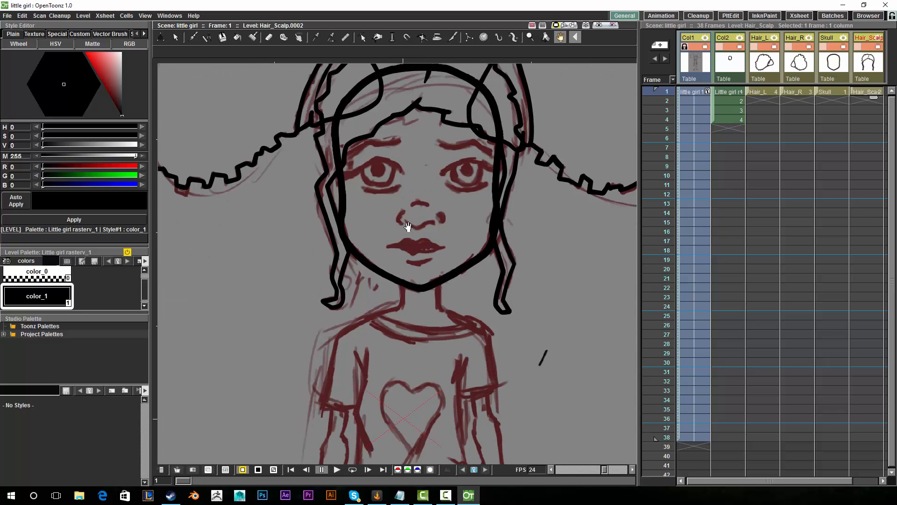
pyautogui.moveTo(487, 176); pyautogui.dragTo(446, 221)
# - Select the Project Palettes folder and resize the Style Editor, level palette and Studio Palette areas
pyautogui.moveTo(100, 385); pyautogui.dragTo(101, 370)
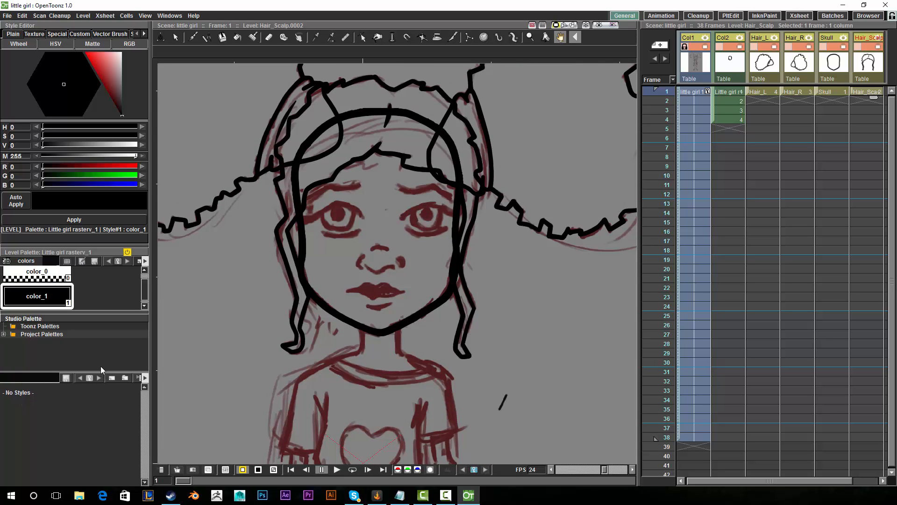
pyautogui.click(105, 333)
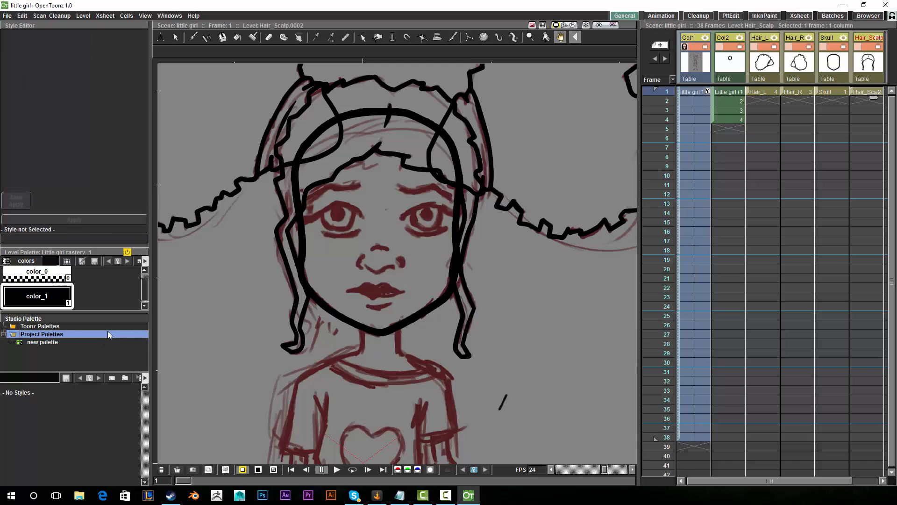
pyautogui.rightClick(112, 333)
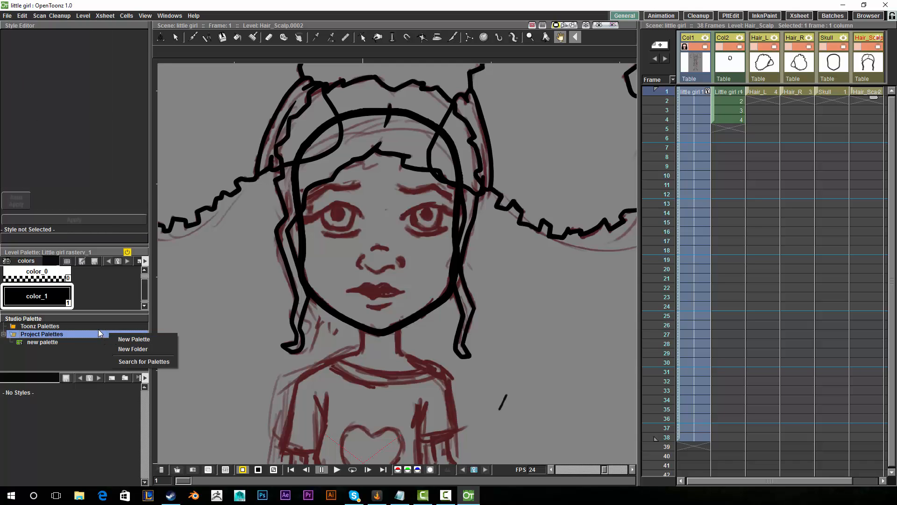
pyautogui.click(98, 330)
pyautogui.moveTo(101, 310); pyautogui.dragTo(102, 297)
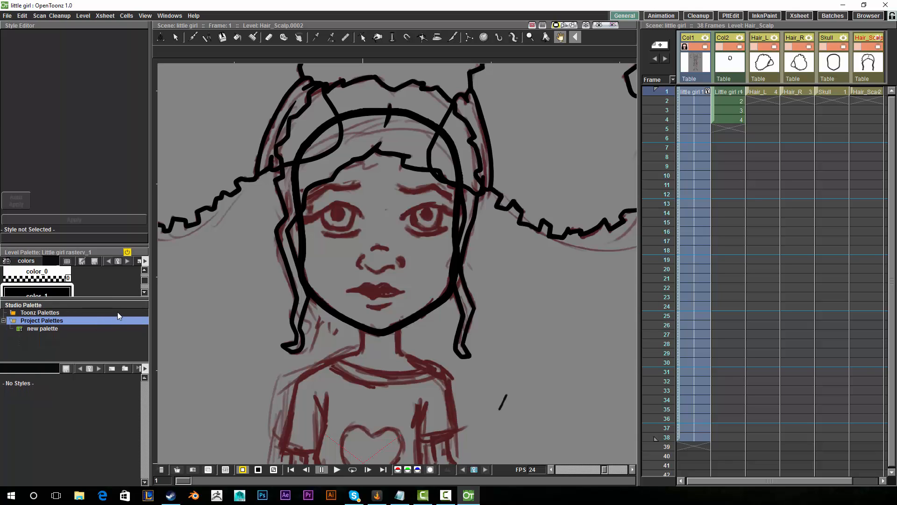
pyautogui.moveTo(113, 301); pyautogui.dragTo(112, 339)
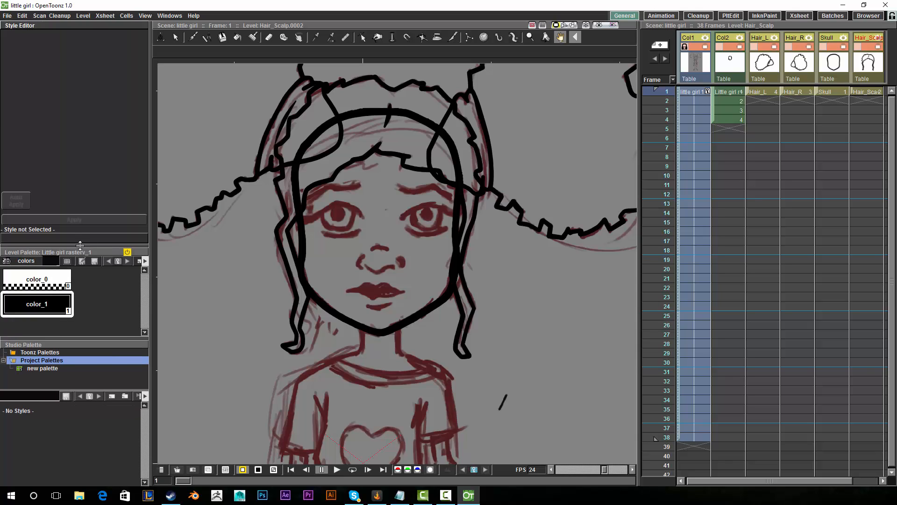
pyautogui.moveTo(90, 244); pyautogui.dragTo(91, 241)
pyautogui.click(169, 15)
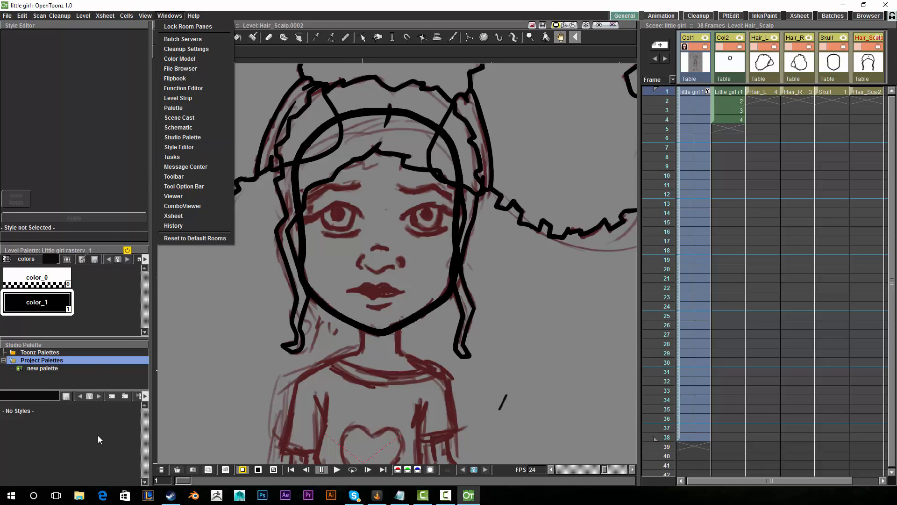
pyautogui.click(97, 302)
# - Create a new palette in the Project Palettes folder and name it little girl pal
pyautogui.doubleClick(74, 359)
pyautogui.doubleClick(70, 360)
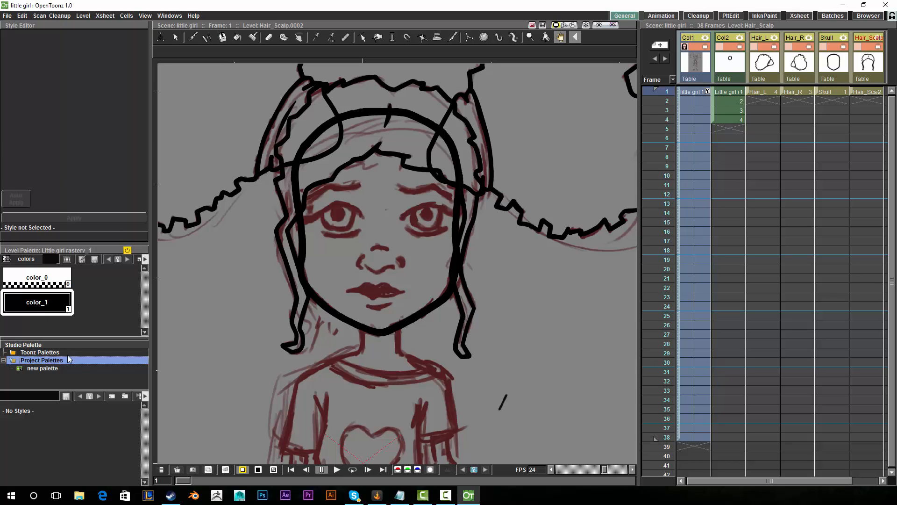
pyautogui.rightClick(63, 359)
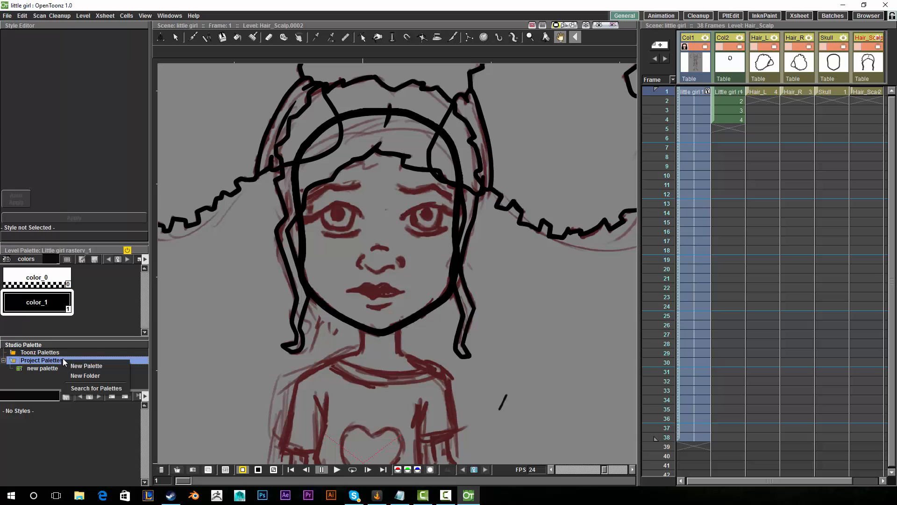
pyautogui.click(81, 365)
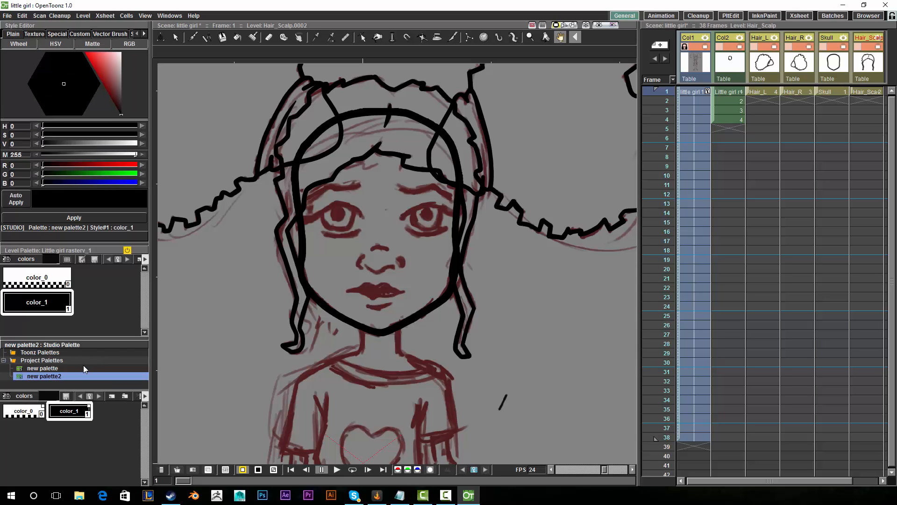
pyautogui.moveTo(52, 379); pyautogui.dragTo(56, 377)
pyautogui.press('g')
pyautogui.doubleClick(58, 376)
pyautogui.write('little girl pal')
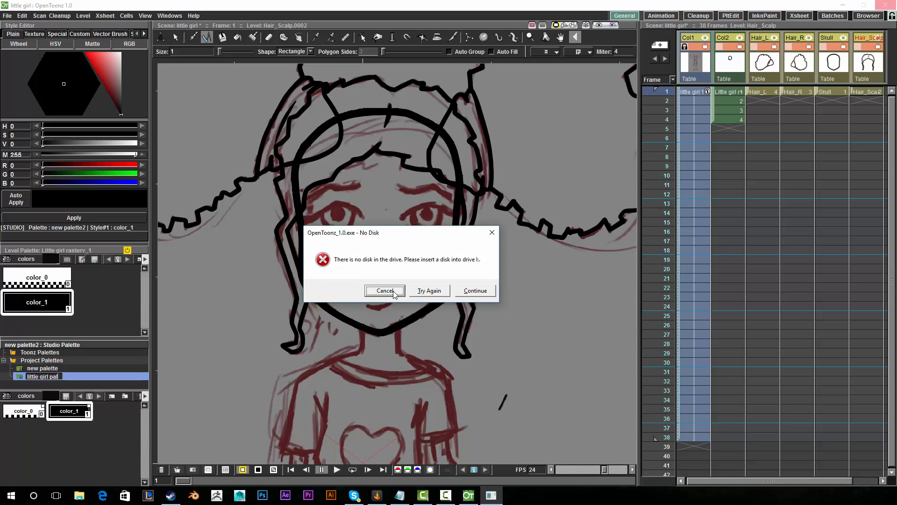
pyautogui.click(394, 291)
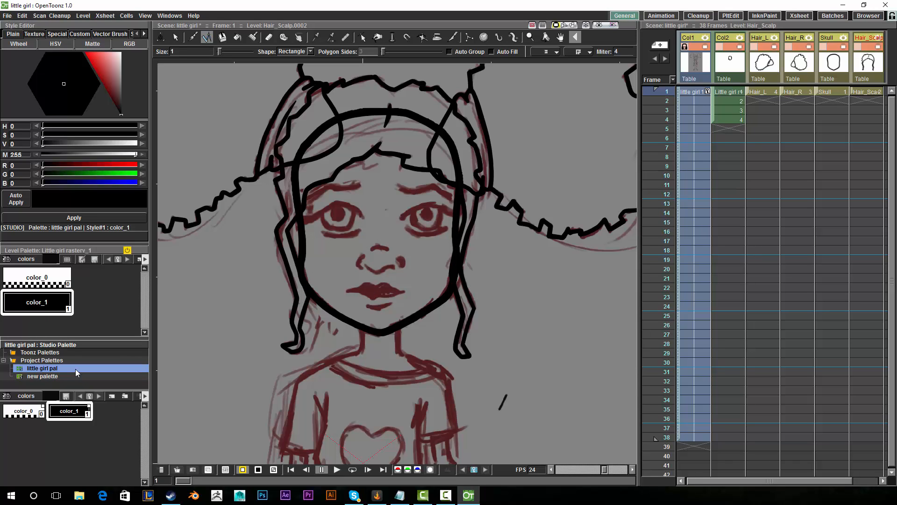
# - Add a new style to little girl pal and set its colour to brown, H 31, S 69, V 44
pyautogui.moveTo(151, 391); pyautogui.dragTo(156, 392)
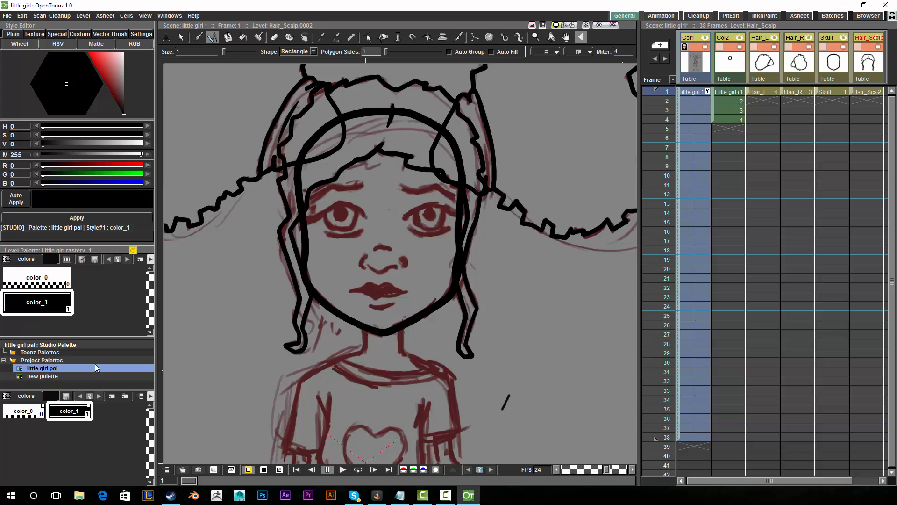
pyautogui.moveTo(158, 313); pyautogui.dragTo(168, 317)
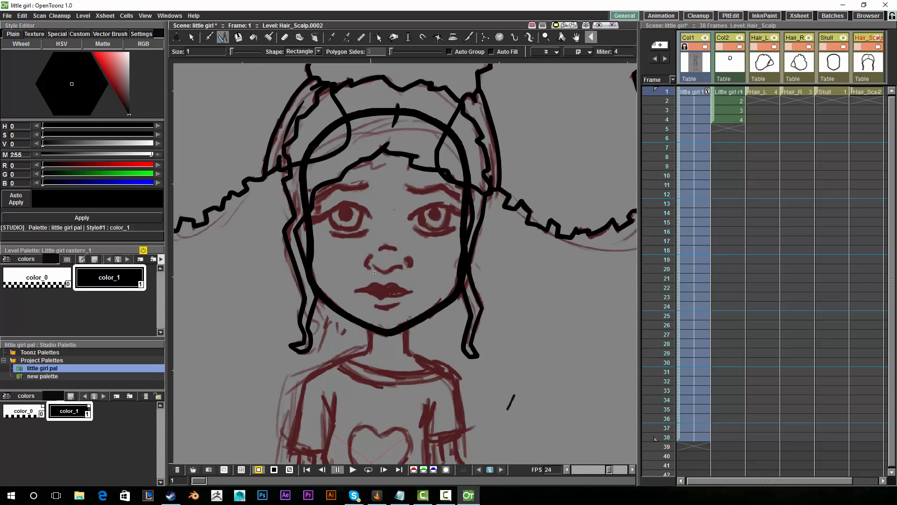
pyautogui.click(115, 397)
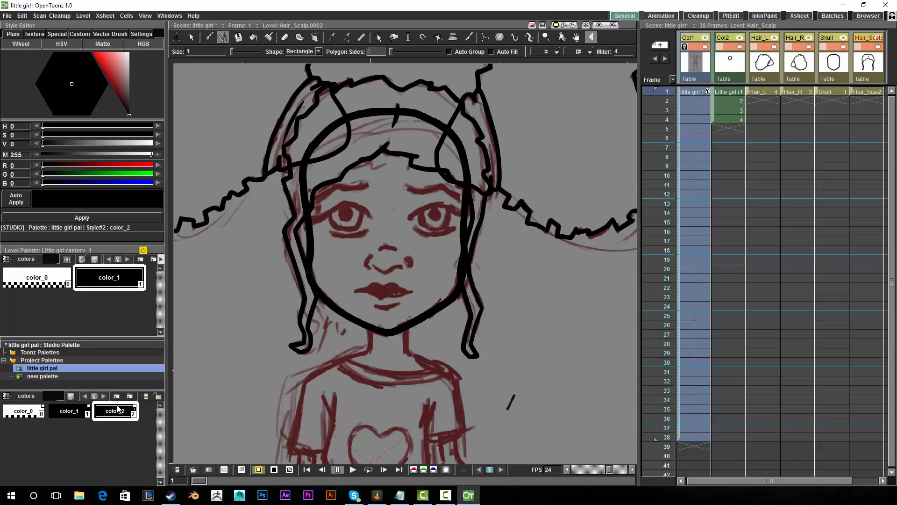
pyautogui.click(123, 74)
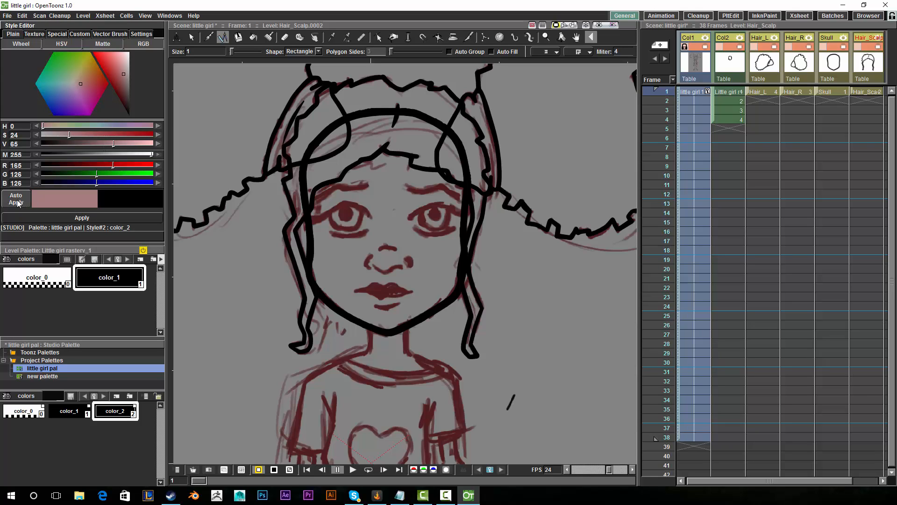
pyautogui.click(118, 83)
pyautogui.moveTo(120, 83); pyautogui.dragTo(116, 79)
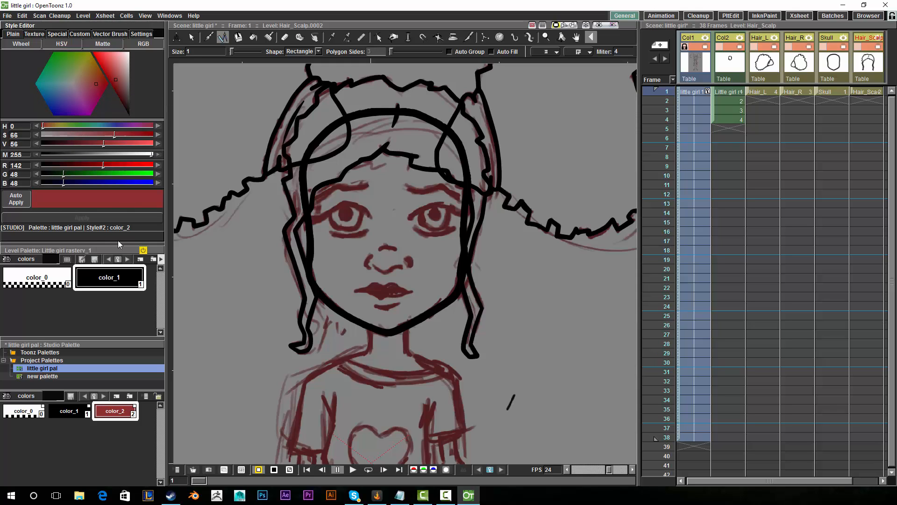
pyautogui.moveTo(121, 245); pyautogui.dragTo(121, 291)
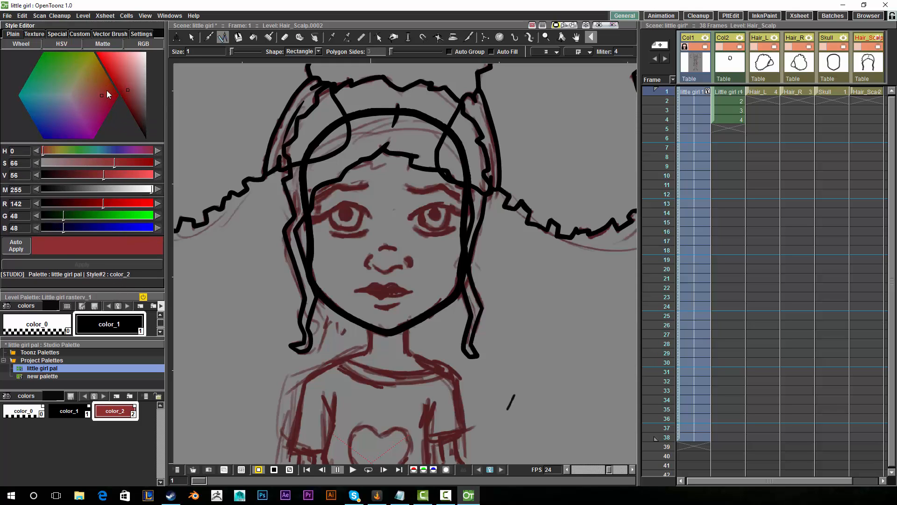
pyautogui.moveTo(100, 91)
pyautogui.mouseDown()
pyautogui.moveTo(102, 81)
pyautogui.moveTo(127, 92)
pyautogui.moveTo(124, 72)
pyautogui.moveTo(119, 92)
pyautogui.moveTo(130, 94)
pyautogui.moveTo(94, 87)
pyautogui.moveTo(99, 76)
pyautogui.moveTo(131, 100)
pyautogui.mouseUp()
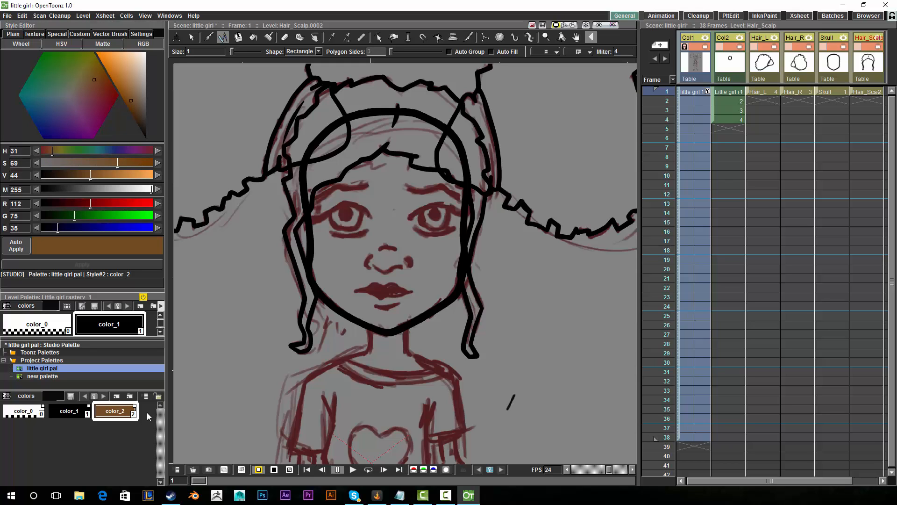
# - Add another style to little girl pal and rename the color_2 style Skin
pyautogui.moveTo(167, 402); pyautogui.dragTo(179, 402)
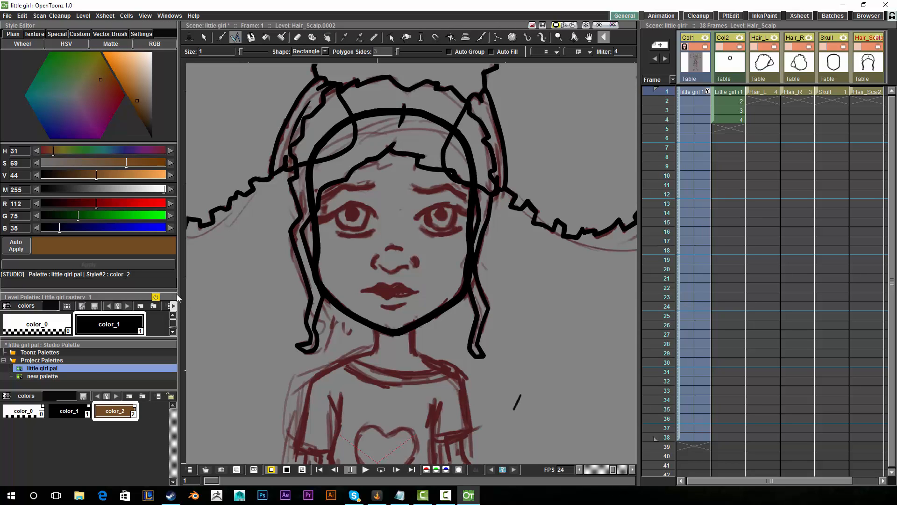
pyautogui.click(129, 395)
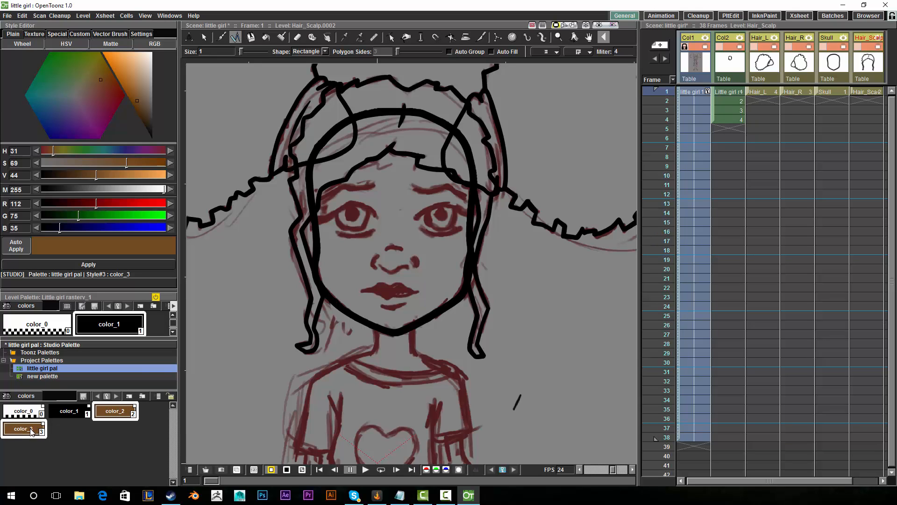
pyautogui.click(120, 413)
pyautogui.doubleClick(120, 415)
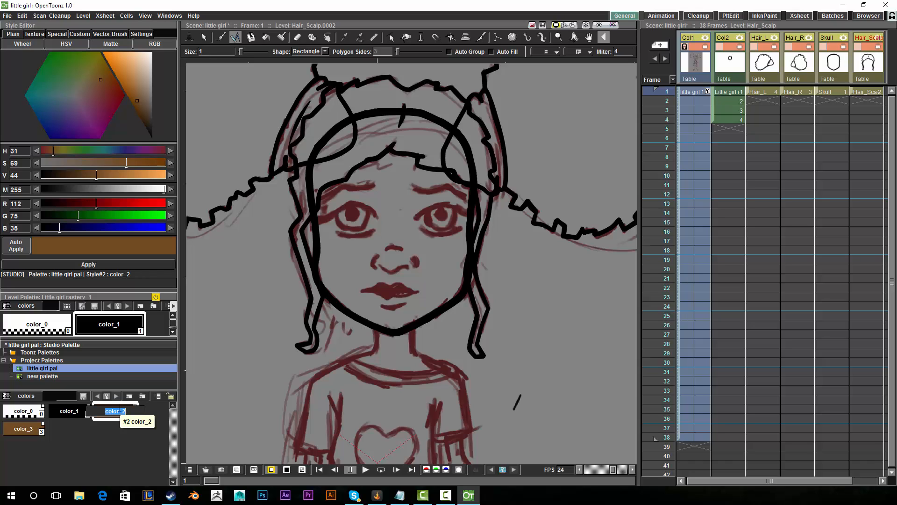
pyautogui.write('Skin')
pyautogui.press('Return')
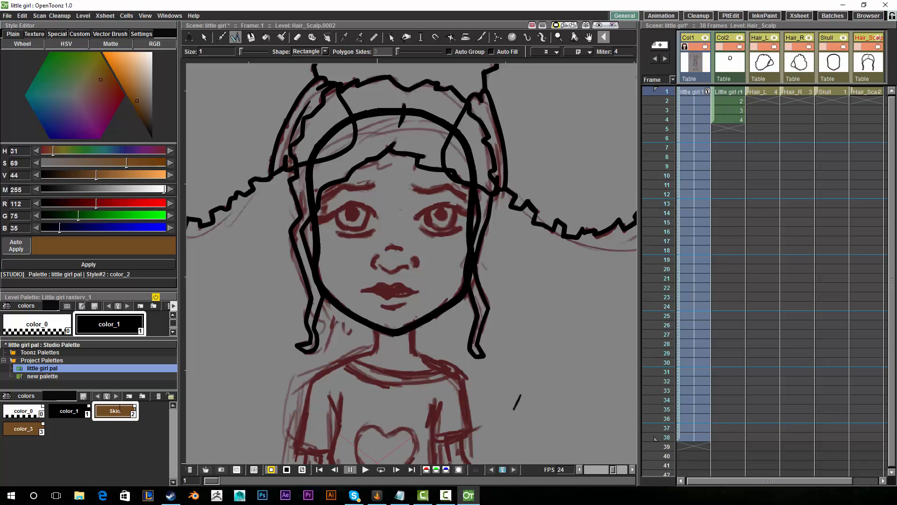
# - Rename the color_3 style Hair and darken it to a deep brown, H 31, S 87, V 19
pyautogui.doubleClick(23, 428)
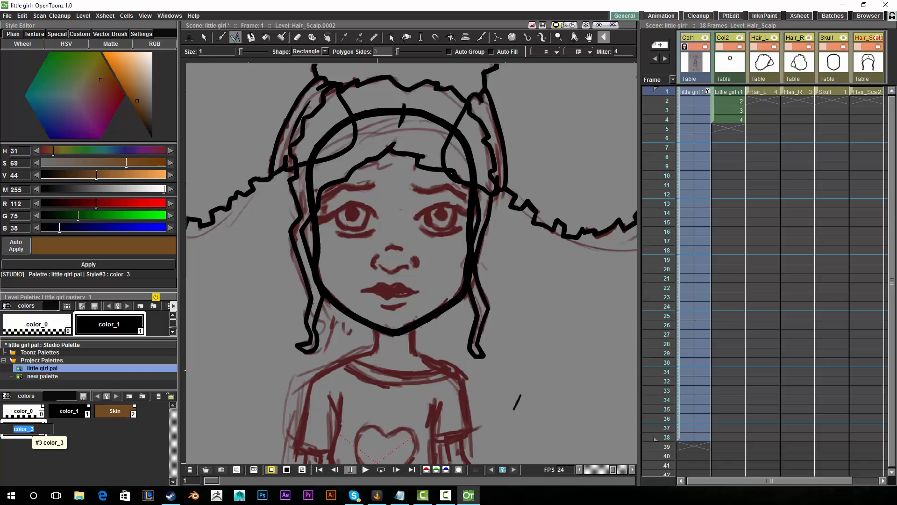
pyautogui.write('Hair')
pyautogui.press('Return')
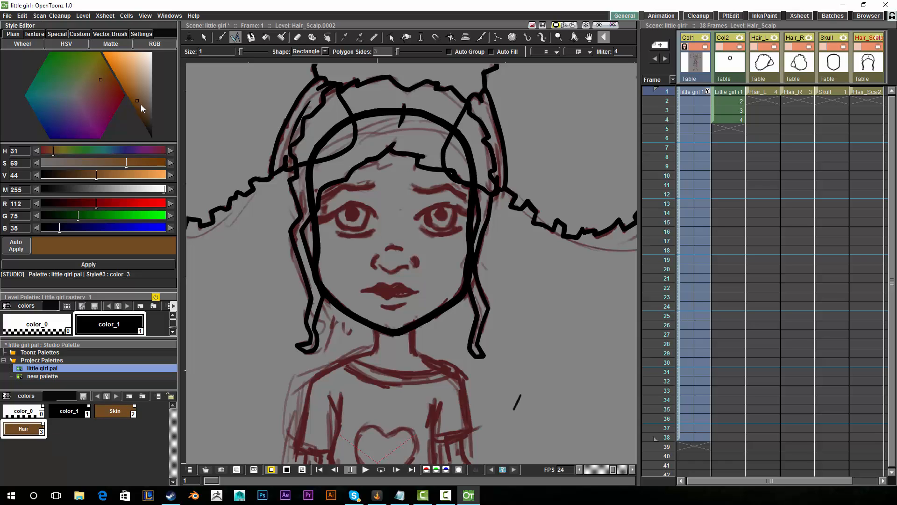
pyautogui.moveTo(137, 101)
pyautogui.mouseDown()
pyautogui.moveTo(147, 110)
pyautogui.moveTo(144, 123)
pyautogui.mouseUp()
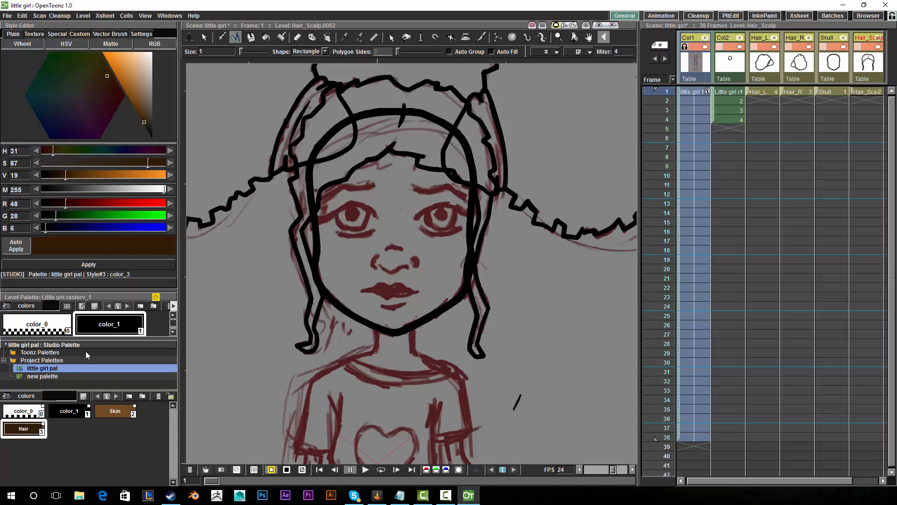
pyautogui.press('space')
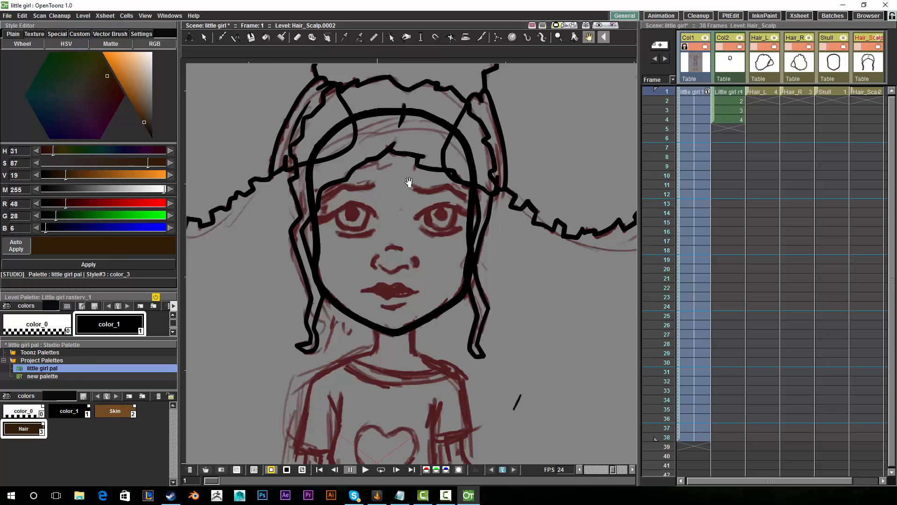
pyautogui.moveTo(406, 182); pyautogui.dragTo(350, 293)
pyautogui.moveTo(278, 350); pyautogui.dragTo(346, 279)
pyautogui.moveTo(419, 221); pyautogui.dragTo(390, 245)
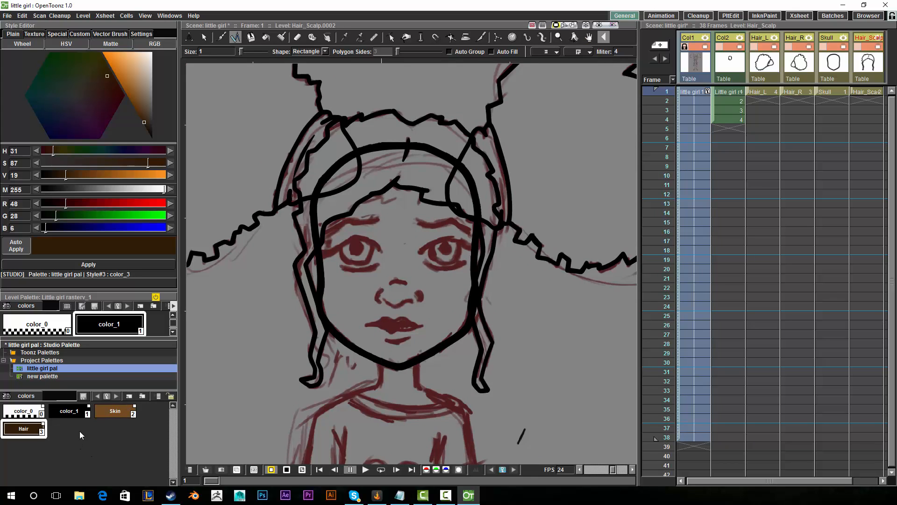
# - Select the Skin style and the Skull column, and enlarge the level palette area
pyautogui.click(115, 412)
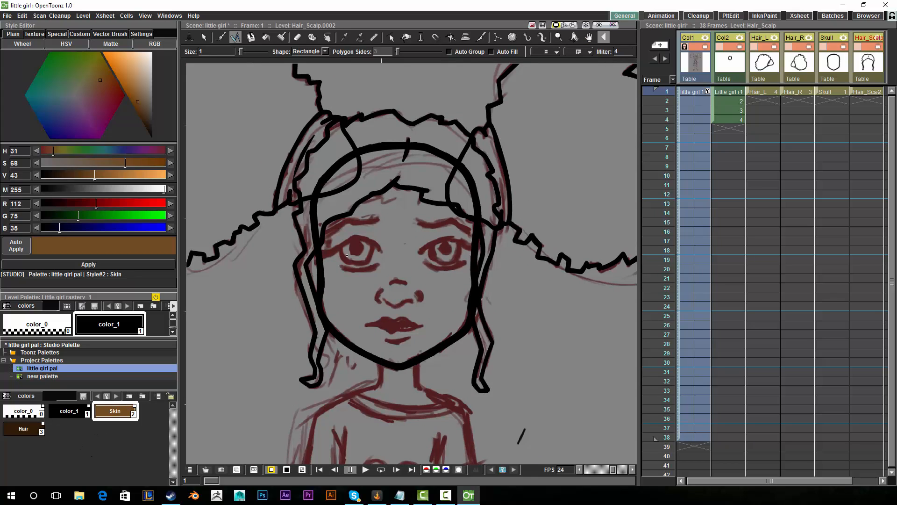
pyautogui.moveTo(606, 112); pyautogui.dragTo(538, 124)
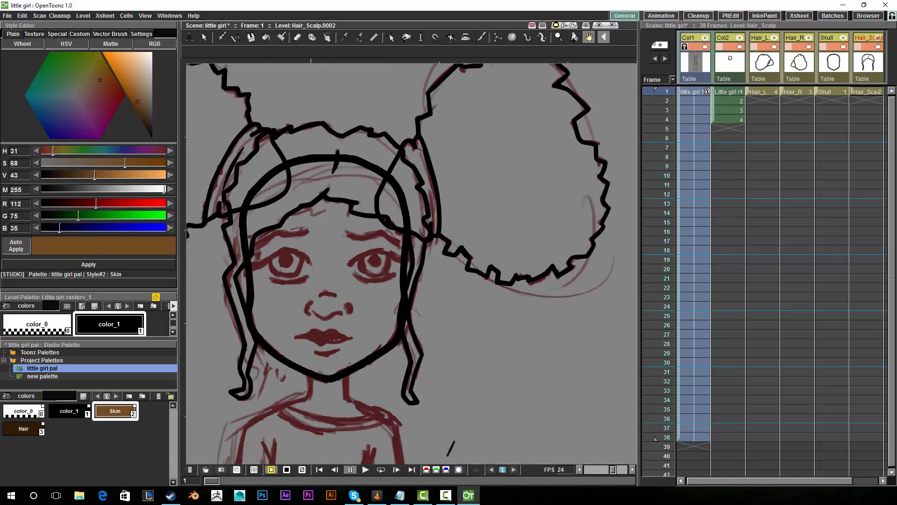
pyautogui.click(833, 65)
pyautogui.moveTo(397, 206); pyautogui.dragTo(415, 207)
pyautogui.press('g')
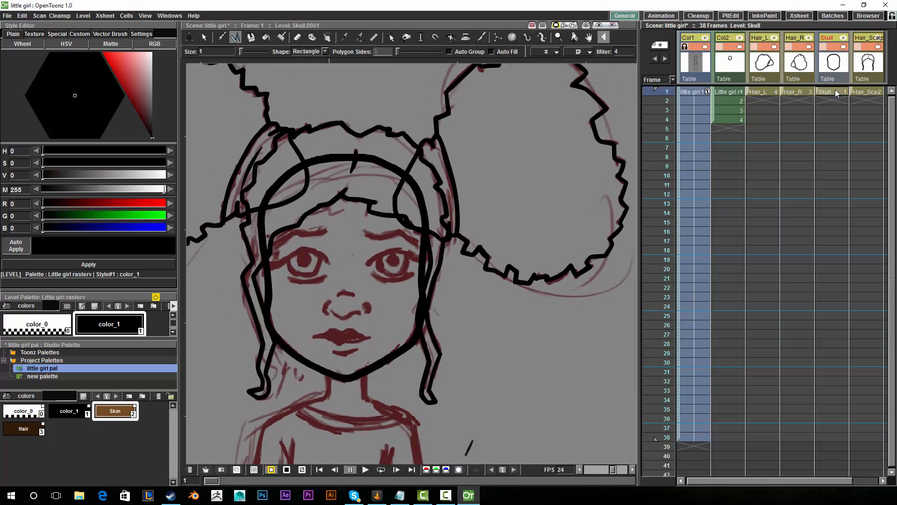
pyautogui.press('space')
pyautogui.moveTo(329, 279); pyautogui.dragTo(356, 269)
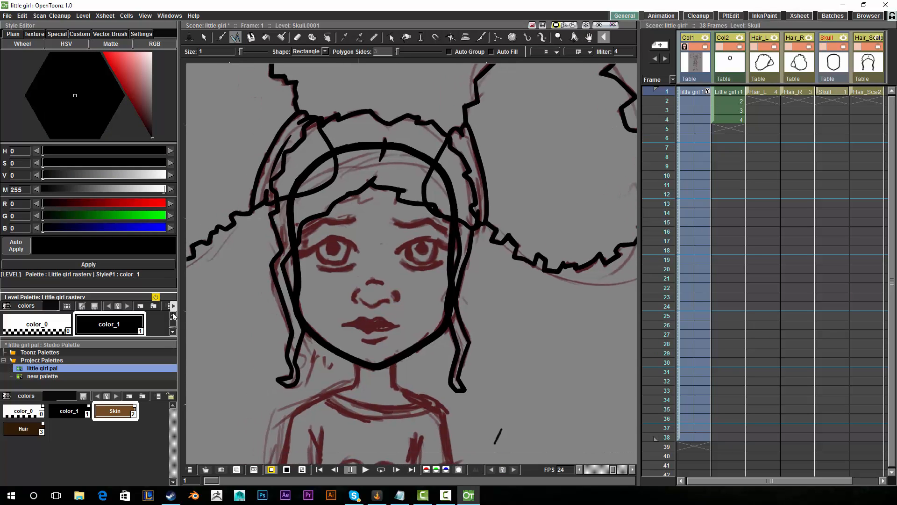
pyautogui.moveTo(164, 293); pyautogui.dragTo(154, 252)
pyautogui.moveTo(143, 337); pyautogui.dragTo(142, 353)
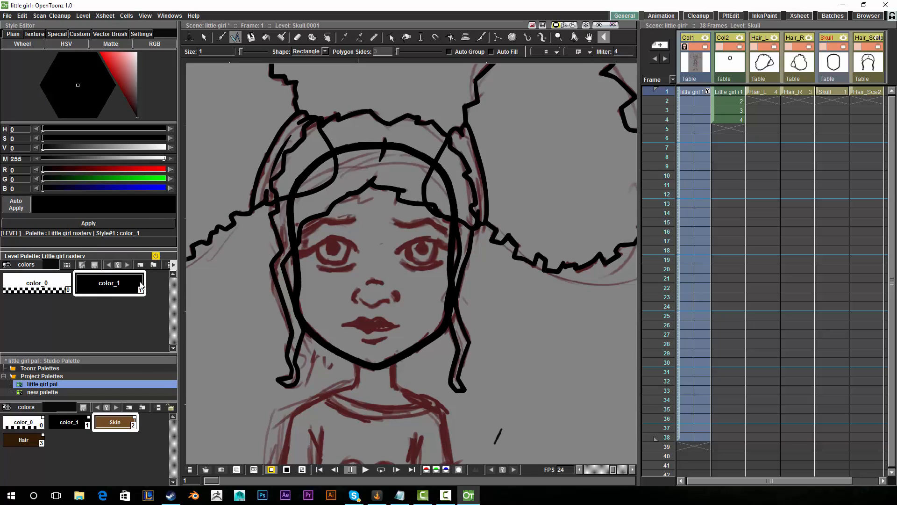
# - Copy the Skin style from little girl pal into the Skull level's palette, select it there and activate the Fill tool
pyautogui.click(832, 93)
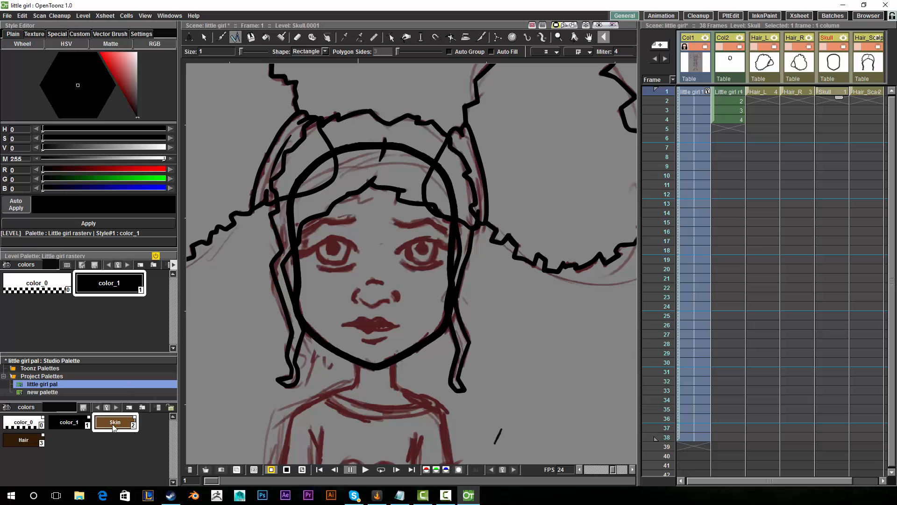
pyautogui.moveTo(116, 426); pyautogui.dragTo(104, 325)
pyautogui.click(45, 308)
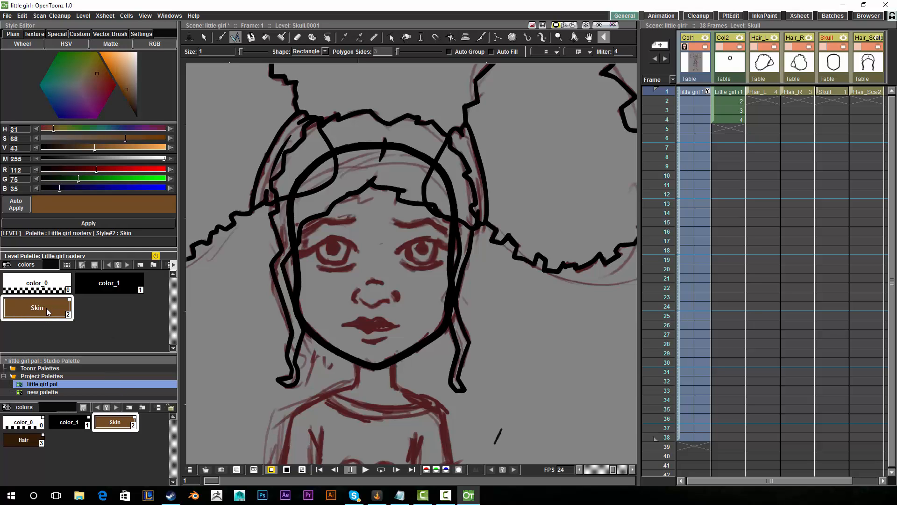
pyautogui.click(265, 37)
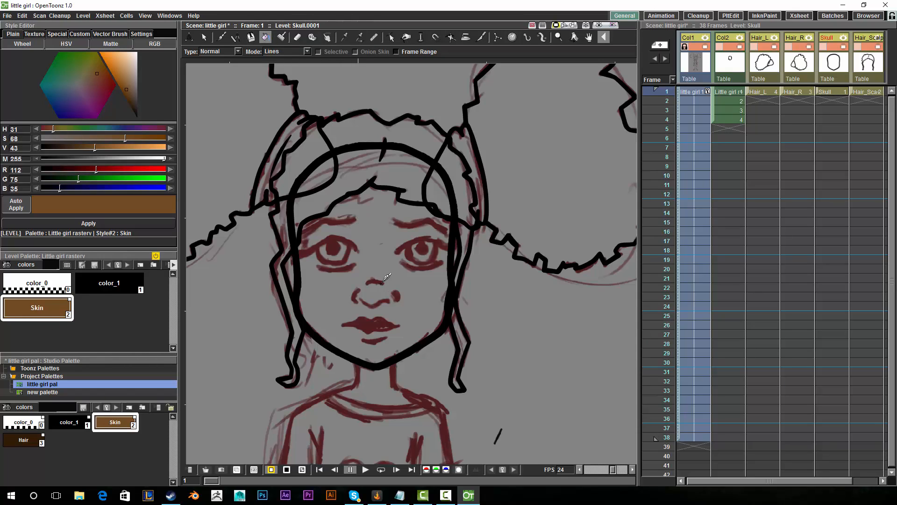
# - Set the Fill tool's mode to Areas and fill the face shape of the Skull level with the Skin style
pyautogui.click(294, 55)
pyautogui.click(297, 56)
pyautogui.click(292, 50)
pyautogui.click(286, 66)
pyautogui.click(380, 248)
pyautogui.press('space')
pyautogui.moveTo(368, 407); pyautogui.dragTo(347, 426)
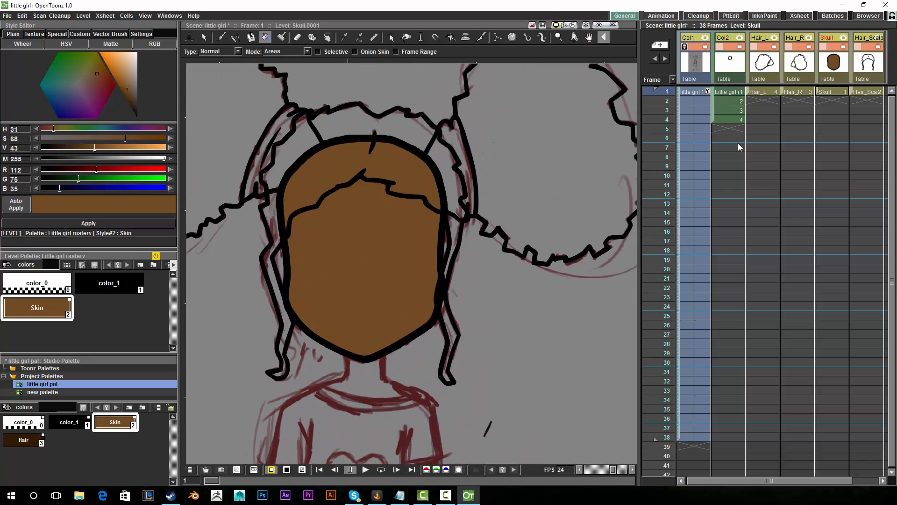
# - Copy the Hair style from little girl pal into the Hair_Scalp level's palette and fill the scalp hair with it
pyautogui.click(866, 93)
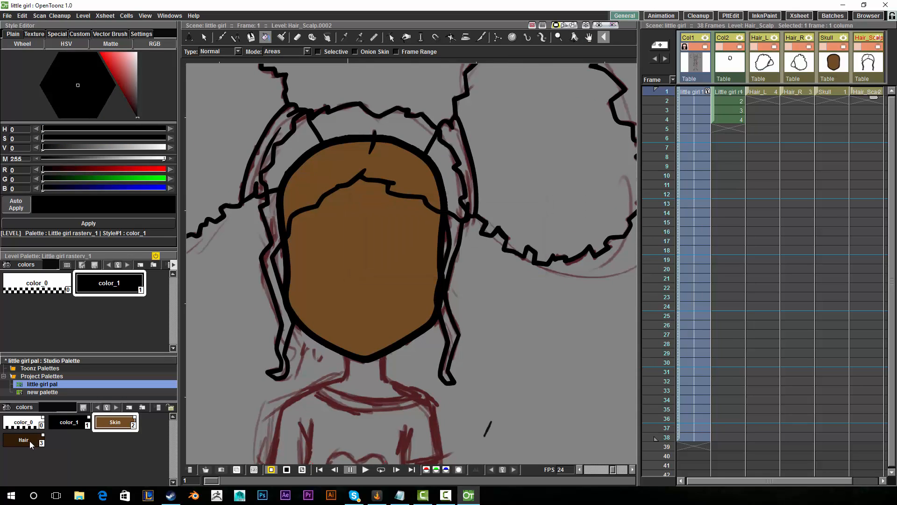
pyautogui.moveTo(32, 441); pyautogui.dragTo(64, 313)
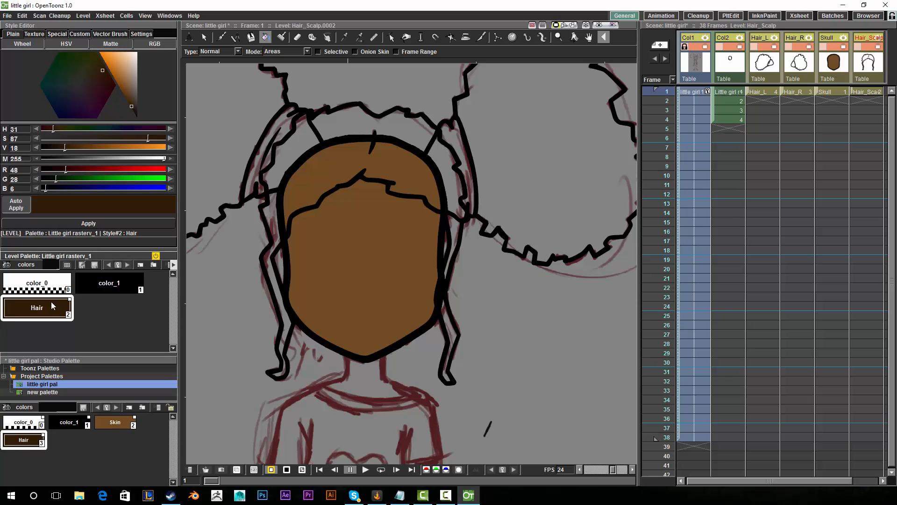
pyautogui.click(388, 129)
pyautogui.moveTo(410, 340); pyautogui.dragTo(399, 352)
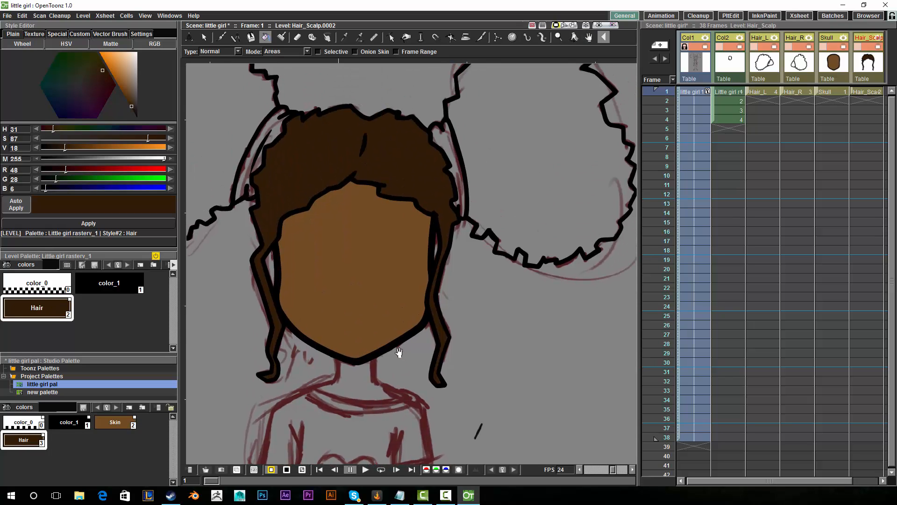
# - Copy the Hair style into the Hair_L level's palette, select it there and fill the puff with it, undoing the stray black fill
pyautogui.click(759, 68)
pyautogui.moveTo(32, 441); pyautogui.dragTo(64, 316)
pyautogui.click(245, 110)
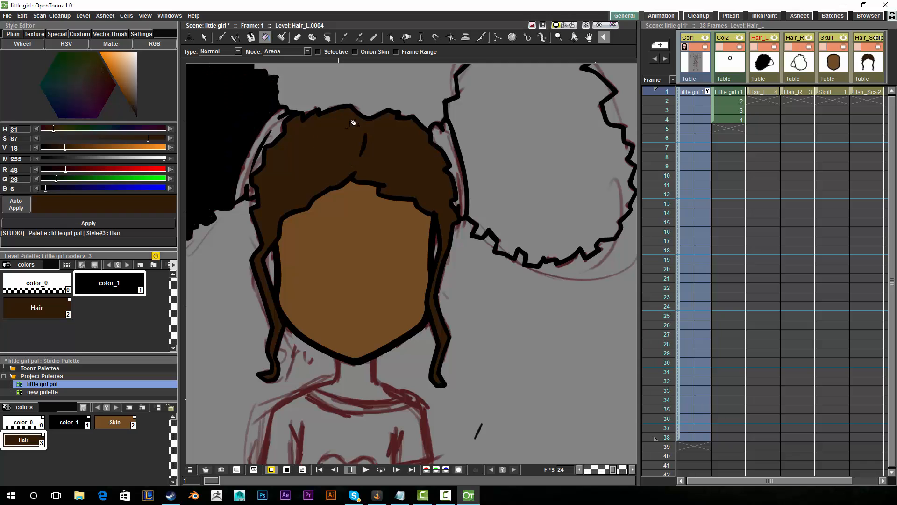
pyautogui.hotkey('ctrl', 'z')
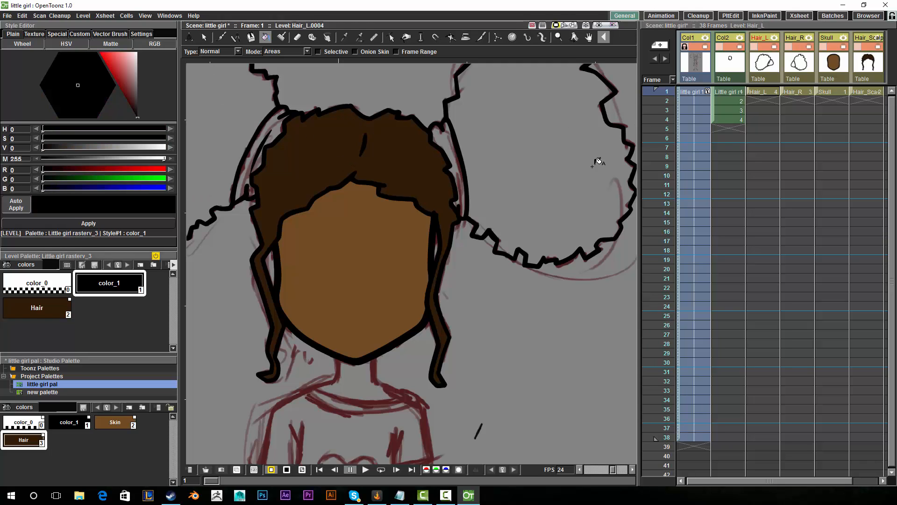
pyautogui.click(48, 305)
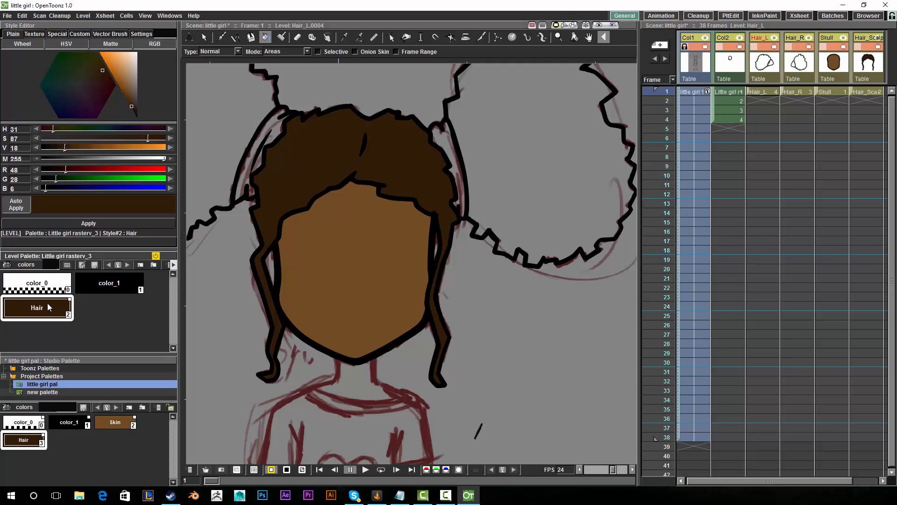
pyautogui.click(226, 115)
# - Copy the Hair style into the Hair_R level's palette, select it there and fill the puff with it
pyautogui.press('space')
pyautogui.moveTo(438, 267); pyautogui.dragTo(526, 317)
pyautogui.click(794, 75)
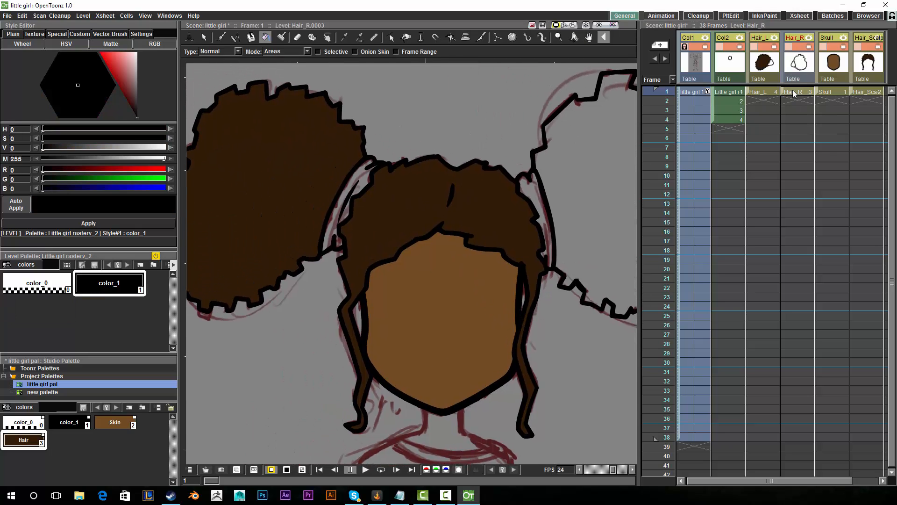
pyautogui.click(31, 434)
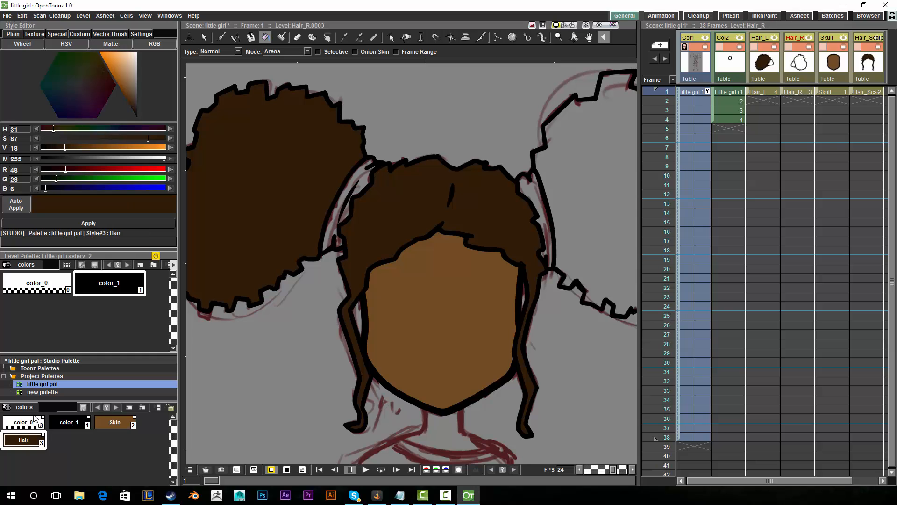
pyautogui.moveTo(30, 433); pyautogui.dragTo(38, 306)
pyautogui.click(37, 307)
pyautogui.press('space')
pyautogui.moveTo(518, 161); pyautogui.dragTo(354, 192)
pyautogui.click(452, 190)
pyautogui.press('space')
pyautogui.moveTo(414, 304); pyautogui.dragTo(497, 294)
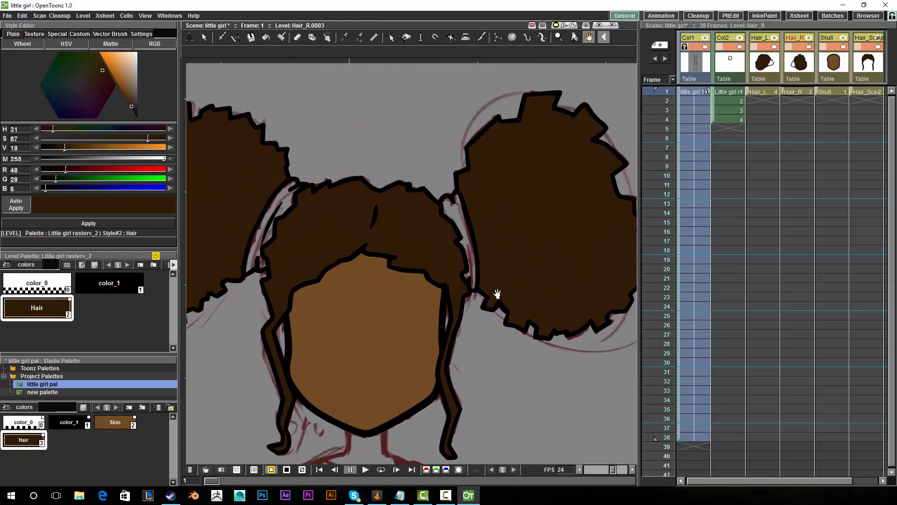
# - Add a new style to little girl pal and name it Scrun
pyautogui.press('space')
pyautogui.moveTo(409, 289); pyautogui.dragTo(461, 254)
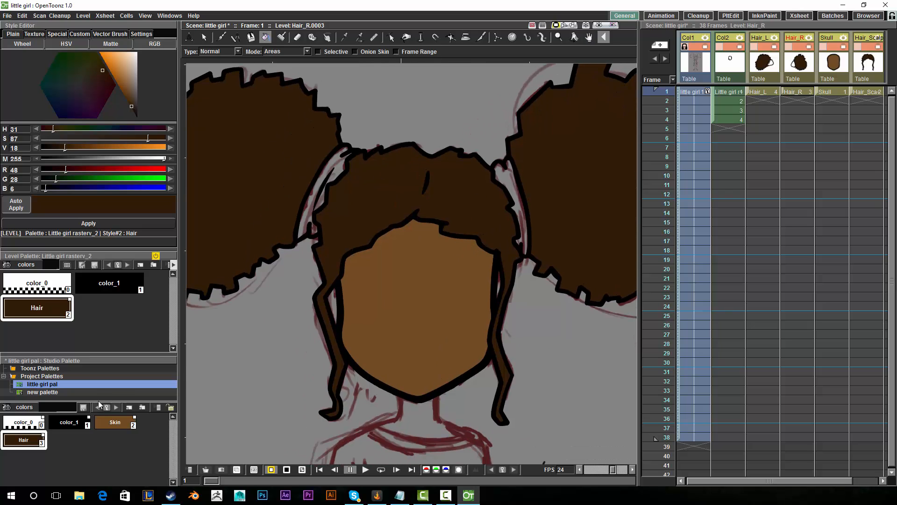
pyautogui.click(129, 407)
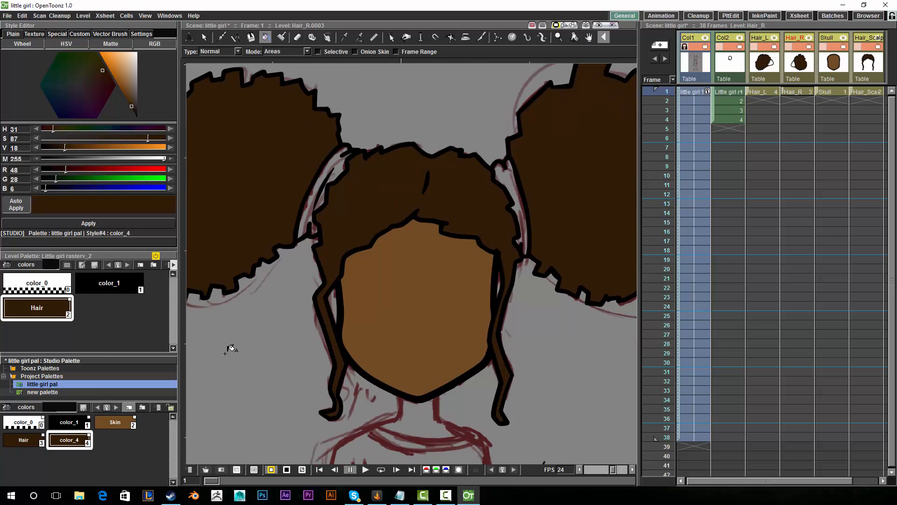
pyautogui.doubleClick(73, 443)
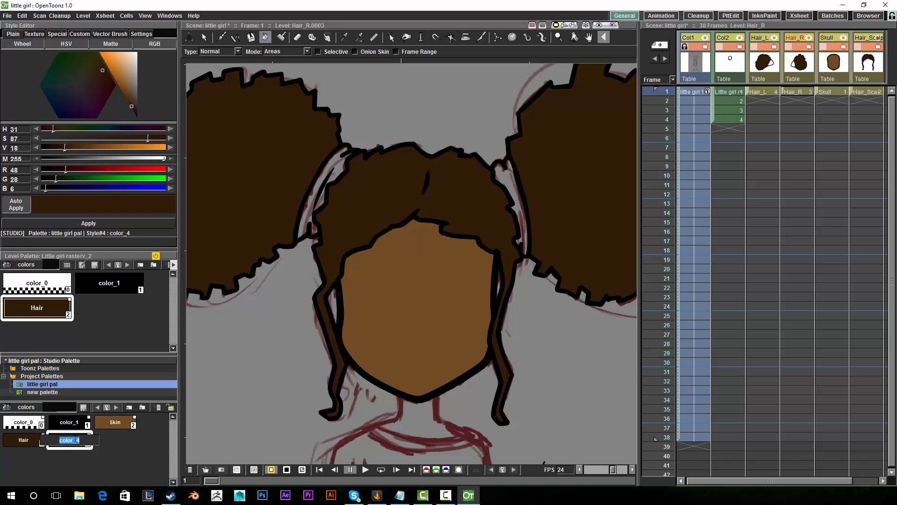
pyautogui.write('SC')
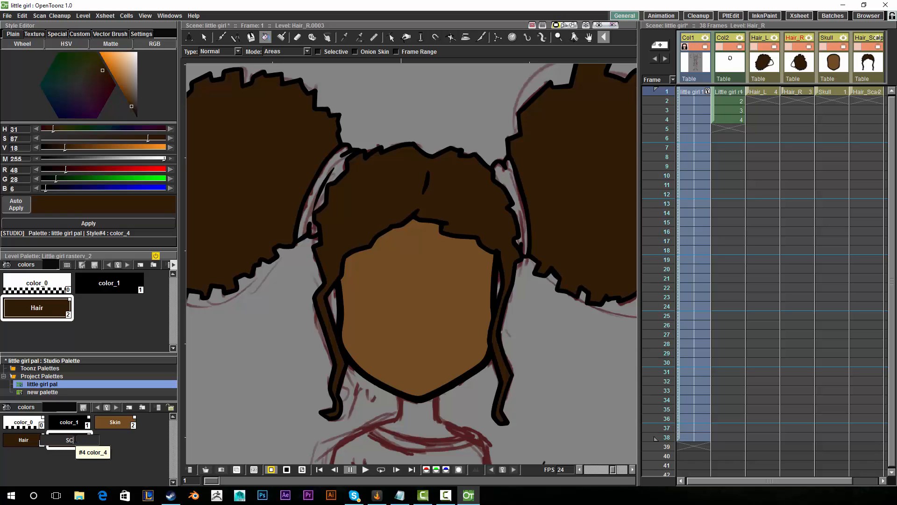
pyautogui.write('run')
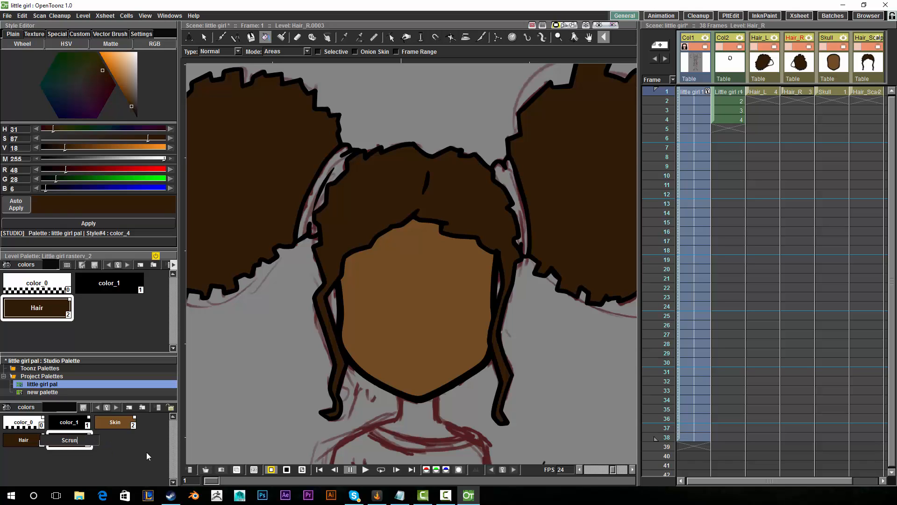
pyautogui.write('0')
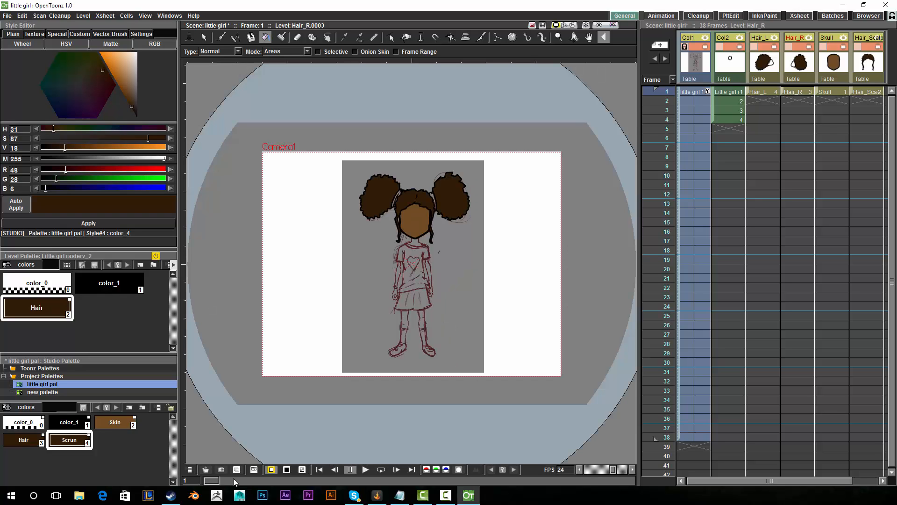
# - Complete the name of the Scrun style in little girl pal so it reads Scrunchy
pyautogui.click(559, 37)
pyautogui.moveTo(471, 194)
pyautogui.mouseDown()
pyautogui.moveTo(514, 129)
pyautogui.moveTo(491, 149)
pyautogui.moveTo(493, 125)
pyautogui.moveTo(541, 126)
pyautogui.mouseUp()
pyautogui.click(589, 38)
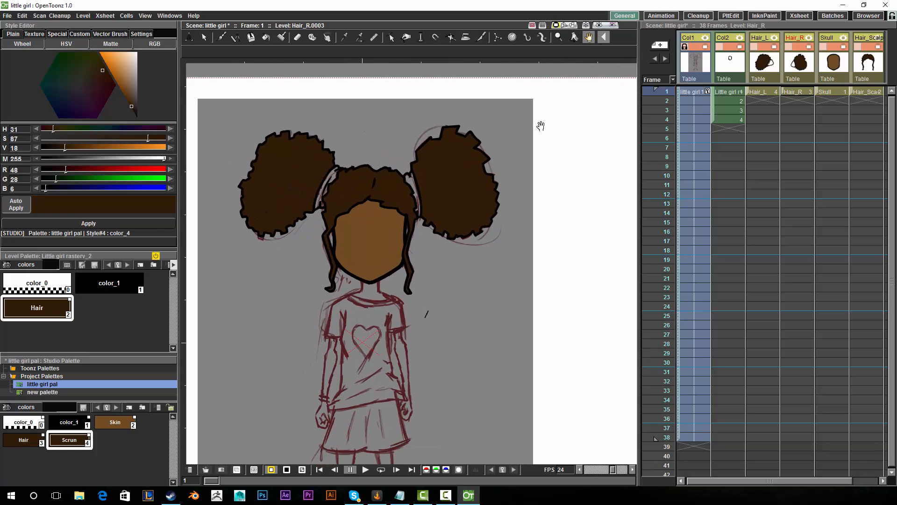
pyautogui.click(76, 442)
pyautogui.doubleClick(73, 442)
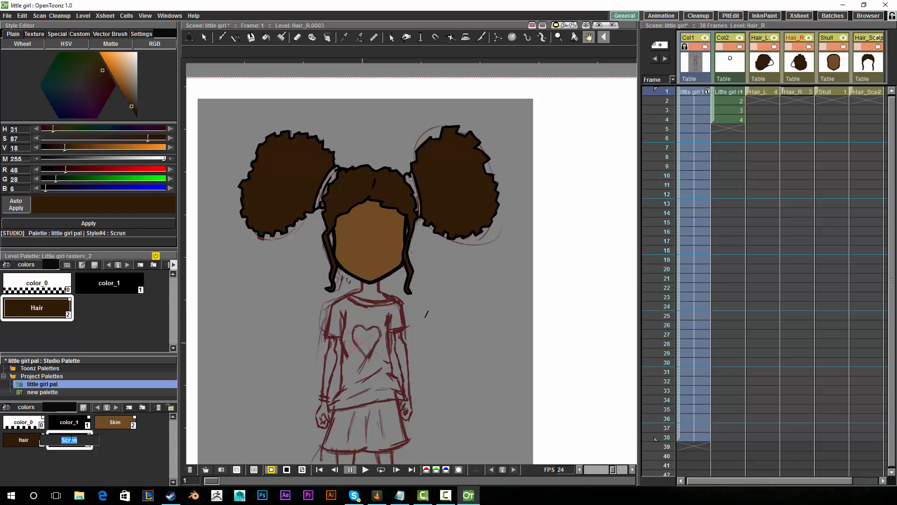
pyautogui.press('Right')
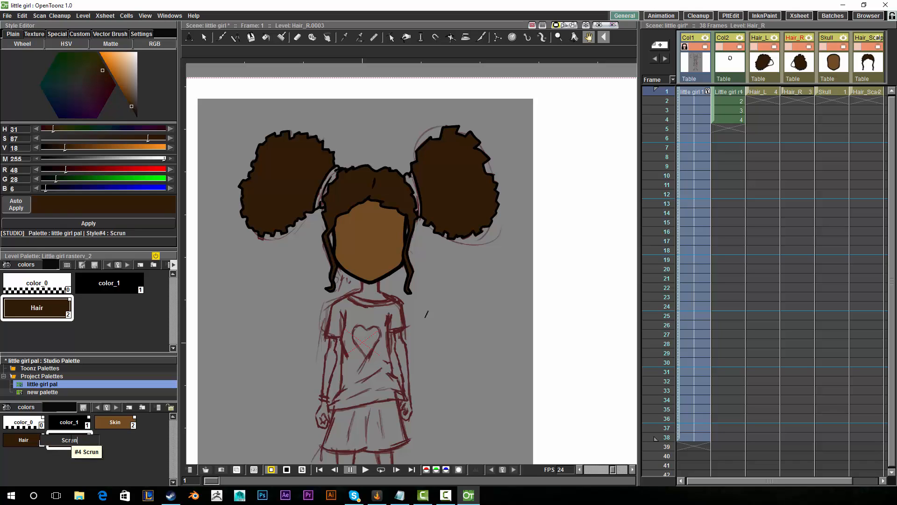
pyautogui.write('chy')
pyautogui.press('Return')
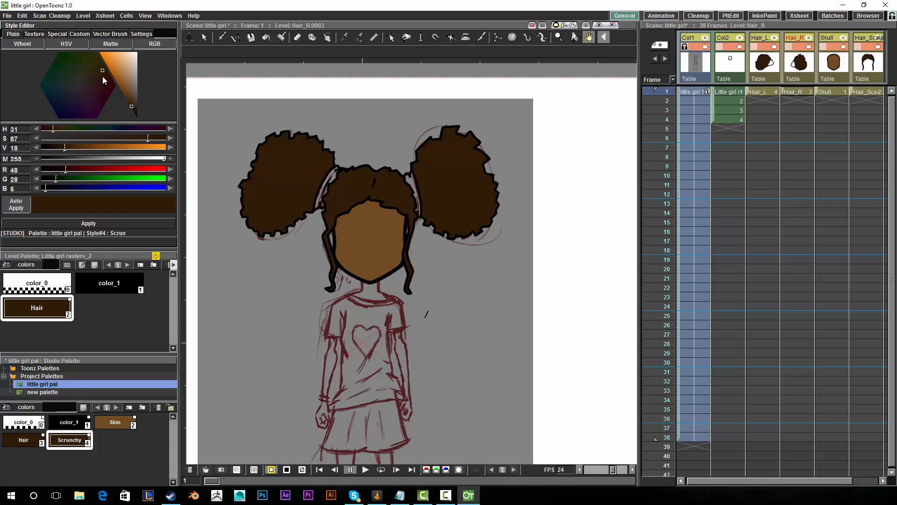
# - Set the Scrunchy style's colour to a muted pinkish red, about H 1, S 51, V 74
pyautogui.moveTo(101, 70); pyautogui.dragTo(119, 68)
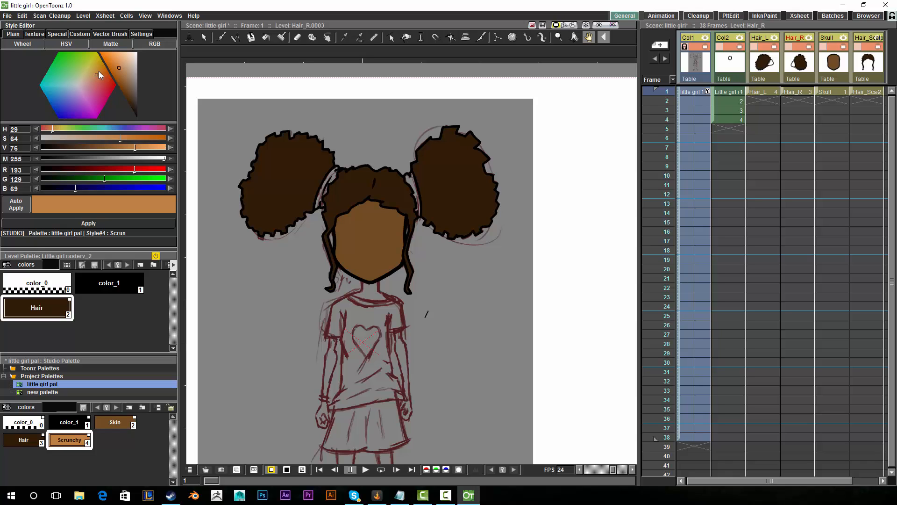
pyautogui.moveTo(92, 82)
pyautogui.mouseDown()
pyautogui.moveTo(104, 75)
pyautogui.moveTo(101, 84)
pyautogui.mouseUp()
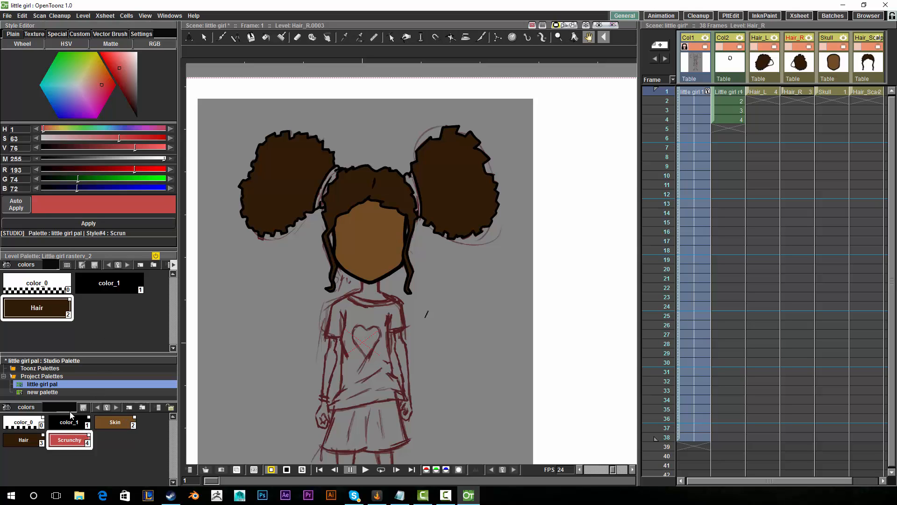
pyautogui.moveTo(120, 68); pyautogui.dragTo(122, 68)
# - Copy the Scrunchy style into the Hair_R level's palette, select it there and fill the hair band beside that puff
pyautogui.moveTo(73, 443); pyautogui.dragTo(96, 324)
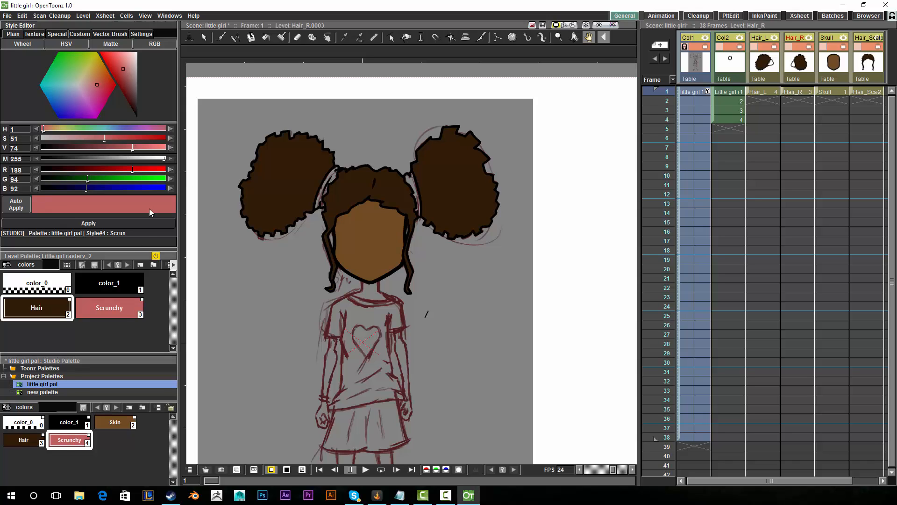
pyautogui.click(119, 311)
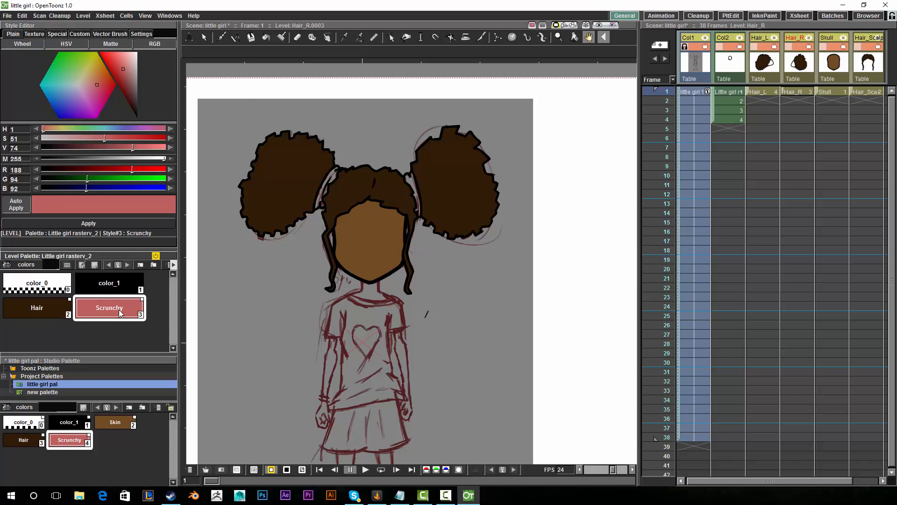
pyautogui.click(264, 37)
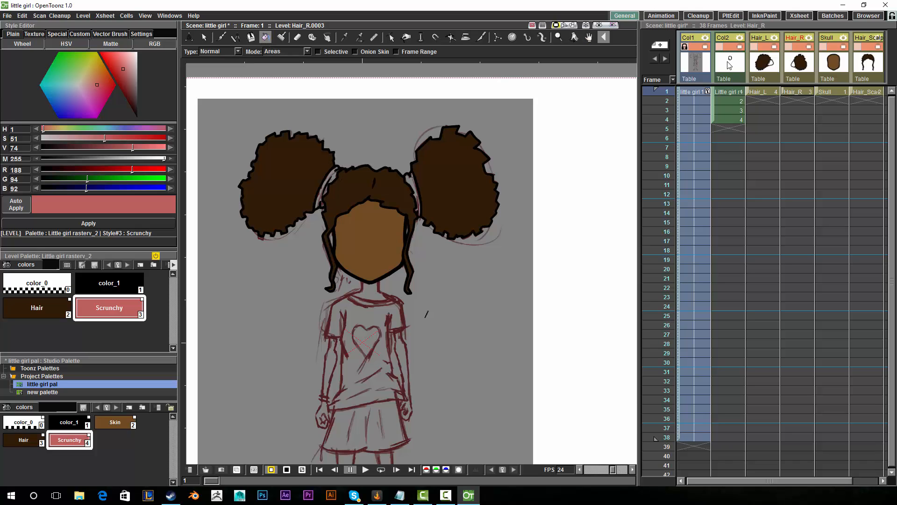
pyautogui.click(416, 182)
# - Copy the Scrunchy style into the Hair_L level's palette, select it there and fill that puff's hair band, undoing the black fill
pyautogui.click(757, 67)
pyautogui.moveTo(69, 439); pyautogui.dragTo(107, 310)
pyautogui.click(330, 174)
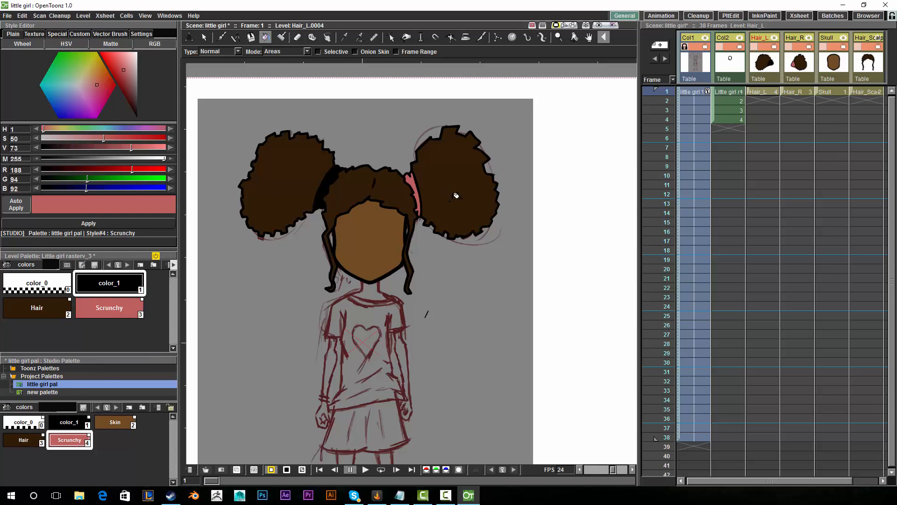
pyautogui.hotkey('ctrl', 'z')
pyautogui.click(112, 316)
pyautogui.click(340, 169)
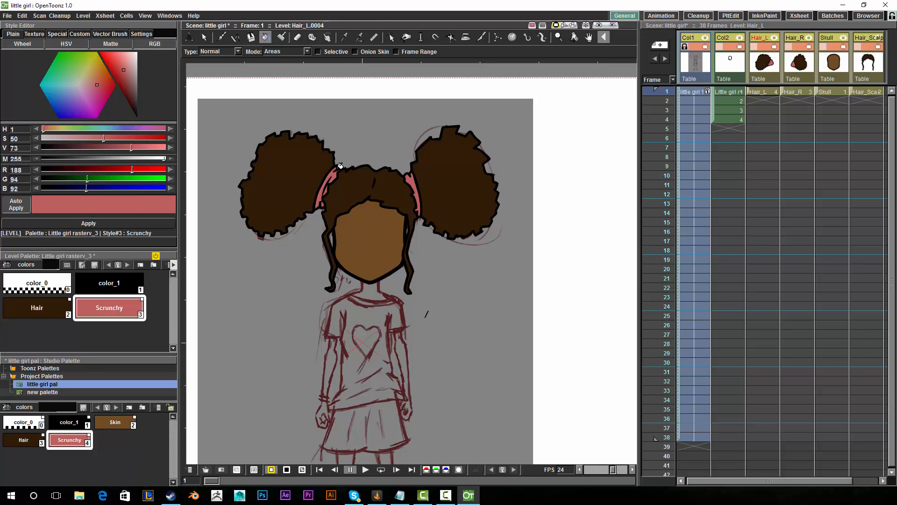
pyautogui.press('space')
pyautogui.moveTo(416, 269); pyautogui.dragTo(402, 285)
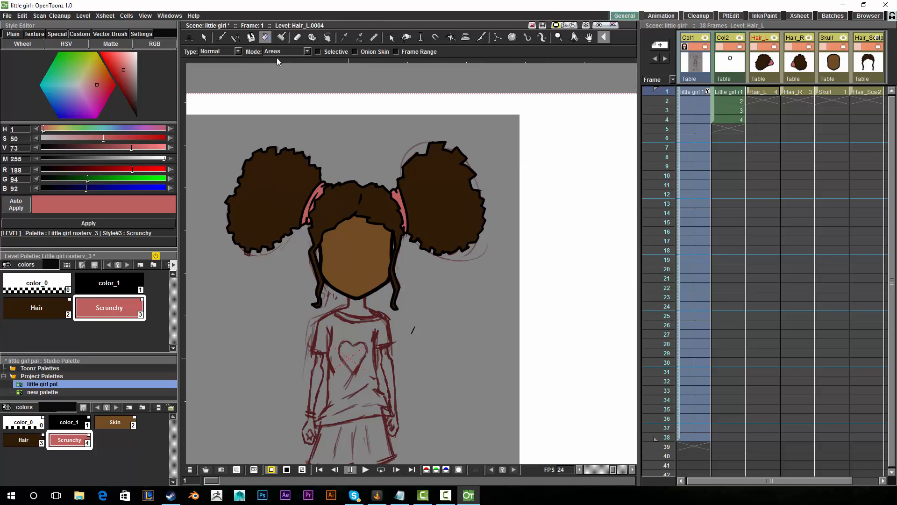
# - Activate the Animate tool in Rotation mode and test-rotate the Hair_L puff about its centre to about -6.13°
pyautogui.click(558, 39)
pyautogui.moveTo(368, 235); pyautogui.dragTo(391, 211)
pyautogui.press('space')
pyautogui.moveTo(394, 257); pyautogui.dragTo(437, 301)
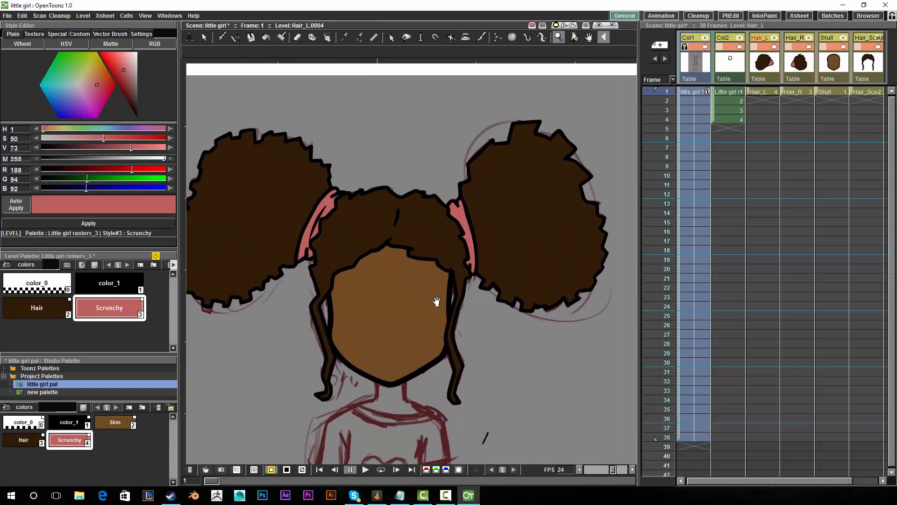
pyautogui.press('space')
pyautogui.moveTo(501, 260); pyautogui.dragTo(520, 277)
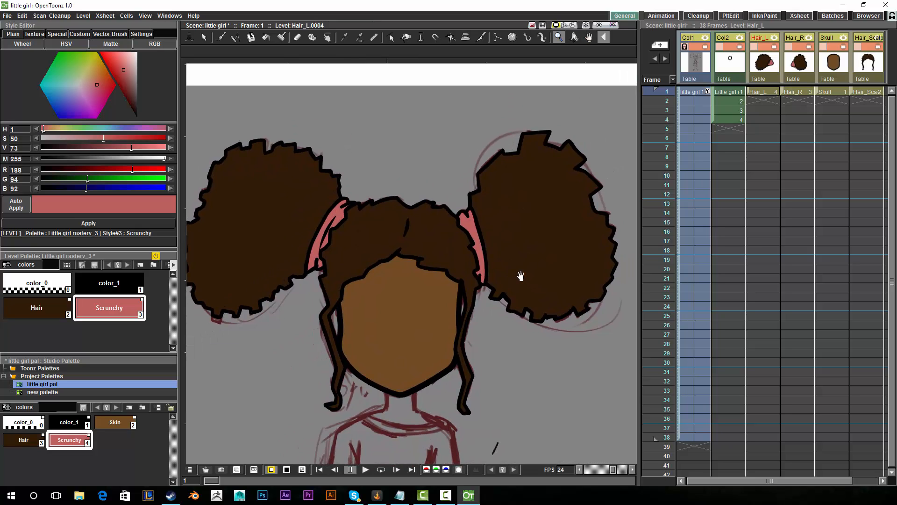
pyautogui.click(188, 38)
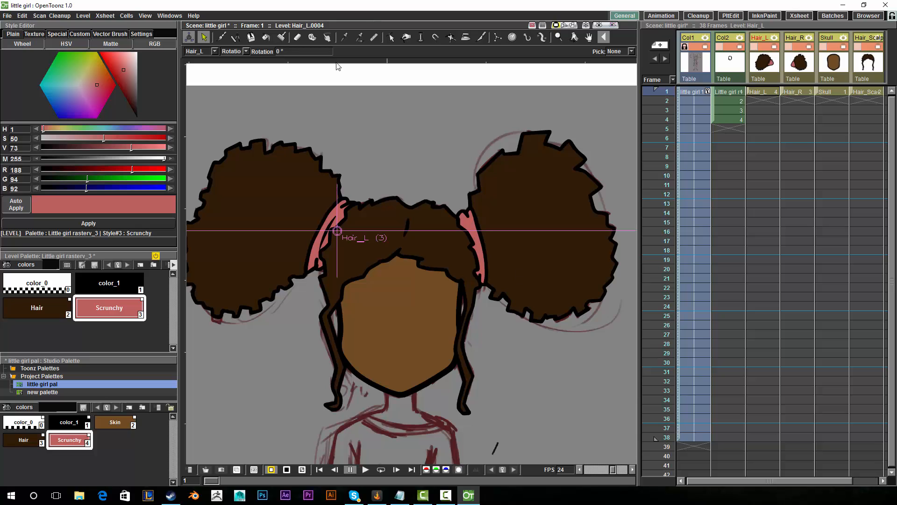
pyautogui.click(242, 53)
pyautogui.click(242, 53)
pyautogui.click(764, 65)
pyautogui.moveTo(564, 308); pyautogui.dragTo(271, 240)
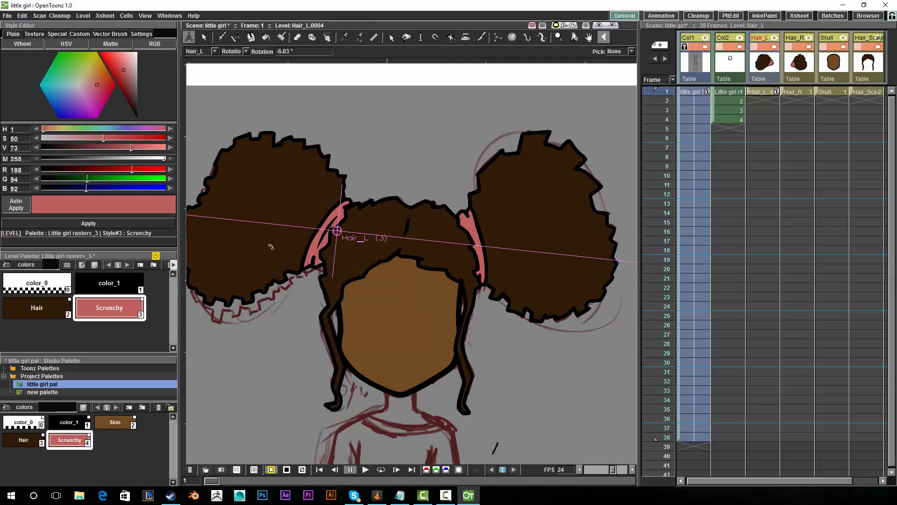
pyautogui.moveTo(513, 280); pyautogui.dragTo(257, 124)
# - Try swinging the Hair_L puff down to about 38.19° about its centre, and undo the test rotation
pyautogui.click(241, 51)
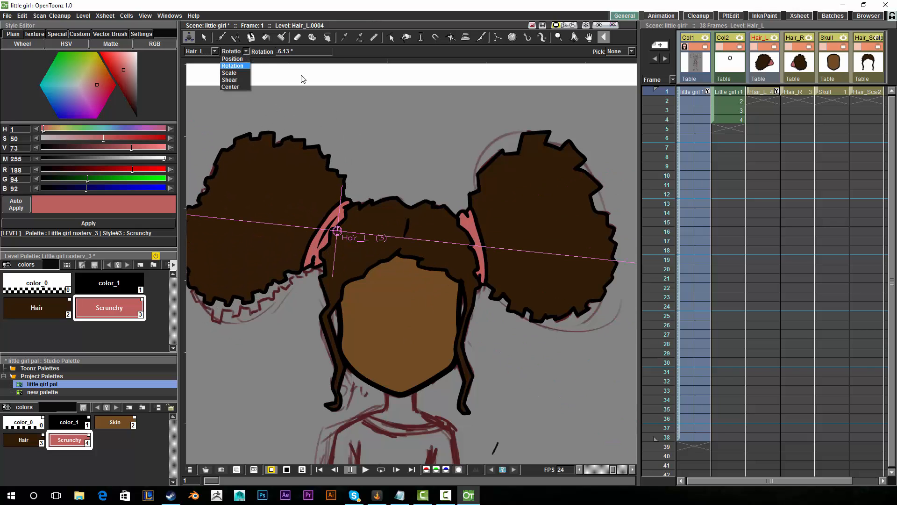
pyautogui.moveTo(395, 268); pyautogui.dragTo(332, 207)
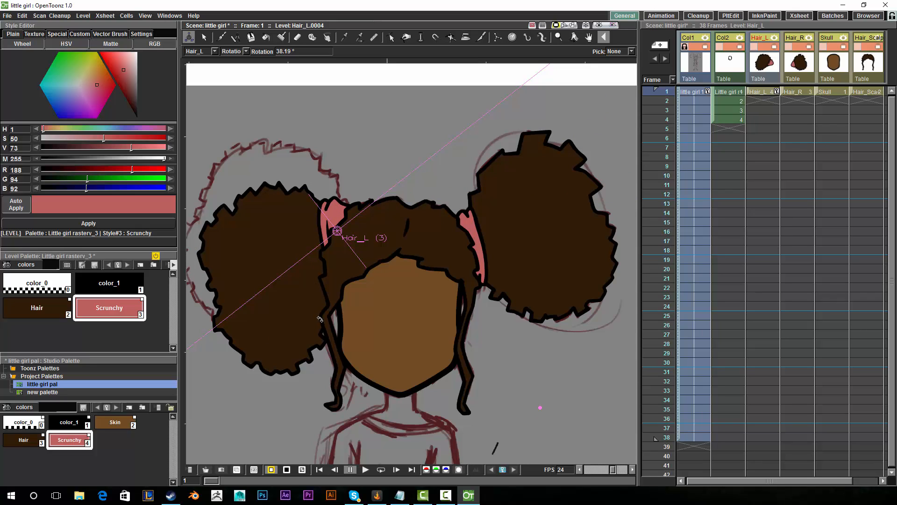
pyautogui.moveTo(295, 337); pyautogui.dragTo(276, 312)
pyautogui.hotkey('ctrl', 'z')
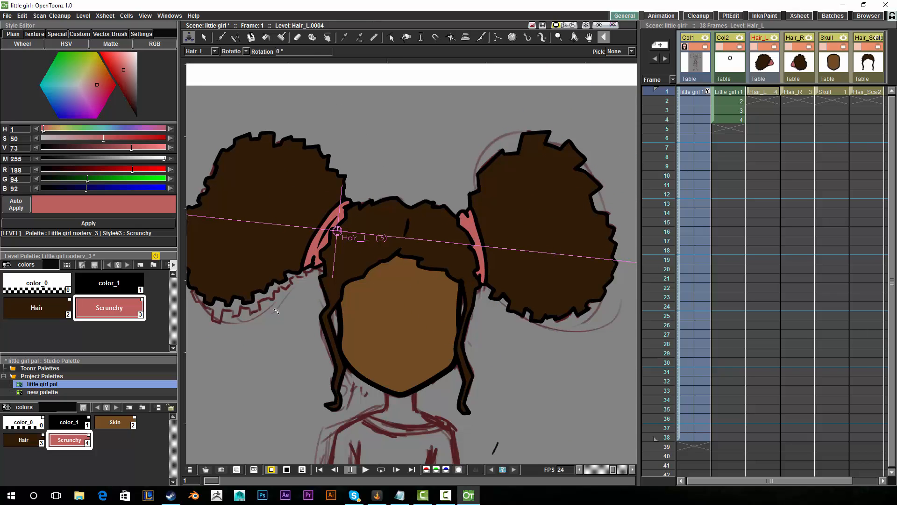
pyautogui.press('space')
pyautogui.moveTo(422, 238); pyautogui.dragTo(416, 220)
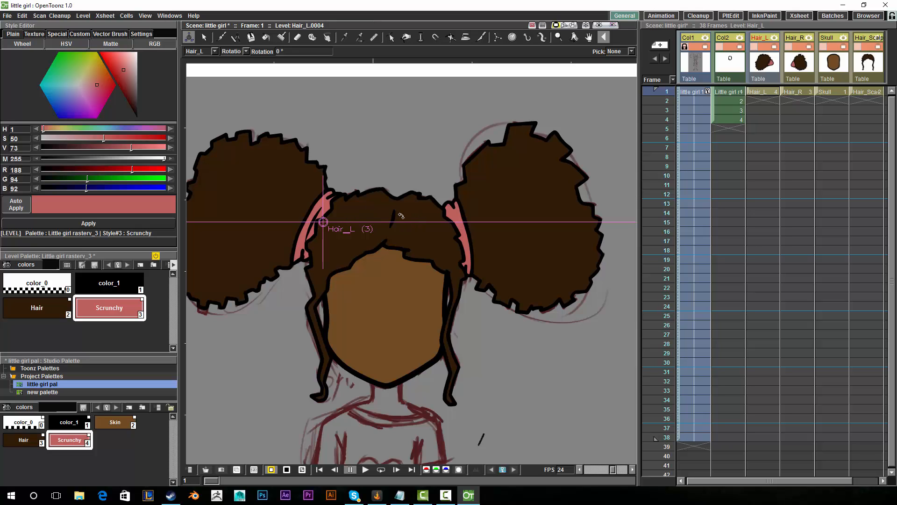
pyautogui.press('space')
pyautogui.moveTo(430, 178); pyautogui.dragTo(460, 187)
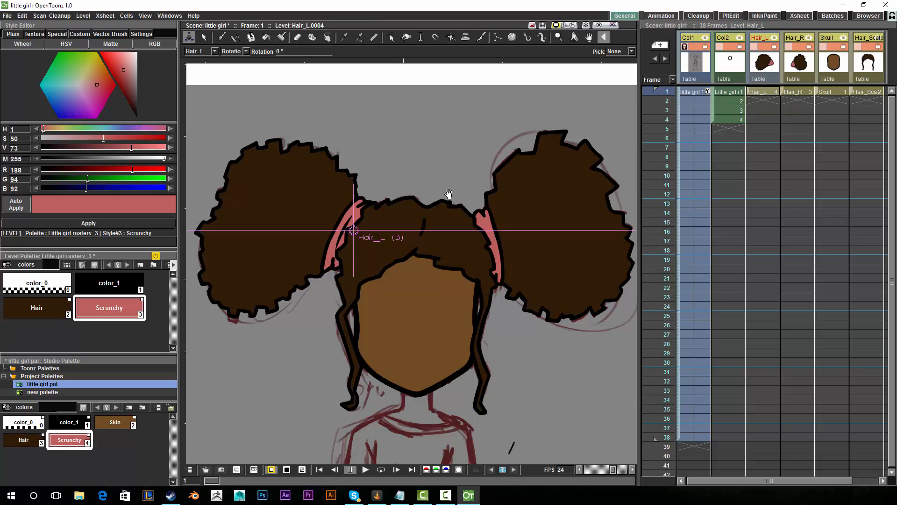
pyautogui.moveTo(451, 182); pyautogui.dragTo(429, 156)
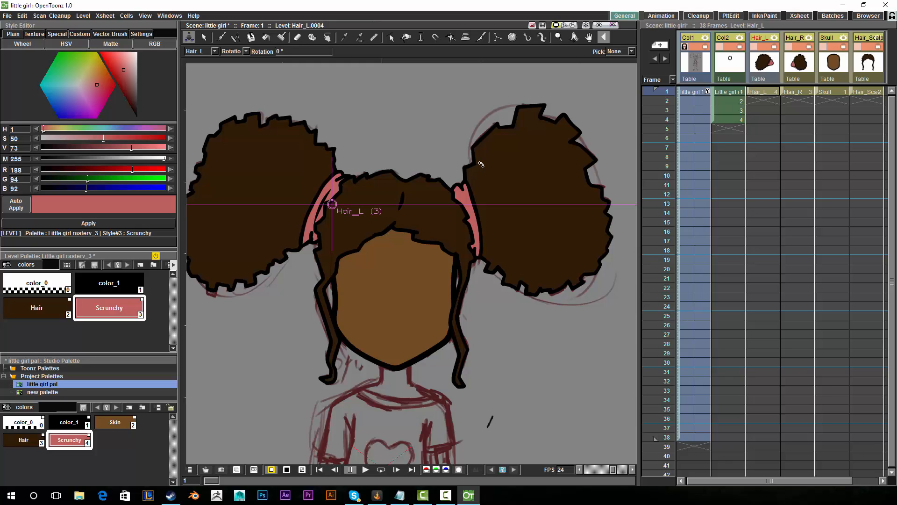
pyautogui.moveTo(475, 195); pyautogui.dragTo(464, 165)
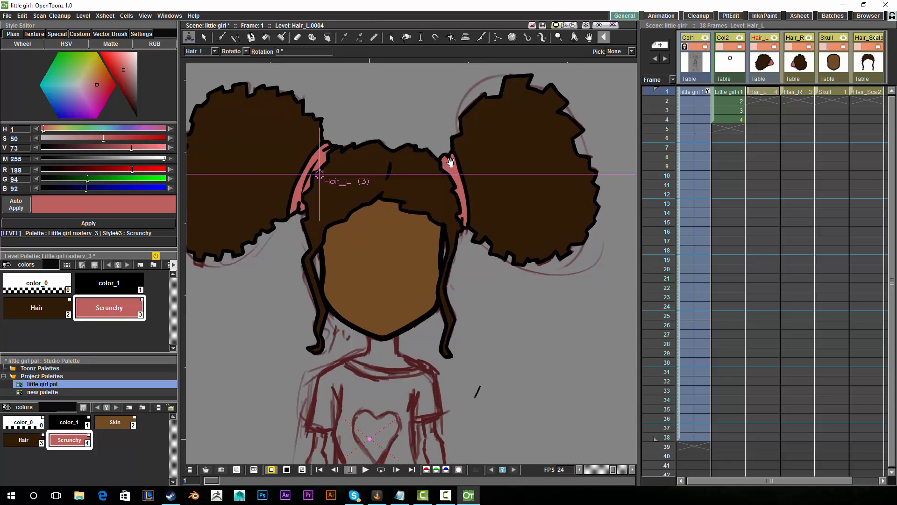
pyautogui.moveTo(374, 240); pyautogui.dragTo(393, 254)
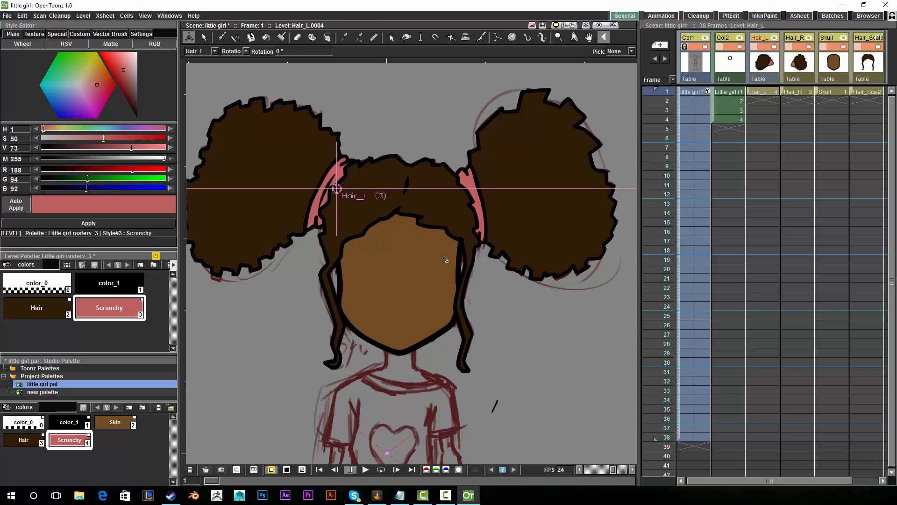
pyautogui.moveTo(446, 260)
pyautogui.mouseDown()
pyautogui.moveTo(449, 216)
pyautogui.moveTo(424, 219)
pyautogui.moveTo(400, 237)
pyautogui.mouseUp()
pyautogui.moveTo(377, 281); pyautogui.dragTo(434, 282)
pyautogui.press('space')
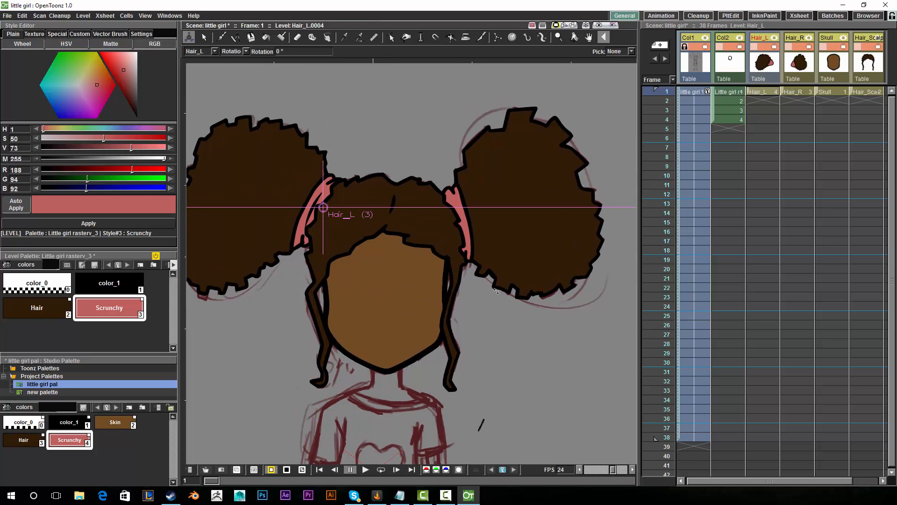
pyautogui.press('space')
pyautogui.moveTo(486, 254); pyautogui.dragTo(513, 253)
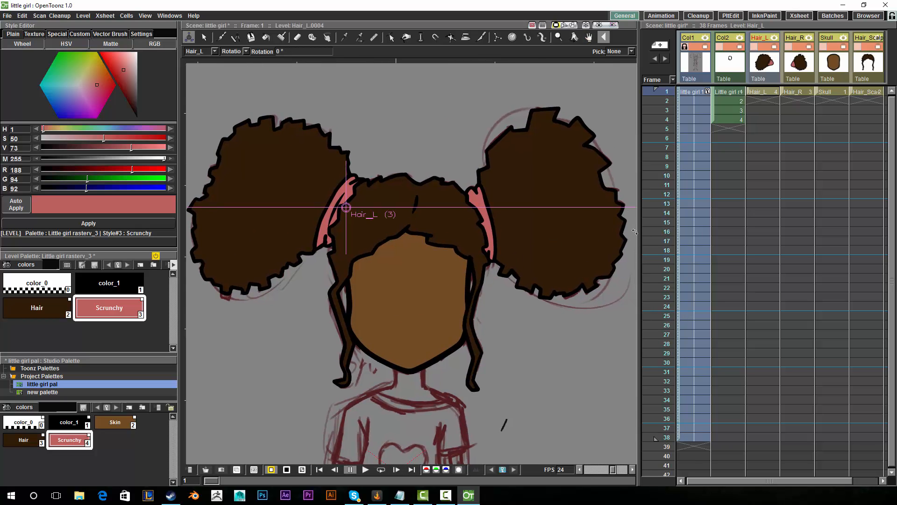
pyautogui.moveTo(646, 231); pyautogui.dragTo(658, 236)
pyautogui.press('space')
pyautogui.moveTo(516, 232); pyautogui.dragTo(492, 253)
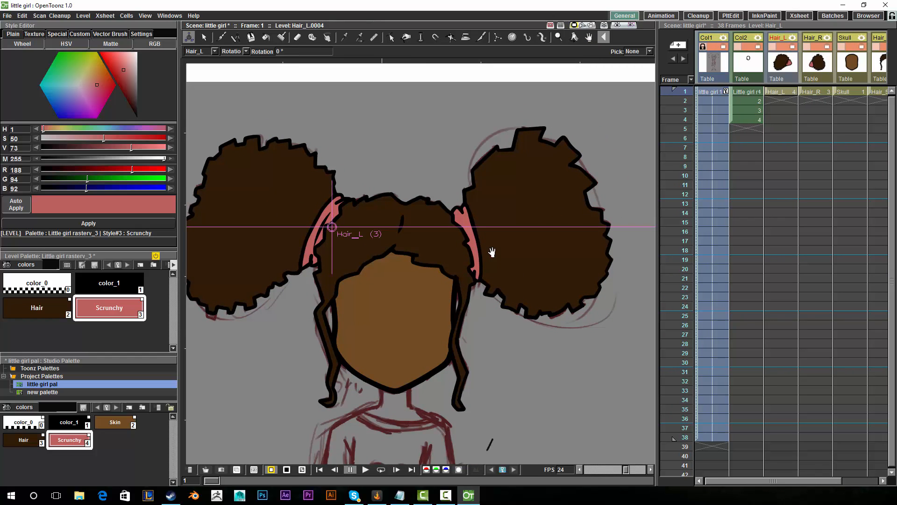
# - Select the Skull column, try rotating it about its centre, and undo the test rotation
pyautogui.click(849, 70)
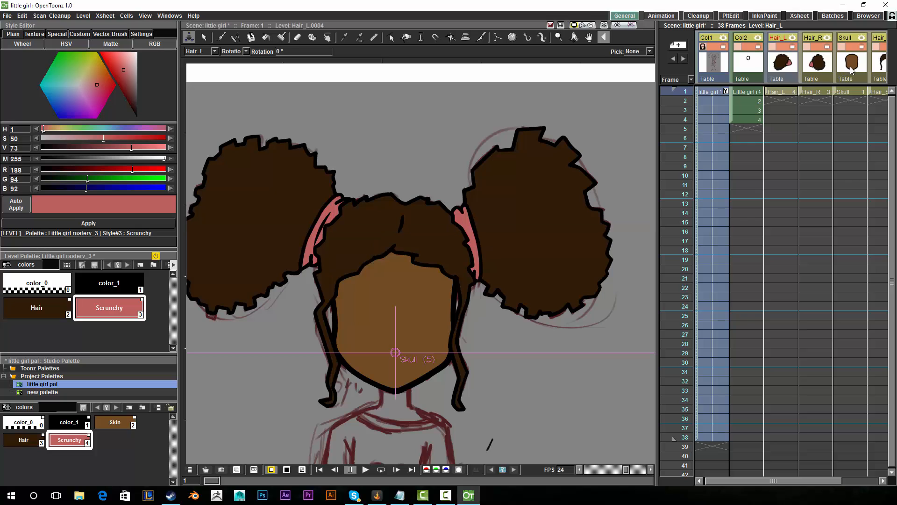
pyautogui.moveTo(528, 325); pyautogui.dragTo(326, 401)
pyautogui.hotkey('ctrl', 'z')
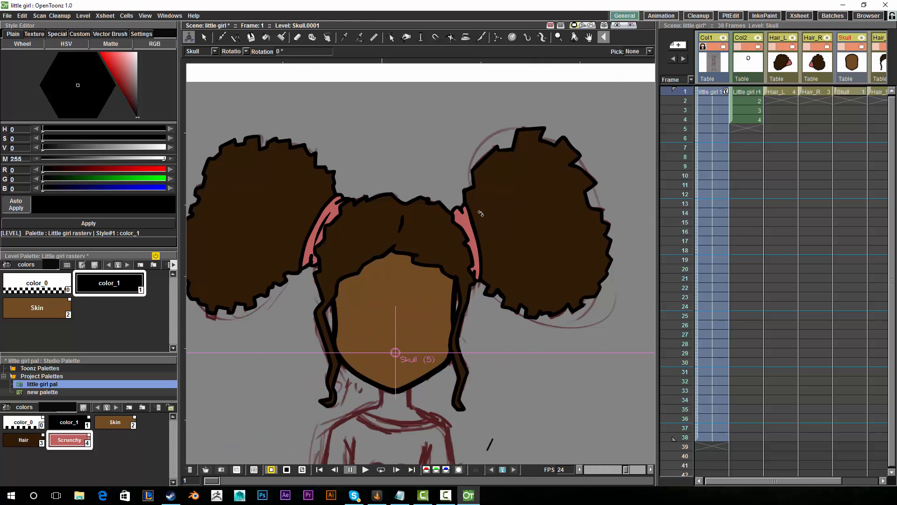
pyautogui.moveTo(498, 297); pyautogui.dragTo(496, 268)
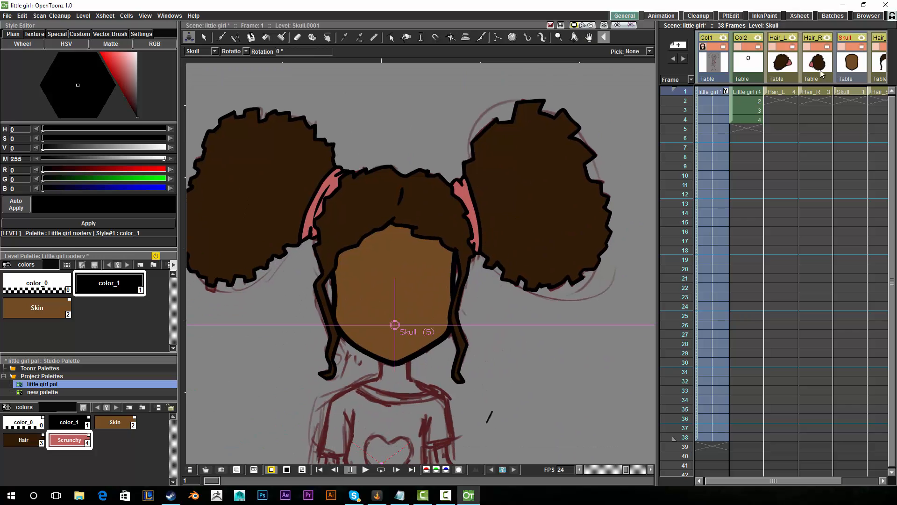
pyautogui.moveTo(656, 182); pyautogui.dragTo(615, 182)
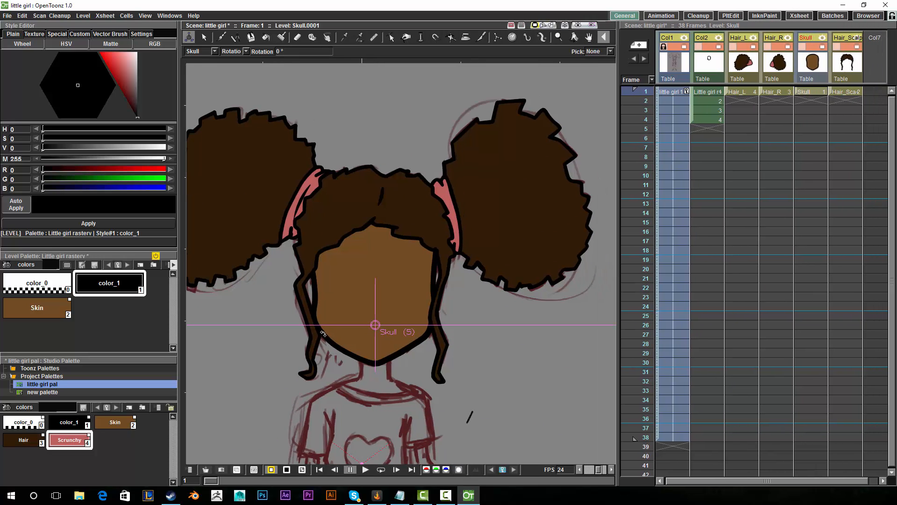
pyautogui.press('space')
pyautogui.moveTo(453, 303); pyautogui.dragTo(459, 319)
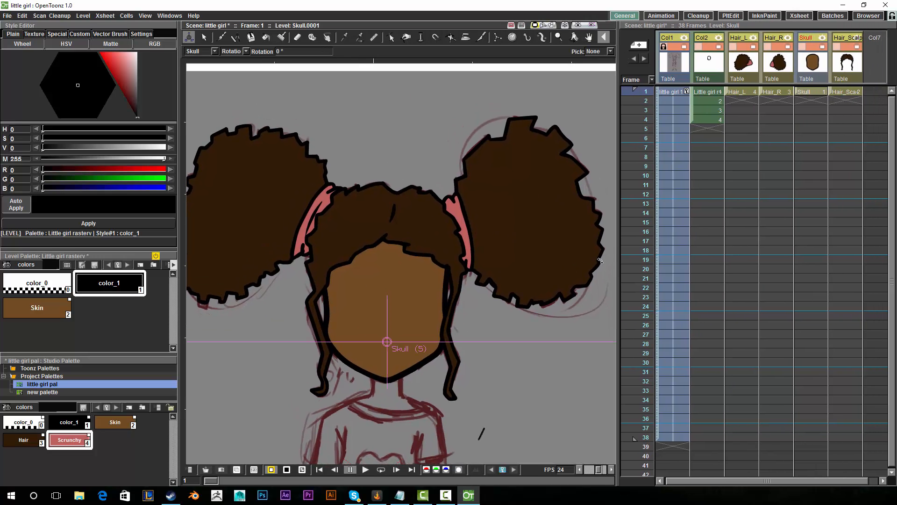
pyautogui.moveTo(617, 259); pyautogui.dragTo(632, 258)
pyautogui.press('space')
pyautogui.moveTo(492, 277); pyautogui.dragTo(511, 264)
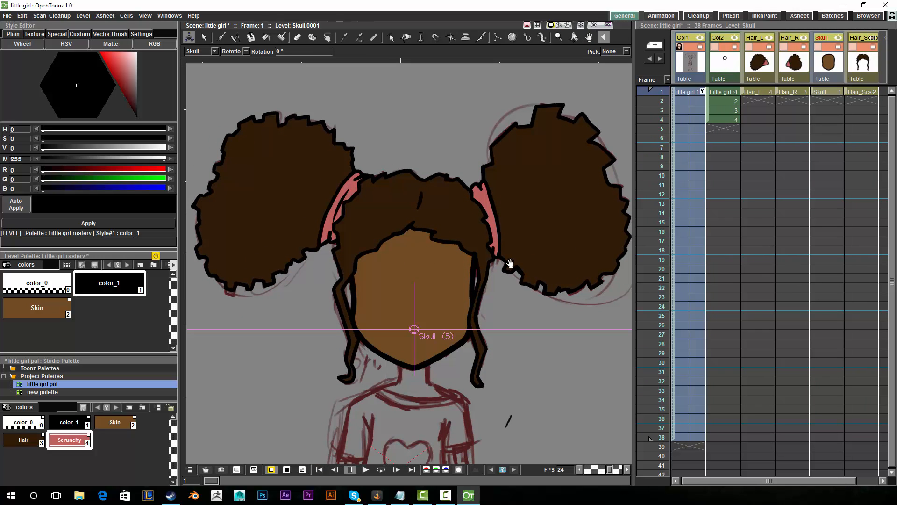
# - Open the Stage Schematic, enlarge its floating window, and try the alternative node port display before restoring the lettered ports
pyautogui.click(168, 17)
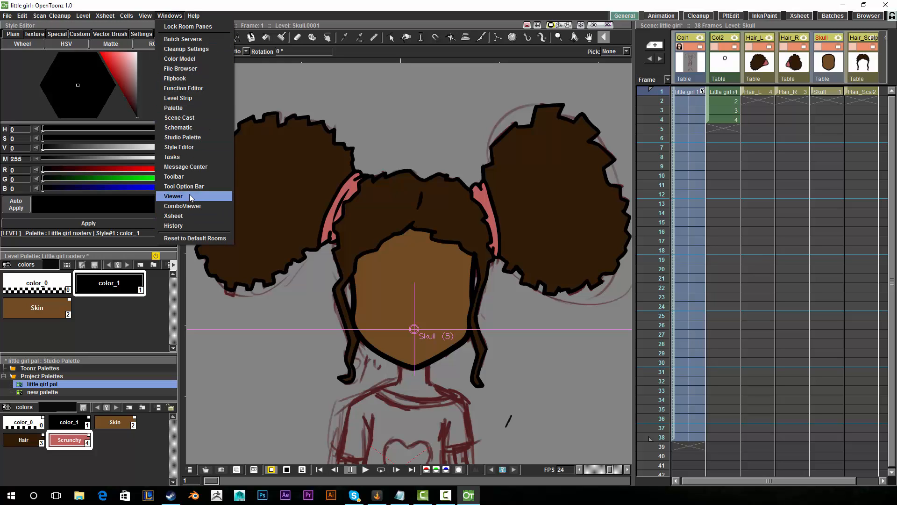
pyautogui.click(184, 127)
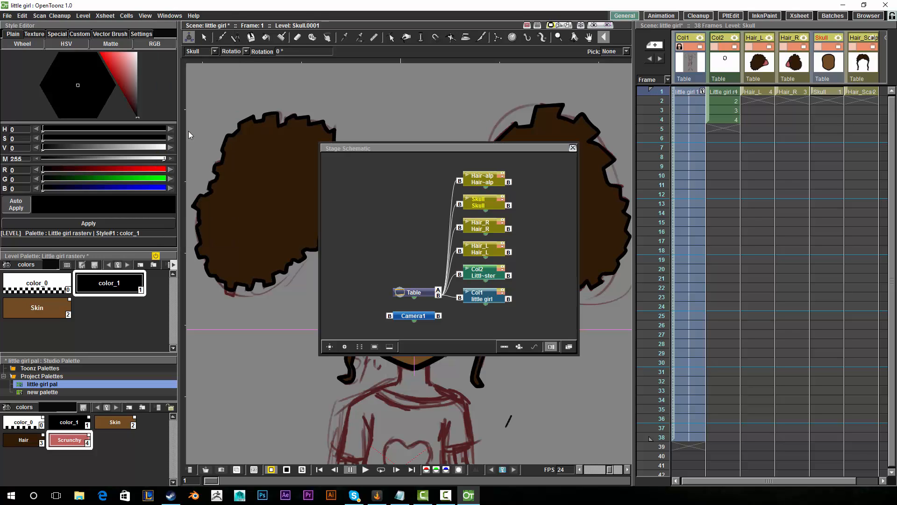
pyautogui.moveTo(579, 356); pyautogui.dragTo(751, 426)
pyautogui.moveTo(515, 153); pyautogui.dragTo(498, 138)
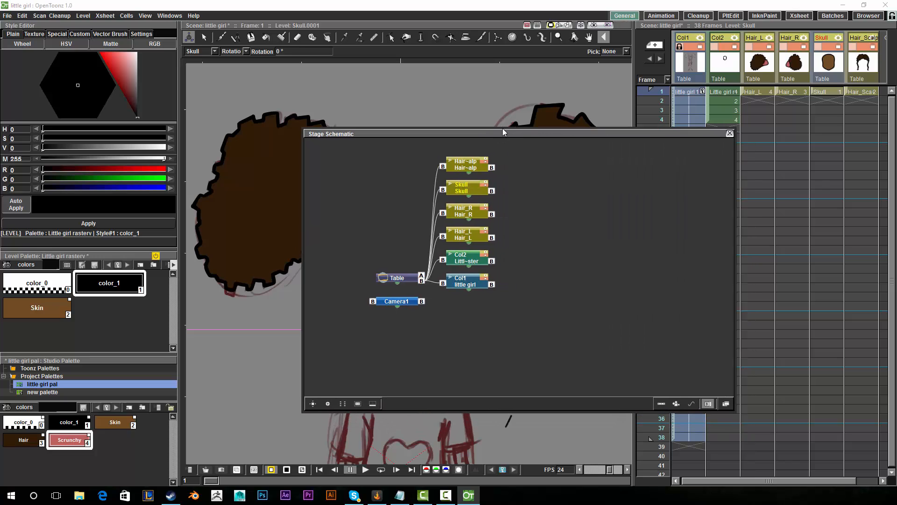
pyautogui.scroll(1, 576, 256)
pyautogui.scroll(2, 576, 256)
pyautogui.moveTo(577, 255); pyautogui.dragTo(680, 267)
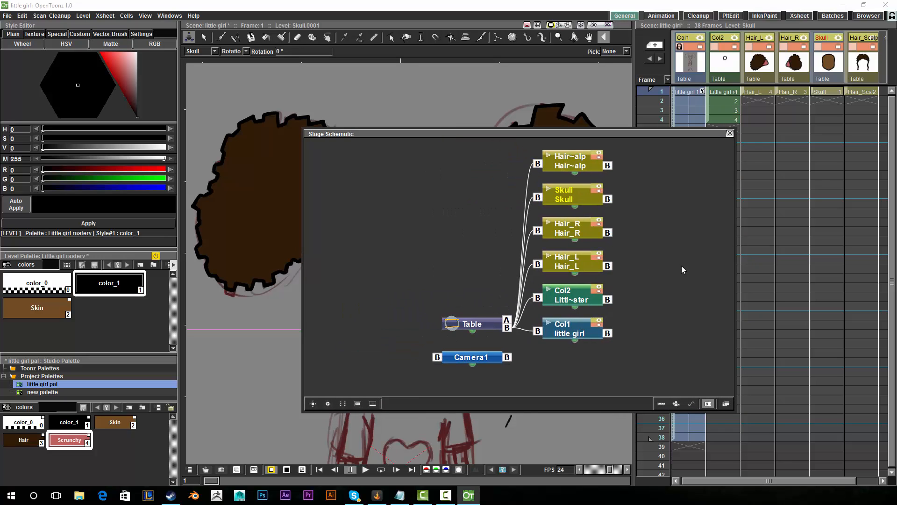
pyautogui.click(709, 405)
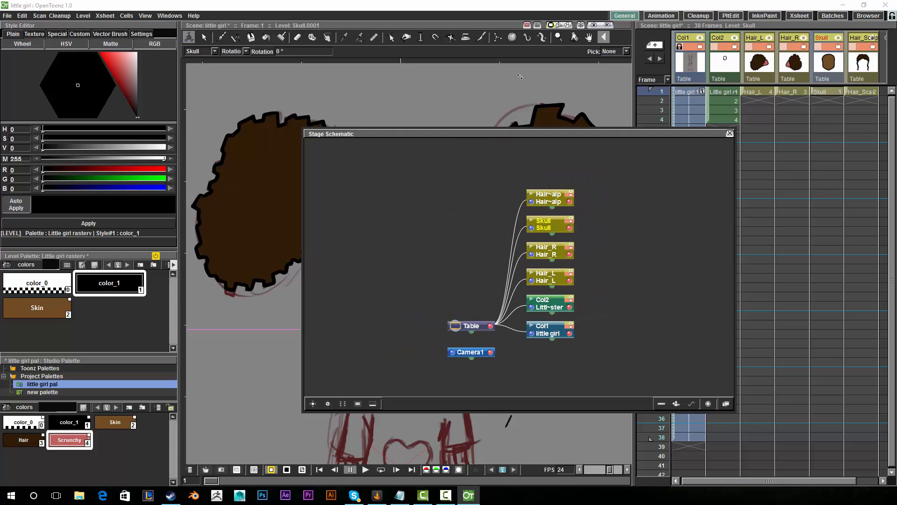
pyautogui.click(707, 405)
# - Move the Table node farther away from the column nodes and shift the Hair_Scalp node slightly above the Skull node
pyautogui.moveTo(457, 326); pyautogui.dragTo(431, 309)
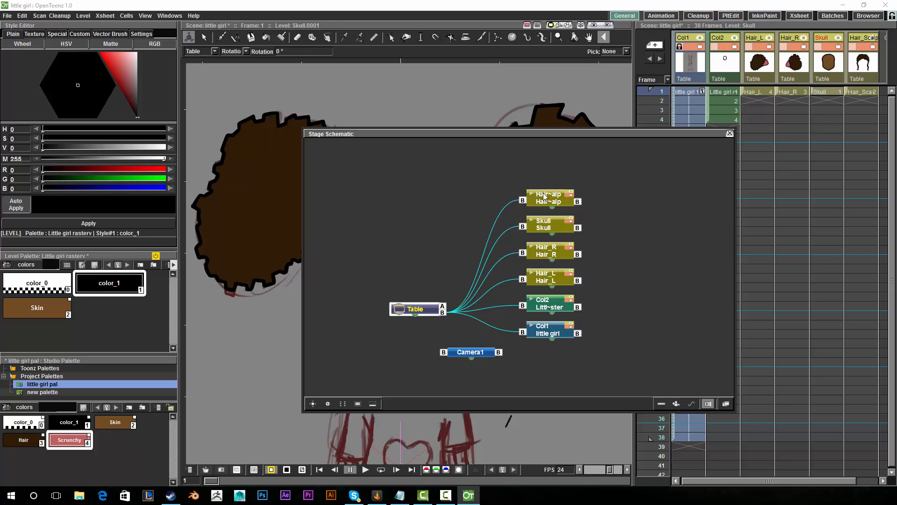
pyautogui.moveTo(544, 197); pyautogui.dragTo(549, 188)
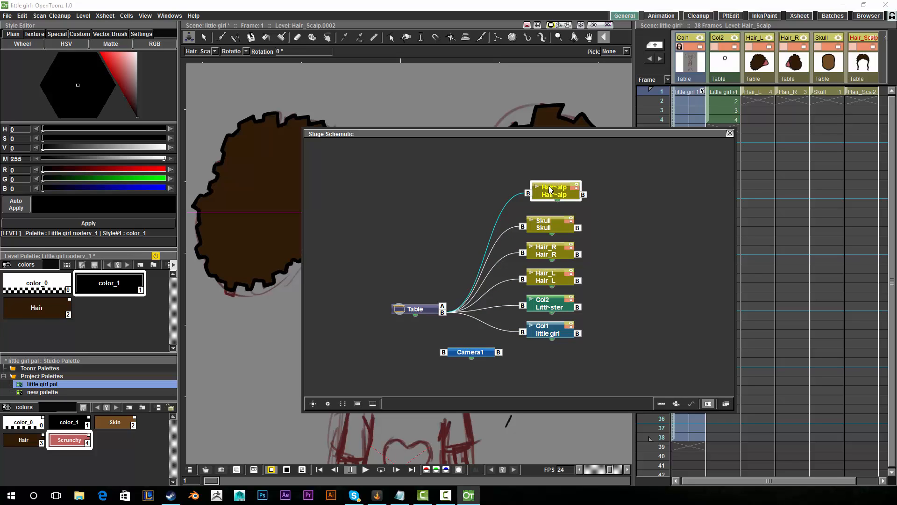
pyautogui.moveTo(545, 199); pyautogui.dragTo(540, 201)
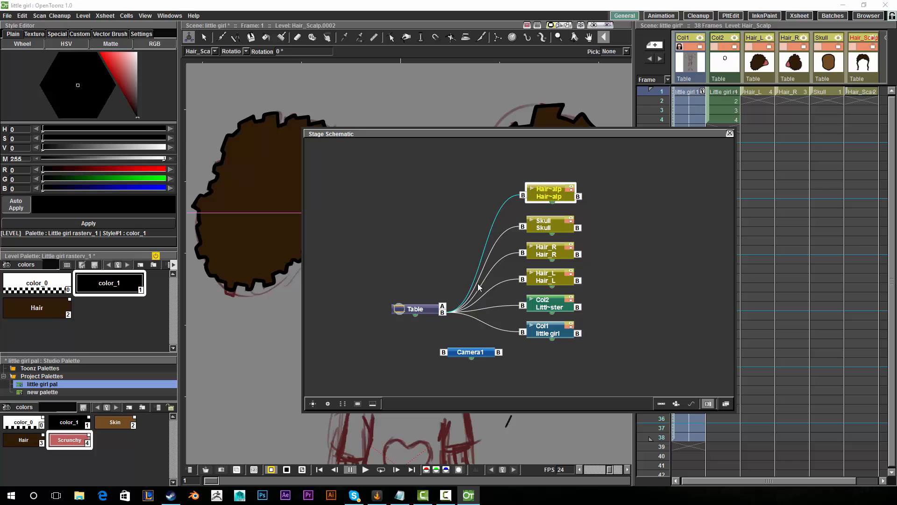
pyautogui.moveTo(426, 311); pyautogui.dragTo(422, 310)
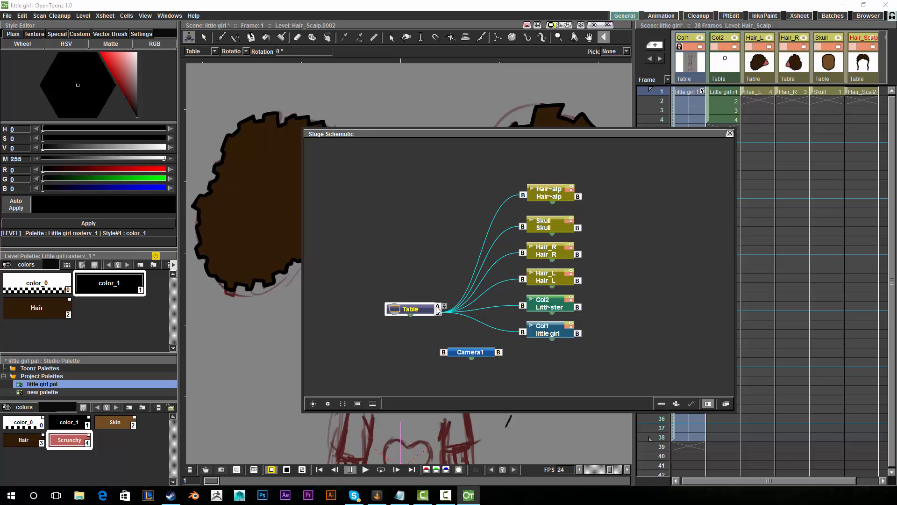
pyautogui.moveTo(427, 309); pyautogui.dragTo(439, 309)
pyautogui.moveTo(542, 200)
pyautogui.mouseDown()
pyautogui.moveTo(560, 194)
pyautogui.moveTo(545, 202)
pyautogui.mouseUp()
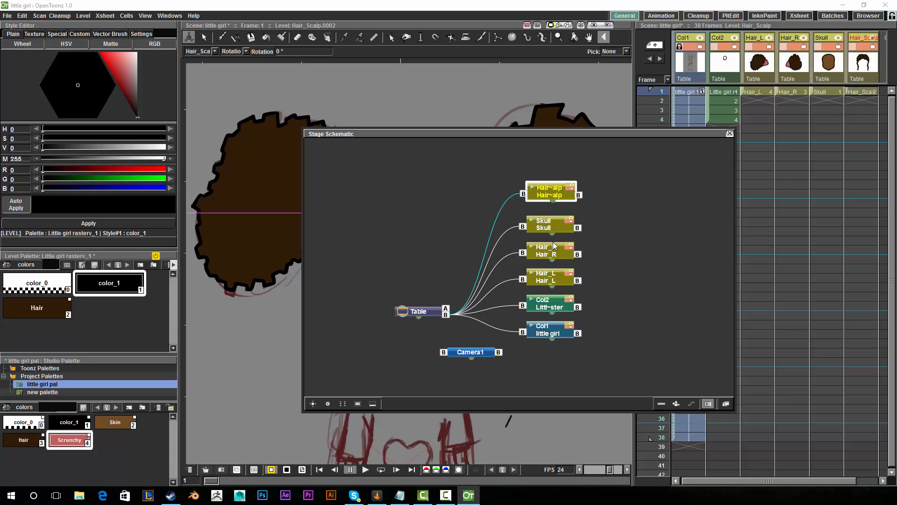
# - Move the Col1 and Col2 sketch nodes well below the character part nodes and raise the Table node
pyautogui.click(557, 302)
pyautogui.moveTo(670, 377); pyautogui.dragTo(652, 384)
pyautogui.moveTo(425, 312); pyautogui.dragTo(416, 278)
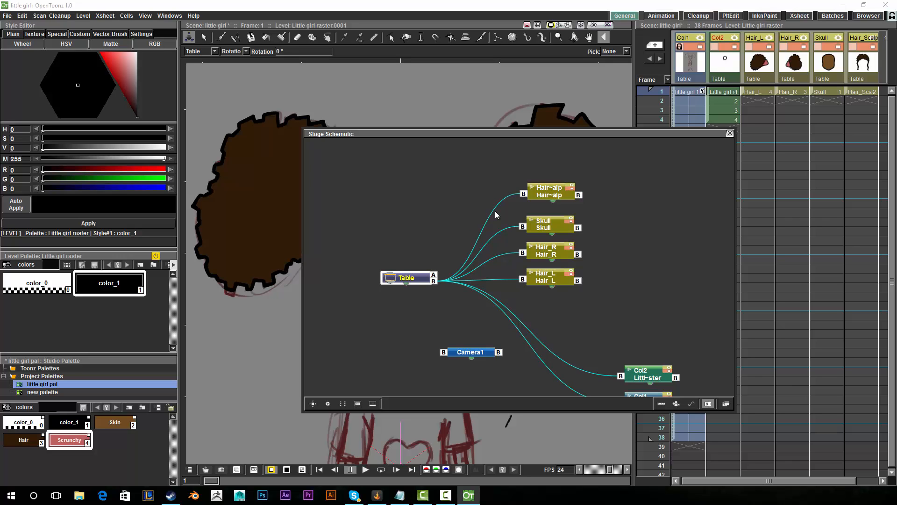
# - Save the scene and move the Stage Schematic window higher over the viewer
pyautogui.scroll(3, 500, 218)
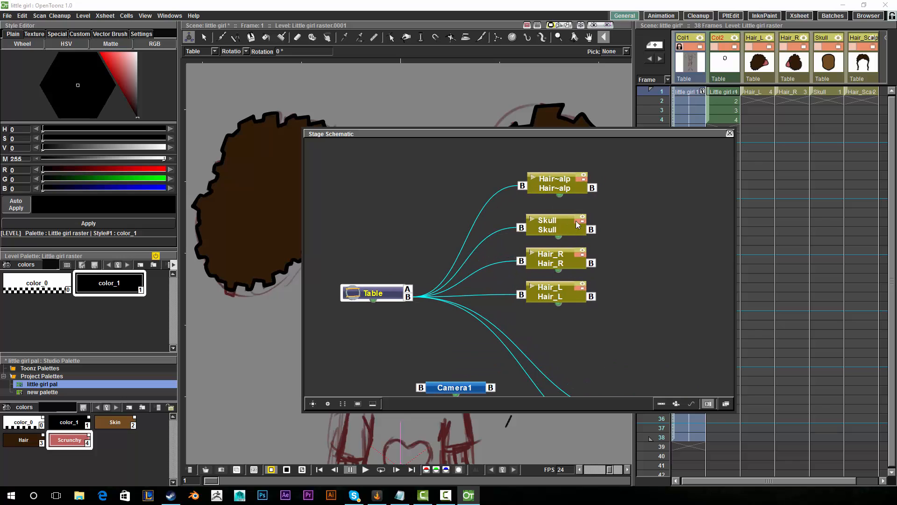
pyautogui.hotkey('ctrl', 's')
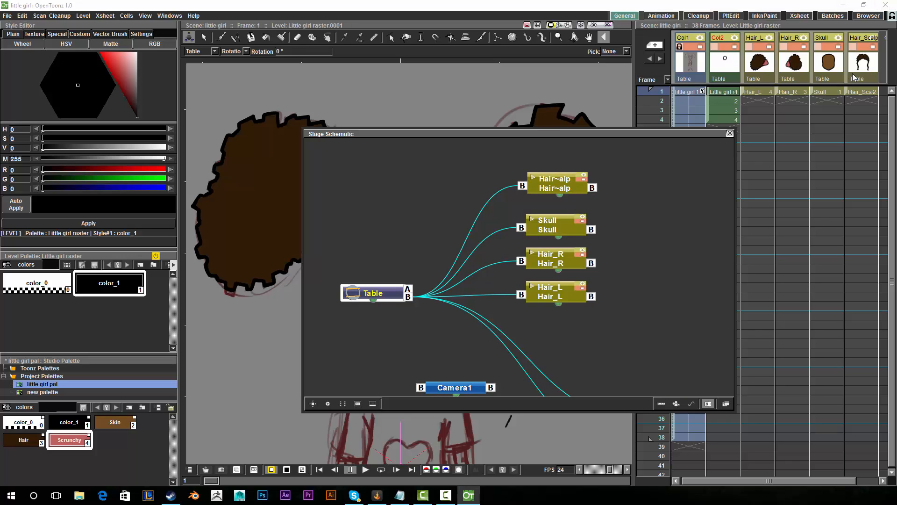
pyautogui.moveTo(635, 139); pyautogui.dragTo(609, 146)
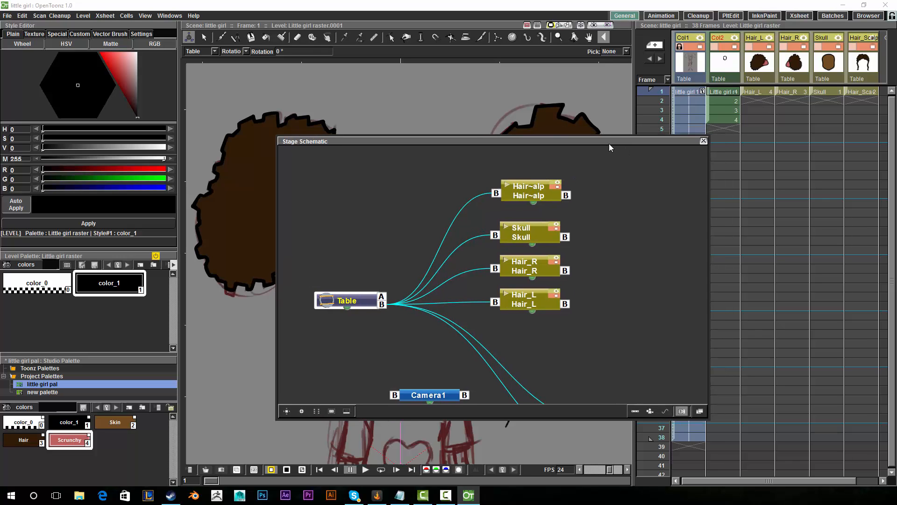
pyautogui.click(553, 147)
pyautogui.moveTo(535, 136); pyautogui.dragTo(519, 96)
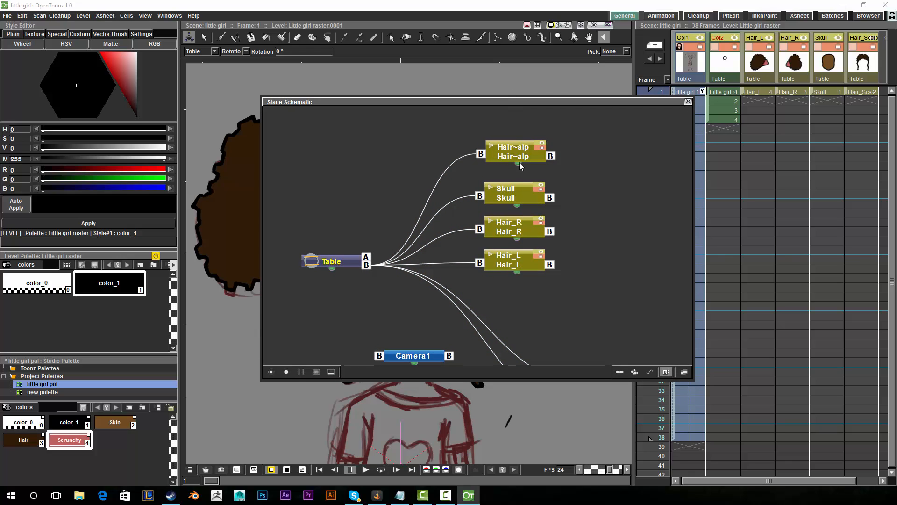
# - Arrange the schematic so the Skull node sits between the Table node and the Hair_Scalp, Hair_R and Hair_L nodes
pyautogui.moveTo(519, 197); pyautogui.dragTo(504, 197)
pyautogui.moveTo(490, 160); pyautogui.dragTo(557, 161)
pyautogui.moveTo(504, 195); pyautogui.dragTo(411, 176)
pyautogui.moveTo(345, 263); pyautogui.dragTo(362, 255)
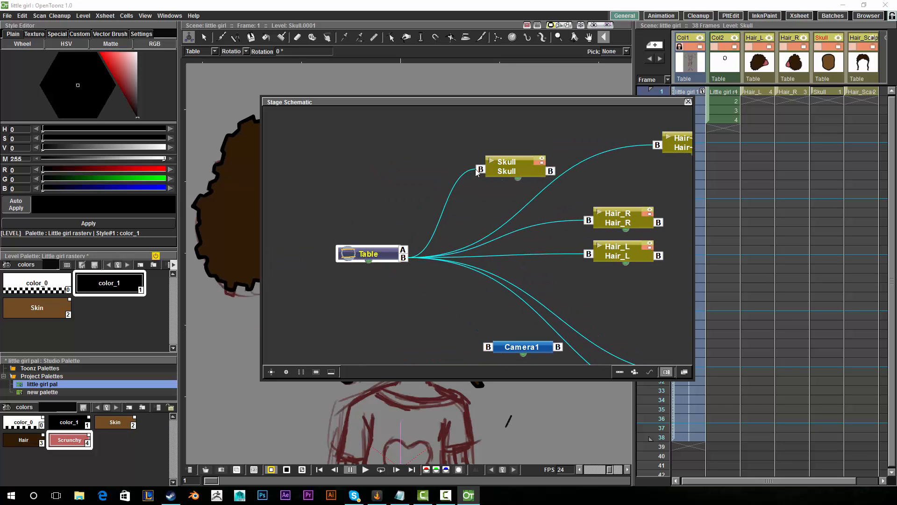
pyautogui.click(499, 167)
pyautogui.moveTo(497, 174); pyautogui.dragTo(405, 175)
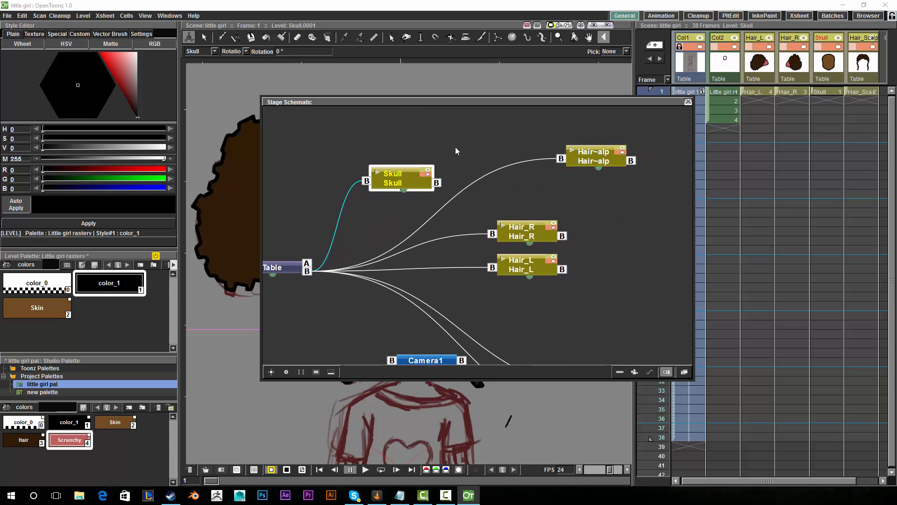
pyautogui.moveTo(507, 196); pyautogui.dragTo(474, 231)
pyautogui.moveTo(416, 217); pyautogui.dragTo(509, 181)
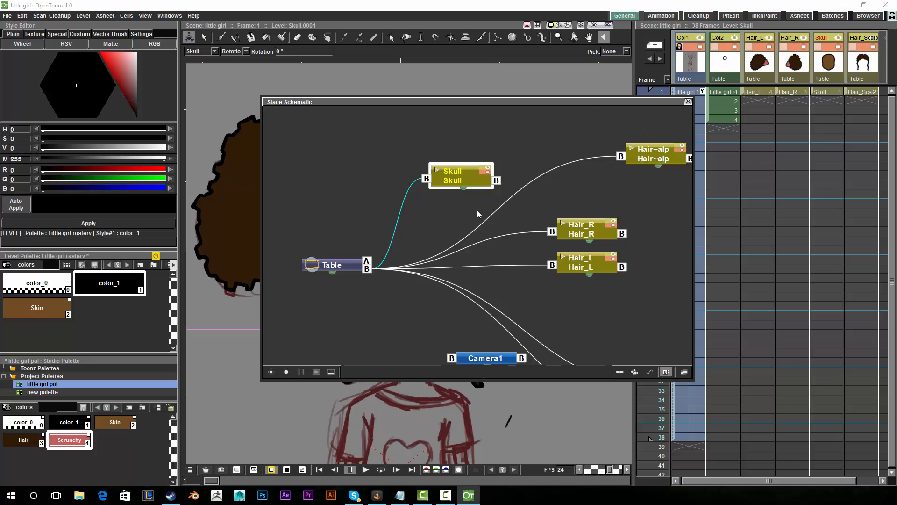
pyautogui.moveTo(613, 224); pyautogui.dragTo(577, 239)
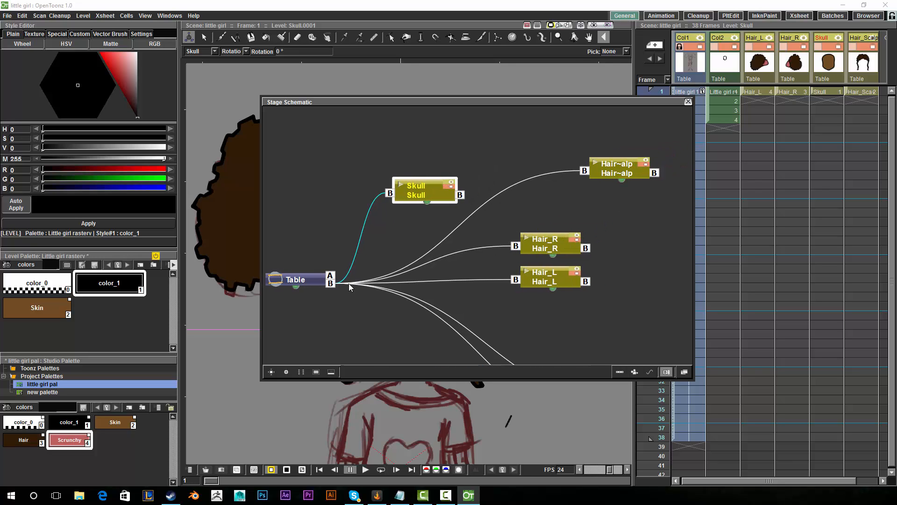
# - Link the Hair_Scalp, Hair_R and Hair_L nodes to the Skull node's output so Skull becomes their parent
pyautogui.moveTo(461, 196); pyautogui.dragTo(584, 170)
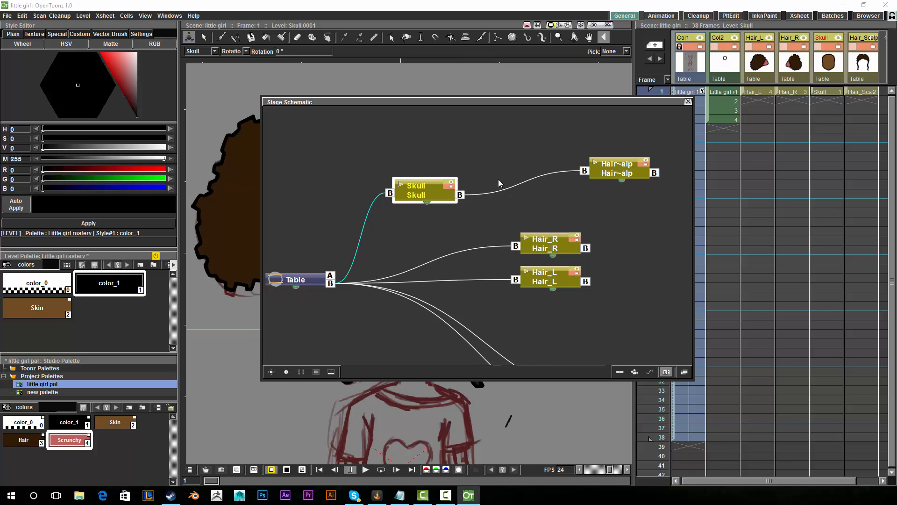
pyautogui.moveTo(461, 196); pyautogui.dragTo(516, 246)
pyautogui.moveTo(462, 200); pyautogui.dragTo(515, 280)
# - Lower the Skull node beside its children and space the Hair_R and Hair_L nodes farther from it
pyautogui.moveTo(507, 225); pyautogui.dragTo(482, 232)
pyautogui.moveTo(407, 202); pyautogui.dragTo(425, 262)
pyautogui.moveTo(522, 250); pyautogui.dragTo(569, 238)
pyautogui.moveTo(523, 283); pyautogui.dragTo(584, 273)
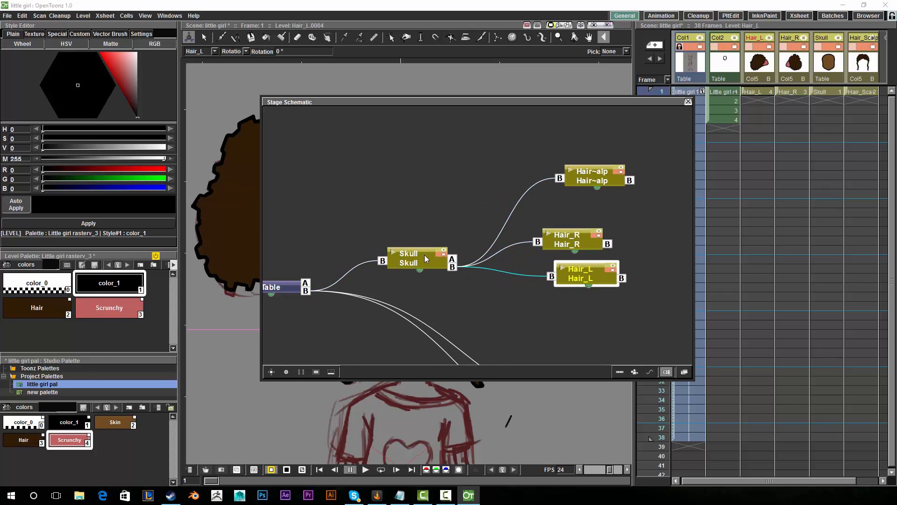
# - Move the Skull node slightly closer to its hair child nodes and close the Stage Schematic
pyautogui.moveTo(420, 255); pyautogui.dragTo(427, 256)
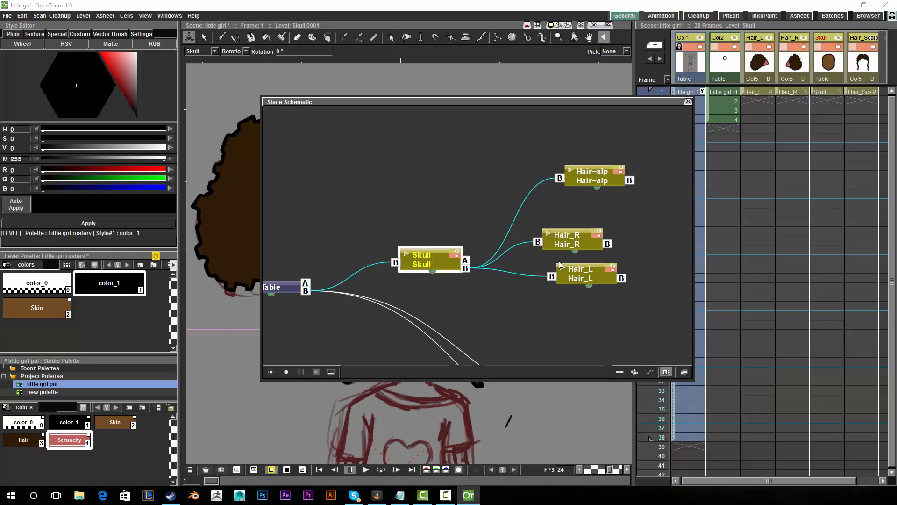
pyautogui.moveTo(399, 230); pyautogui.dragTo(495, 207)
pyautogui.click(373, 263)
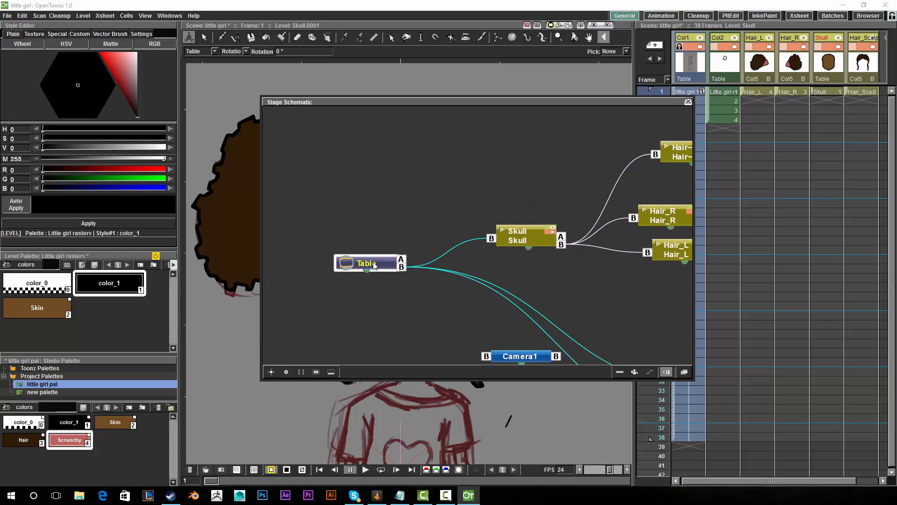
pyautogui.moveTo(380, 269); pyautogui.dragTo(309, 273)
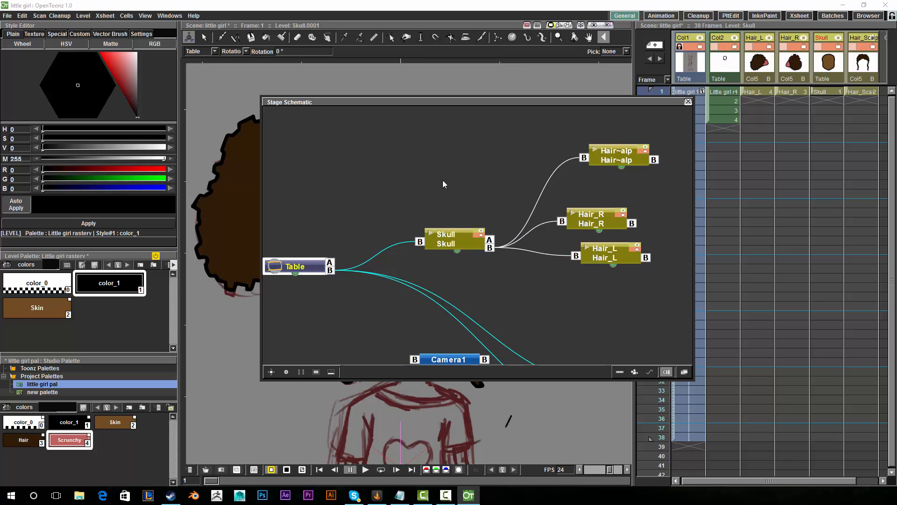
pyautogui.click(457, 234)
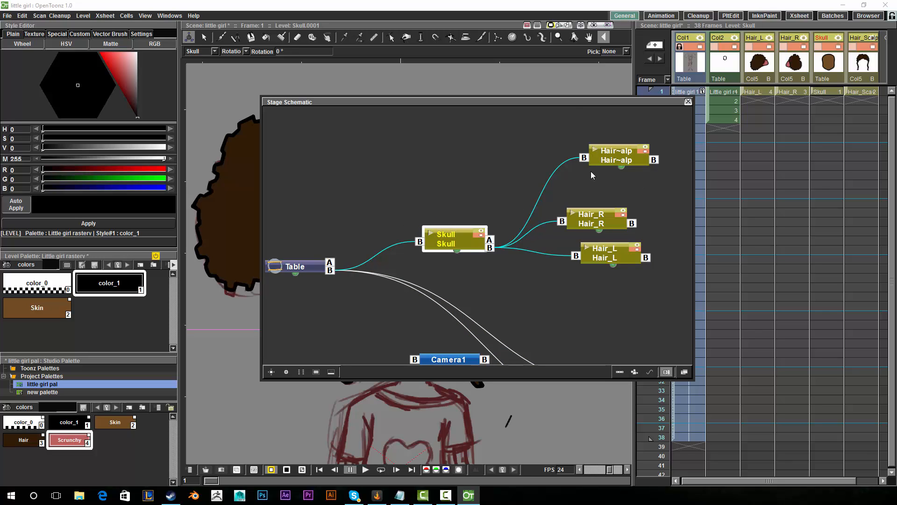
pyautogui.moveTo(571, 104); pyautogui.dragTo(554, 163)
pyautogui.scroll(-2, 538, 193)
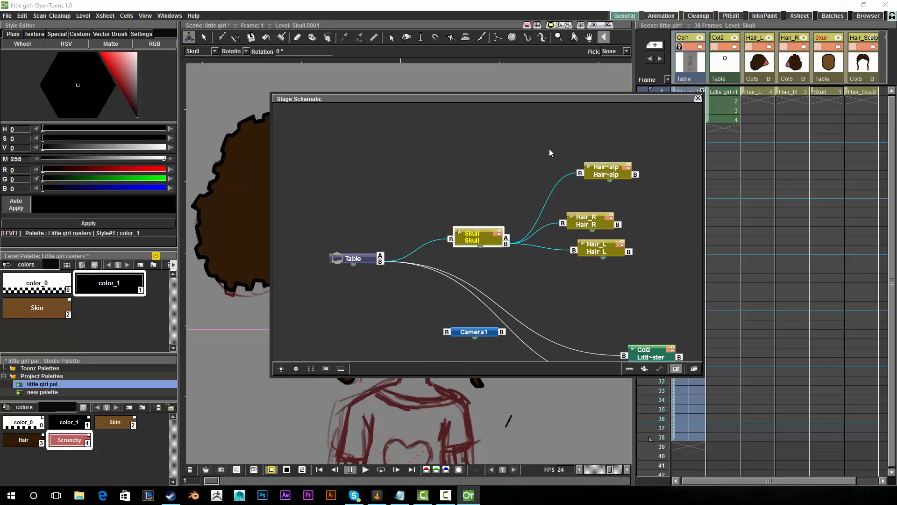
pyautogui.click(698, 99)
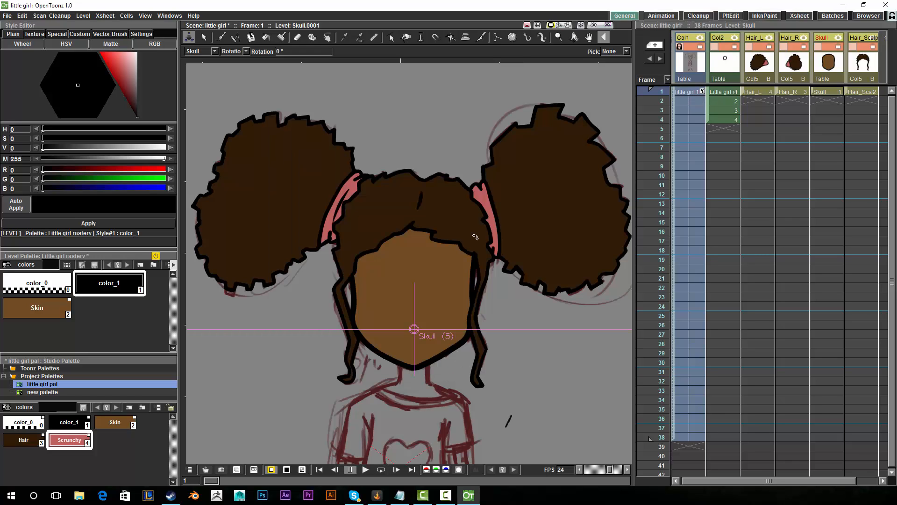
# - Rotate the skull counterclockwise on the canvas to test whether the parented hair parts follow it
pyautogui.moveTo(471, 266); pyautogui.dragTo(463, 251)
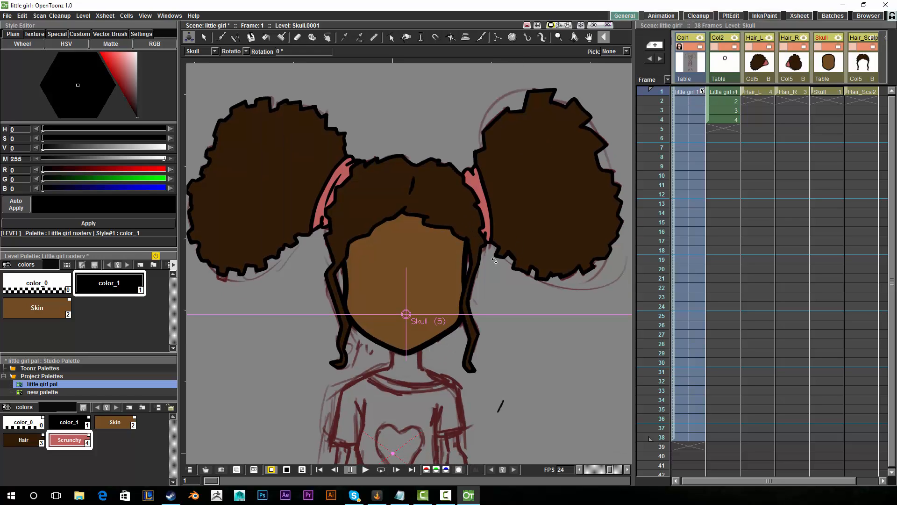
pyautogui.click(209, 51)
pyautogui.click(209, 51)
pyautogui.moveTo(512, 296); pyautogui.dragTo(511, 344)
# - Test the puffs' own rotation by turning Hair_R to 38.9° and then rotating Hair_L about its centre
pyautogui.click(792, 65)
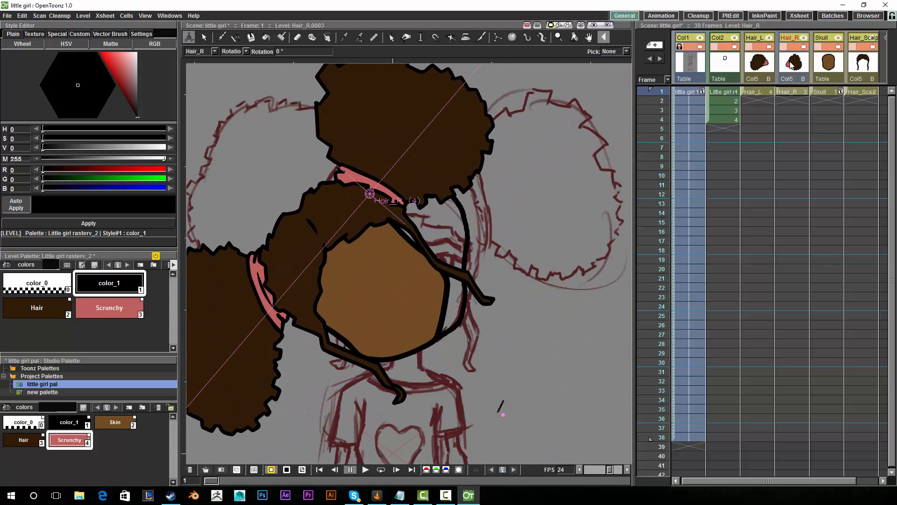
pyautogui.moveTo(492, 196); pyautogui.dragTo(444, 132)
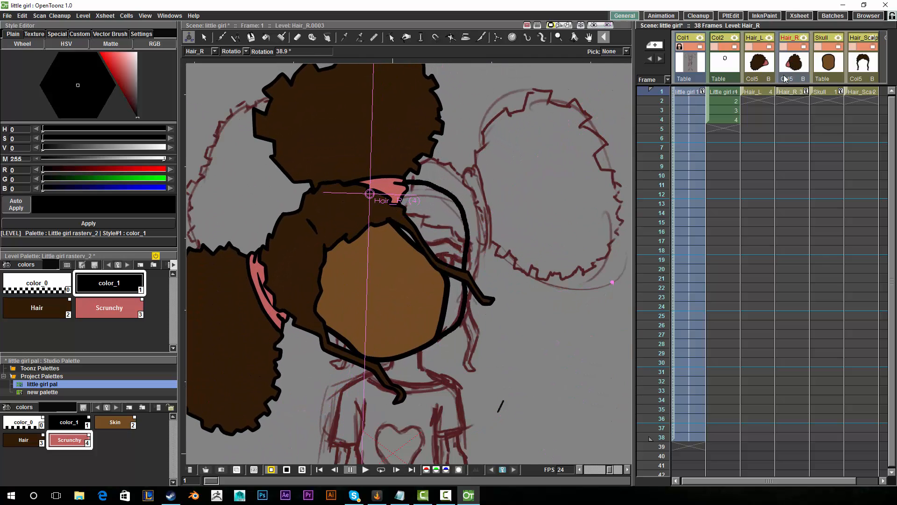
pyautogui.click(754, 69)
pyautogui.moveTo(490, 218); pyautogui.dragTo(411, 99)
# - Make Skull the active object again and rotate it with its hair to 22.48°
pyautogui.click(213, 53)
pyautogui.click(209, 101)
pyautogui.moveTo(486, 196)
pyautogui.mouseDown()
pyautogui.moveTo(495, 343)
pyautogui.moveTo(486, 290)
pyautogui.moveTo(517, 274)
pyautogui.moveTo(427, 240)
pyautogui.moveTo(467, 230)
pyautogui.moveTo(479, 275)
pyautogui.moveTo(458, 145)
pyautogui.mouseUp()
pyautogui.press('space')
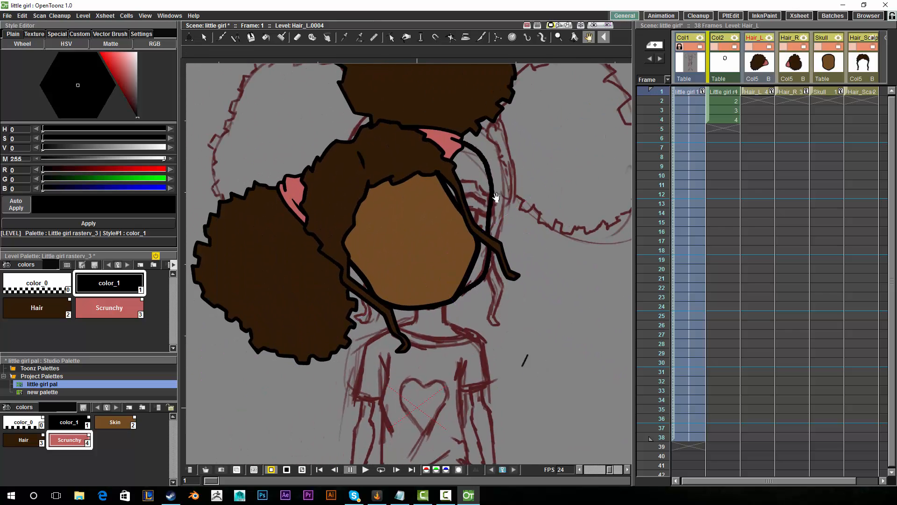
pyautogui.moveTo(490, 212); pyautogui.dragTo(465, 259)
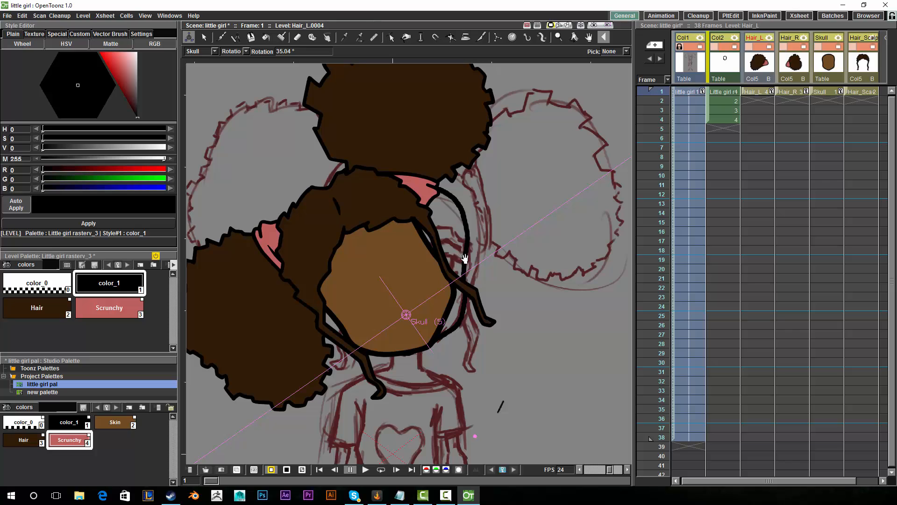
pyautogui.moveTo(520, 282); pyautogui.dragTo(539, 317)
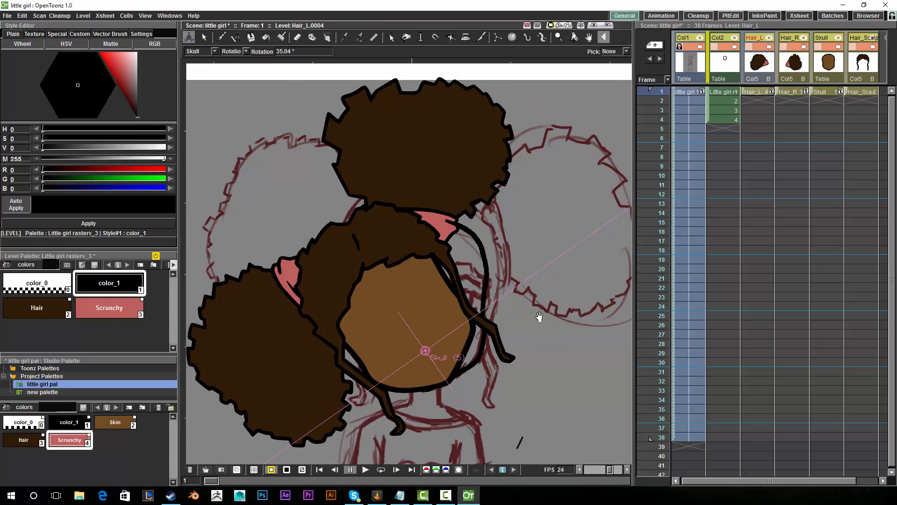
pyautogui.moveTo(518, 265); pyautogui.dragTo(533, 289)
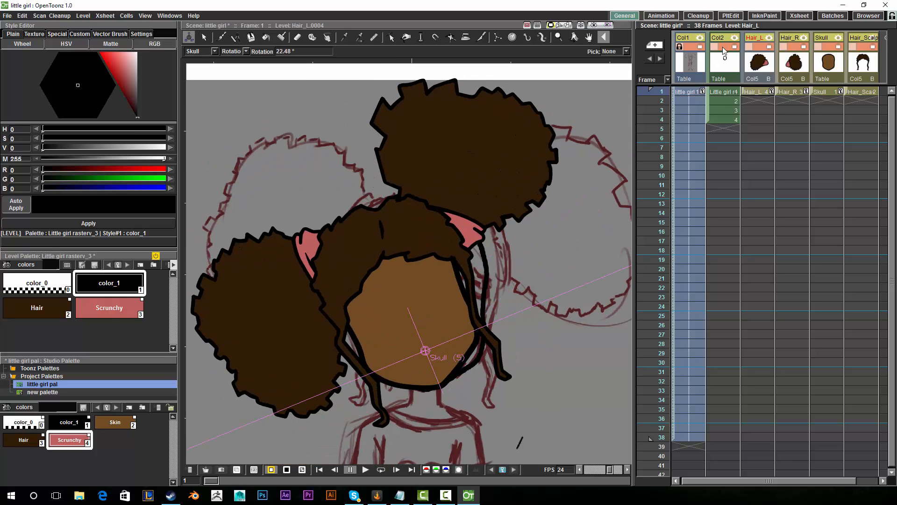
# - Hide the Col2 raster level in the viewer
pyautogui.click(723, 50)
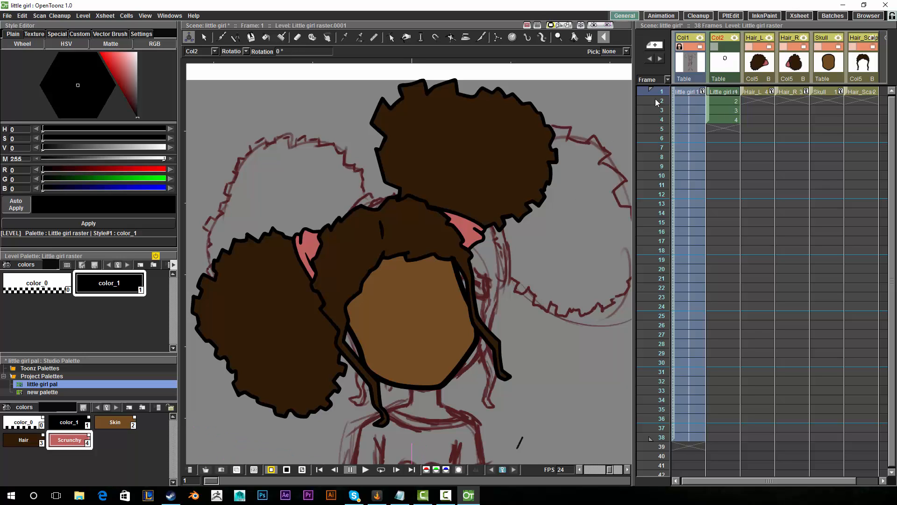
# - Select the Hair_L column and rotate the hair on the canvas once more as a test
pyautogui.click(757, 72)
pyautogui.moveTo(540, 208); pyautogui.dragTo(488, 371)
pyautogui.press('space')
pyautogui.moveTo(480, 341); pyautogui.dragTo(480, 286)
# - Undo all the test rotations of the skull and the hair puffs to restore the upright pose
pyautogui.hotkey('ctrl', 'z')
pyautogui.hotkey('ctrl', 'z')
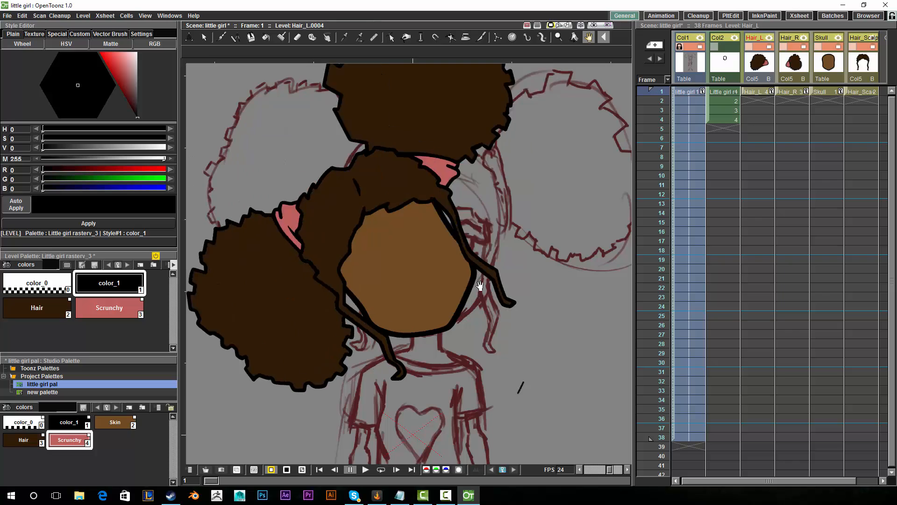
pyautogui.hotkey('ctrl', 'z')
pyautogui.hotkey('ctrl', 'z')
pyautogui.hotkey('ctrl', 'z')
pyautogui.hotkey('ctrl', 'z')
pyautogui.hotkey('ctrl', 'z')
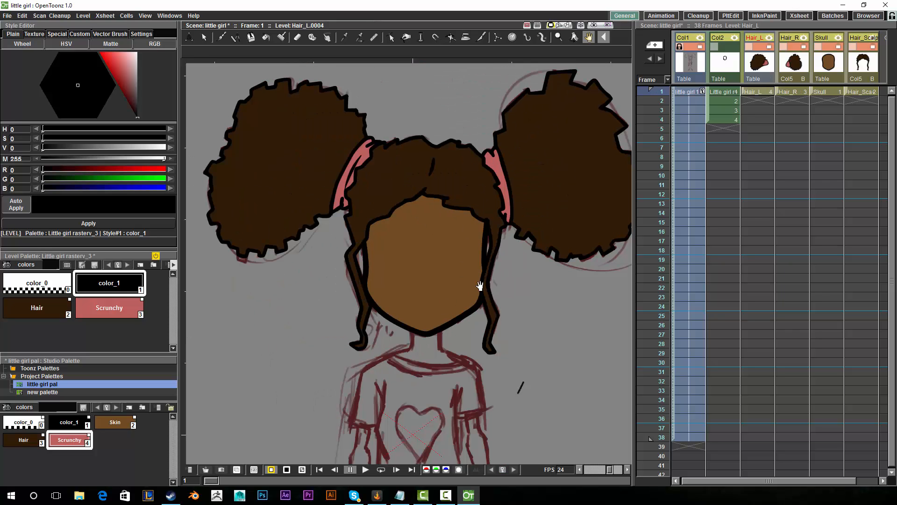
pyautogui.moveTo(517, 249)
pyautogui.mouseDown()
pyautogui.moveTo(369, 338)
pyautogui.moveTo(441, 264)
pyautogui.mouseUp()
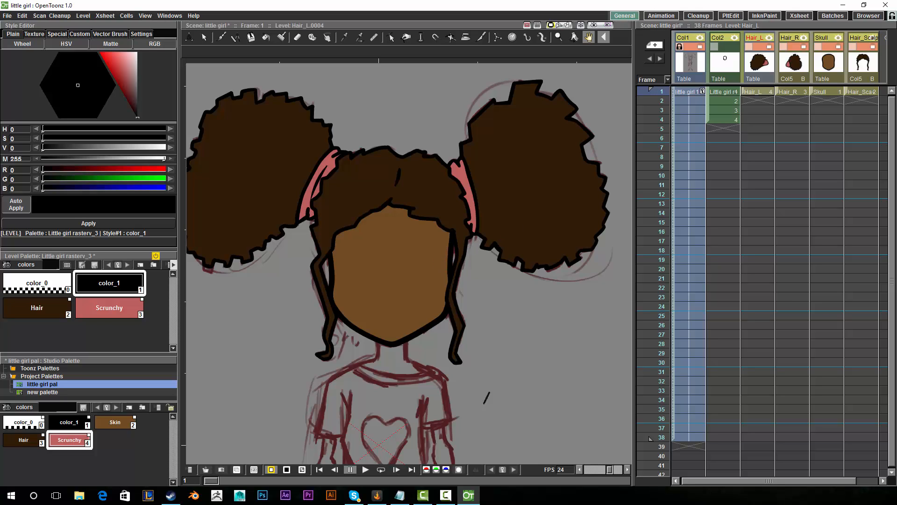
pyautogui.press('F10')
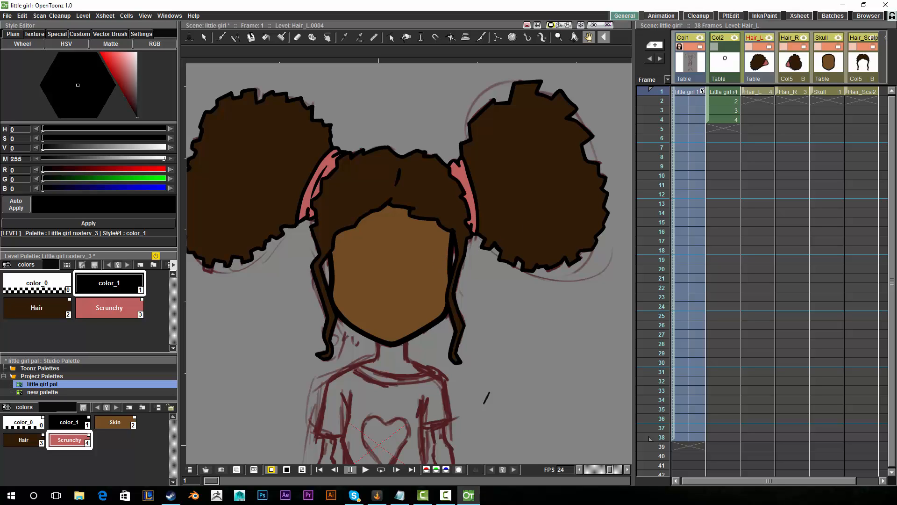